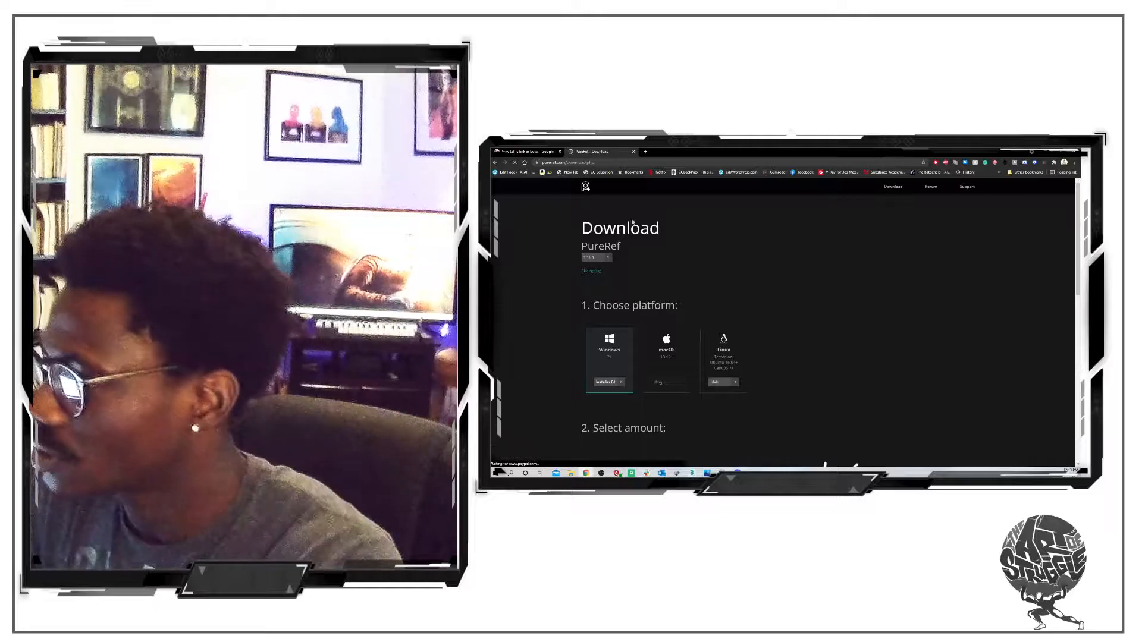
- Go to the PureRef website's home page and launch the installed PureRef application
{"action": "left_click", "coordinate": [587, 188]}
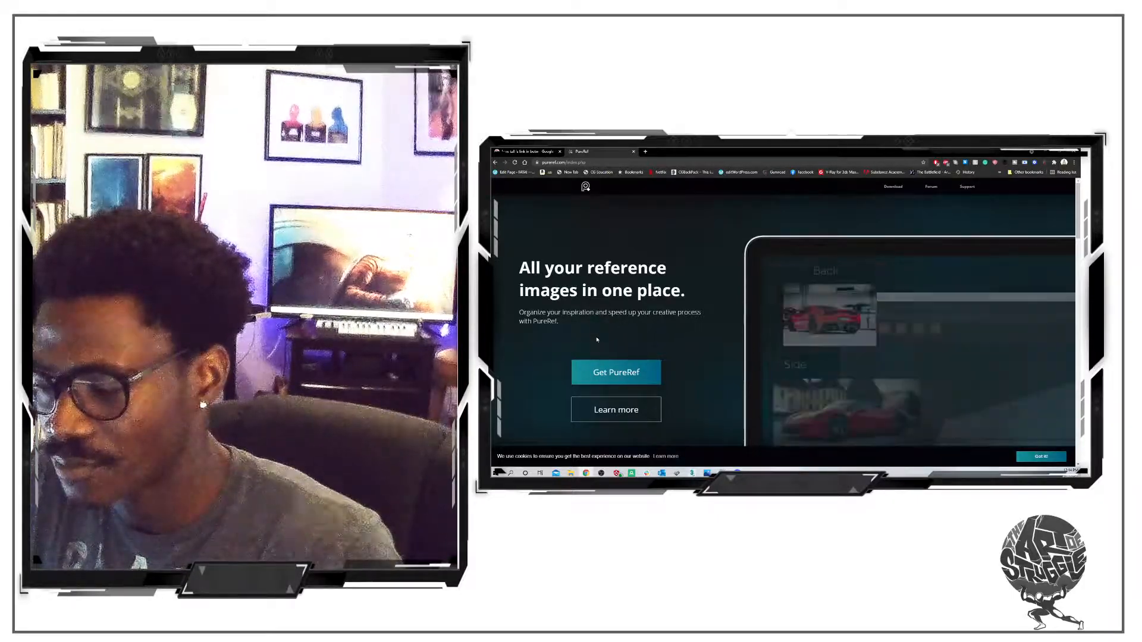
{"action": "key", "text": "super+s"}
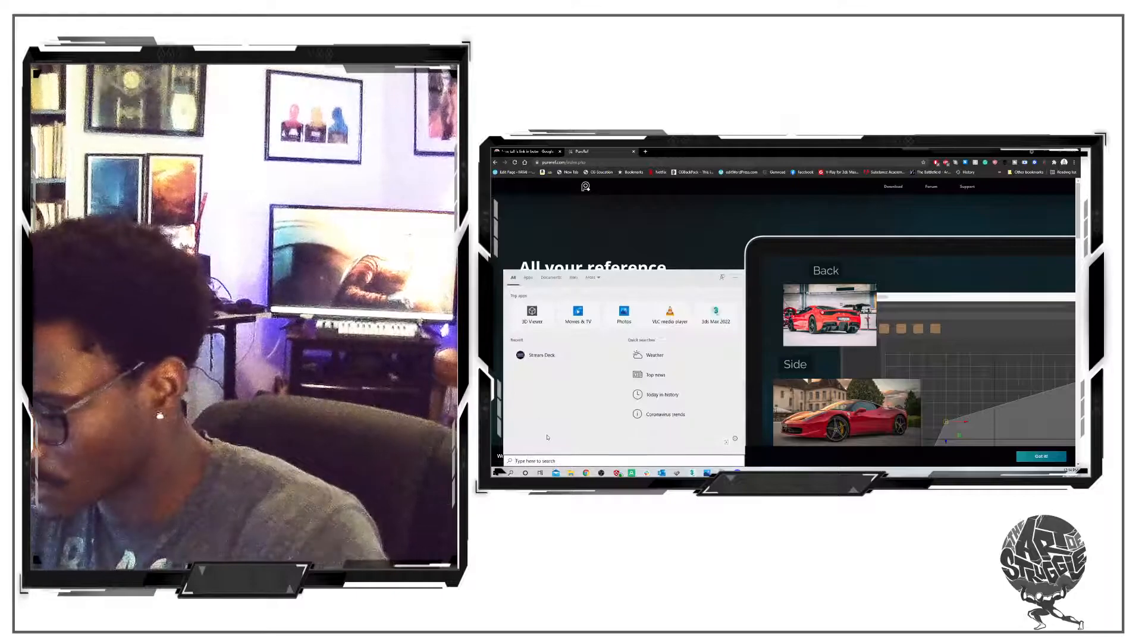
{"action": "type", "text": "pur"}
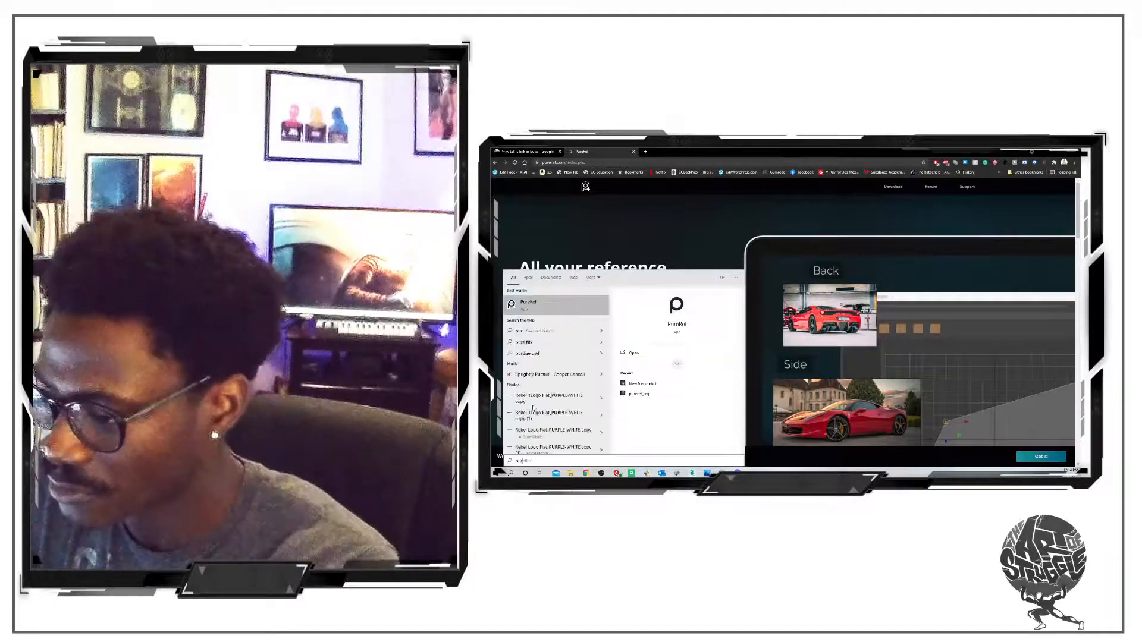
{"action": "key", "text": "Return"}
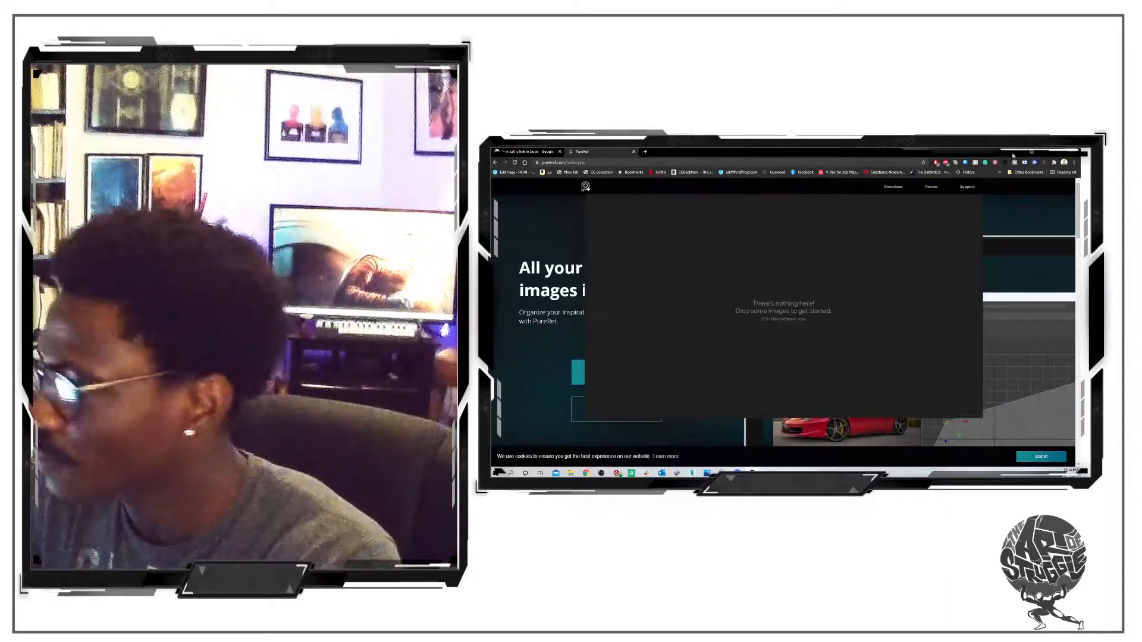
- Minimize the browser and 3ds Max windows, and arrange the empty PureRef board beside the zelda image folder
{"action": "left_click", "coordinate": [1047, 152]}
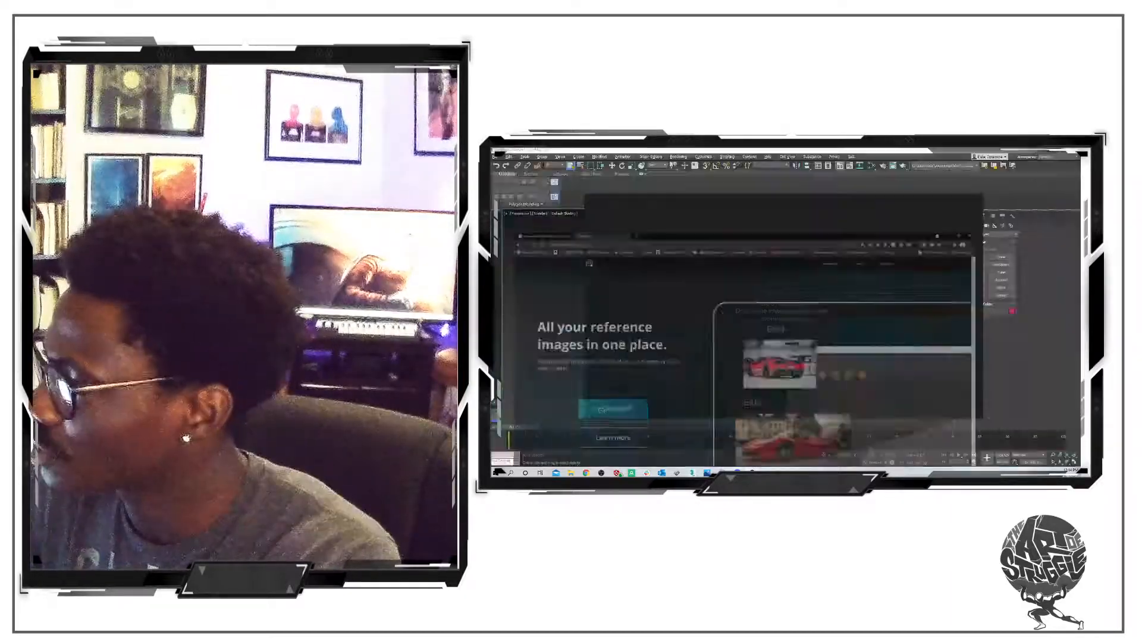
{"action": "left_click", "coordinate": [1046, 151]}
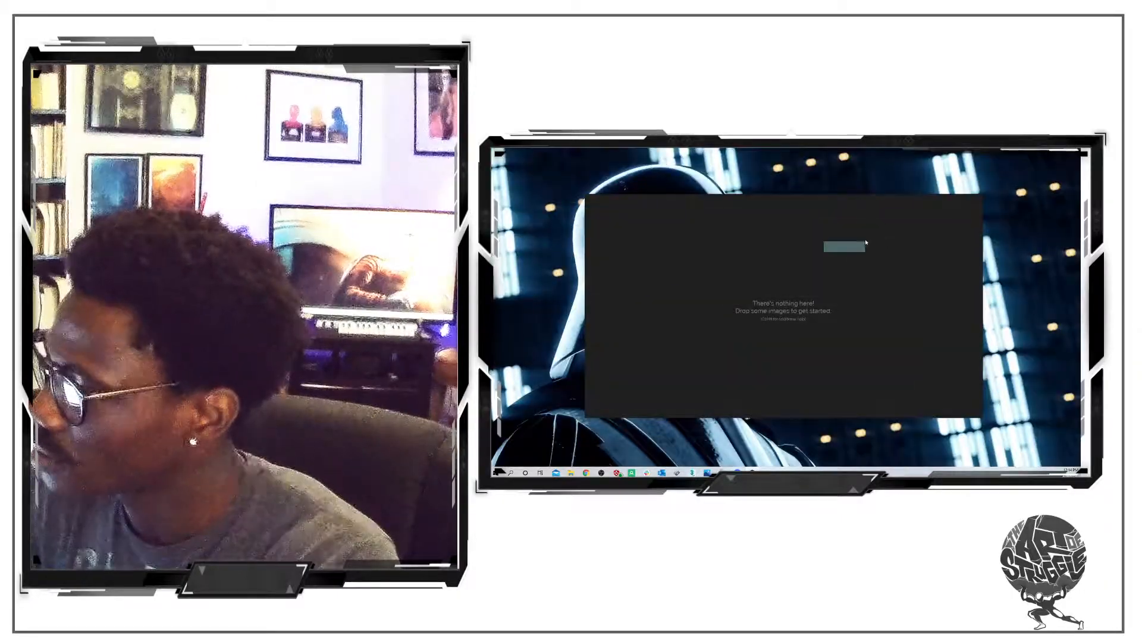
{"action": "mouse_move", "coordinate": [570, 473]}
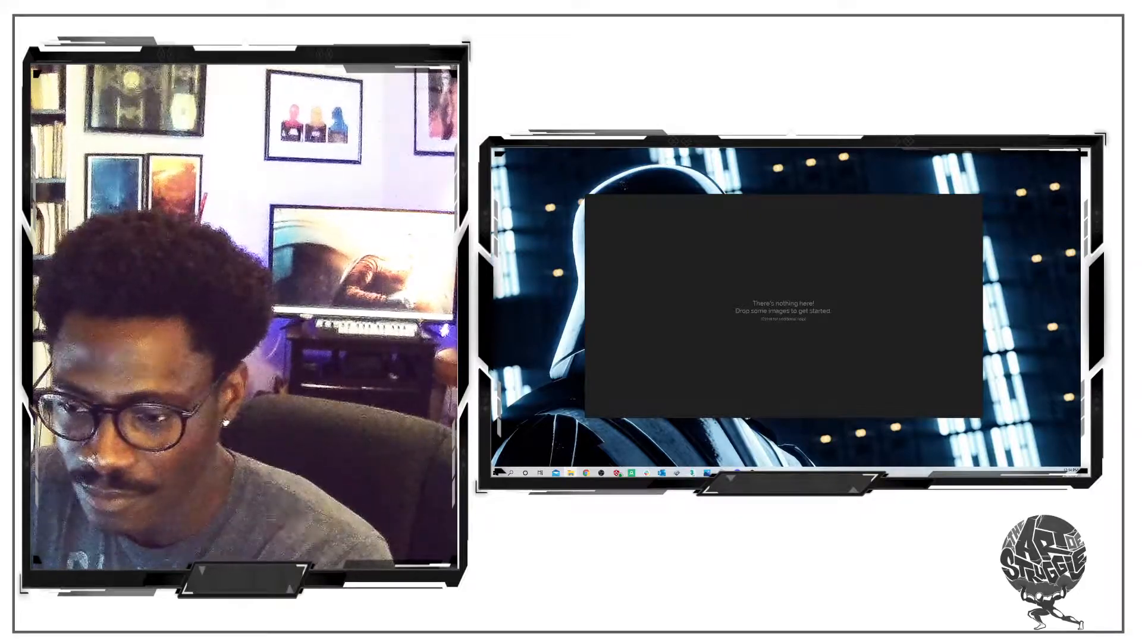
{"action": "left_click_drag", "start_coordinate": [491, 245], "coordinate": [970, 187]}
{"action": "left_click_drag", "start_coordinate": [643, 255], "coordinate": [547, 258]}
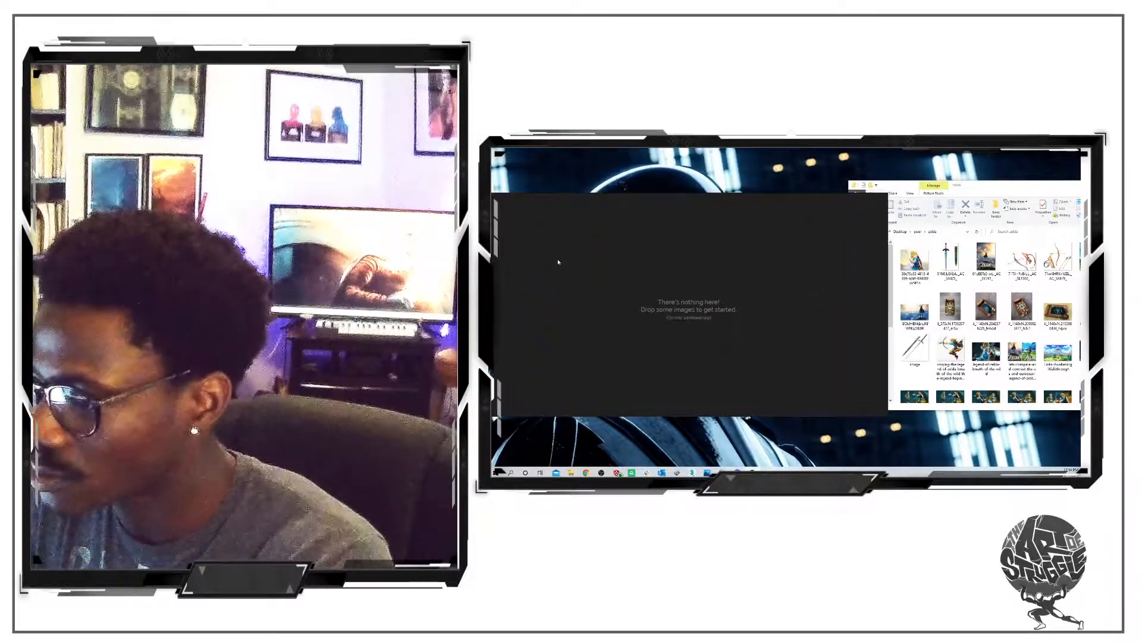
{"action": "mouse_move", "coordinate": [714, 269]}
{"action": "left_mouse_down"}
{"action": "mouse_move", "coordinate": [738, 257]}
{"action": "mouse_move", "coordinate": [720, 260]}
{"action": "left_mouse_up"}
- Select all images in the zelda folder and add them to the empty PureRef board
{"action": "left_click", "coordinate": [916, 262]}
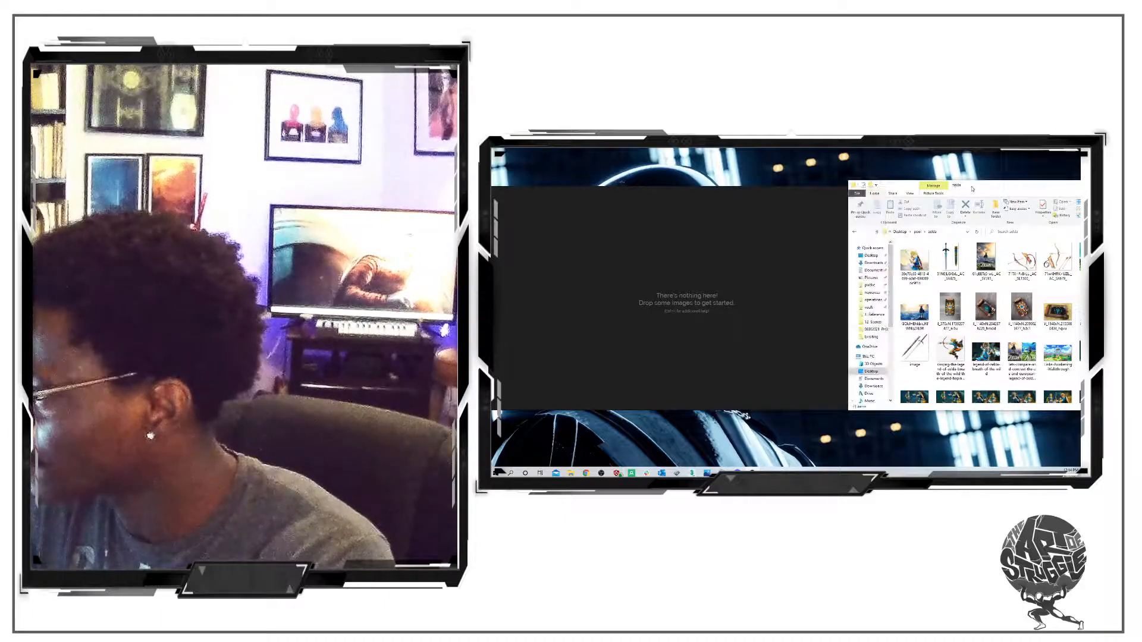
{"action": "left_click", "coordinate": [918, 262]}
{"action": "left_click_drag", "start_coordinate": [976, 185], "coordinate": [867, 177]}
{"action": "scroll", "coordinate": [964, 315], "scroll_direction": "down", "scroll_amount": 3}
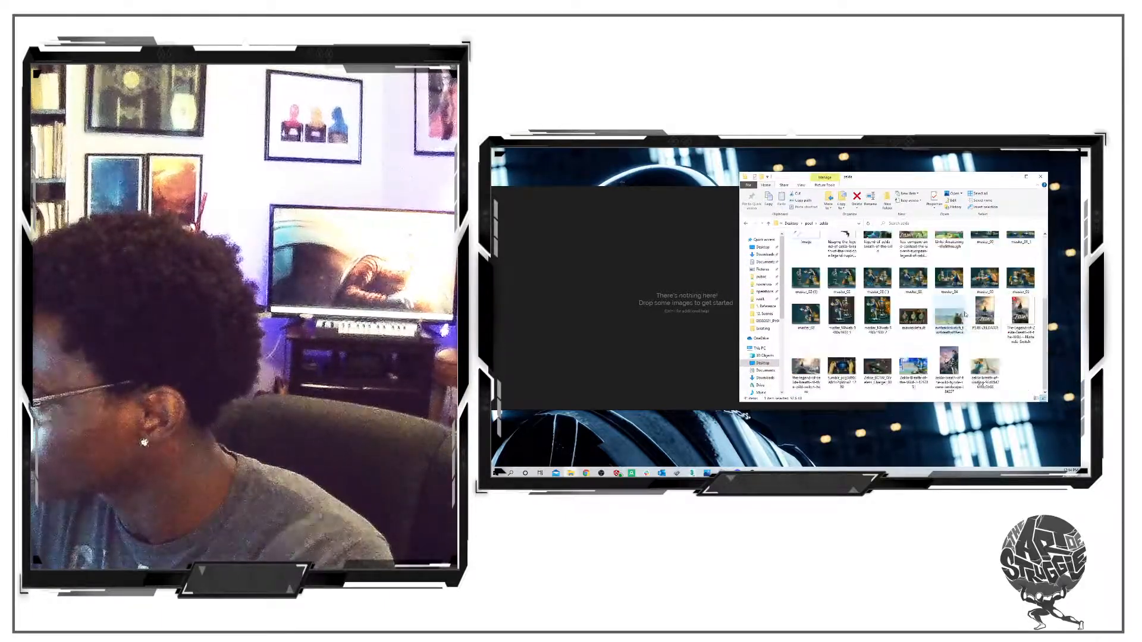
{"action": "key", "text": "ctrl+a"}
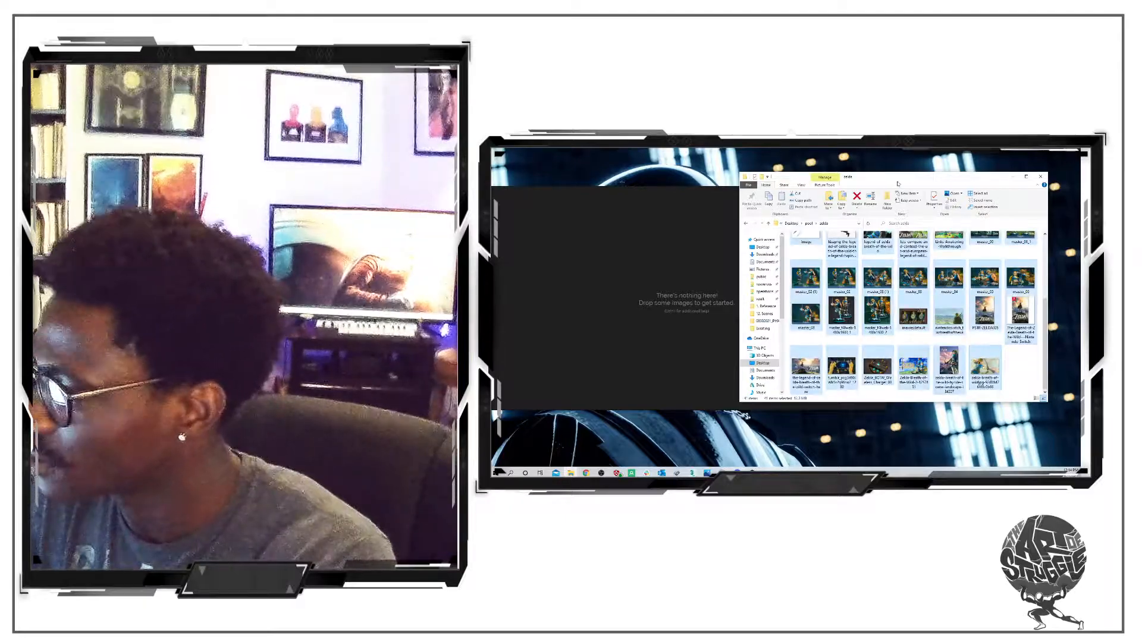
{"action": "left_click_drag", "start_coordinate": [982, 181], "coordinate": [1064, 179]}
{"action": "left_click_drag", "start_coordinate": [888, 276], "coordinate": [714, 280]}
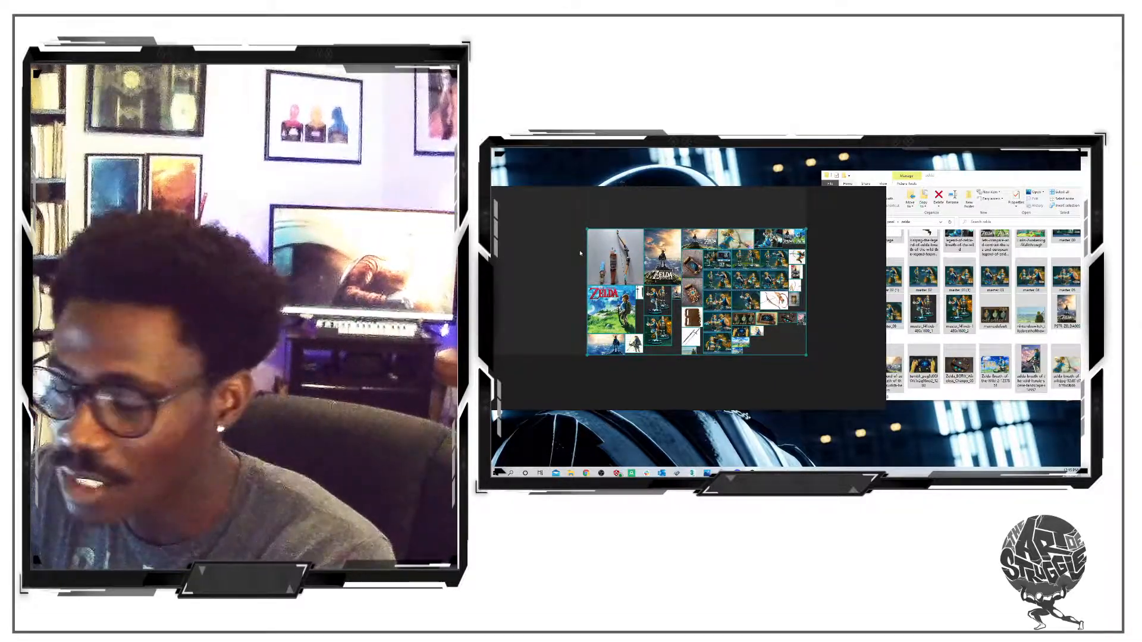
- Start saving the PureRef scene and choose the zelda image folder within the Desktop as its location
{"action": "right_click", "coordinate": [553, 244]}
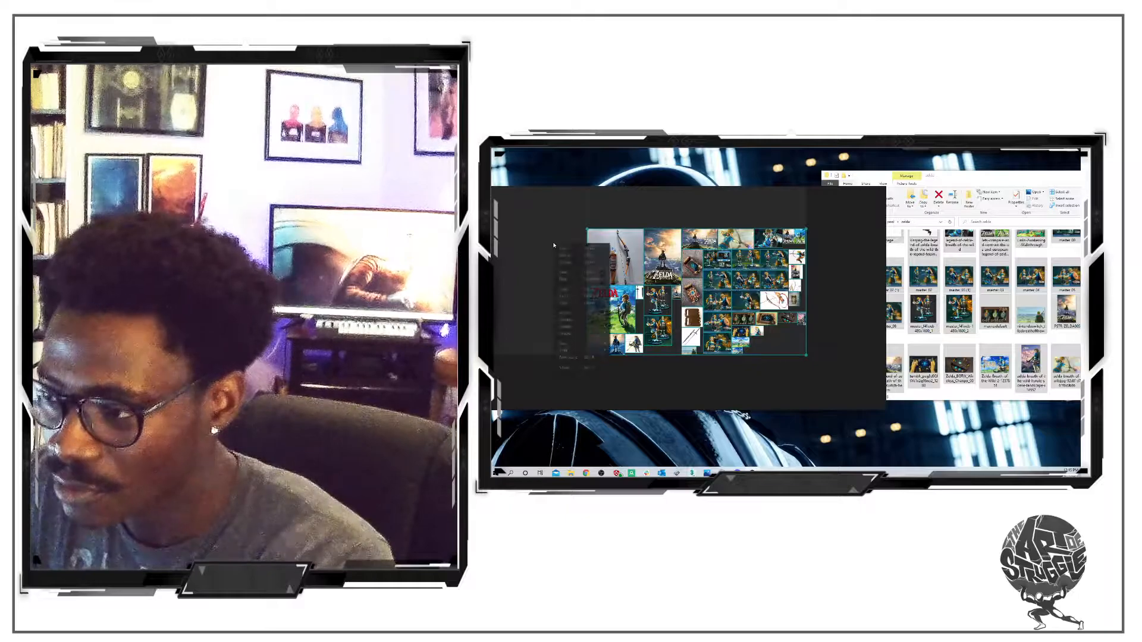
{"action": "mouse_move", "coordinate": [565, 343]}
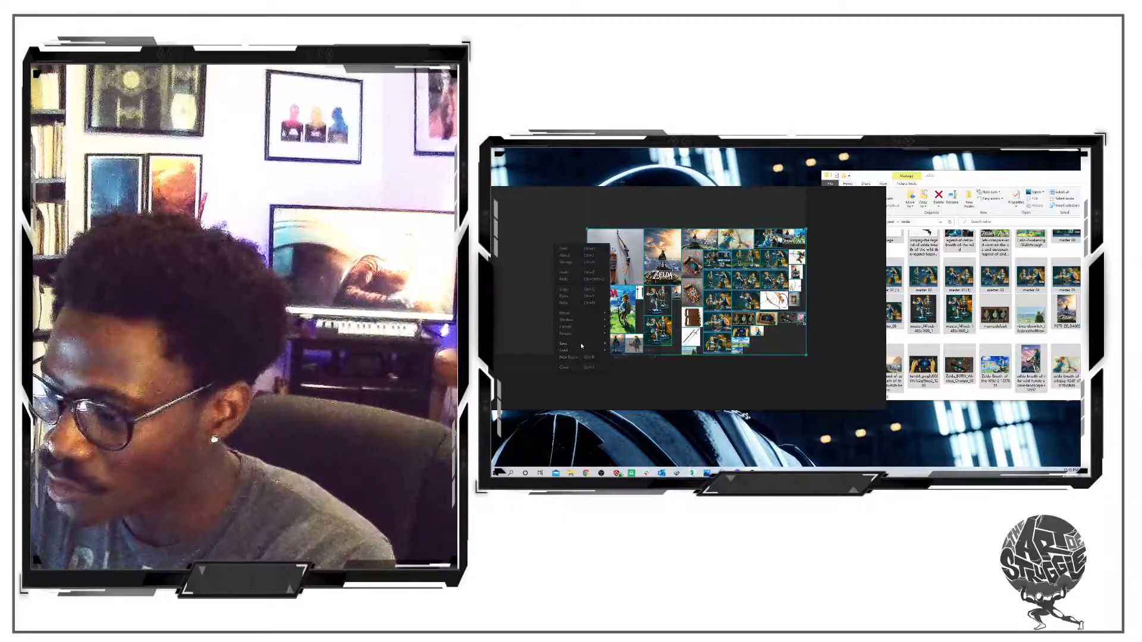
{"action": "left_click", "coordinate": [625, 351]}
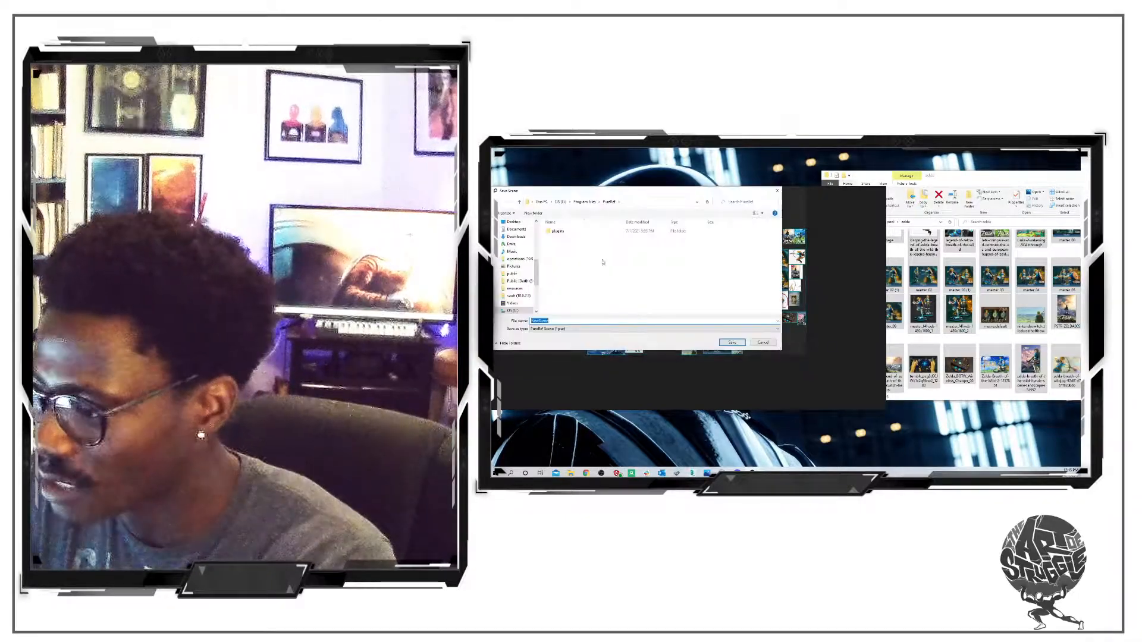
{"action": "scroll", "coordinate": [518, 267], "scroll_direction": "up", "scroll_amount": 6}
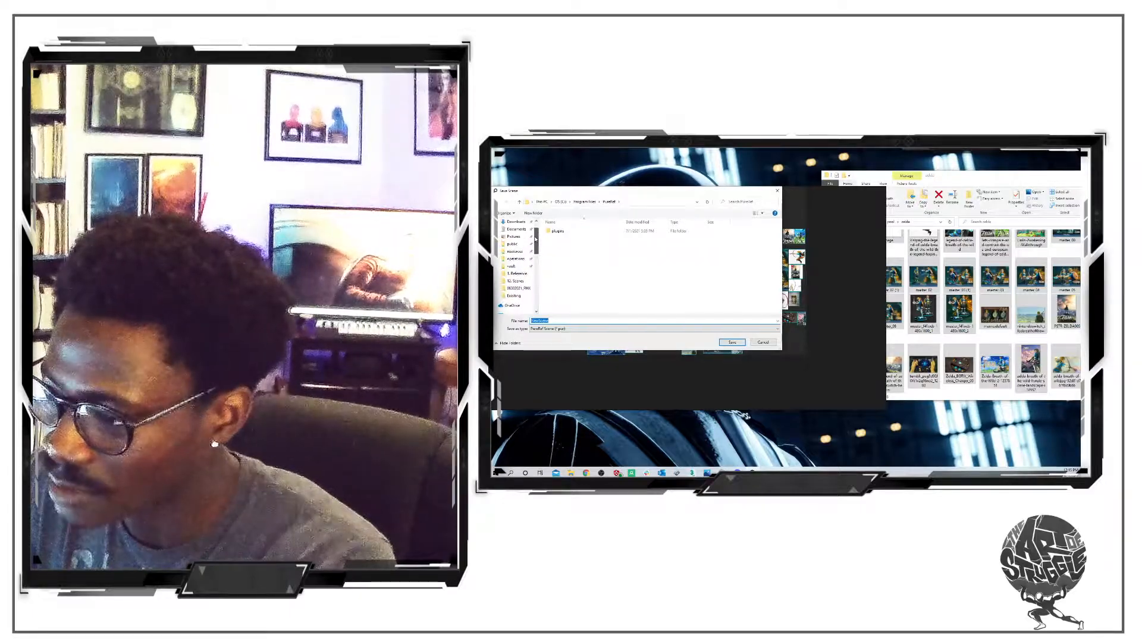
{"action": "left_click", "coordinate": [514, 235]}
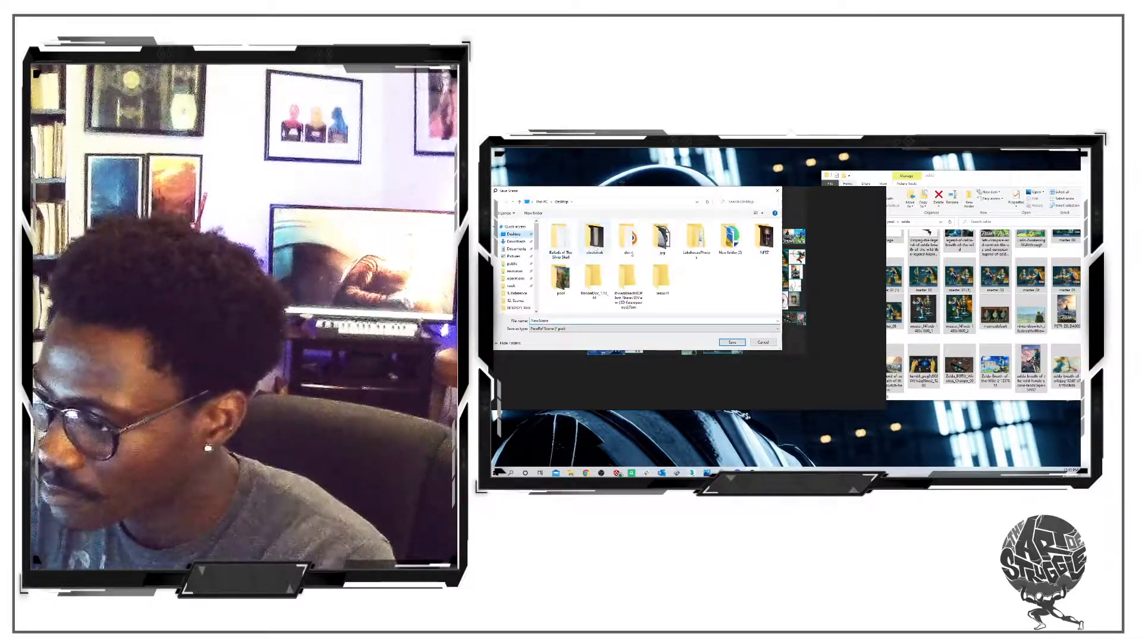
{"action": "double_click", "coordinate": [561, 277]}
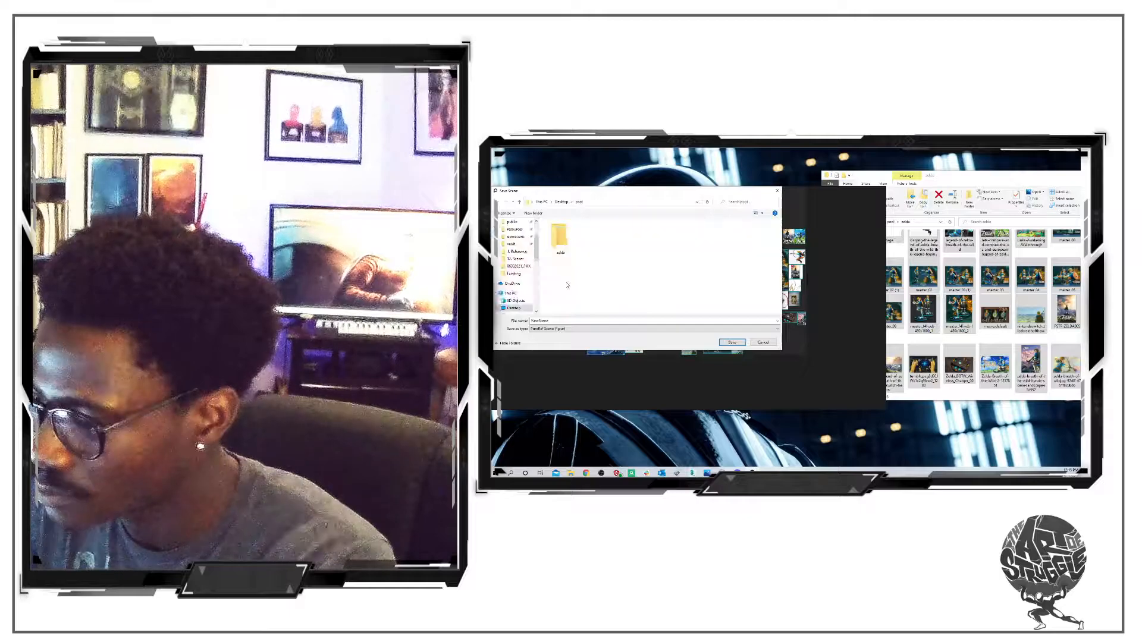
{"action": "double_click", "coordinate": [559, 246]}
- Name the scene Zelda_refs and save it as a PureRef scene file
{"action": "type", "text": "Zel"}
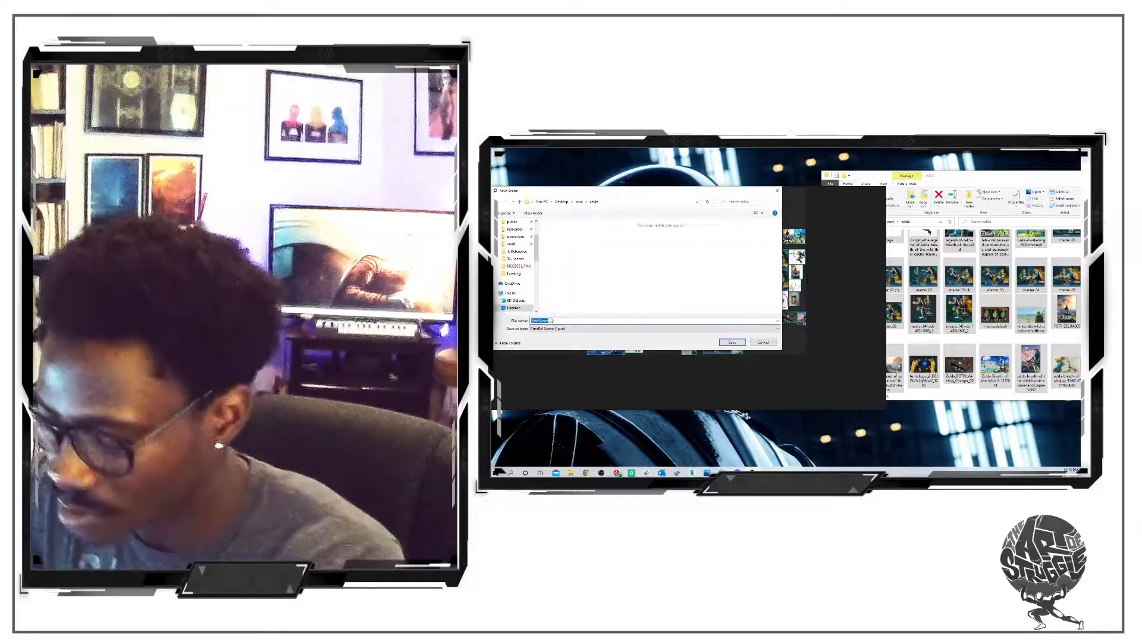
{"action": "type", "text": "da"}
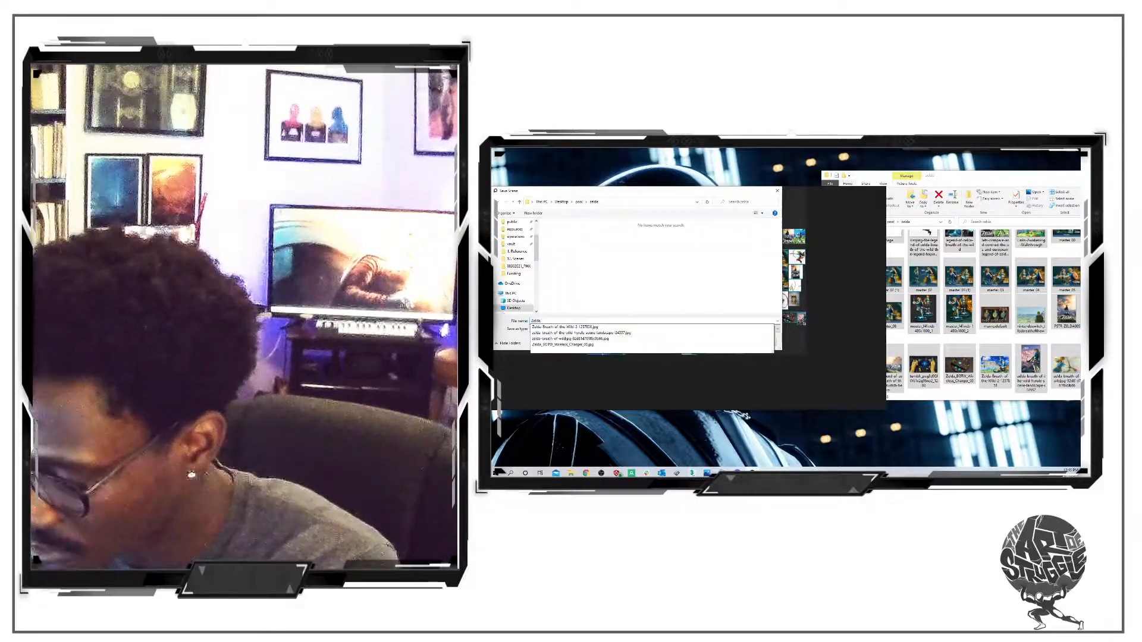
{"action": "type", "text": "_f"}
{"action": "type", "text": "efs"}
{"action": "key", "text": "Return"}
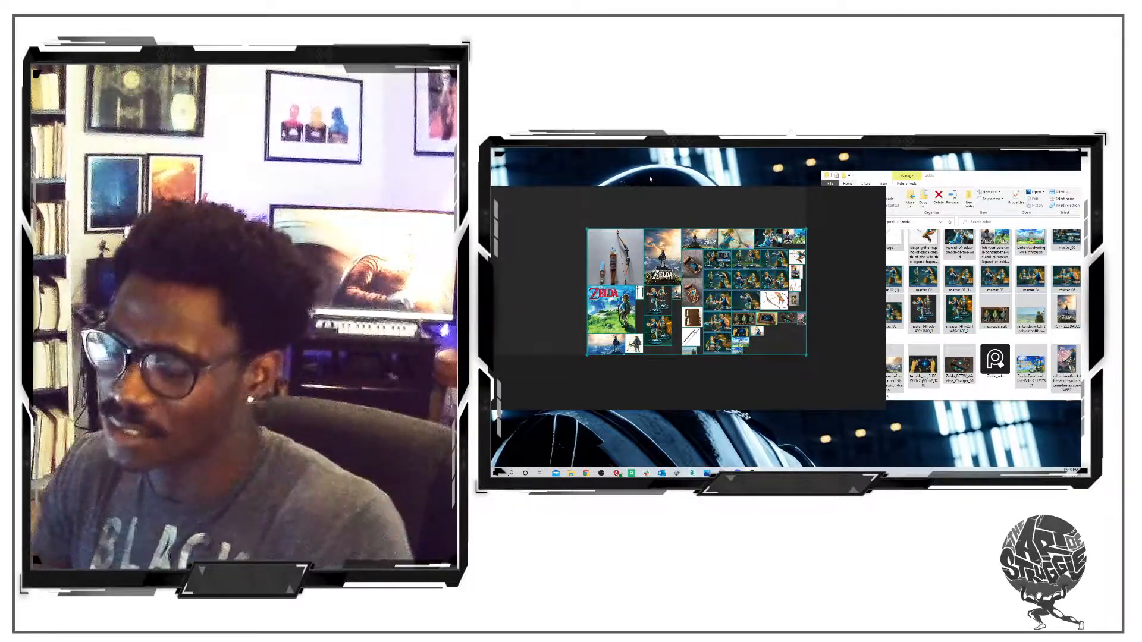
- Examine the Zelda reference images on the board, both up close and as a whole collection
{"action": "scroll", "coordinate": [688, 318], "scroll_direction": "up", "scroll_amount": 6}
{"action": "middle_click_drag", "start_coordinate": [688, 317], "coordinate": [839, 342]}
{"action": "middle_click_drag", "start_coordinate": [548, 248], "coordinate": [667, 293]}
{"action": "scroll", "coordinate": [667, 293], "scroll_direction": "up", "scroll_amount": 1}
{"action": "scroll", "coordinate": [666, 292], "scroll_direction": "down", "scroll_amount": 6}
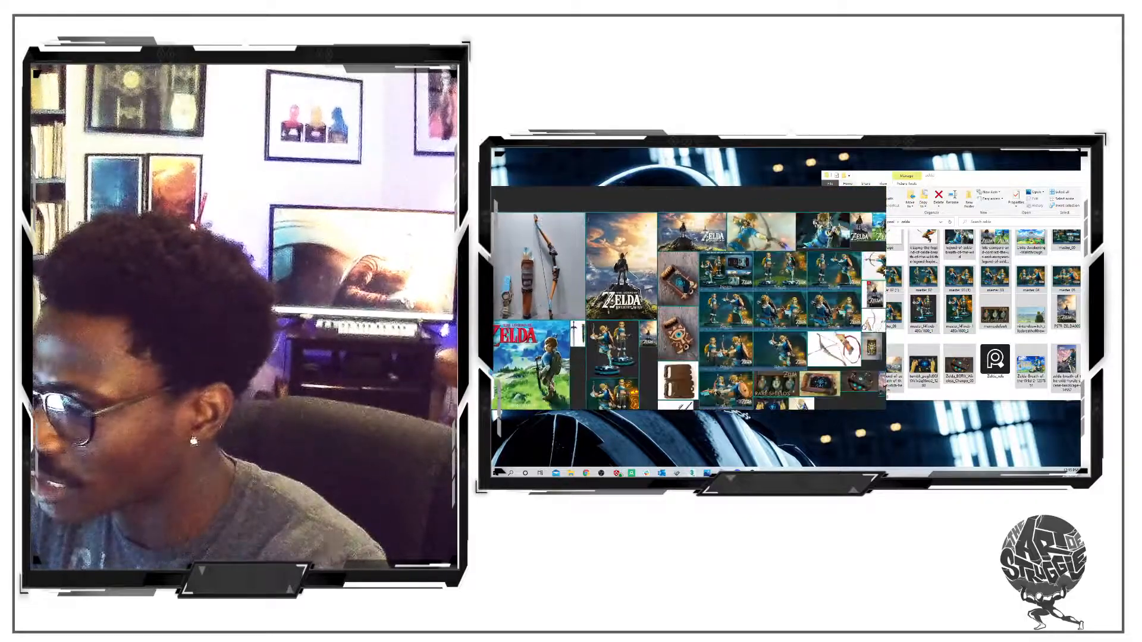
{"action": "scroll", "coordinate": [667, 292], "scroll_direction": "up", "scroll_amount": 6}
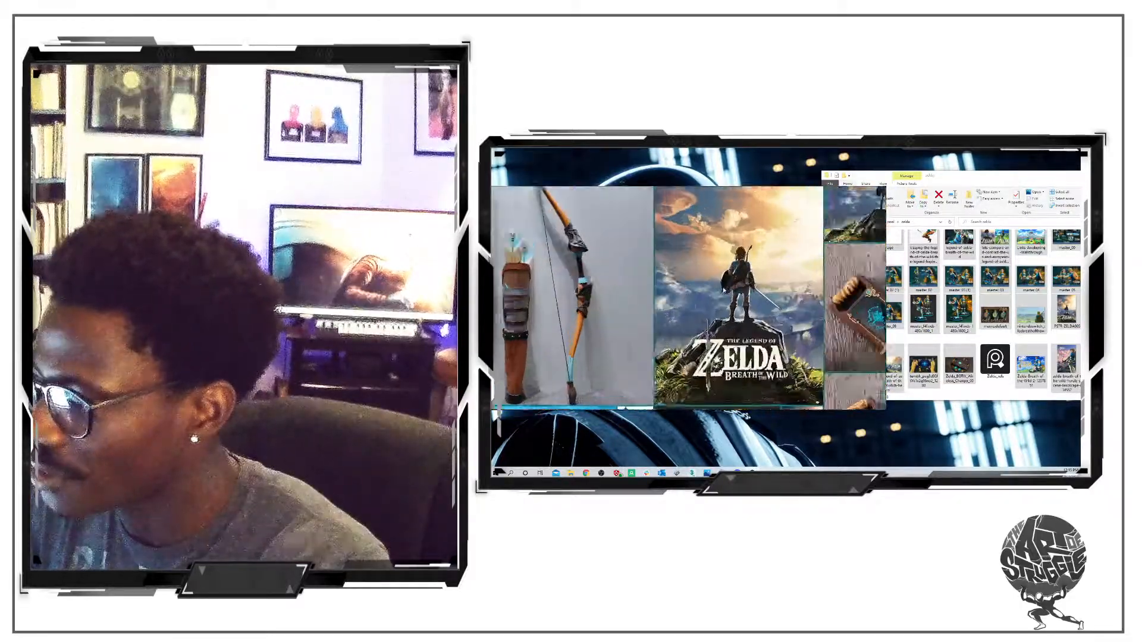
{"action": "middle_click_drag", "start_coordinate": [730, 294], "coordinate": [703, 285]}
{"action": "scroll", "coordinate": [734, 303], "scroll_direction": "up", "scroll_amount": 3}
{"action": "middle_click_drag", "start_coordinate": [714, 220], "coordinate": [795, 342]}
{"action": "scroll", "coordinate": [738, 281], "scroll_direction": "down", "scroll_amount": 3}
{"action": "scroll", "coordinate": [676, 301], "scroll_direction": "down", "scroll_amount": 6}
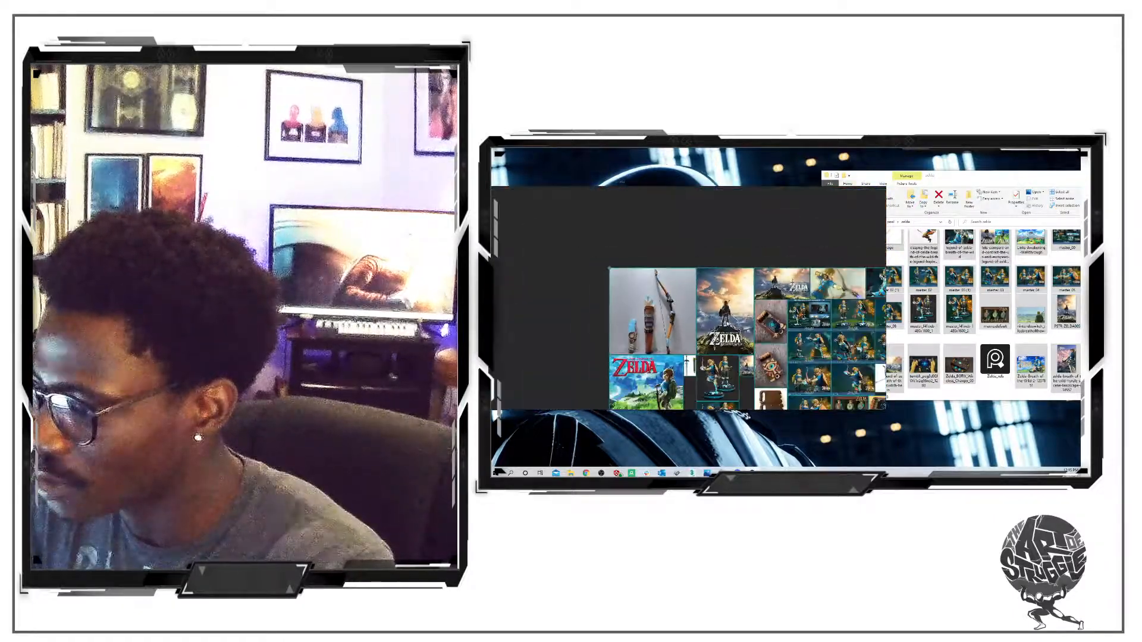
{"action": "middle_click_drag", "start_coordinate": [860, 356], "coordinate": [727, 302]}
{"action": "scroll", "coordinate": [729, 303], "scroll_direction": "up", "scroll_amount": 3}
{"action": "scroll", "coordinate": [726, 302], "scroll_direction": "down", "scroll_amount": 3}
- Move the reference board toward the middle of the desktop and inspect its figurine, bow and cover art images
{"action": "left_click_drag", "start_coordinate": [712, 204], "coordinate": [863, 235]}
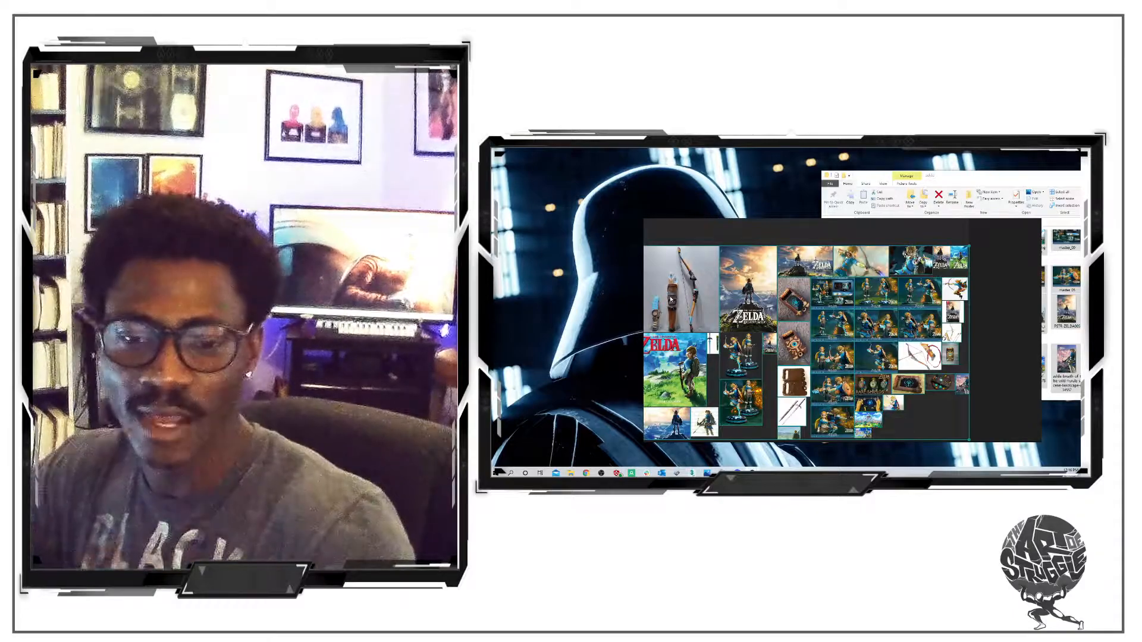
{"action": "middle_click_drag", "start_coordinate": [685, 271], "coordinate": [716, 253]}
{"action": "scroll", "coordinate": [787, 273], "scroll_direction": "up", "scroll_amount": 2}
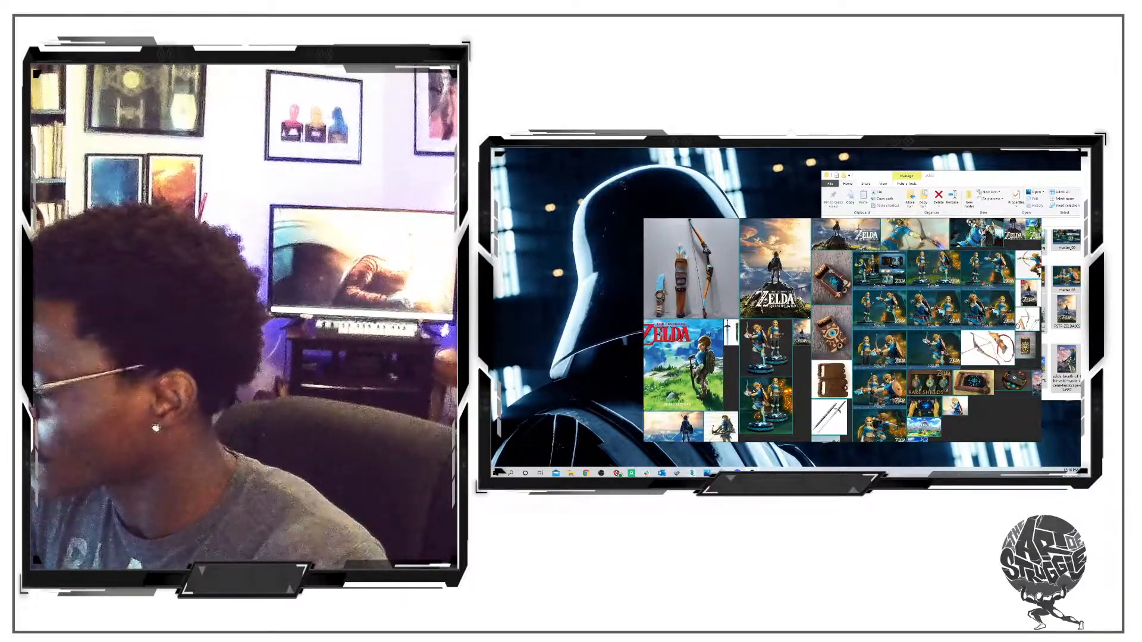
{"action": "mouse_move", "coordinate": [811, 295]}
{"action": "middle_mouse_down"}
{"action": "mouse_move", "coordinate": [1005, 338]}
{"action": "mouse_move", "coordinate": [1014, 319]}
{"action": "mouse_move", "coordinate": [811, 295]}
{"action": "mouse_move", "coordinate": [823, 301]}
{"action": "middle_mouse_up"}
{"action": "scroll", "coordinate": [823, 301], "scroll_direction": "down", "scroll_amount": 2}
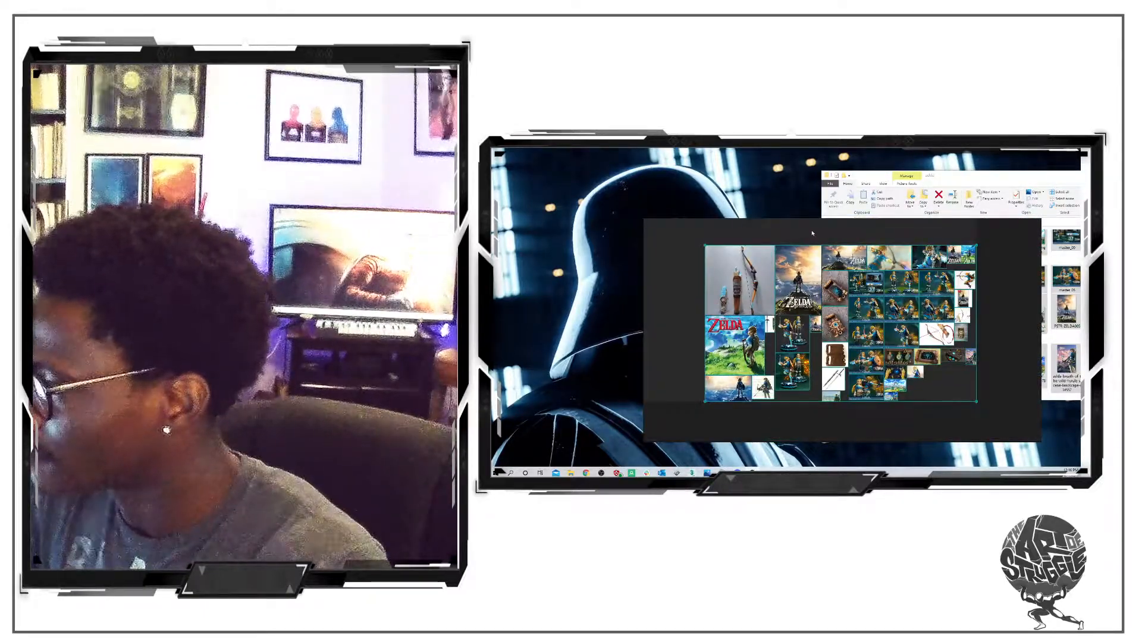
{"action": "scroll", "coordinate": [823, 301], "scroll_direction": "down", "scroll_amount": 1}
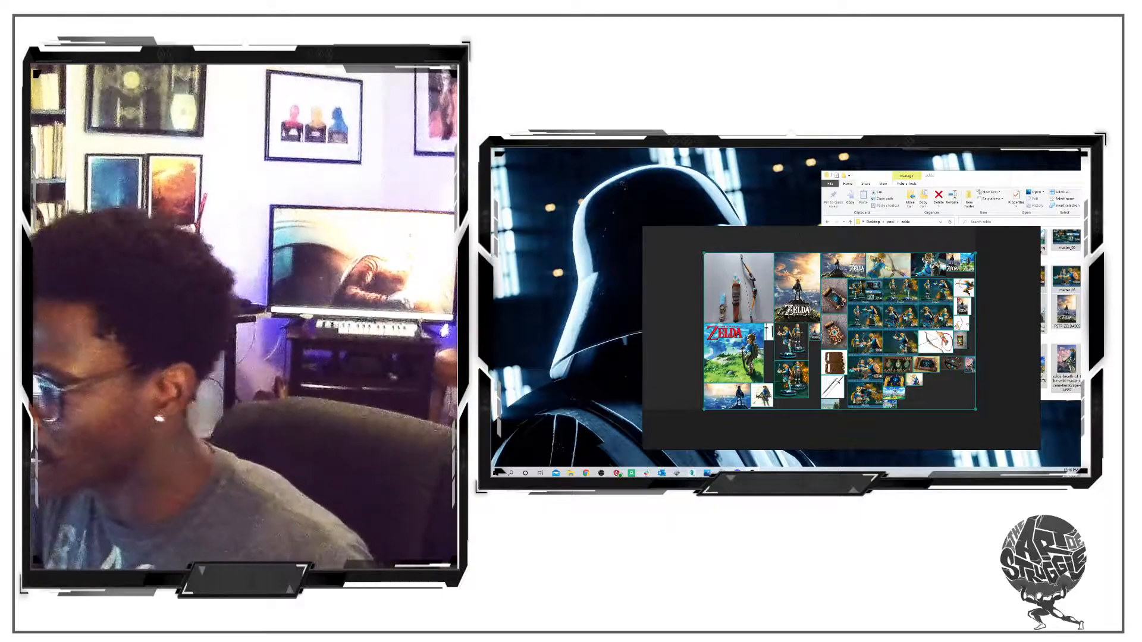
{"action": "scroll", "coordinate": [794, 297], "scroll_direction": "up", "scroll_amount": 1}
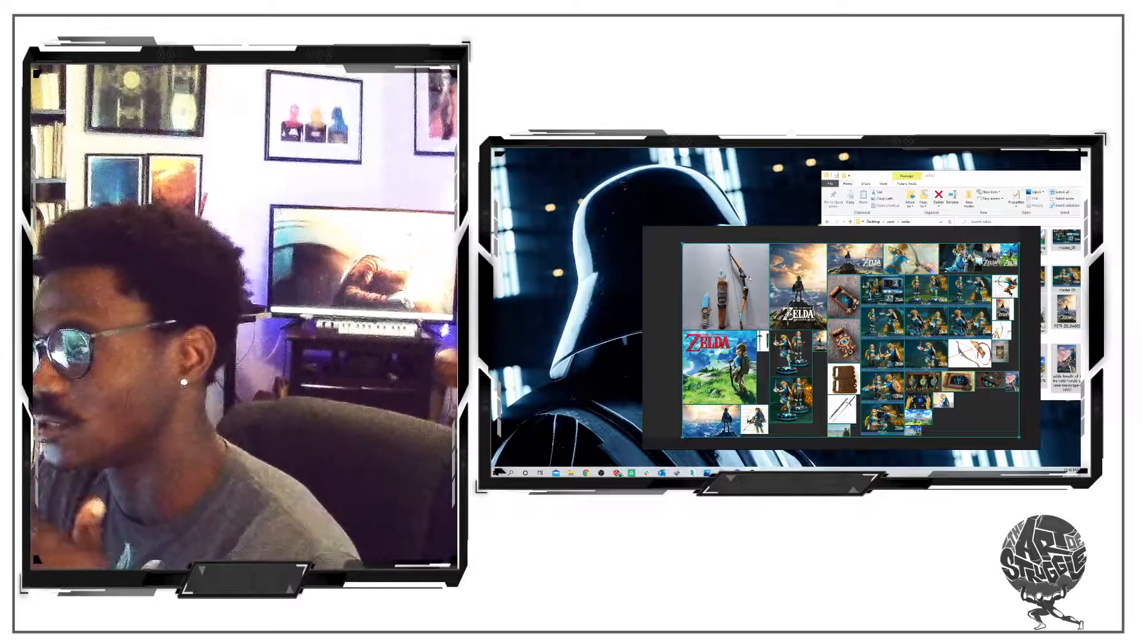
{"action": "scroll", "coordinate": [803, 347], "scroll_direction": "up", "scroll_amount": 3}
{"action": "scroll", "coordinate": [802, 347], "scroll_direction": "up", "scroll_amount": 3}
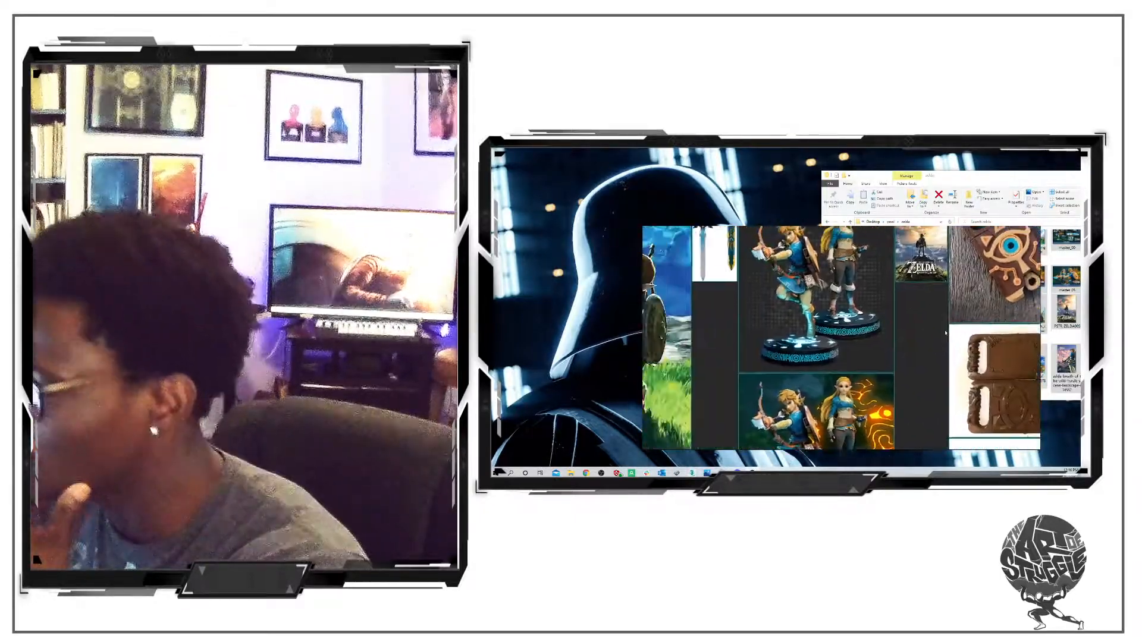
{"action": "scroll", "coordinate": [769, 321], "scroll_direction": "down", "scroll_amount": 2}
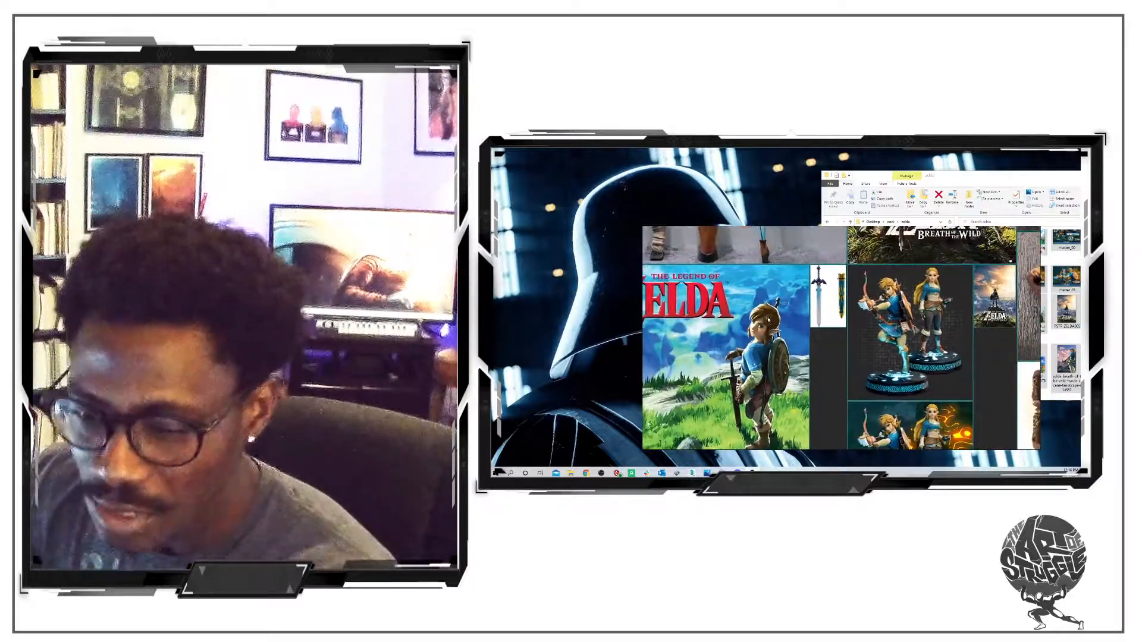
{"action": "scroll", "coordinate": [769, 321], "scroll_direction": "up", "scroll_amount": 2}
{"action": "scroll", "coordinate": [767, 243], "scroll_direction": "down", "scroll_amount": 2}
{"action": "scroll", "coordinate": [842, 339], "scroll_direction": "up", "scroll_amount": 2}
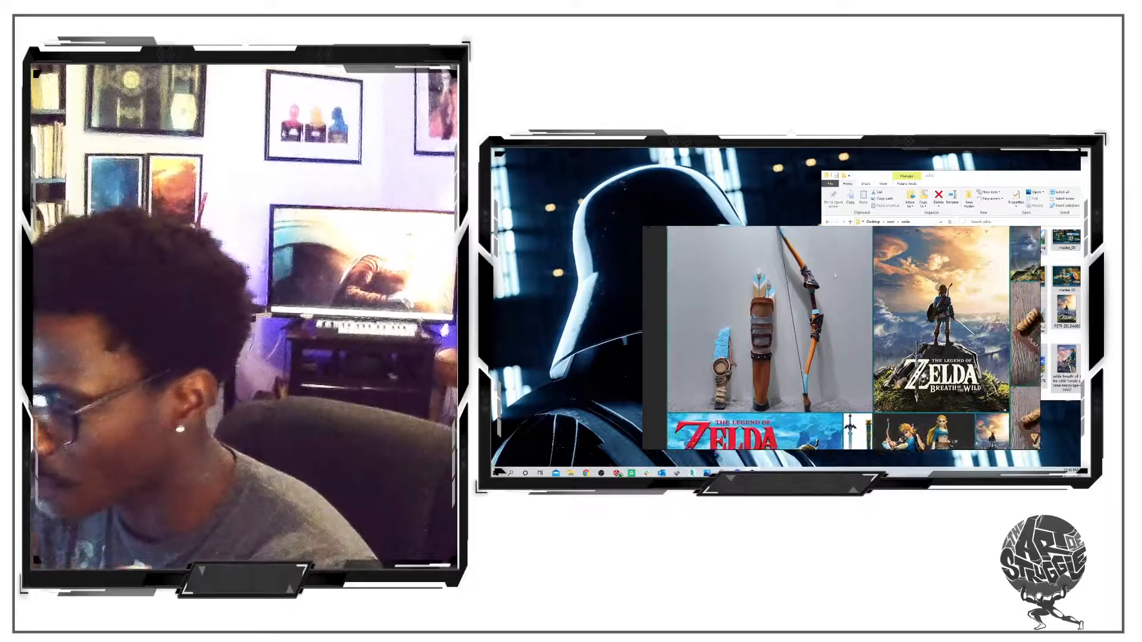
{"action": "scroll", "coordinate": [840, 273], "scroll_direction": "down", "scroll_amount": 2}
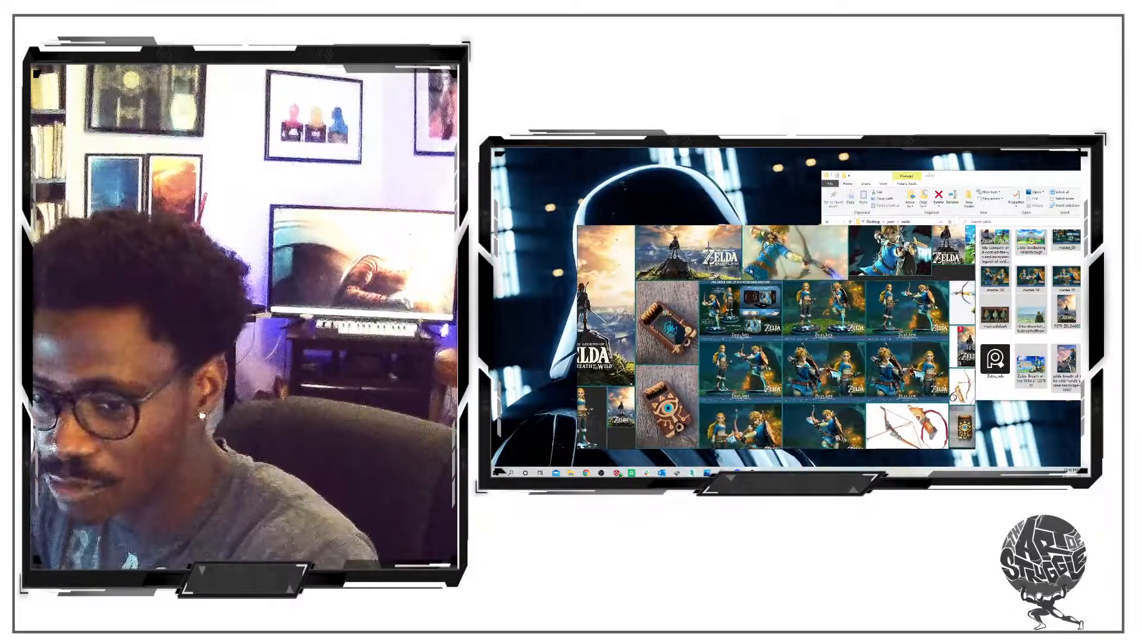
- Put away the PureRef board and the image folder window to clear the desktop
{"action": "key", "text": "Escape"}
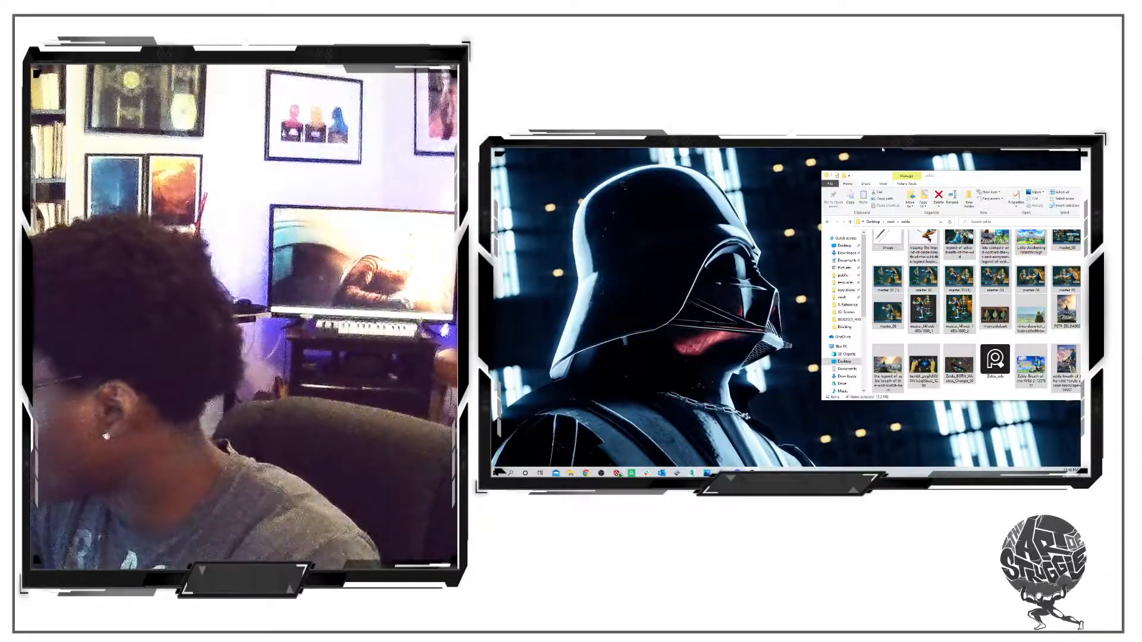
{"action": "key", "text": "super+d"}
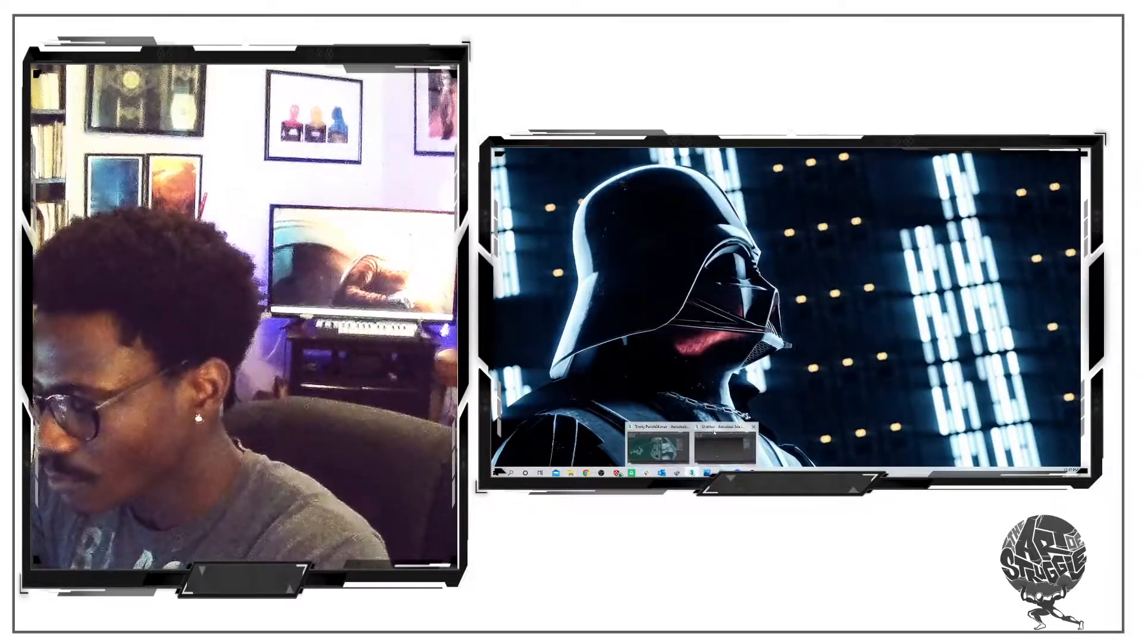
- Switch to the untitled 3ds Max scene and show it in the Front view
{"action": "left_click", "coordinate": [693, 473]}
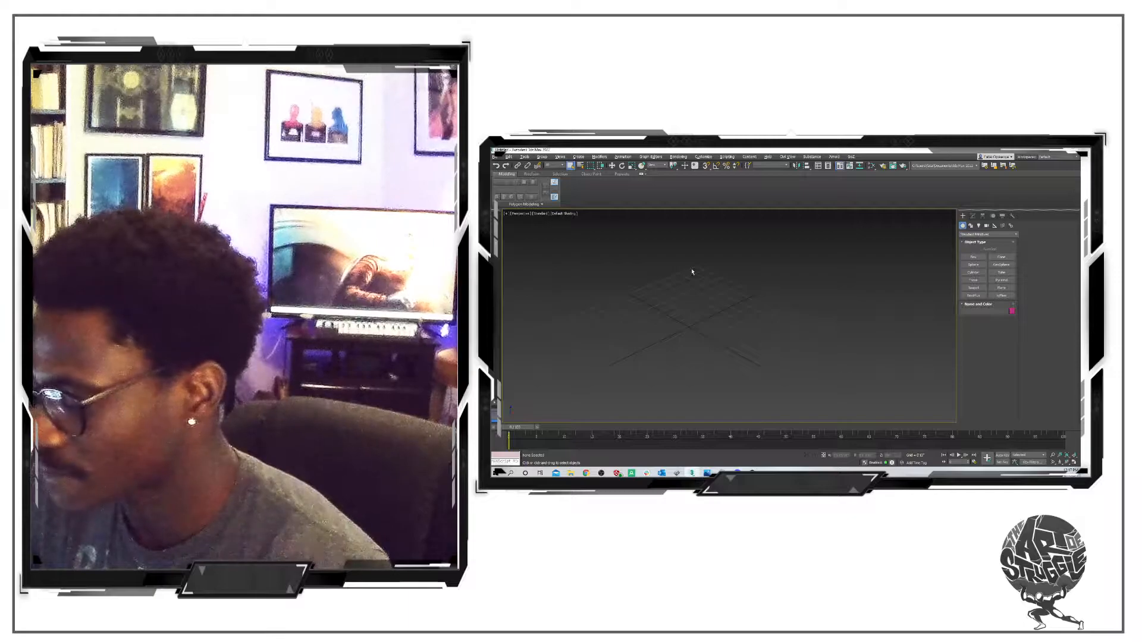
{"action": "key", "text": "f"}
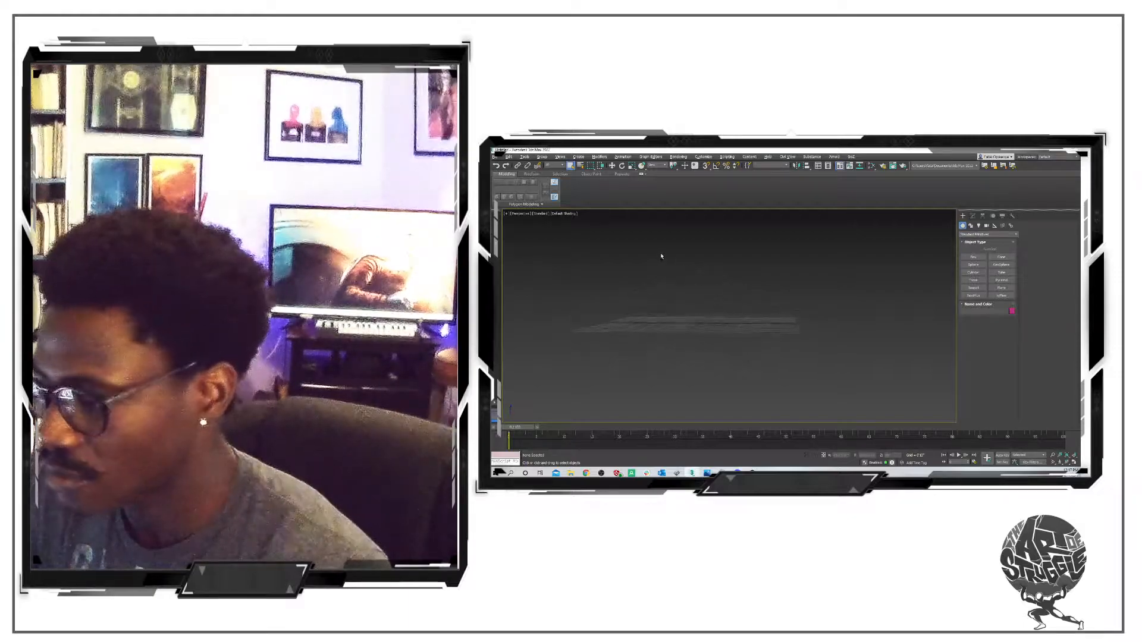
{"action": "scroll", "coordinate": [675, 280], "scroll_direction": "down", "scroll_amount": 3}
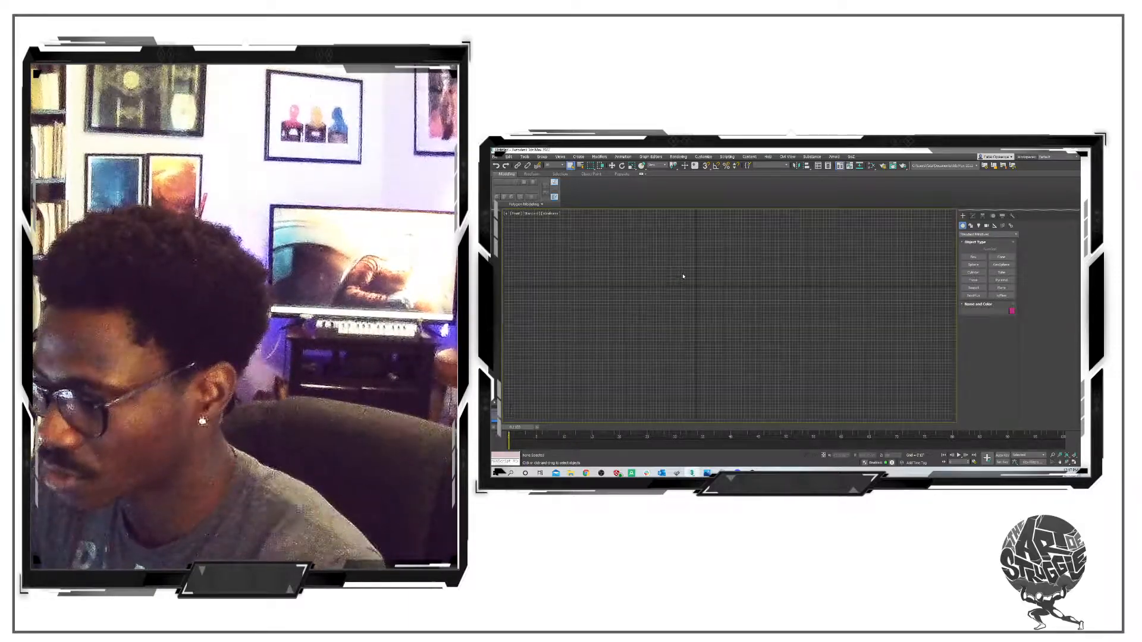
{"action": "scroll", "coordinate": [678, 291], "scroll_direction": "up", "scroll_amount": 4}
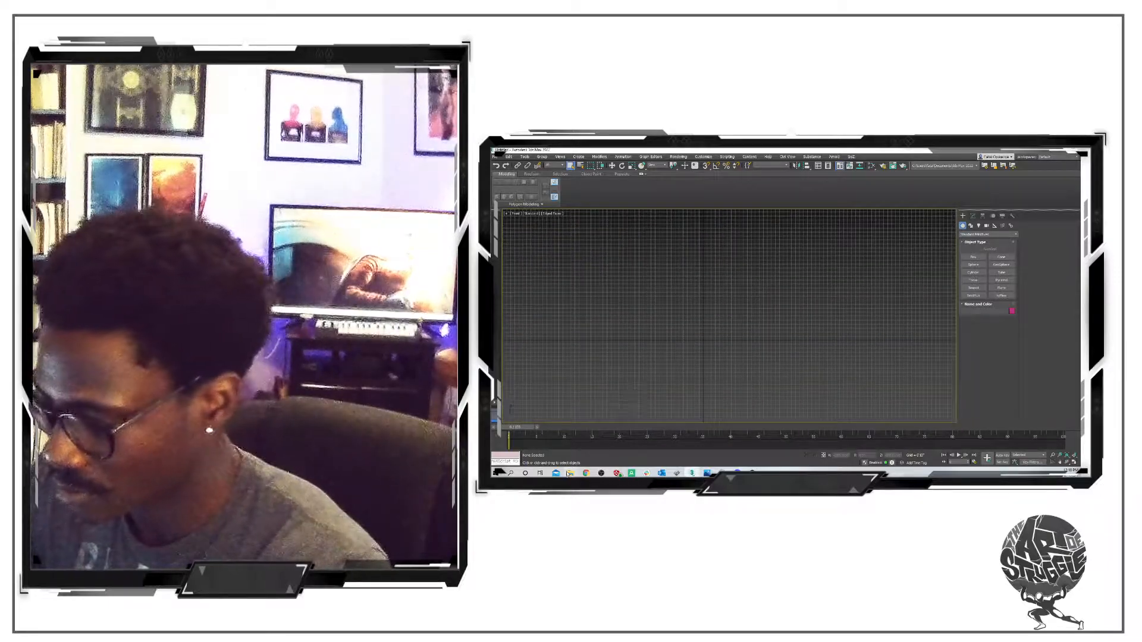
- Bring up the Zelda reference image folder and move its window aside, clear of the 3ds Max viewport
{"action": "left_click", "coordinate": [510, 473]}
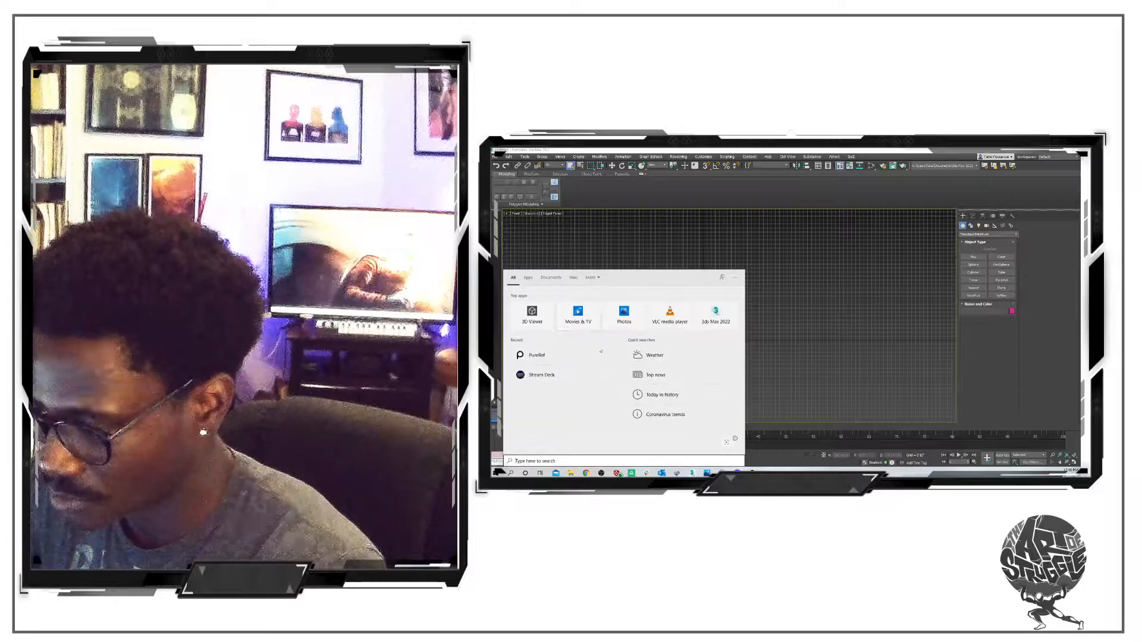
{"action": "left_click", "coordinate": [572, 474]}
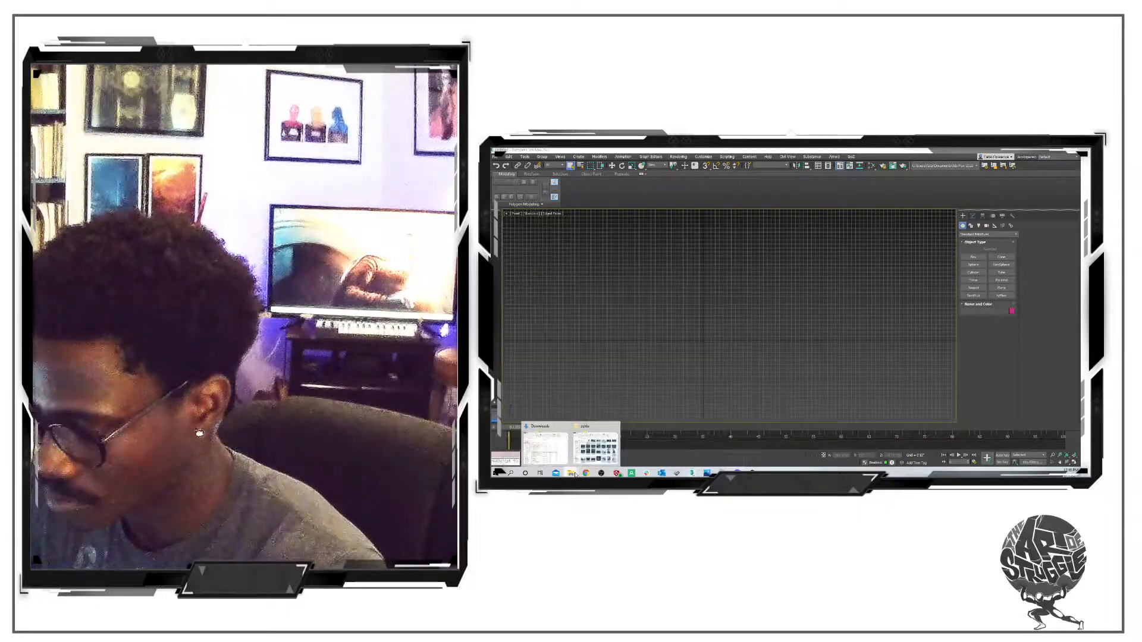
{"action": "left_click", "coordinate": [595, 447]}
{"action": "left_click_drag", "start_coordinate": [838, 177], "coordinate": [501, 240]}
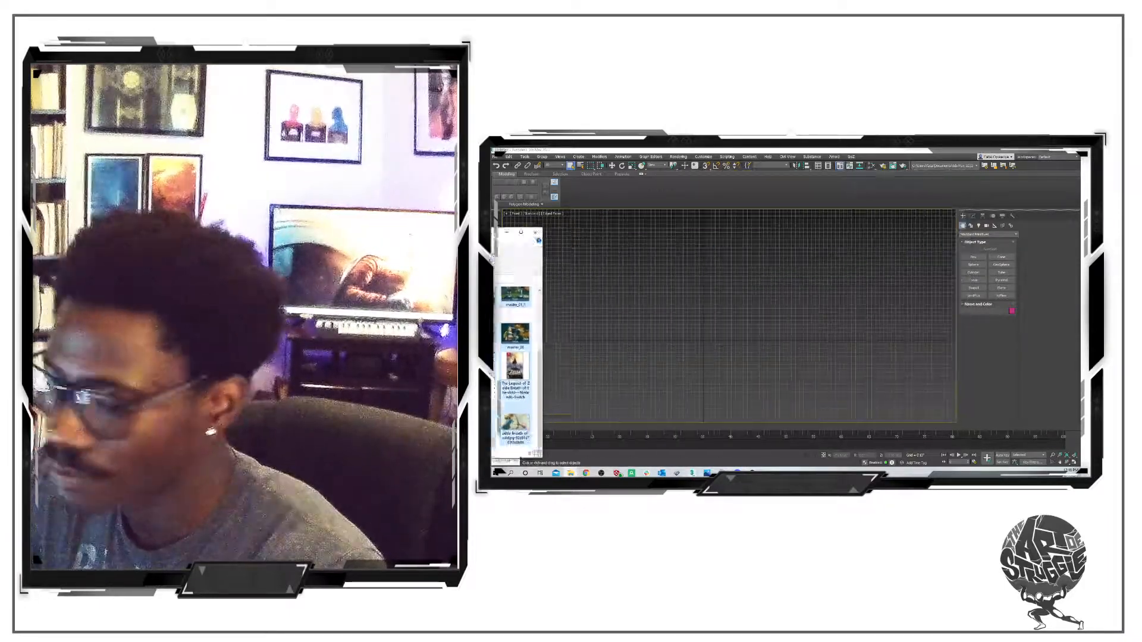
{"action": "left_click", "coordinate": [510, 409]}
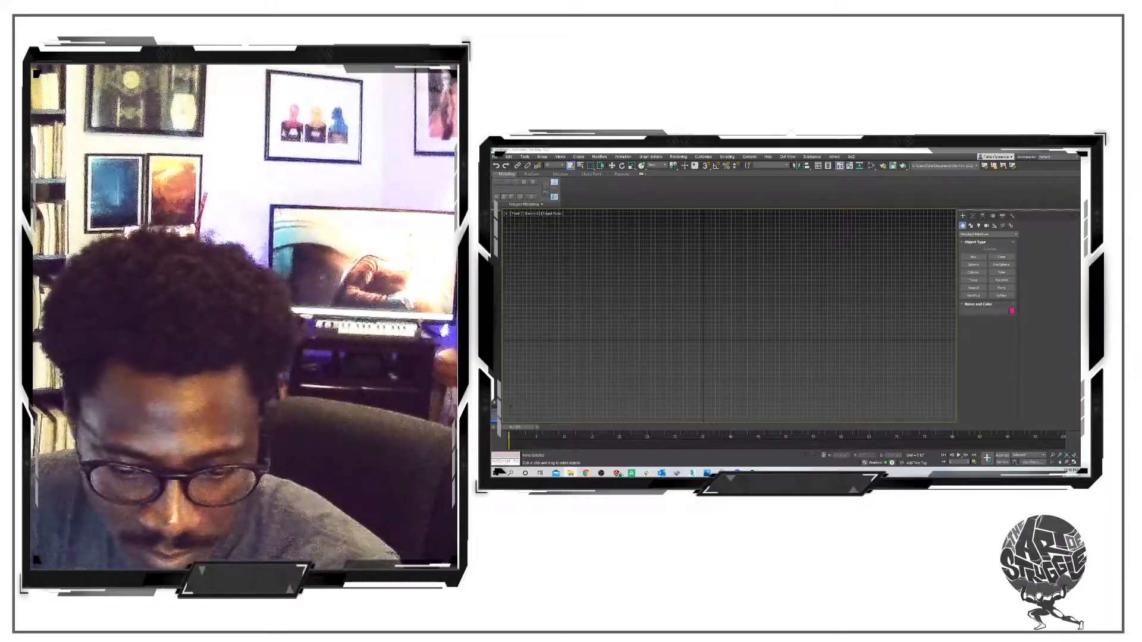
{"action": "key", "text": "super+d"}
{"action": "key", "text": "super+d"}
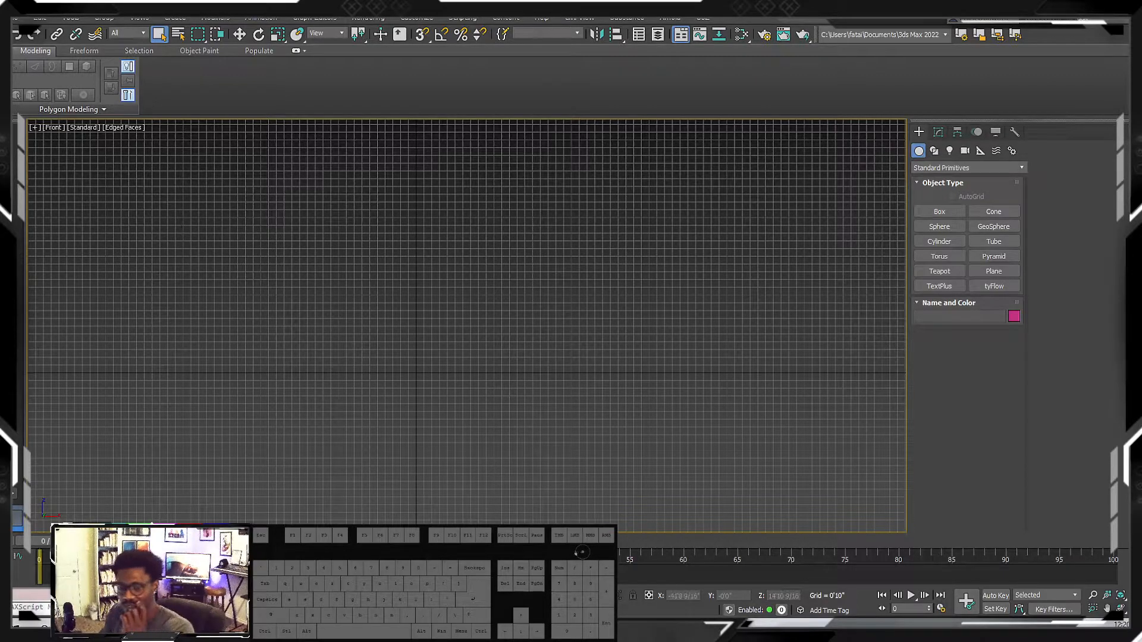
{"action": "scroll", "coordinate": [436, 216], "scroll_direction": "up", "scroll_amount": 2}
{"action": "mouse_move", "coordinate": [436, 216]}
{"action": "middle_mouse_down"}
{"action": "mouse_move", "coordinate": [438, 199]}
{"action": "mouse_move", "coordinate": [441, 232]}
{"action": "middle_mouse_up"}
{"action": "scroll", "coordinate": [440, 232], "scroll_direction": "down", "scroll_amount": 2}
{"action": "scroll", "coordinate": [440, 236], "scroll_direction": "down", "scroll_amount": 2}
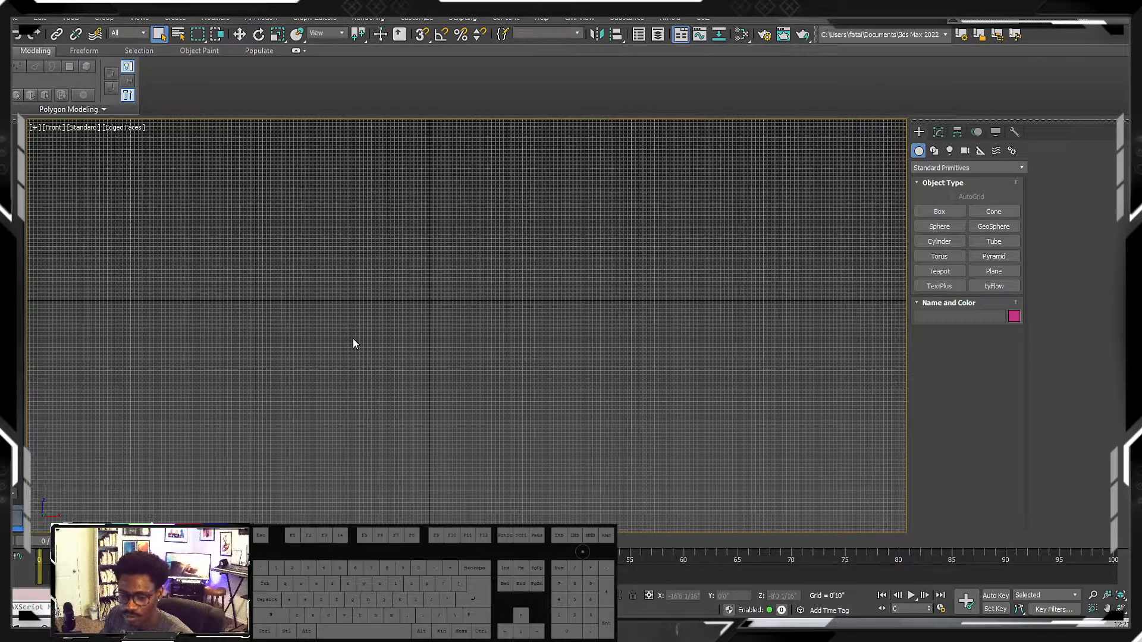
{"action": "middle_click_drag", "start_coordinate": [355, 337], "coordinate": [391, 348]}
{"action": "scroll", "coordinate": [391, 348], "scroll_direction": "down", "scroll_amount": 1}
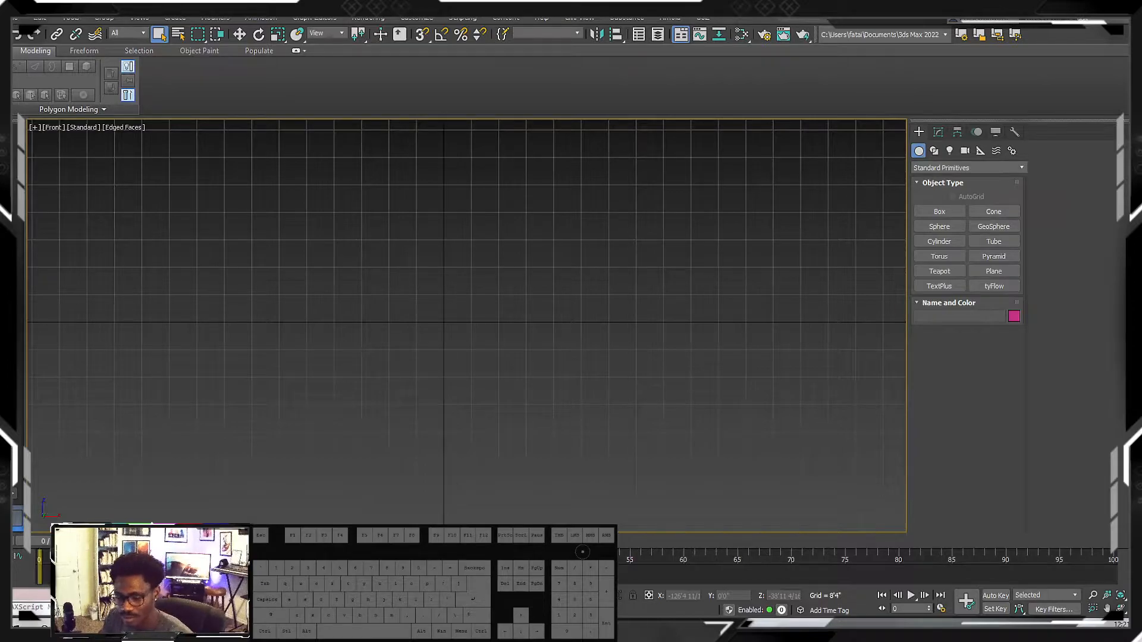
{"action": "middle_click_drag", "start_coordinate": [418, 302], "coordinate": [421, 387]}
{"action": "scroll", "coordinate": [420, 387], "scroll_direction": "down", "scroll_amount": 3}
{"action": "middle_click_drag", "start_coordinate": [399, 333], "coordinate": [415, 408]}
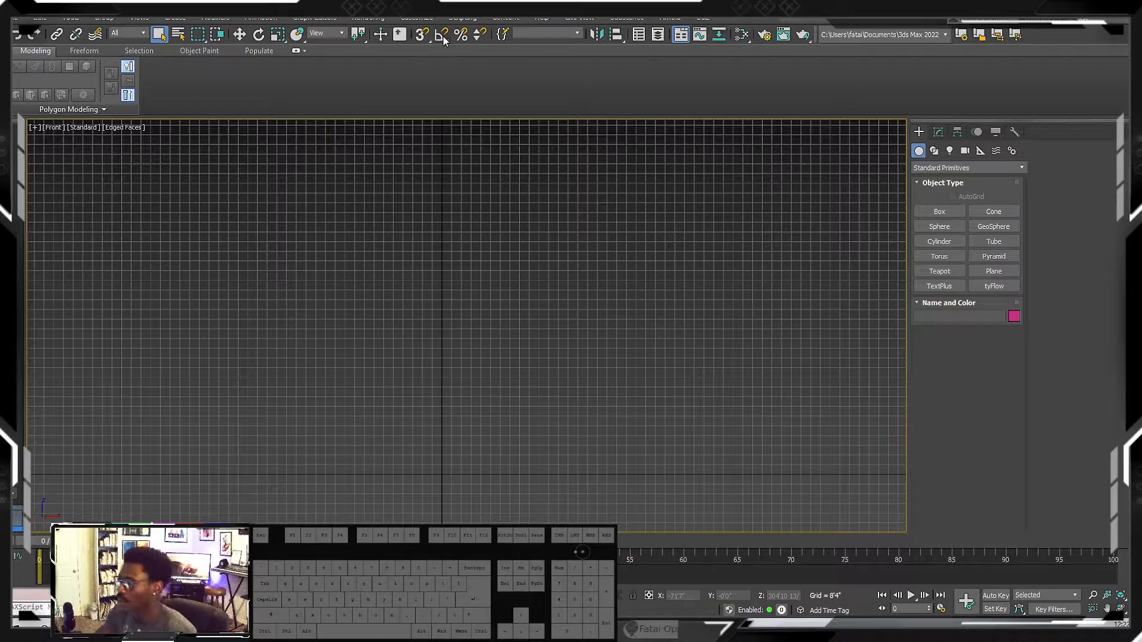
{"action": "mouse_move", "coordinate": [585, 12]}
{"action": "left_mouse_down"}
{"action": "mouse_move", "coordinate": [595, 27]}
{"action": "mouse_move", "coordinate": [601, 5]}
{"action": "left_mouse_up"}
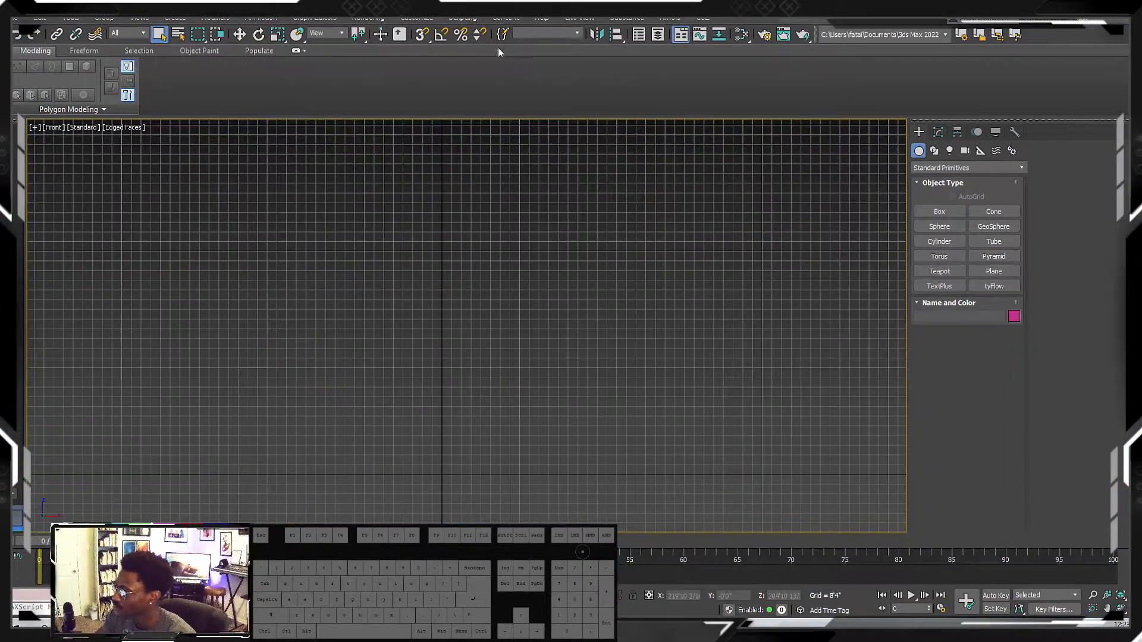
- In the units setup, choose International lighting units and US Standard display units of feet with fractional inches
{"action": "left_click", "coordinate": [419, 18]}
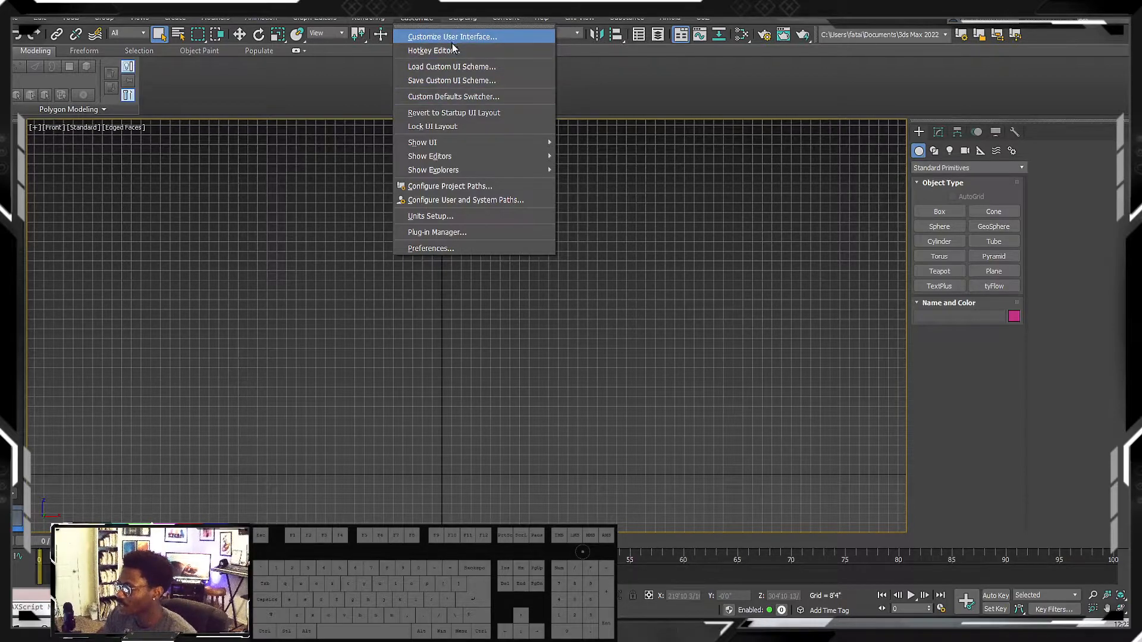
{"action": "left_click", "coordinate": [439, 216]}
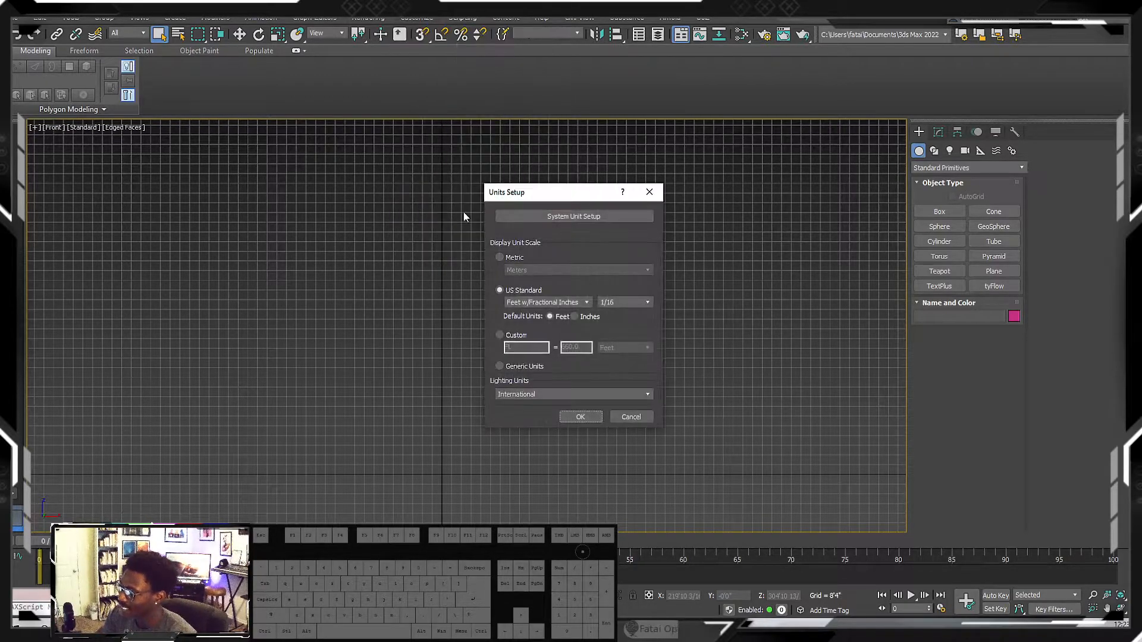
{"action": "left_click_drag", "start_coordinate": [538, 191], "coordinate": [461, 175]}
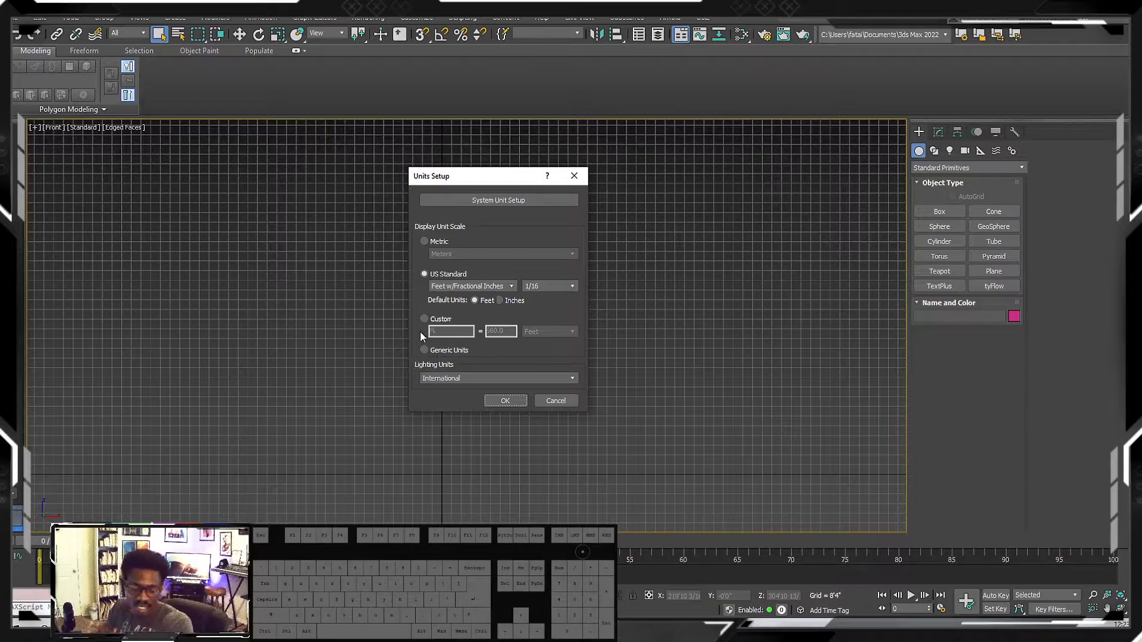
{"action": "left_click", "coordinate": [458, 379]}
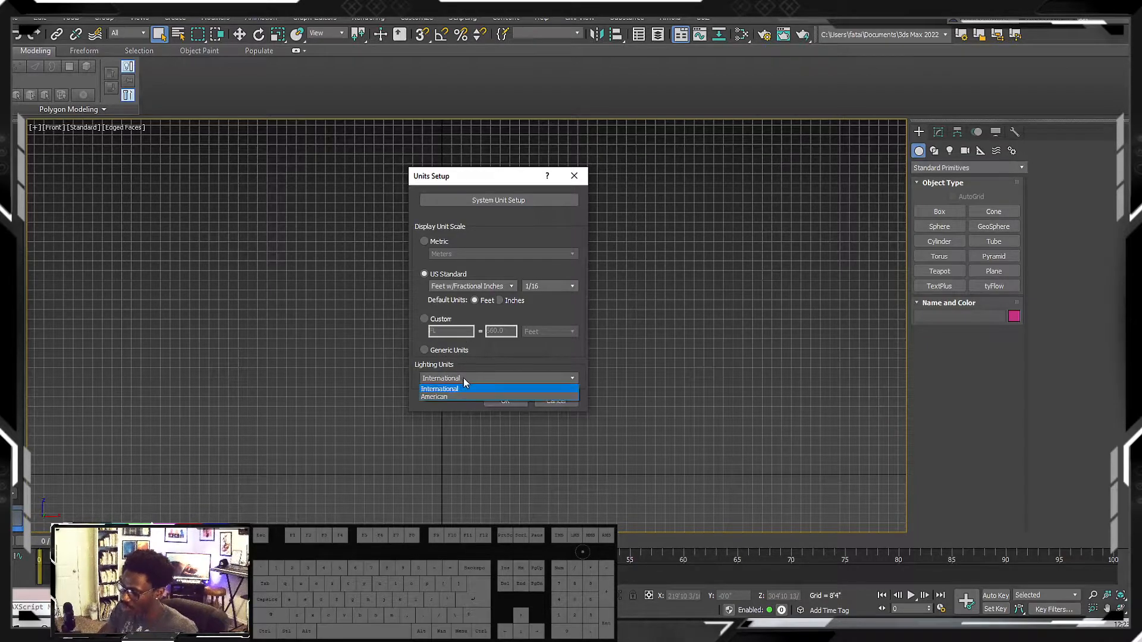
{"action": "left_click", "coordinate": [460, 389]}
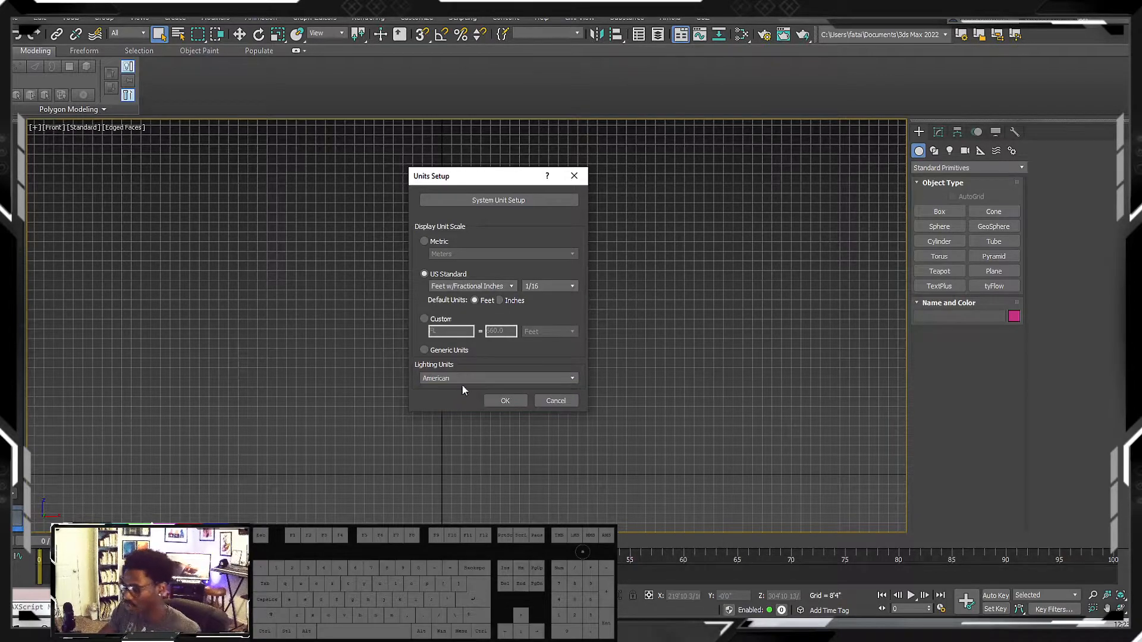
{"action": "left_click", "coordinate": [465, 379]}
{"action": "left_click", "coordinate": [458, 385]}
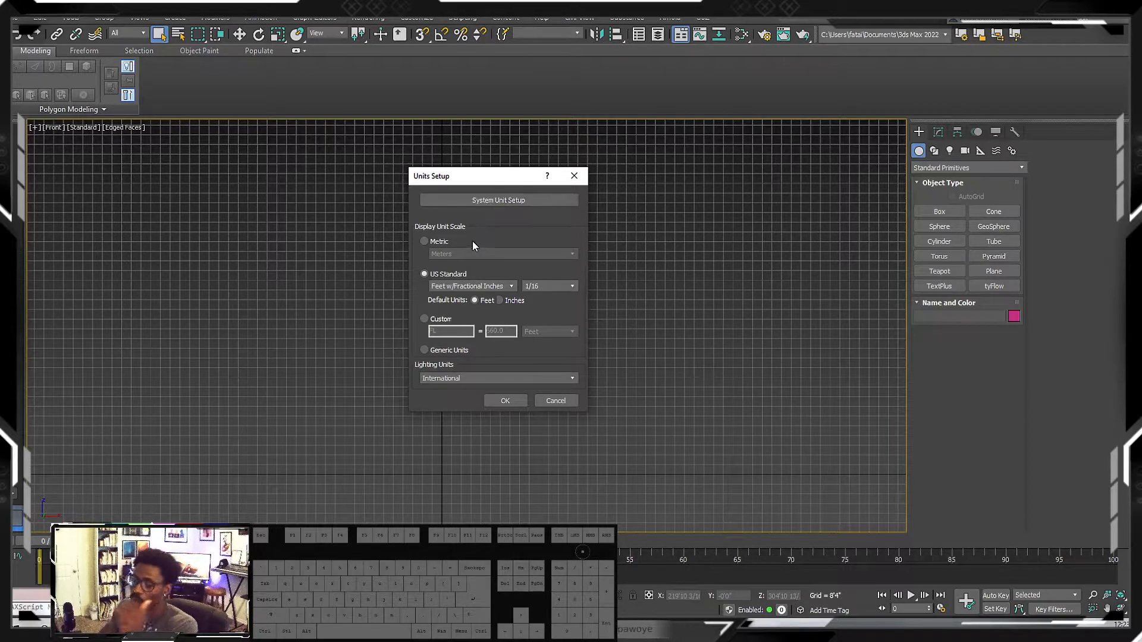
{"action": "left_click", "coordinate": [487, 286]}
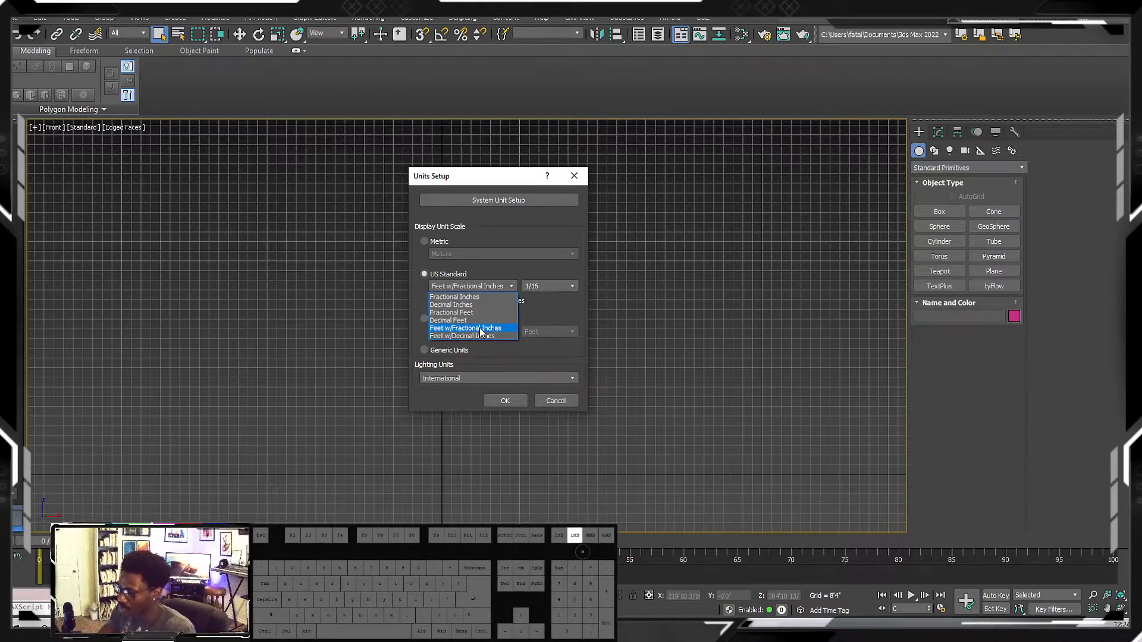
{"action": "left_click", "coordinate": [481, 329]}
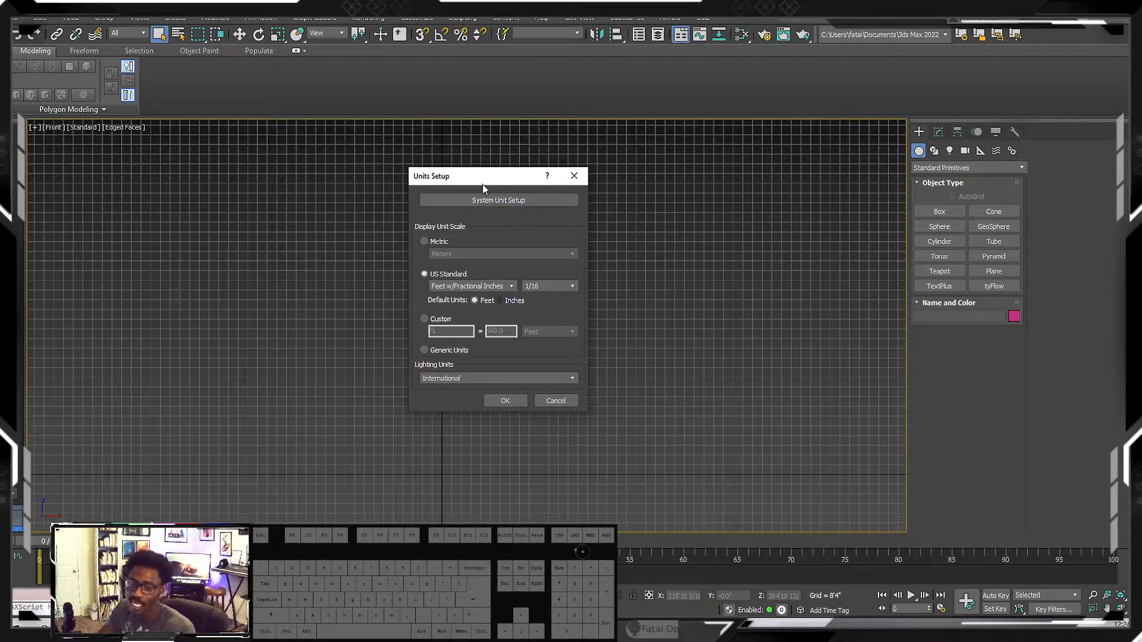
- Keep the system unit scale at 1 unit = 1.0 inches and accept the system unit and display unit settings
{"action": "left_click", "coordinate": [514, 200]}
{"action": "left_click_drag", "start_coordinate": [515, 223], "coordinate": [324, 202]}
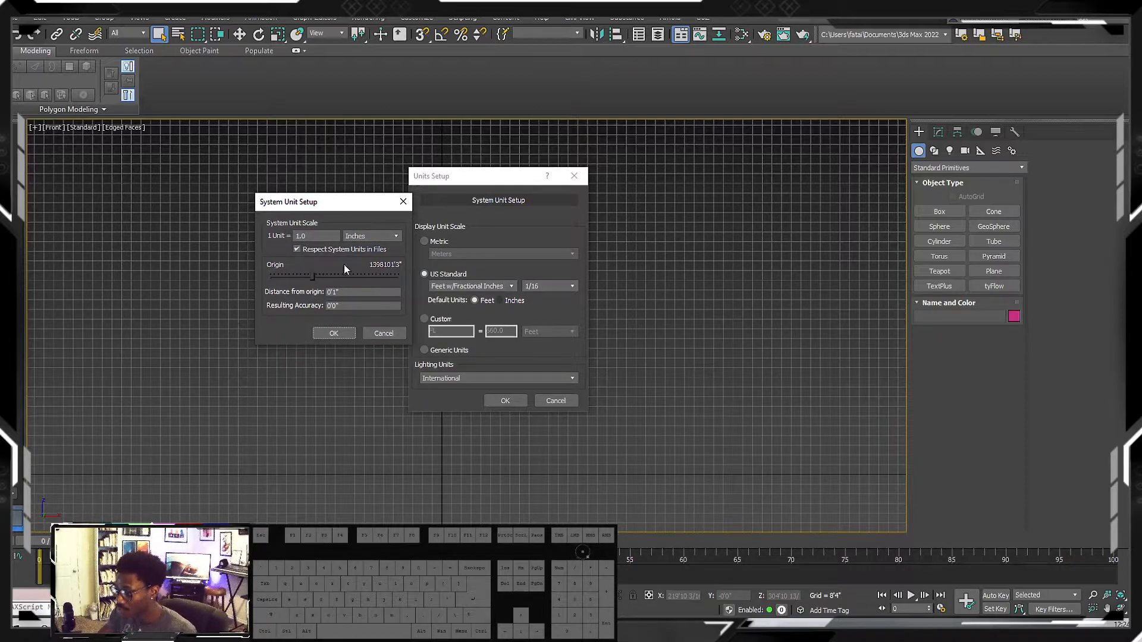
{"action": "double_click", "coordinate": [310, 236]}
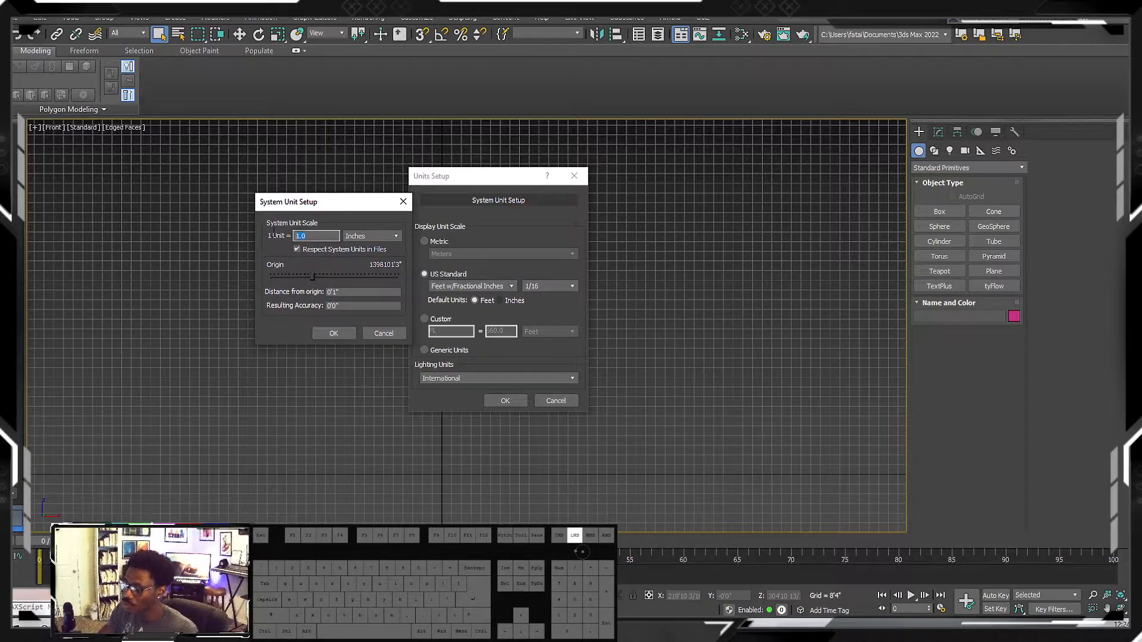
{"action": "left_click", "coordinate": [372, 235]}
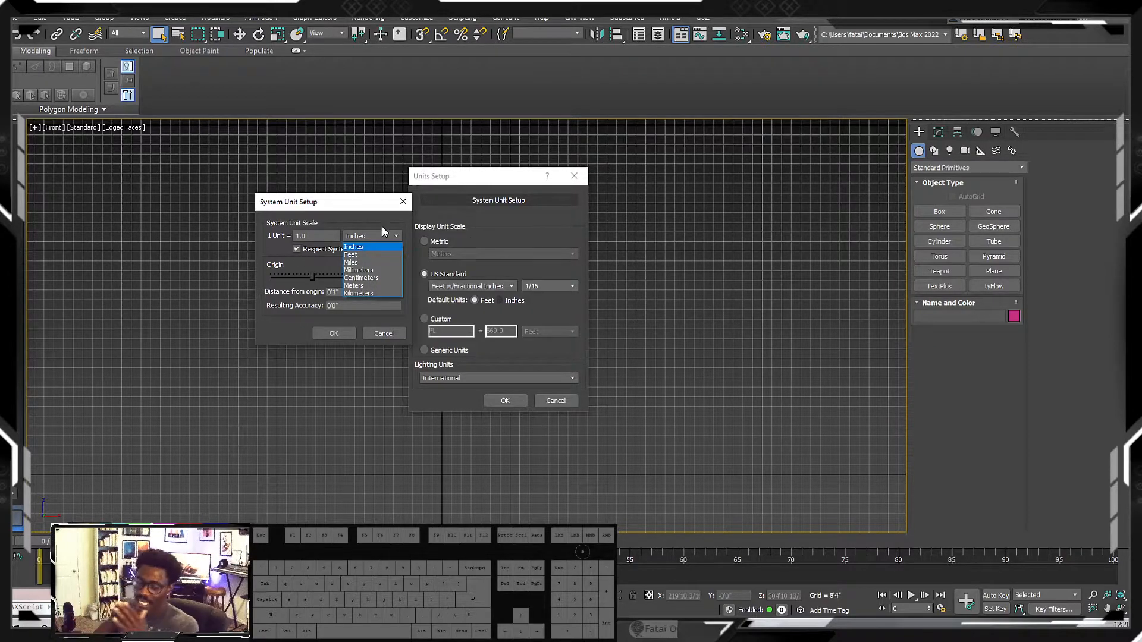
{"action": "left_click", "coordinate": [365, 228]}
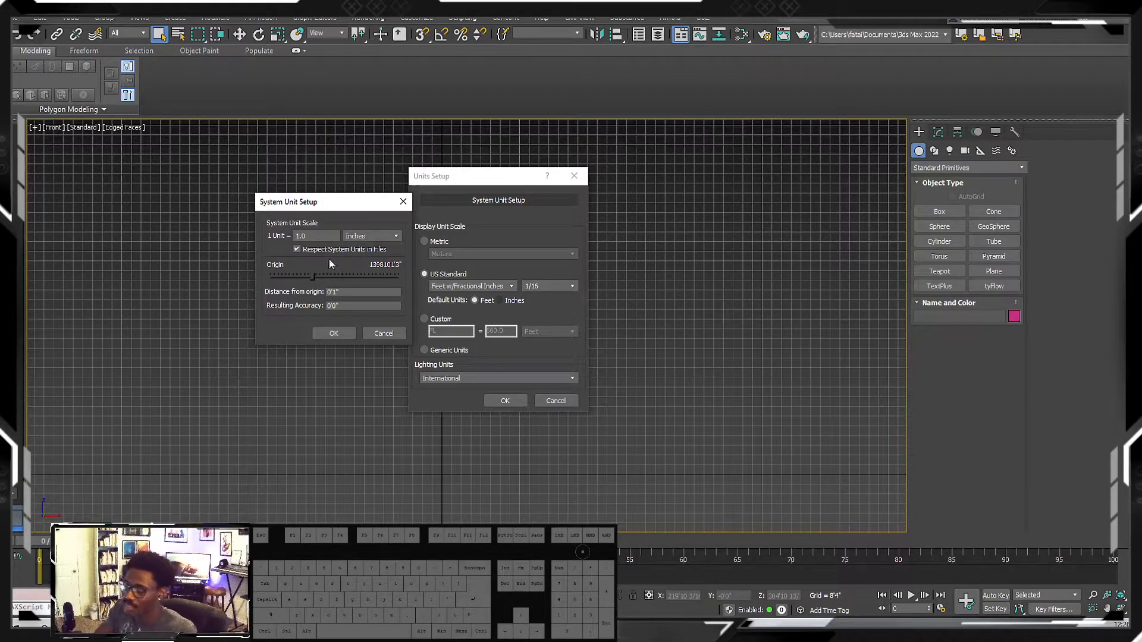
{"action": "double_click", "coordinate": [315, 236]}
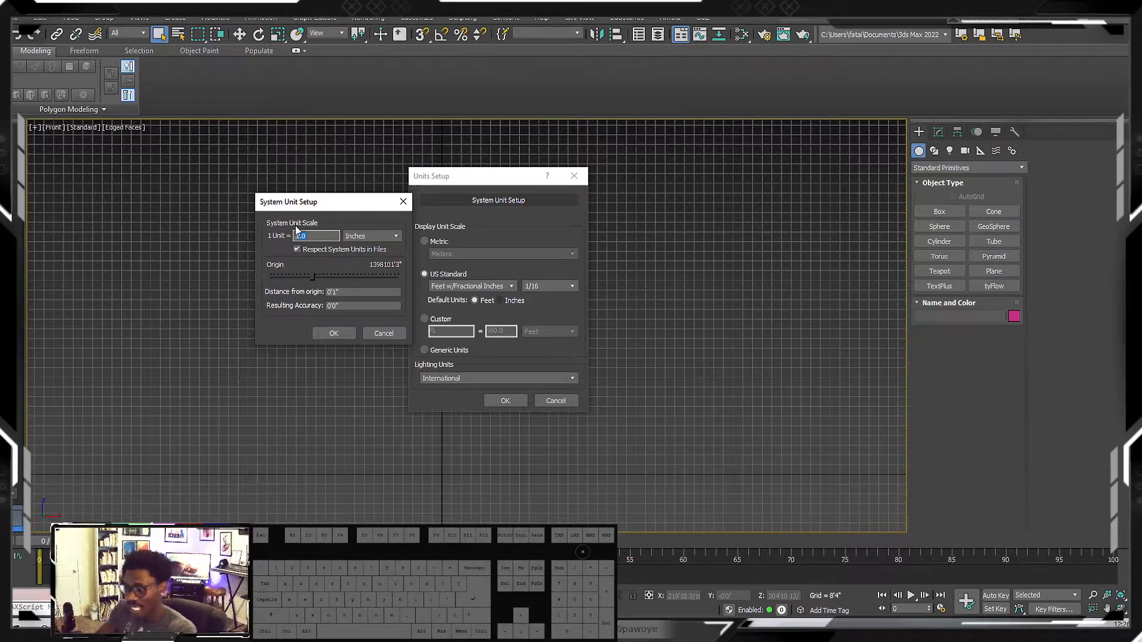
{"action": "left_click_drag", "start_coordinate": [298, 202], "coordinate": [250, 241]}
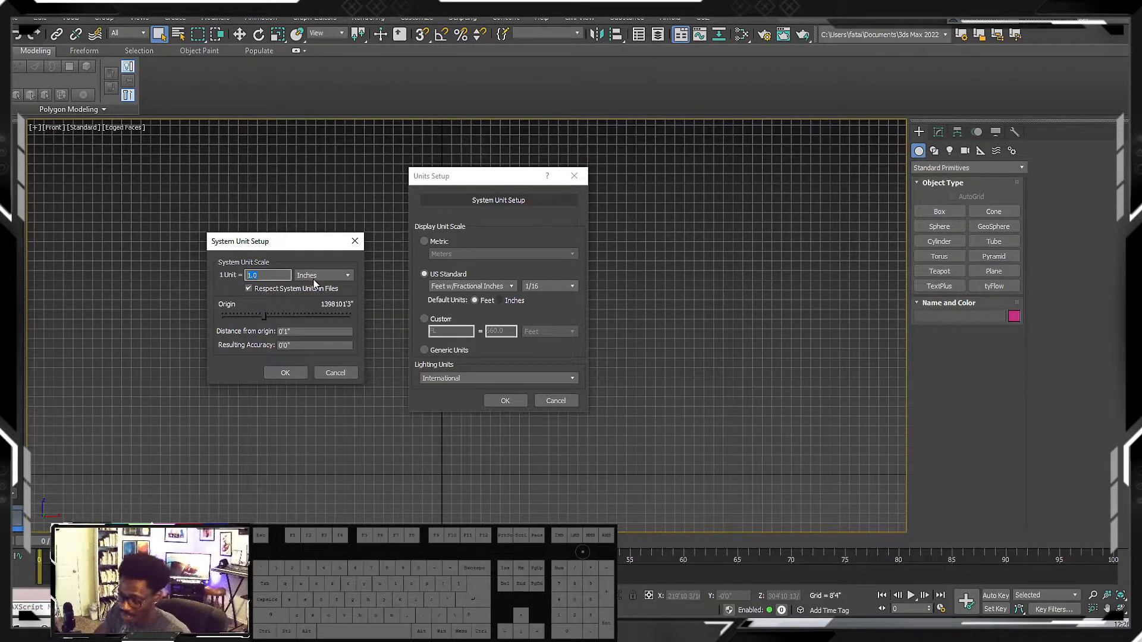
{"action": "left_click", "coordinate": [297, 370]}
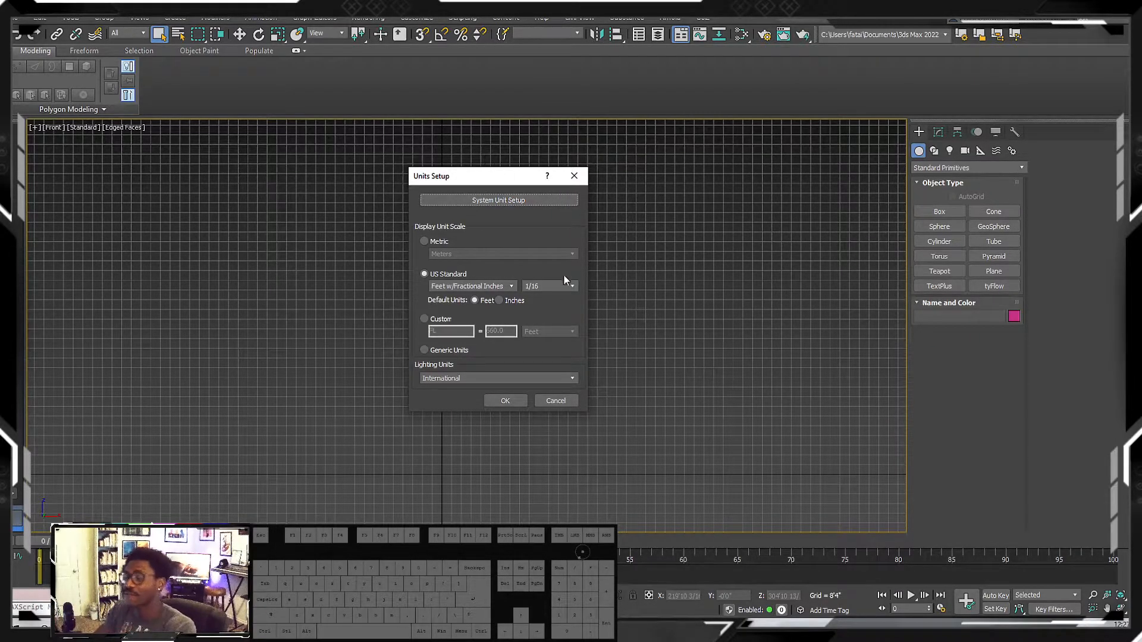
{"action": "left_click", "coordinate": [513, 401]}
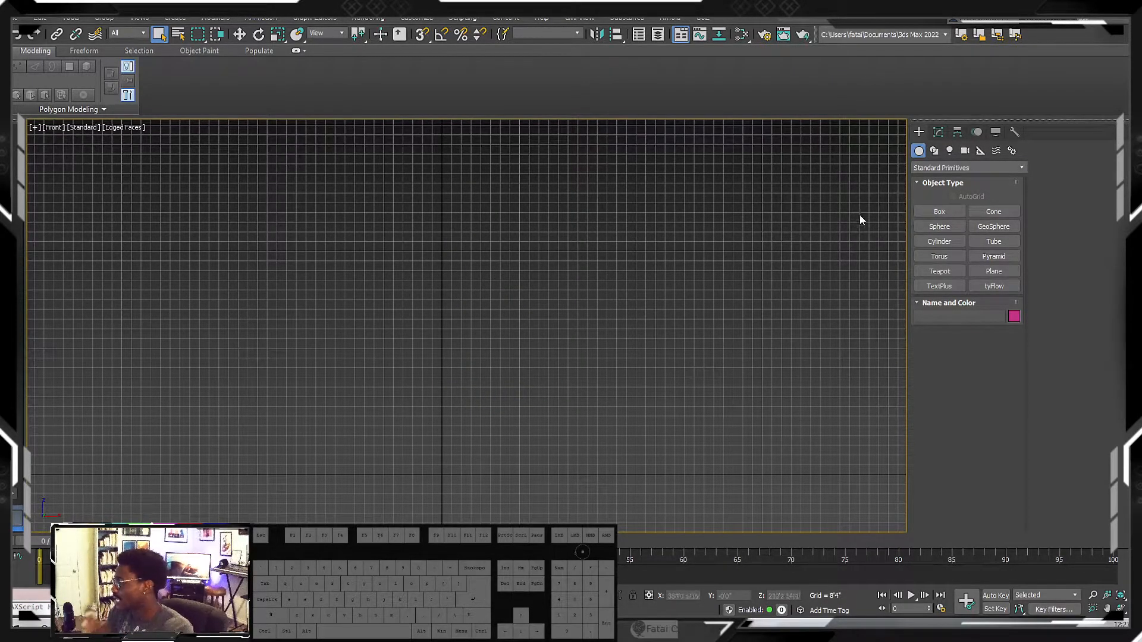
- Try drawing a box about 98 feet long, 52 feet wide and 49 feet high in the Front view
{"action": "left_click", "coordinate": [939, 212]}
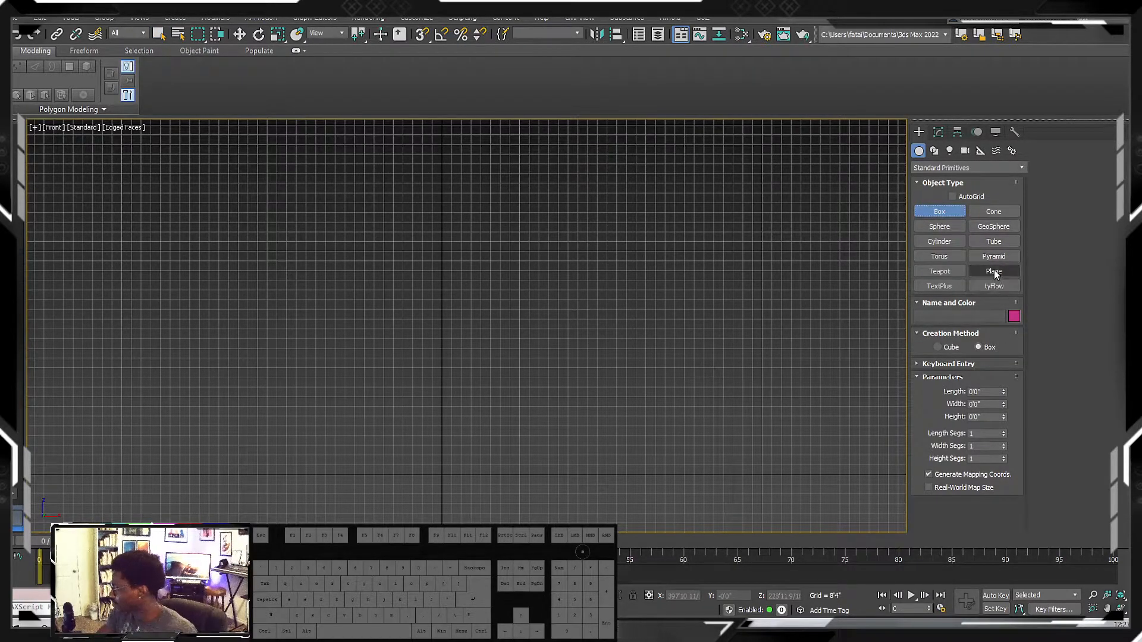
{"action": "scroll", "coordinate": [508, 420], "scroll_direction": "up", "scroll_amount": 3}
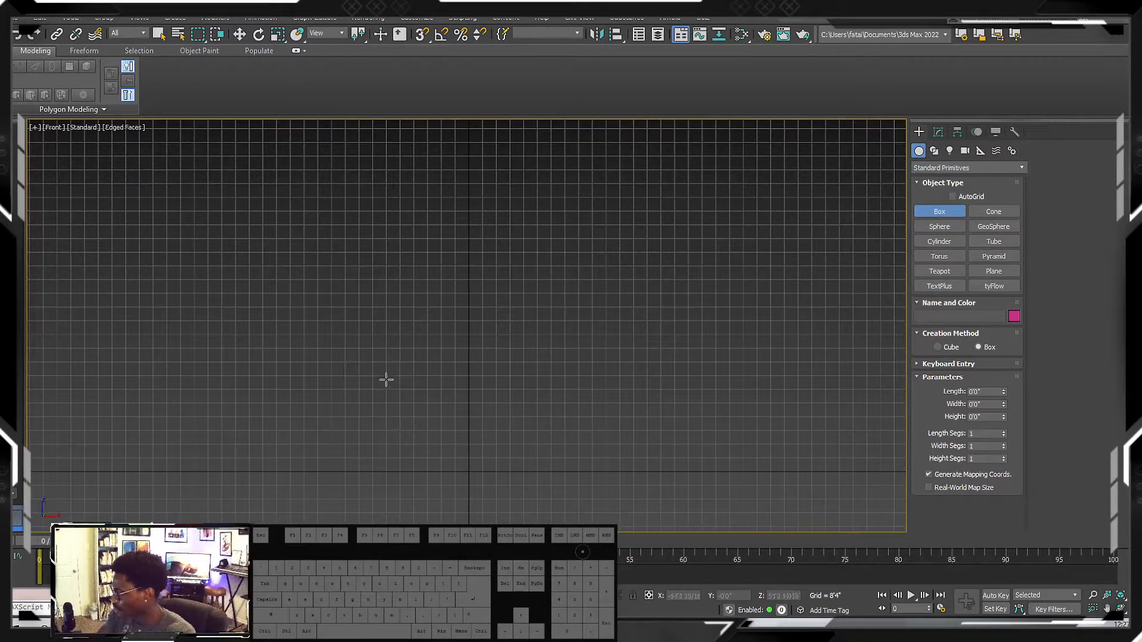
{"action": "left_click_drag", "start_coordinate": [423, 311], "coordinate": [509, 474]}
{"action": "scroll", "coordinate": [510, 340], "scroll_direction": "up", "scroll_amount": 5}
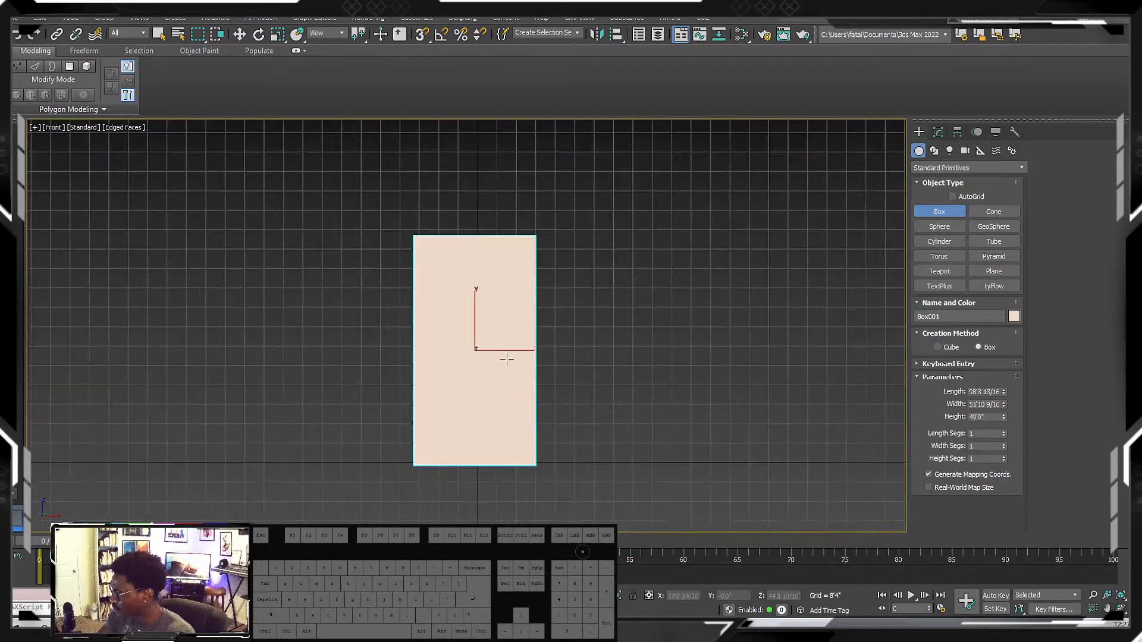
{"action": "left_click", "coordinate": [978, 392]}
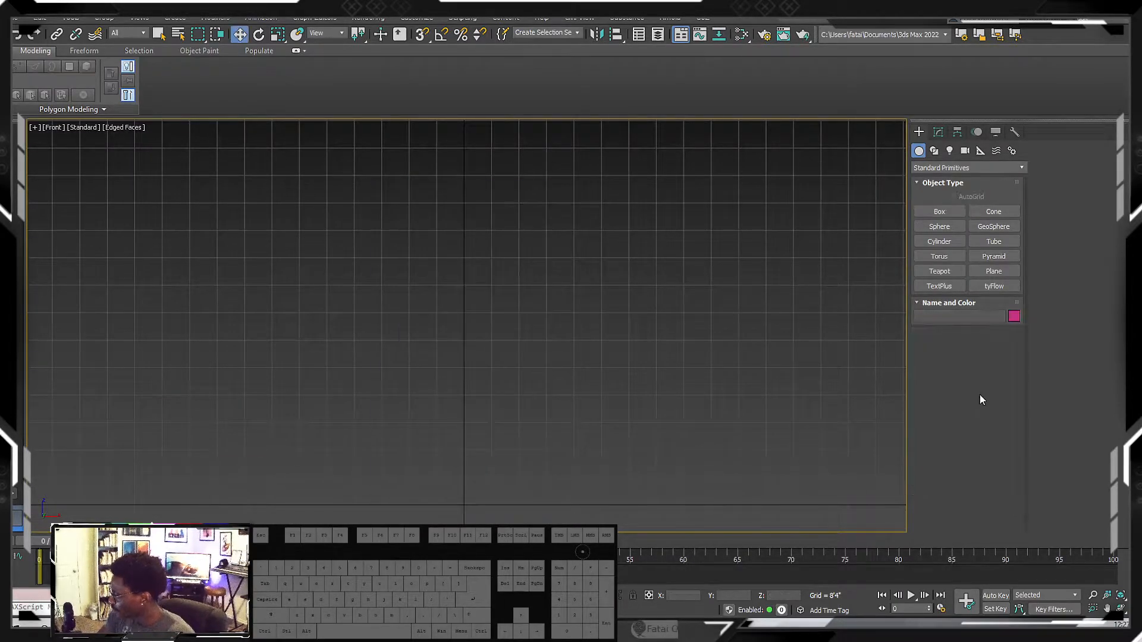
- Draw a new box near the origin in the Front view, give it height, and switch to the Perspective view
{"action": "left_click", "coordinate": [939, 212]}
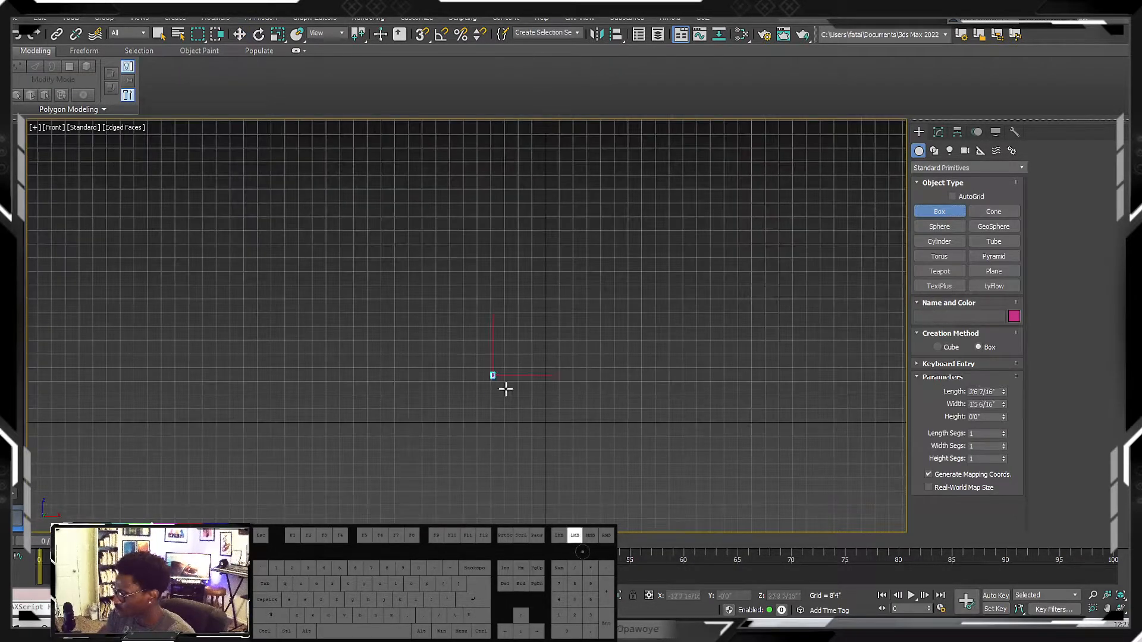
{"action": "left_click_drag", "start_coordinate": [491, 374], "coordinate": [589, 434]}
{"action": "left_click", "coordinate": [561, 292]}
{"action": "middle_click_drag", "start_coordinate": [581, 431], "coordinate": [684, 440], "text": "alt"}
{"action": "key", "text": "w"}
{"action": "key", "text": "p"}
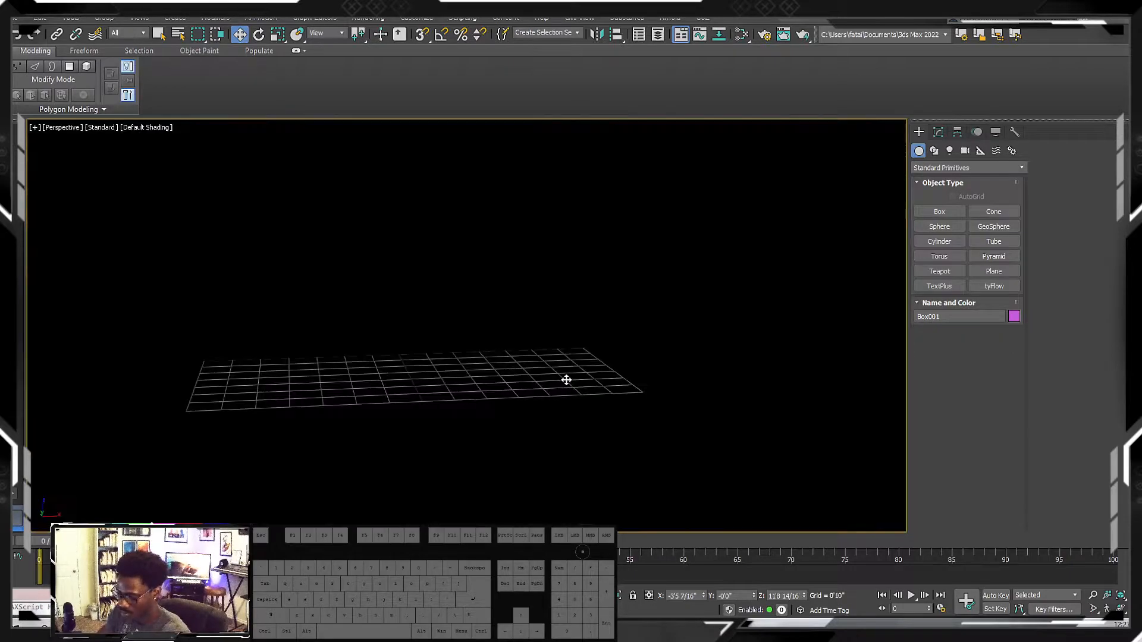
- Display the new box's editable parameters and open its height for editing
{"action": "scroll", "coordinate": [564, 383], "scroll_direction": "down", "scroll_amount": 5}
{"action": "middle_click_drag", "start_coordinate": [569, 369], "coordinate": [670, 288], "text": "alt"}
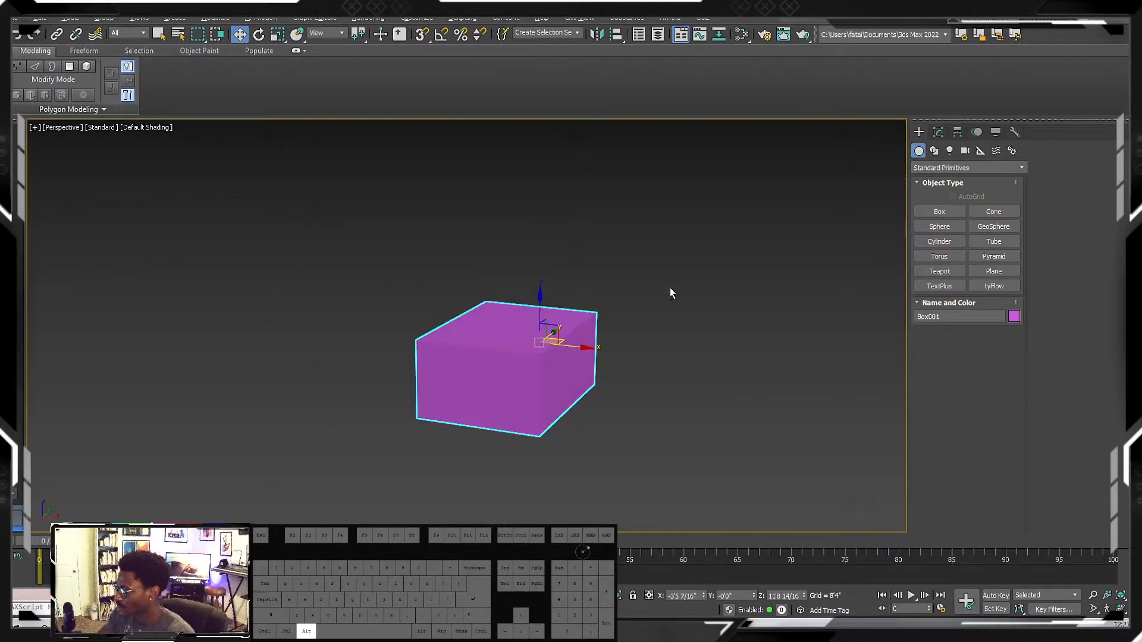
{"action": "left_click", "coordinate": [938, 132]}
{"action": "middle_click_drag", "start_coordinate": [762, 307], "coordinate": [685, 387], "text": "alt"}
{"action": "scroll", "coordinate": [660, 390], "scroll_direction": "up", "scroll_amount": 5}
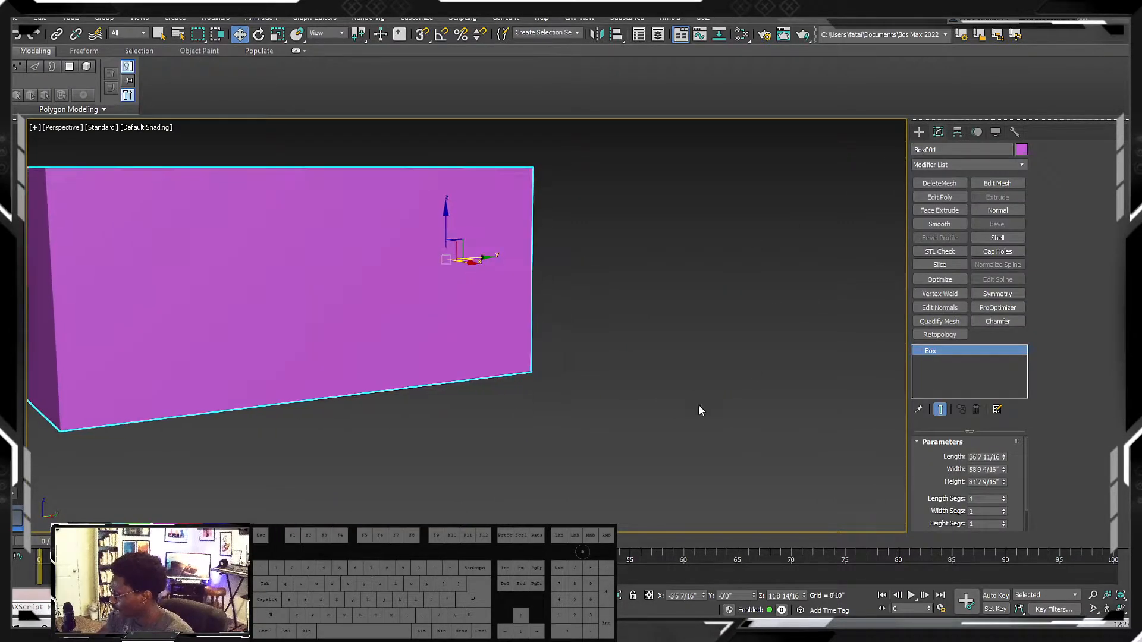
{"action": "scroll", "coordinate": [523, 370], "scroll_direction": "down", "scroll_amount": 5}
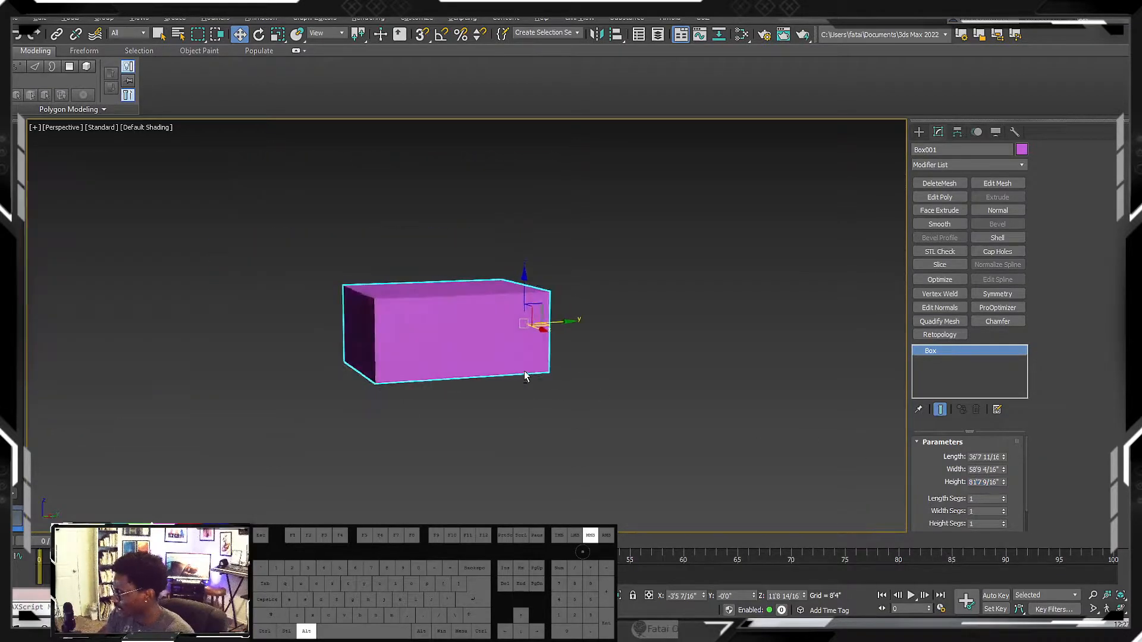
{"action": "left_click", "coordinate": [983, 483]}
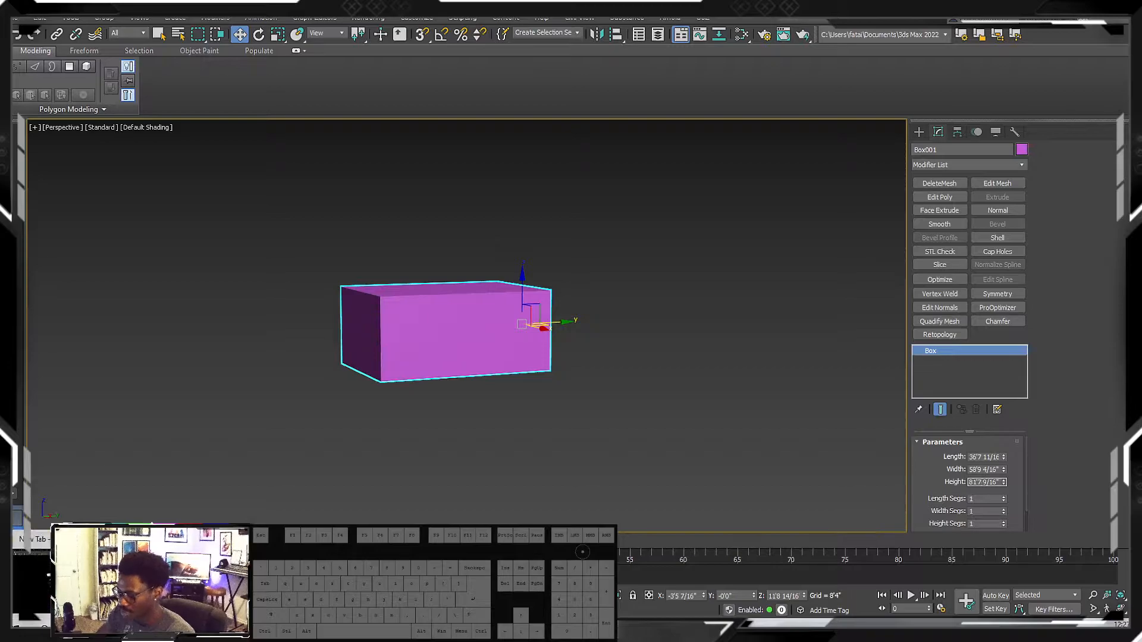
- Switch to Chrome, check the search result for how tall Link is in BOTW, and return to 3ds Max
{"action": "left_click", "coordinate": [48, 575]}
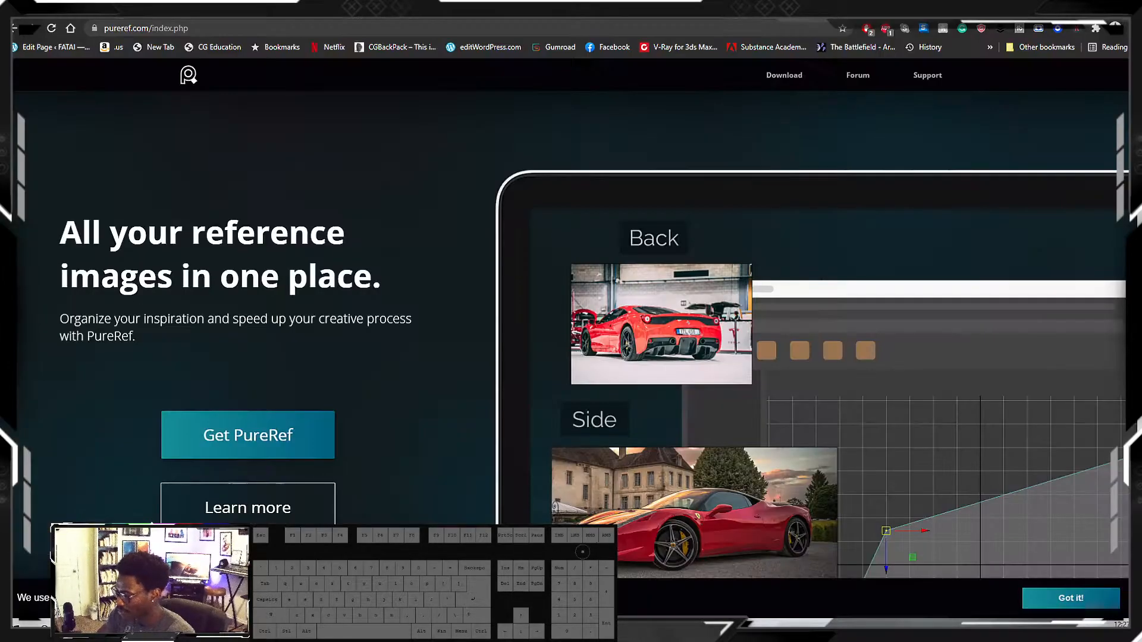
{"action": "left_click", "coordinate": [118, 10]}
{"action": "left_click", "coordinate": [134, 269]}
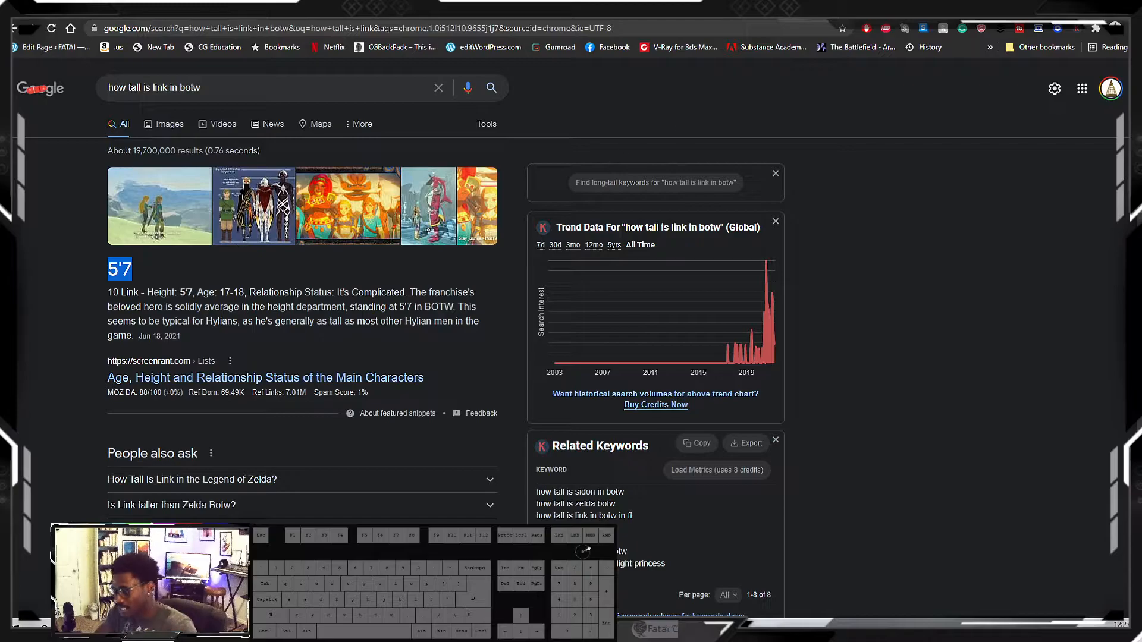
{"action": "left_click", "coordinate": [1079, 9]}
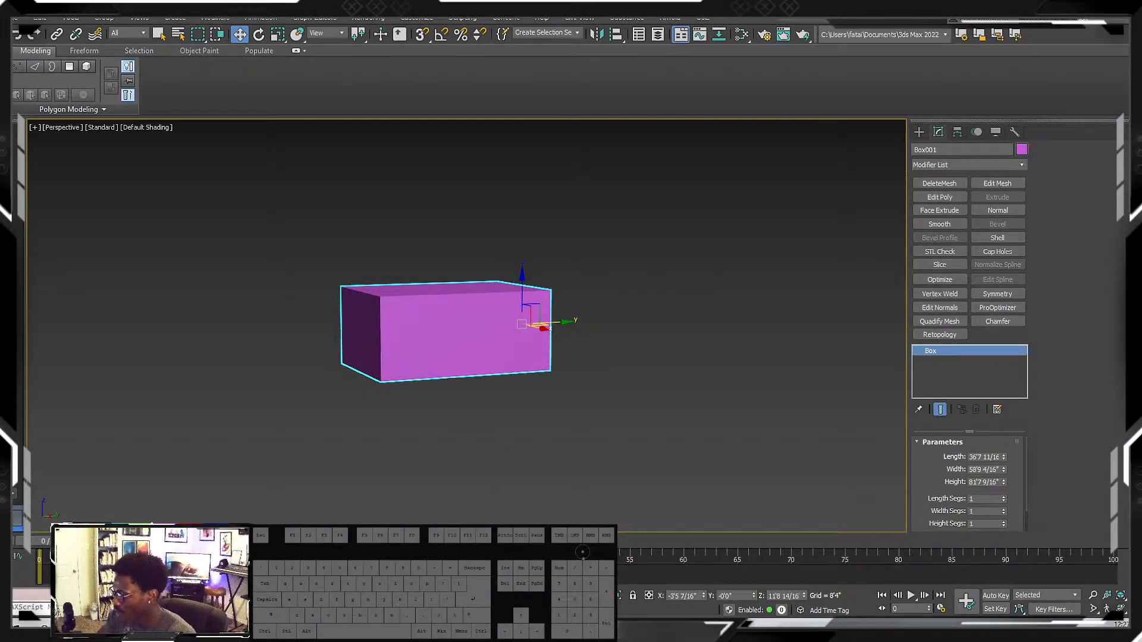
- Set the box's height to 5'7" and both its width and length to 1'
{"action": "middle_click_drag", "start_coordinate": [421, 398], "coordinate": [369, 264], "text": "alt"}
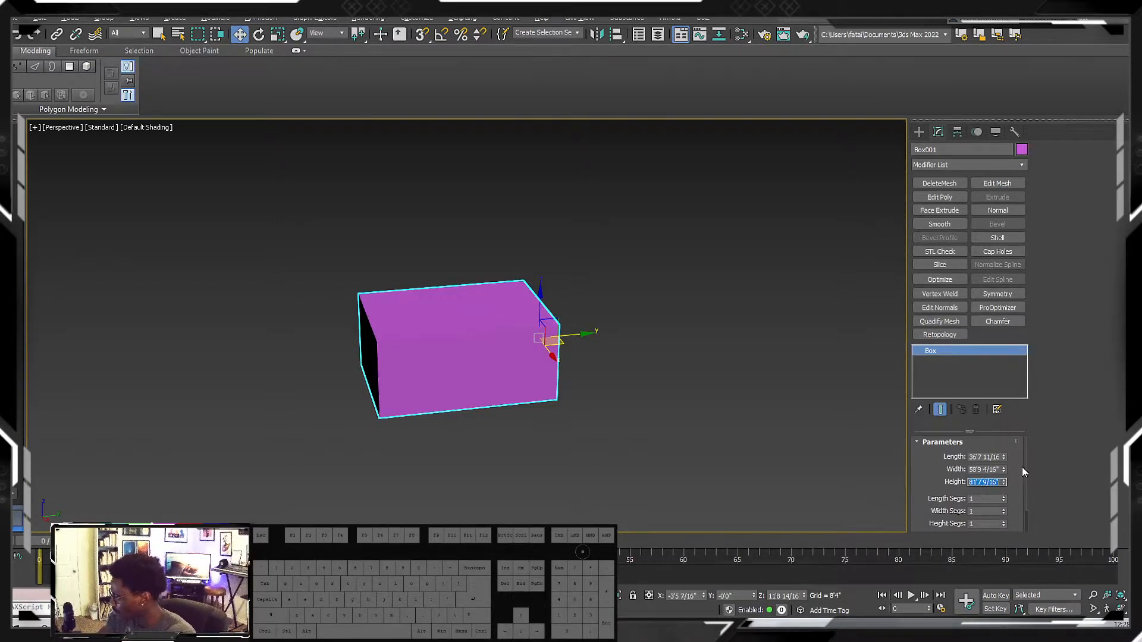
{"action": "type", "text": "5'7"}
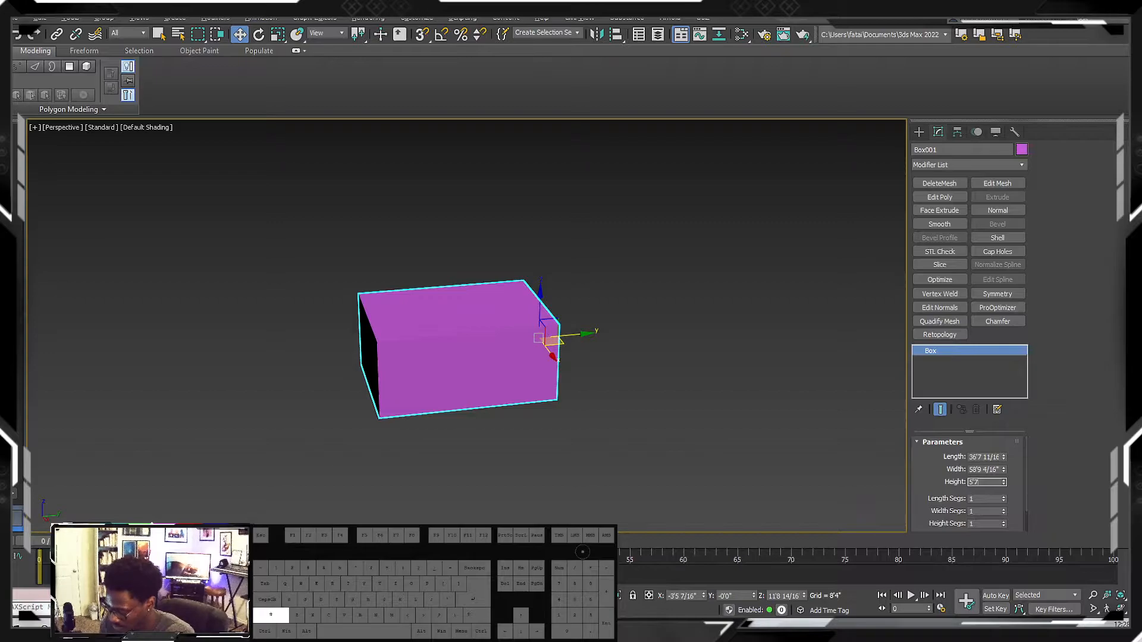
{"action": "key", "text": "Return"}
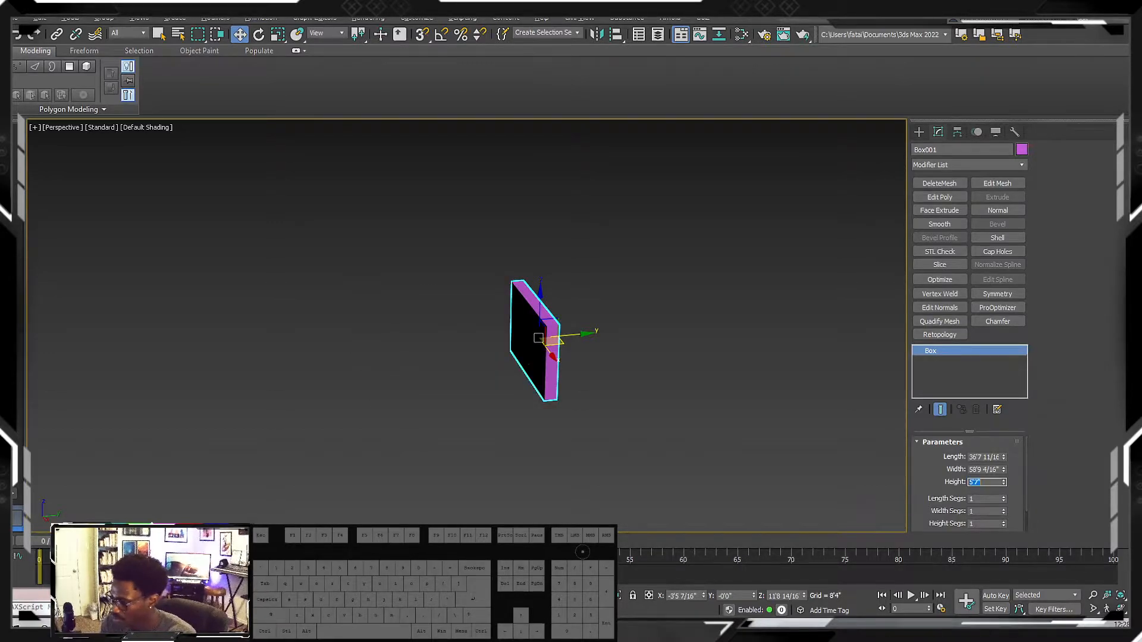
{"action": "left_click", "coordinate": [1002, 470]}
{"action": "key", "text": "ctrl+a"}
{"action": "type", "text": "1"}
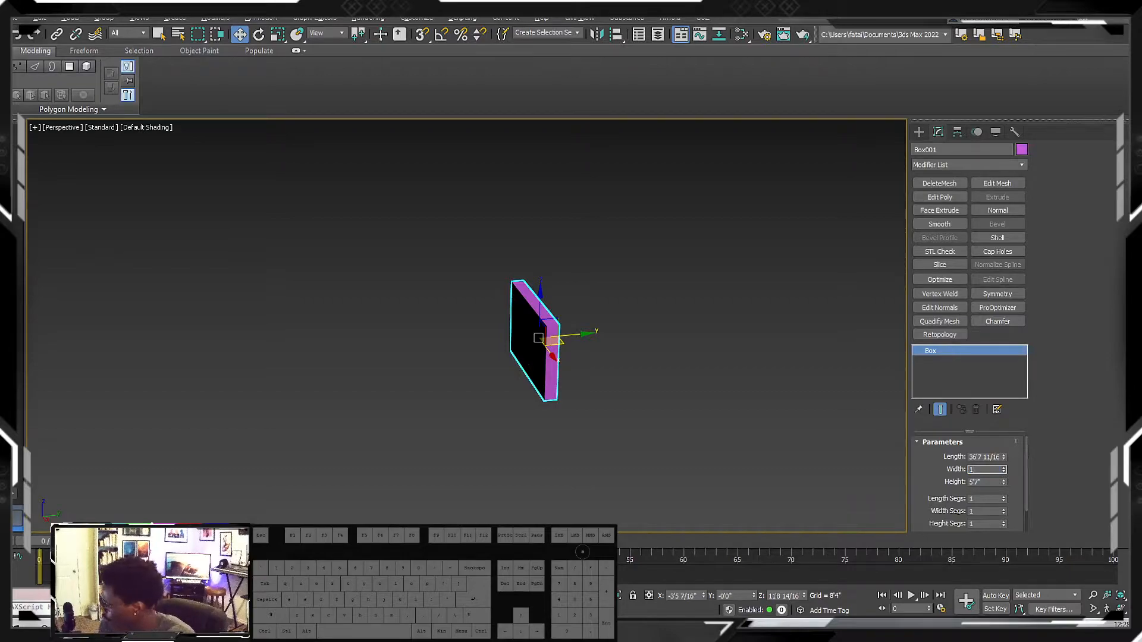
{"action": "left_click", "coordinate": [994, 457]}
{"action": "key", "text": "ctrl+a"}
{"action": "type", "text": "1"}
{"action": "key", "text": "Return"}
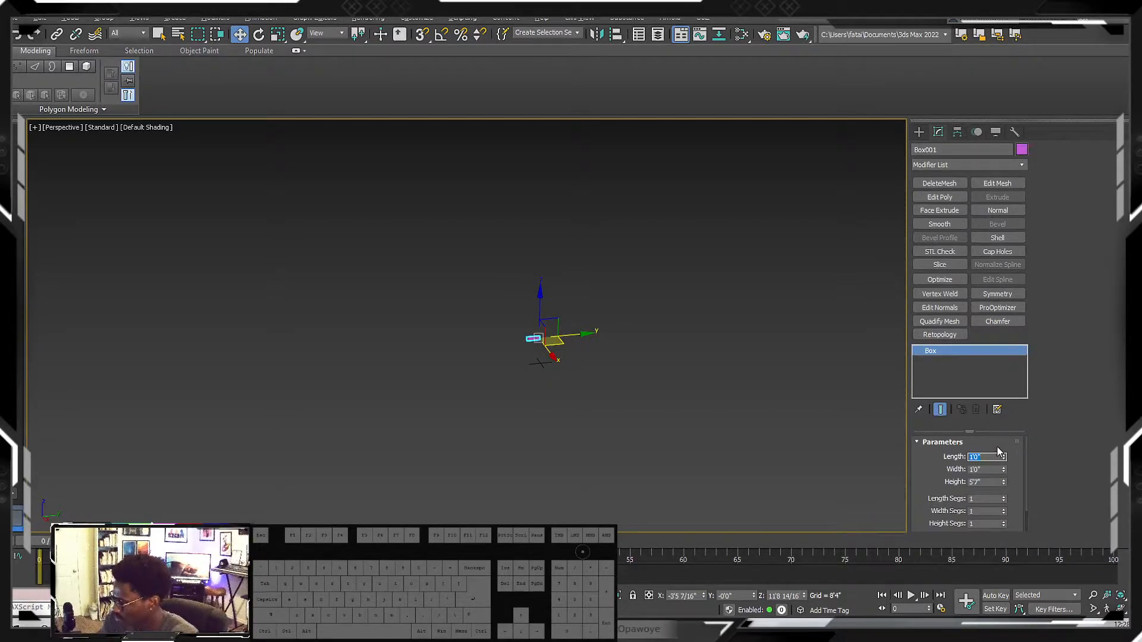
- Rotate the box with angle snap turned on so that it stands upright
{"action": "scroll", "coordinate": [550, 383], "scroll_direction": "up", "scroll_amount": 3}
{"action": "middle_click_drag", "start_coordinate": [512, 336], "coordinate": [438, 266], "text": "alt"}
{"action": "scroll", "coordinate": [437, 232], "scroll_direction": "up", "scroll_amount": 4}
{"action": "middle_click_drag", "start_coordinate": [512, 265], "coordinate": [609, 305], "text": "alt"}
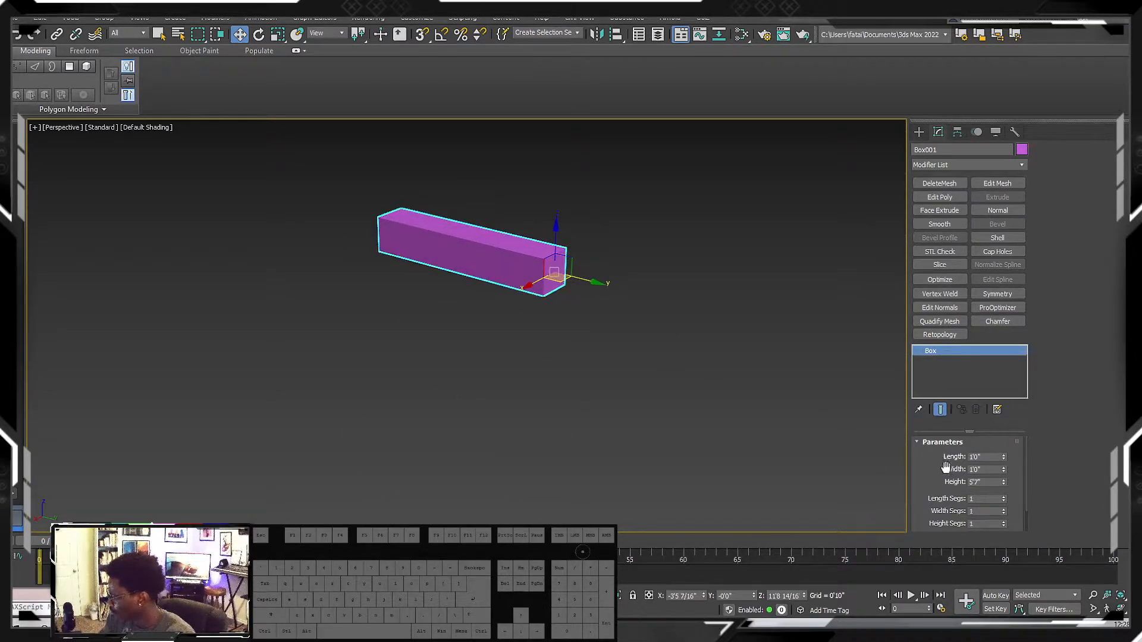
{"action": "middle_click_drag", "start_coordinate": [569, 340], "coordinate": [597, 288], "text": "alt"}
{"action": "key", "text": "e"}
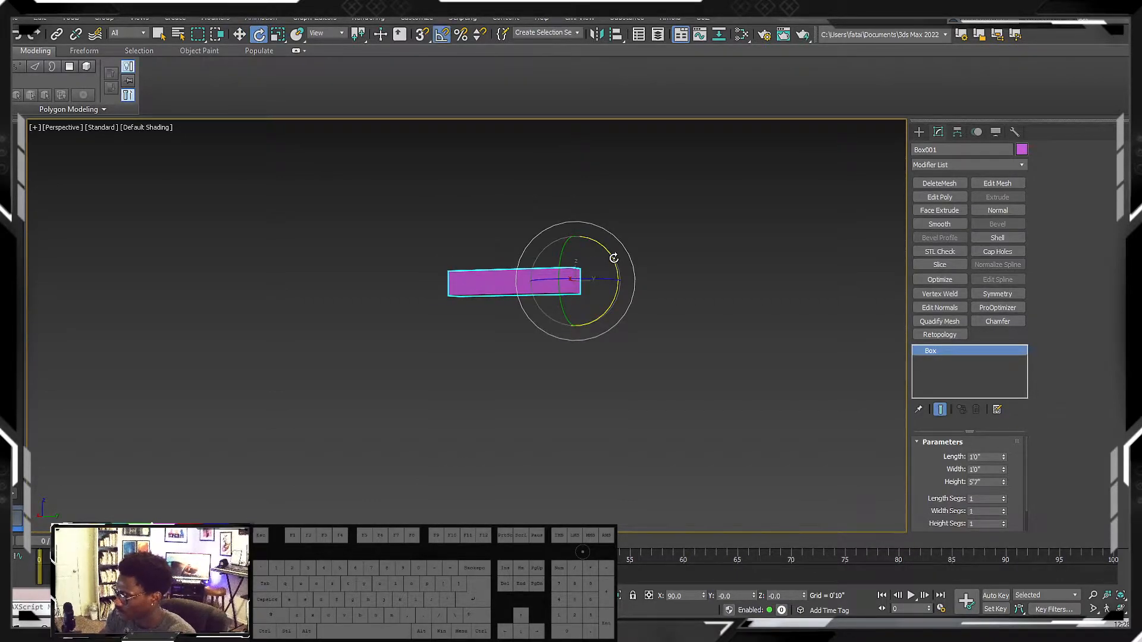
{"action": "left_click_drag", "start_coordinate": [614, 258], "coordinate": [581, 216]}
{"action": "key", "text": "w"}
{"action": "middle_click_drag", "start_coordinate": [619, 306], "coordinate": [488, 304], "text": "alt"}
{"action": "middle_click_drag", "start_coordinate": [553, 330], "coordinate": [522, 324]}
{"action": "left_click", "coordinate": [530, 297]}
{"action": "left_click", "coordinate": [521, 290]}
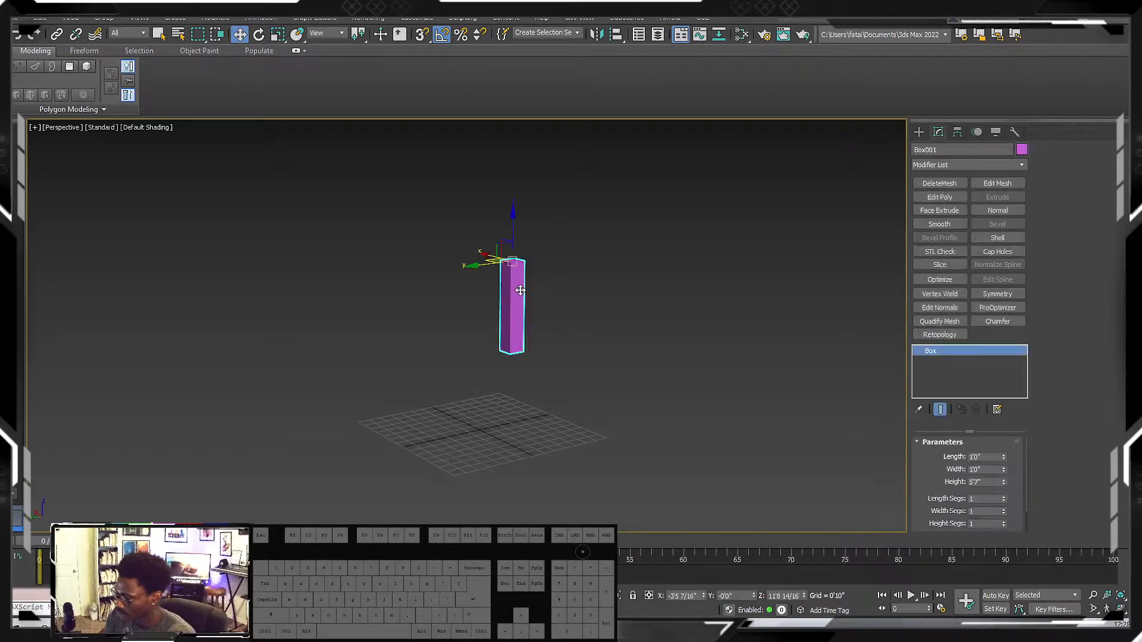
- Move the box in the Front view so its base rests on the ground line at the origin
{"action": "key", "text": "f"}
{"action": "key", "text": "z"}
{"action": "scroll", "coordinate": [505, 273], "scroll_direction": "down", "scroll_amount": 8}
{"action": "left_click_drag", "start_coordinate": [494, 234], "coordinate": [549, 327]}
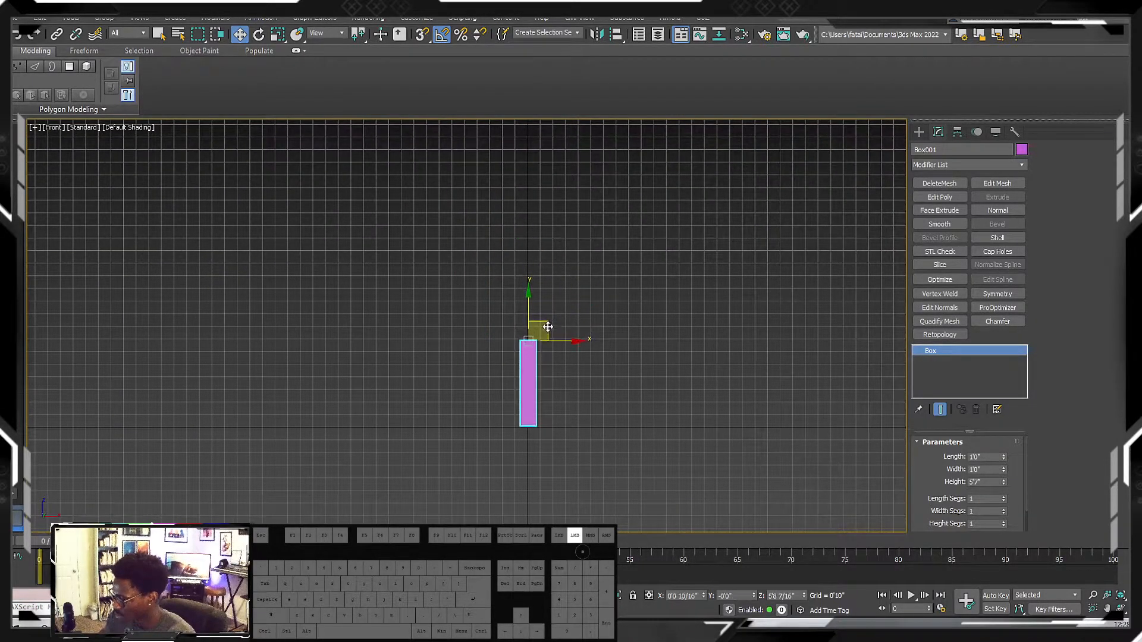
{"action": "left_click", "coordinate": [472, 257]}
{"action": "left_click_drag", "start_coordinate": [470, 378], "coordinate": [640, 427]}
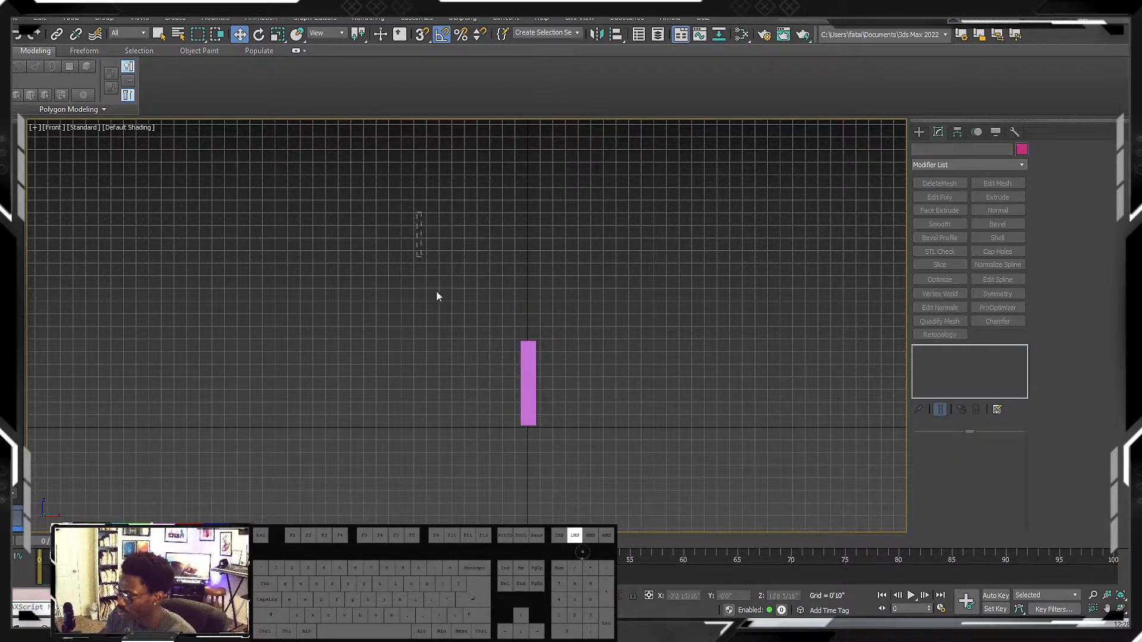
{"action": "left_click_drag", "start_coordinate": [421, 259], "coordinate": [591, 382]}
{"action": "middle_click_drag", "start_coordinate": [546, 318], "coordinate": [498, 285]}
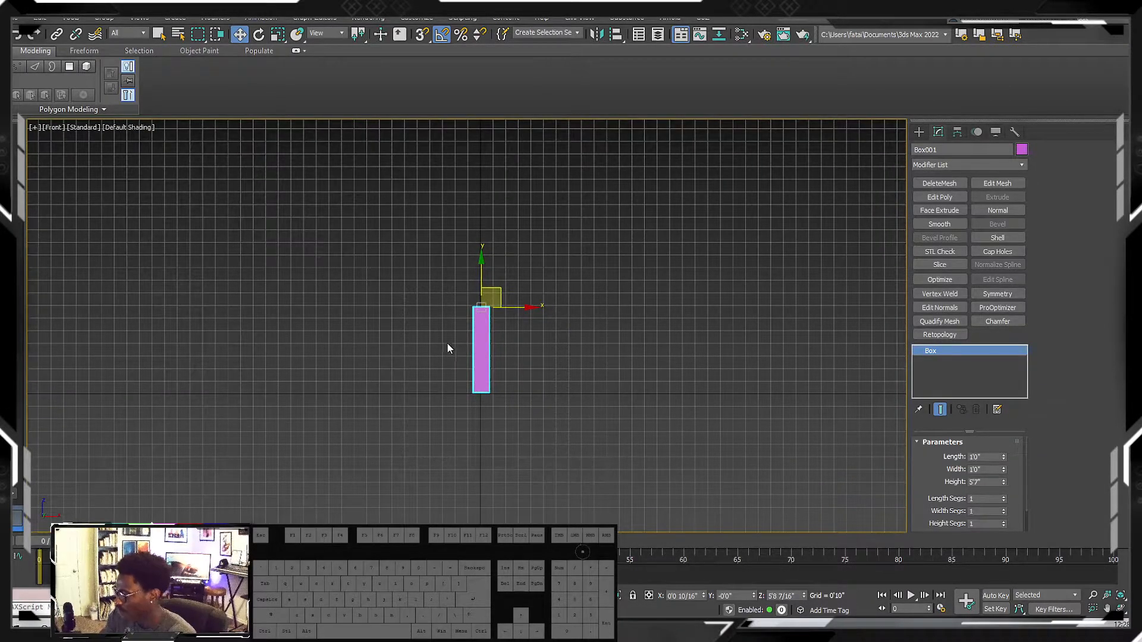
{"action": "scroll", "coordinate": [476, 355], "scroll_direction": "up", "scroll_amount": 3}
{"action": "scroll", "coordinate": [454, 265], "scroll_direction": "up", "scroll_amount": 3}
{"action": "scroll", "coordinate": [447, 280], "scroll_direction": "down", "scroll_amount": 6}
{"action": "left_click_drag", "start_coordinate": [415, 343], "coordinate": [569, 408]}
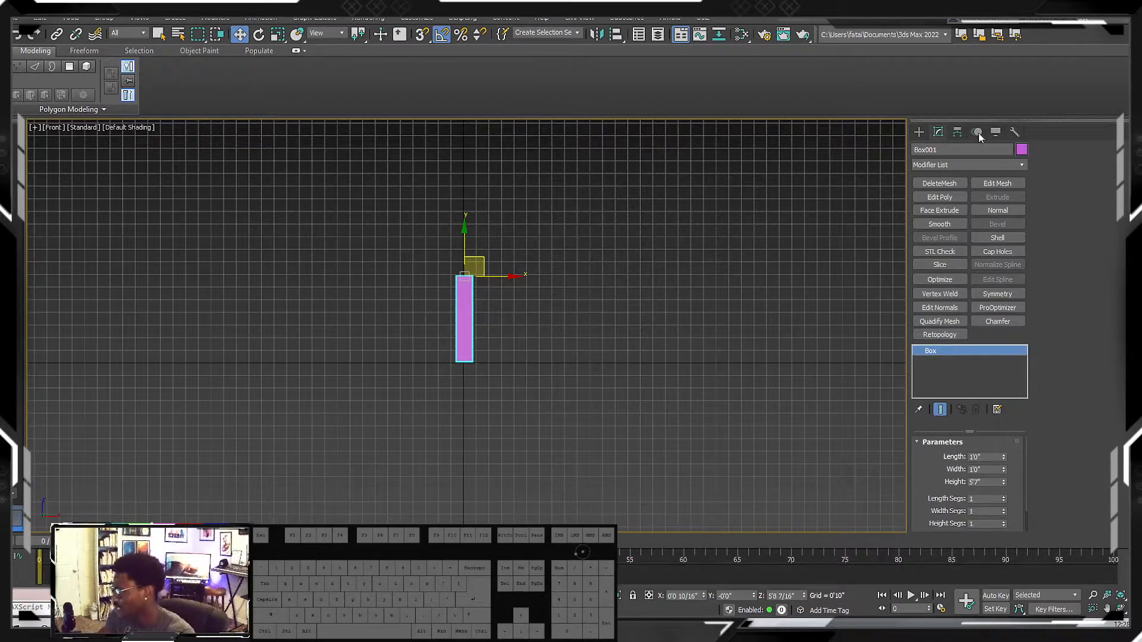
{"action": "left_click", "coordinate": [601, 346]}
{"action": "left_click", "coordinate": [467, 300]}
{"action": "left_click", "coordinate": [527, 302]}
{"action": "middle_click_drag", "start_coordinate": [468, 309], "coordinate": [517, 322]}
{"action": "scroll", "coordinate": [508, 307], "scroll_direction": "up", "scroll_amount": 7}
{"action": "scroll", "coordinate": [522, 308], "scroll_direction": "down", "scroll_amount": 5}
{"action": "scroll", "coordinate": [505, 326], "scroll_direction": "up", "scroll_amount": 2}
{"action": "left_click", "coordinate": [508, 328]}
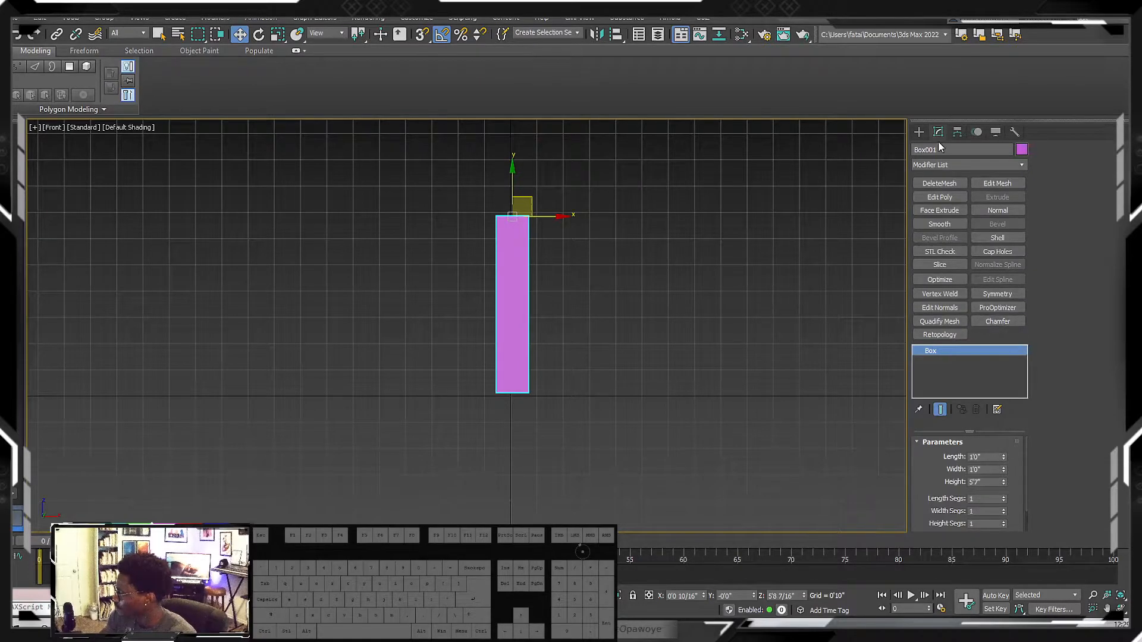
- Draw a plane centred around the box in the Front view, about 54 feet long and 39 feet wide
{"action": "left_click", "coordinate": [919, 132]}
{"action": "left_click", "coordinate": [997, 271]}
{"action": "scroll", "coordinate": [717, 253], "scroll_direction": "down", "scroll_amount": 10}
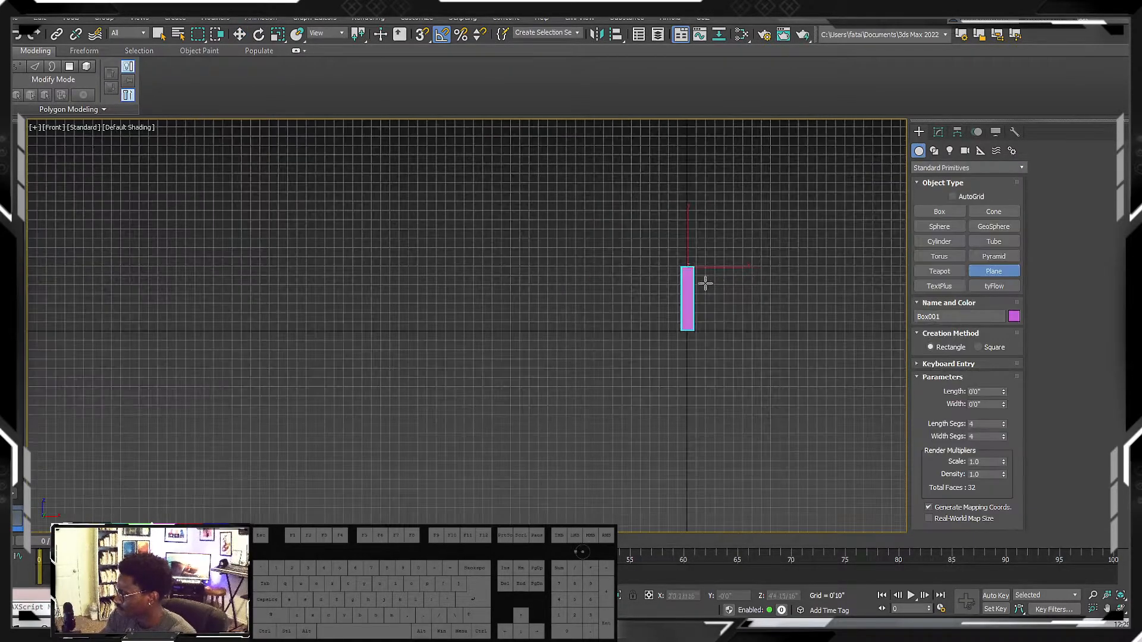
{"action": "scroll", "coordinate": [499, 295], "scroll_direction": "down", "scroll_amount": 2}
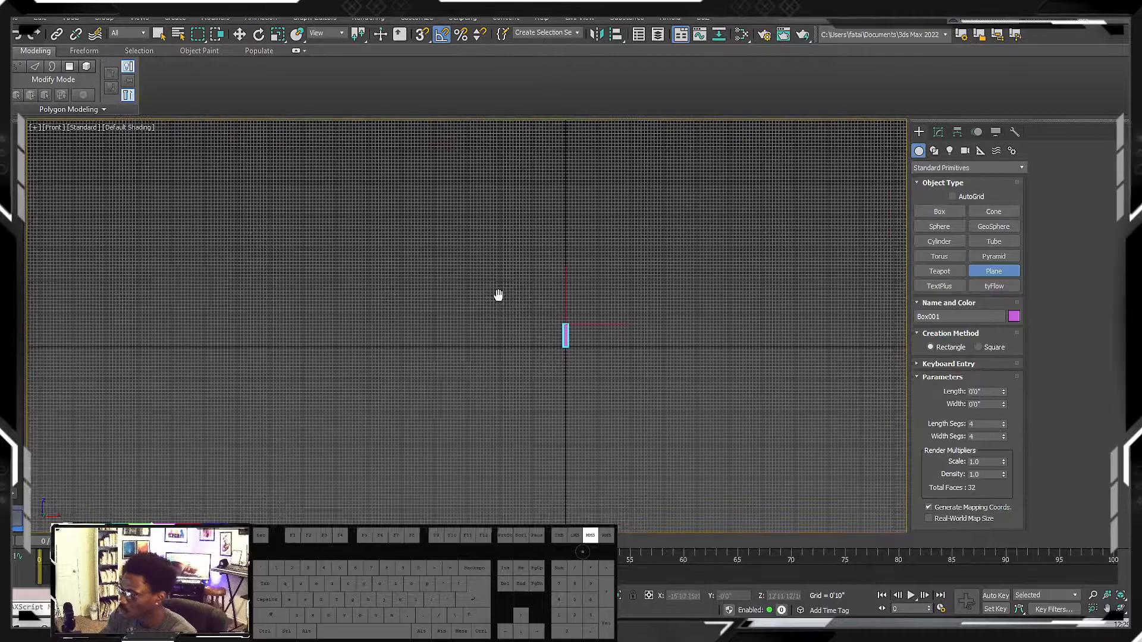
{"action": "left_click_drag", "start_coordinate": [486, 215], "coordinate": [643, 430]}
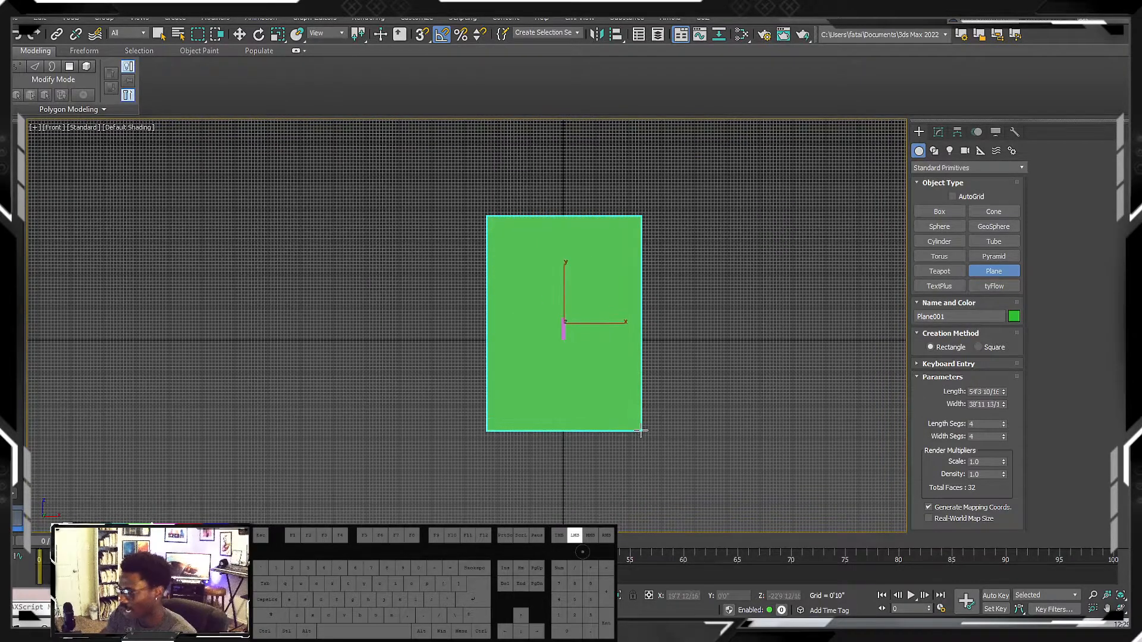
{"action": "scroll", "coordinate": [580, 346], "scroll_direction": "up", "scroll_amount": 5}
{"action": "key", "text": "w"}
- Orbit out of the Front view and hide the viewport grid
{"action": "scroll", "coordinate": [526, 325], "scroll_direction": "down", "scroll_amount": 5}
{"action": "middle_click_drag", "start_coordinate": [535, 333], "coordinate": [494, 358], "text": "alt"}
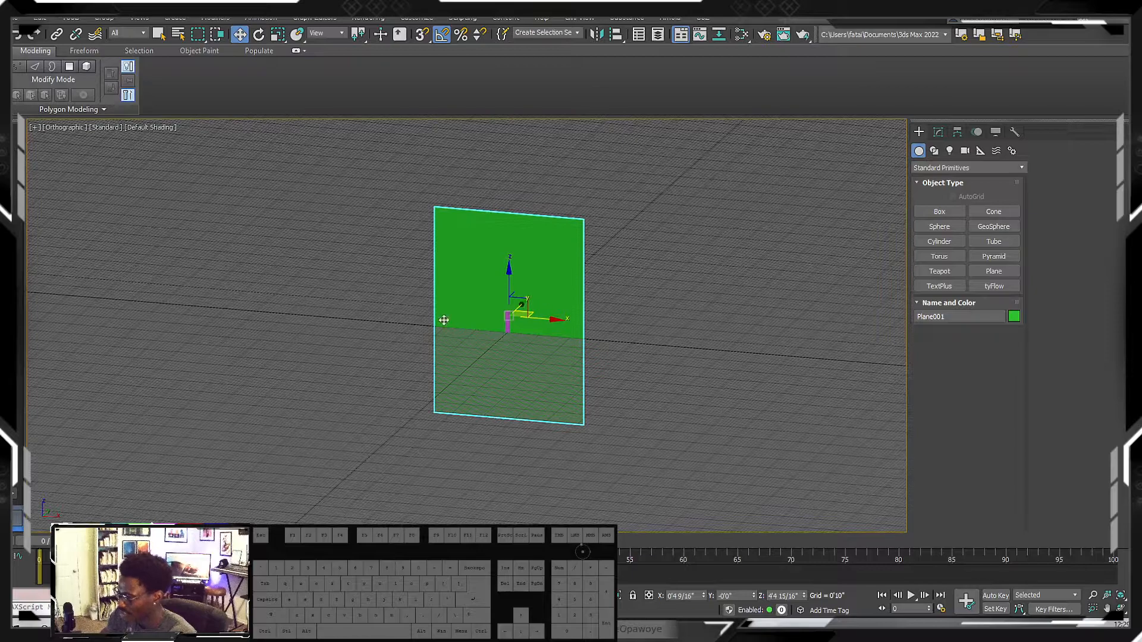
{"action": "key", "text": "g"}
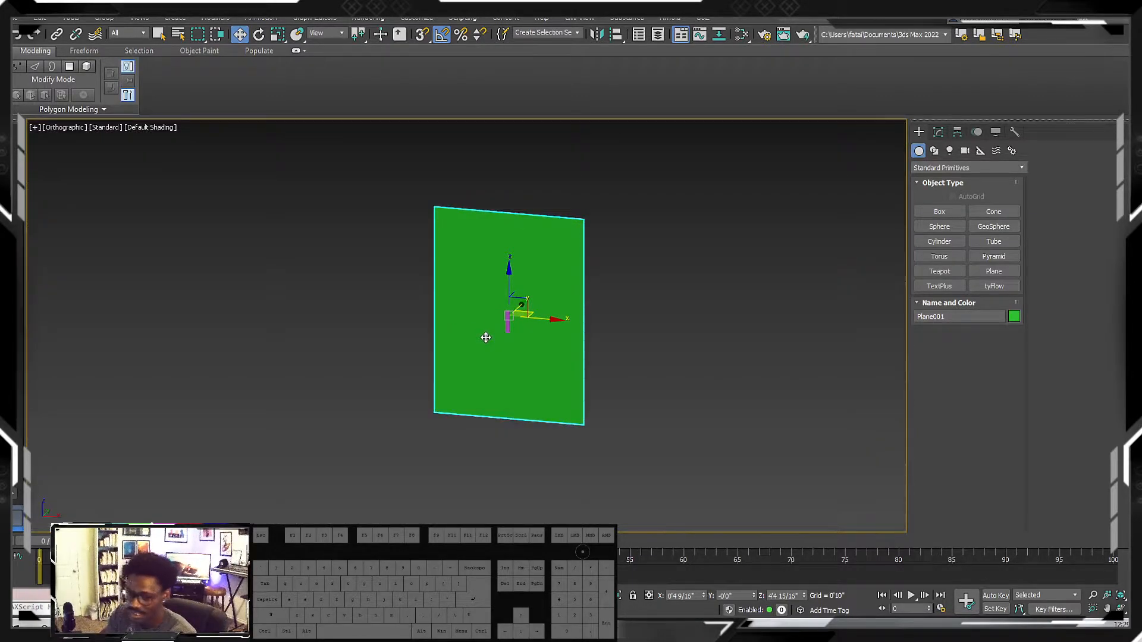
- Hide the 5'7" box and select the plane
{"action": "middle_click_drag", "start_coordinate": [548, 344], "coordinate": [550, 305], "text": "alt"}
{"action": "middle_click_drag", "start_coordinate": [648, 475], "coordinate": [634, 416]}
{"action": "scroll", "coordinate": [493, 322], "scroll_direction": "down", "scroll_amount": 2}
{"action": "middle_click_drag", "start_coordinate": [509, 312], "coordinate": [532, 277]}
{"action": "scroll", "coordinate": [531, 277], "scroll_direction": "down", "scroll_amount": 3}
{"action": "middle_click_drag", "start_coordinate": [538, 277], "coordinate": [589, 290], "text": "alt"}
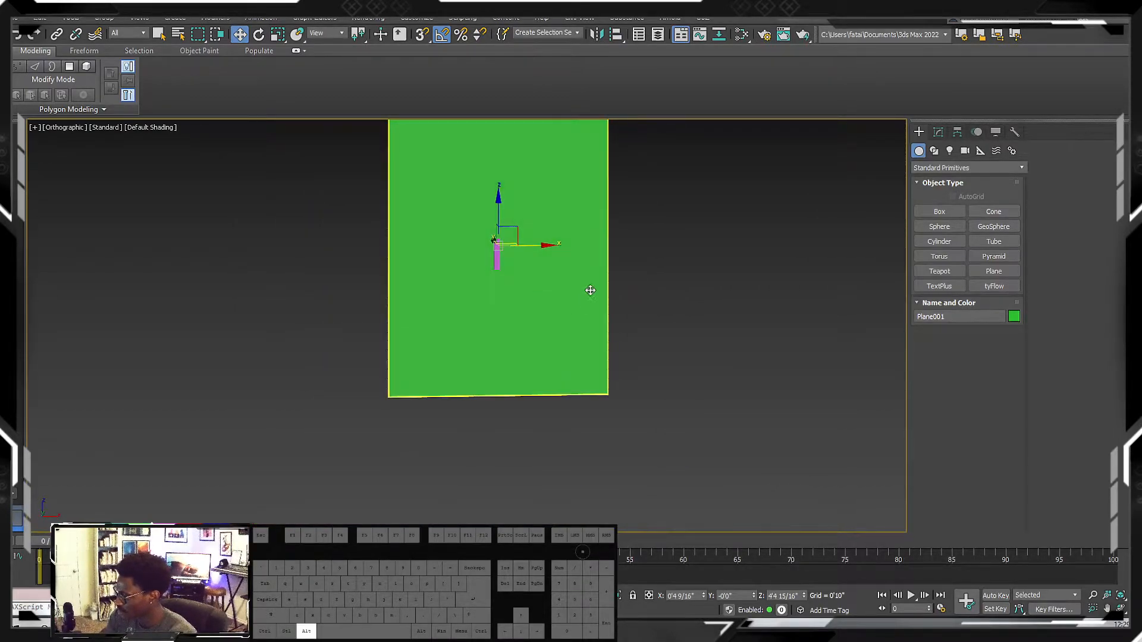
{"action": "left_click", "coordinate": [497, 256]}
{"action": "scroll", "coordinate": [498, 256], "scroll_direction": "up", "scroll_amount": 3}
{"action": "right_click", "coordinate": [498, 250]}
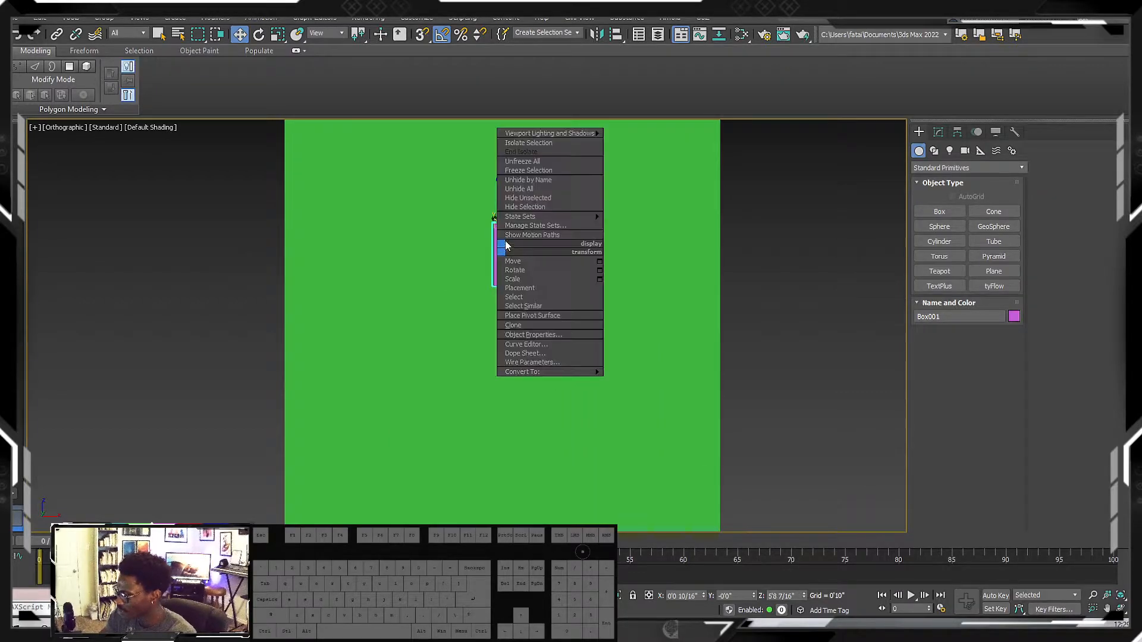
{"action": "left_click", "coordinate": [525, 207]}
{"action": "left_click", "coordinate": [561, 239]}
- Inspect the plane from several angles and frame it in the Front view
{"action": "middle_click_drag", "start_coordinate": [643, 263], "coordinate": [467, 282], "text": "alt"}
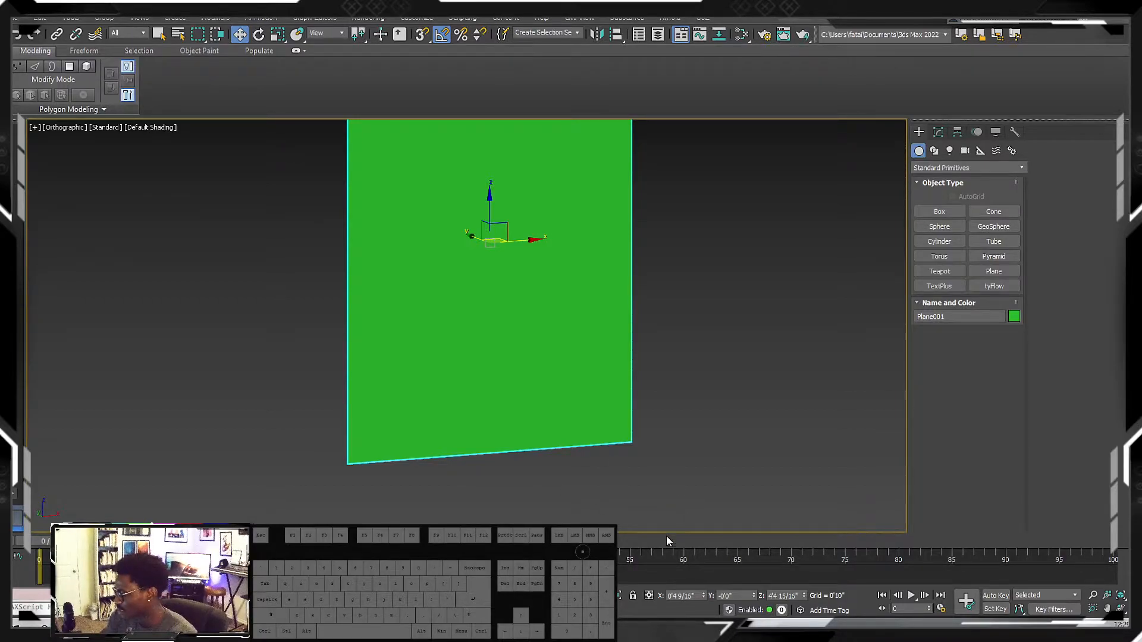
{"action": "middle_click_drag", "start_coordinate": [668, 493], "coordinate": [447, 337], "text": "alt"}
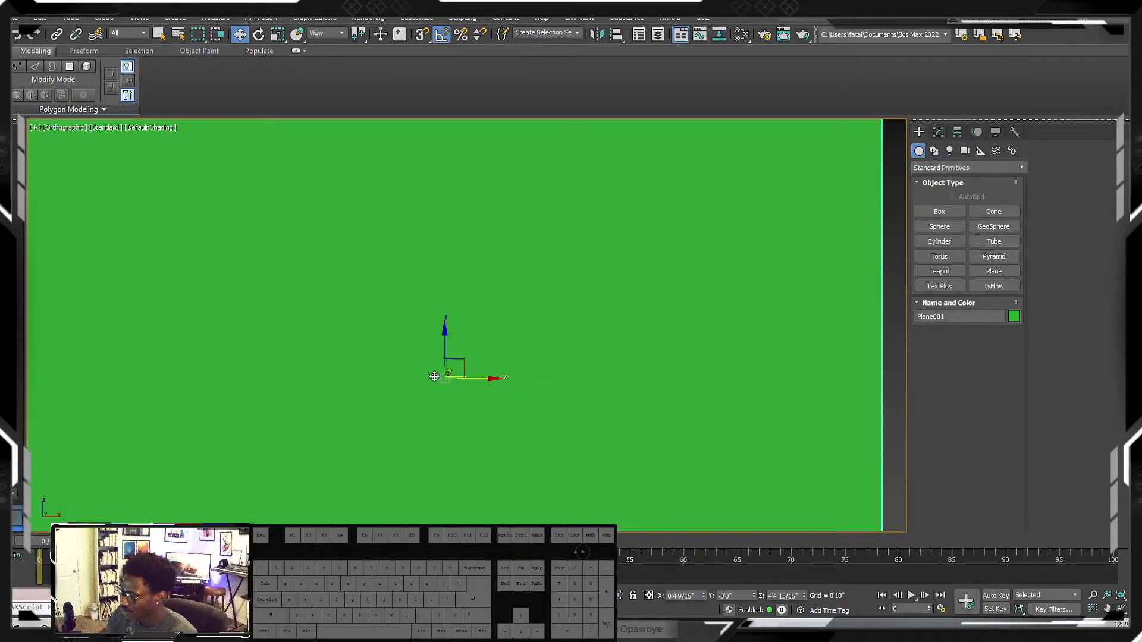
{"action": "middle_click_drag", "start_coordinate": [480, 383], "coordinate": [395, 384], "text": "alt"}
{"action": "key", "text": "f"}
{"action": "key", "text": "z"}
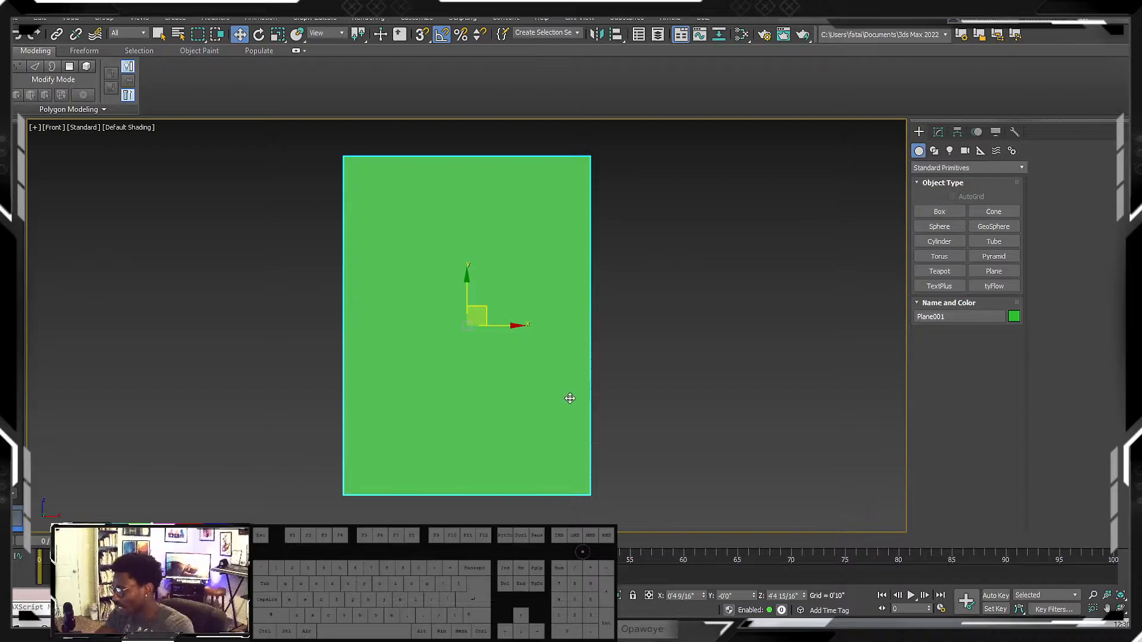
{"action": "middle_click_drag", "start_coordinate": [477, 313], "coordinate": [474, 263]}
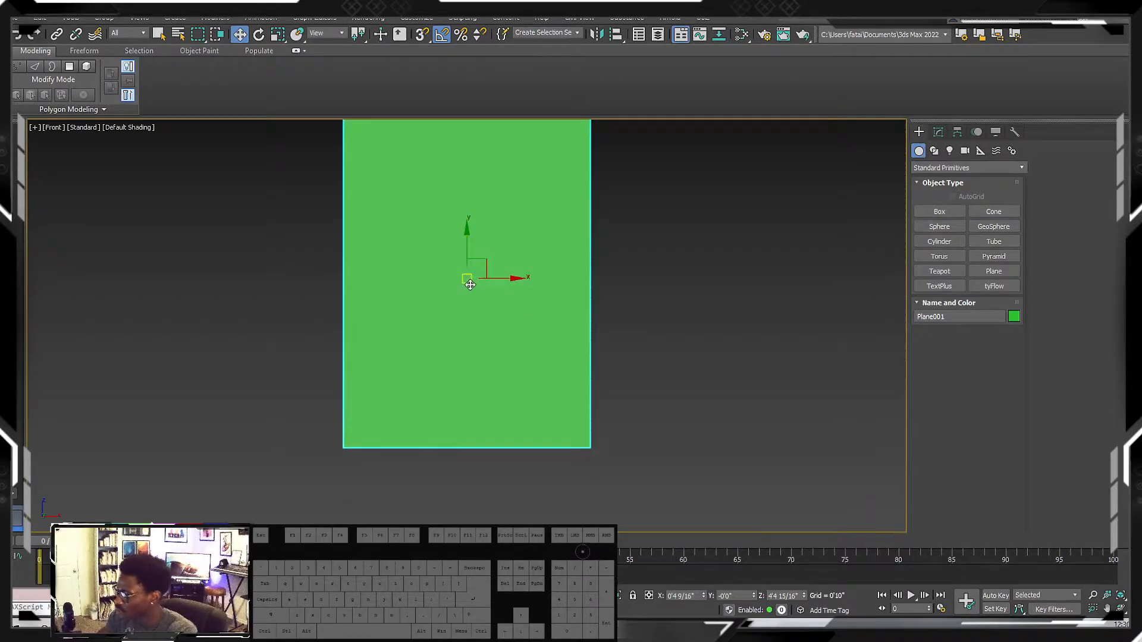
- Move the plane sideways to about 5'10" on X and undo the trial vertical move
{"action": "middle_click_drag", "start_coordinate": [401, 280], "coordinate": [716, 326], "text": "alt"}
{"action": "middle_click_drag", "start_coordinate": [494, 298], "coordinate": [522, 278], "text": "alt"}
{"action": "left_click_drag", "start_coordinate": [522, 278], "coordinate": [438, 278]}
{"action": "key", "text": "ctrl+z"}
{"action": "left_click_drag", "start_coordinate": [497, 273], "coordinate": [502, 204]}
{"action": "middle_click_drag", "start_coordinate": [474, 274], "coordinate": [651, 265], "text": "alt"}
{"action": "key", "text": "ctrl+z"}
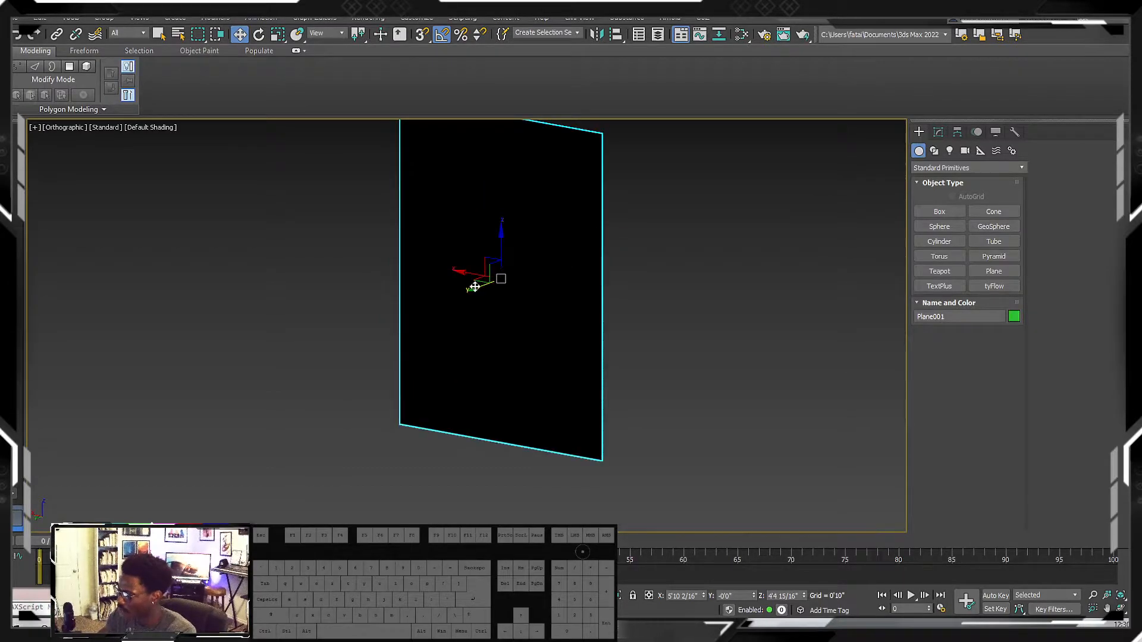
- Raise the plane to about 7'2" on Z in the Front view and undo the trial sideways move
{"action": "key", "text": "f"}
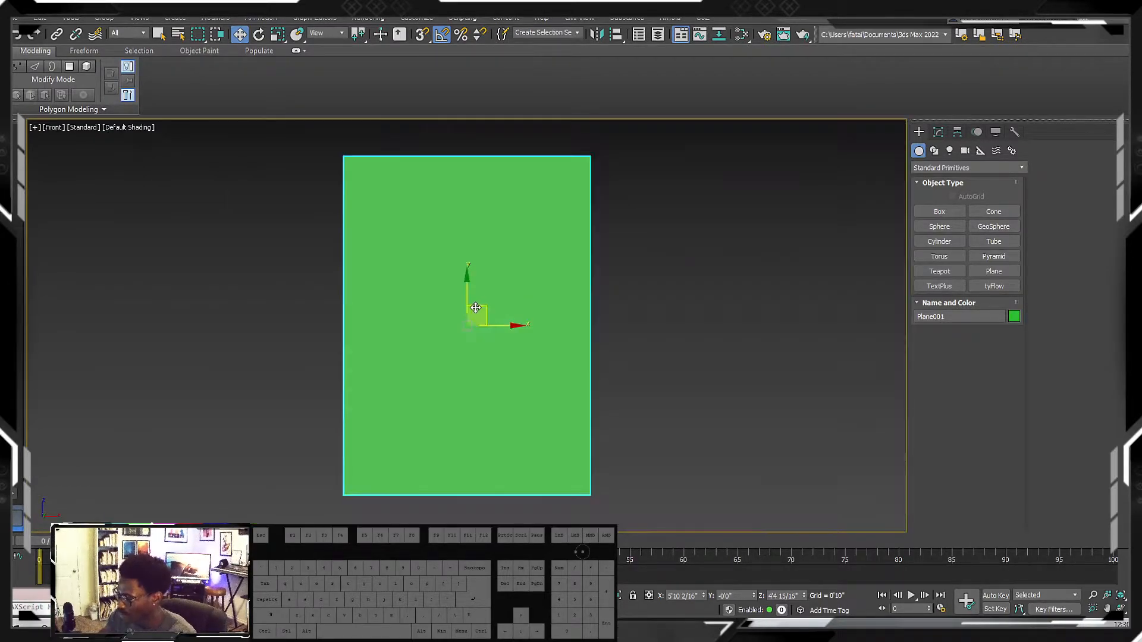
{"action": "mouse_move", "coordinate": [511, 289]}
{"action": "left_mouse_down"}
{"action": "mouse_move", "coordinate": [515, 253]}
{"action": "mouse_move", "coordinate": [515, 271]}
{"action": "left_mouse_up"}
{"action": "left_click_drag", "start_coordinate": [564, 308], "coordinate": [505, 310]}
{"action": "key", "text": "ctrl+z"}
- Move the plane back along Y to about 21'10" and return to the Front view
{"action": "middle_click_drag", "start_coordinate": [440, 311], "coordinate": [486, 311], "text": "alt"}
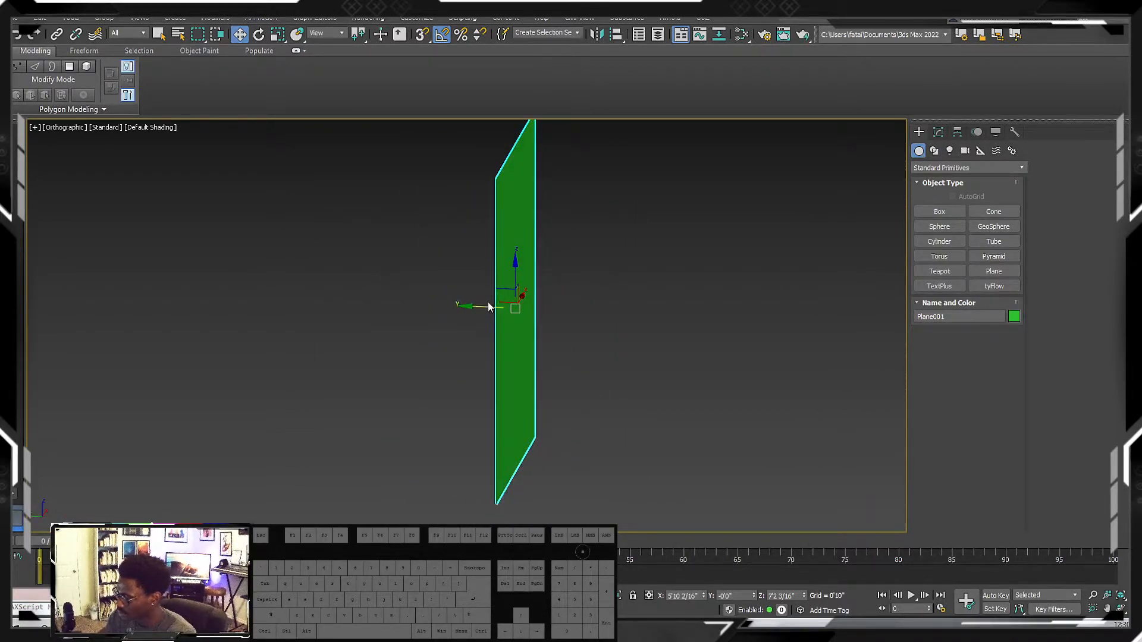
{"action": "left_click_drag", "start_coordinate": [473, 306], "coordinate": [362, 270]}
{"action": "scroll", "coordinate": [465, 311], "scroll_direction": "up", "scroll_amount": 2}
{"action": "middle_click_drag", "start_coordinate": [362, 270], "coordinate": [433, 315], "text": "alt"}
{"action": "scroll", "coordinate": [444, 318], "scroll_direction": "down", "scroll_amount": 4}
{"action": "key", "text": "f"}
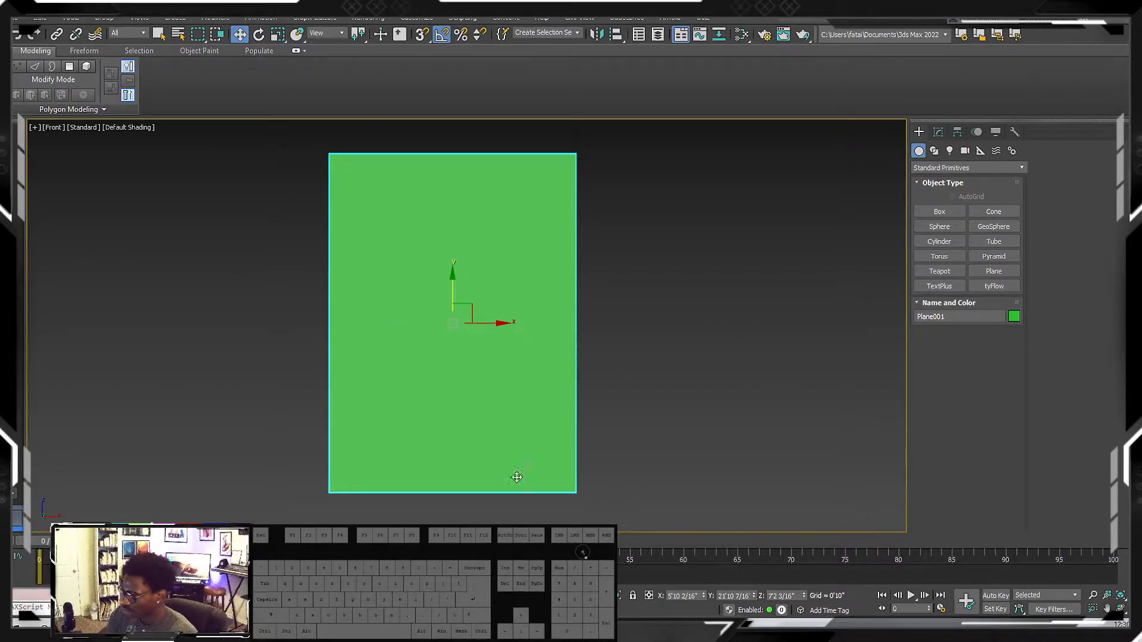
- Centre the plane on the world origin by setting its X, Y and Z position to 0
{"action": "middle_click_drag", "start_coordinate": [479, 331], "coordinate": [493, 331]}
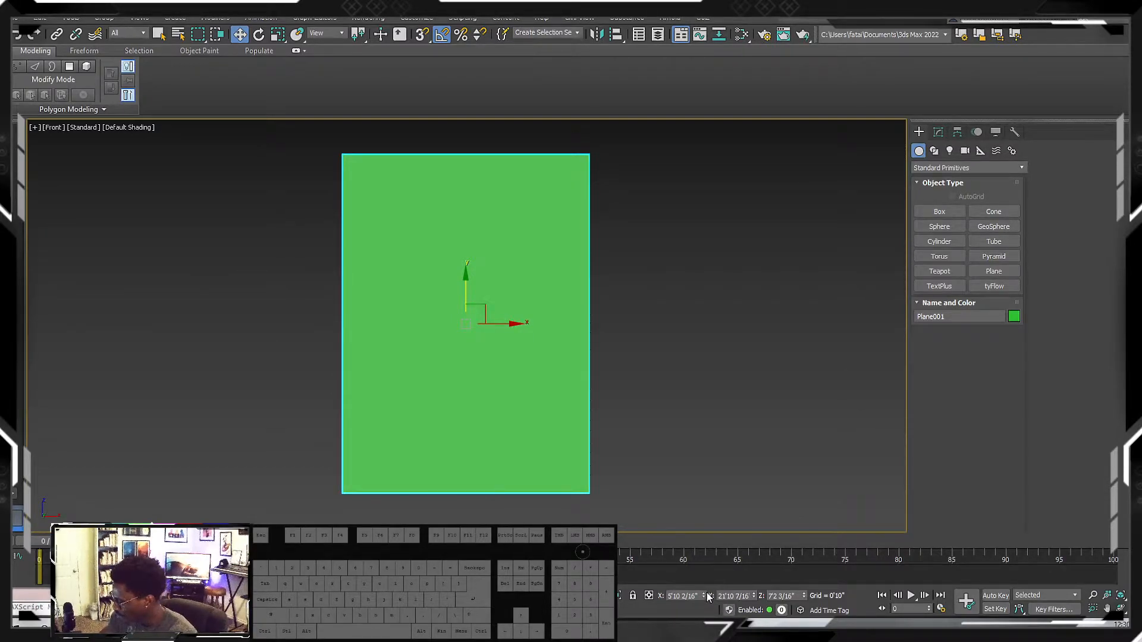
{"action": "left_click_drag", "start_coordinate": [804, 596], "coordinate": [808, 541]}
{"action": "right_click", "coordinate": [808, 541]}
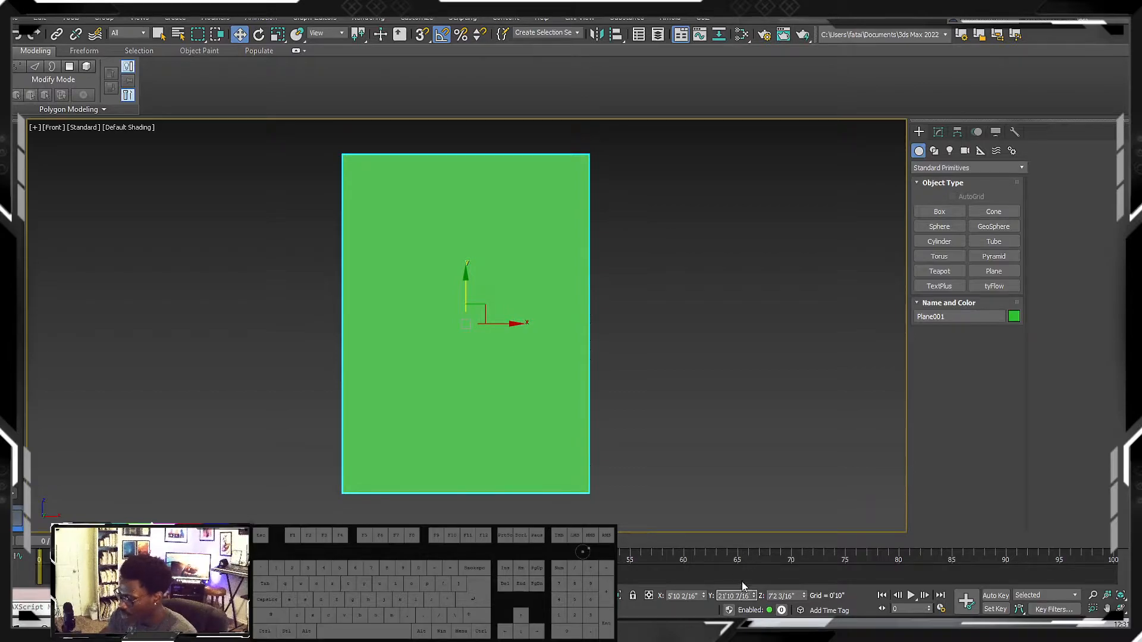
{"action": "left_click", "coordinate": [687, 596]}
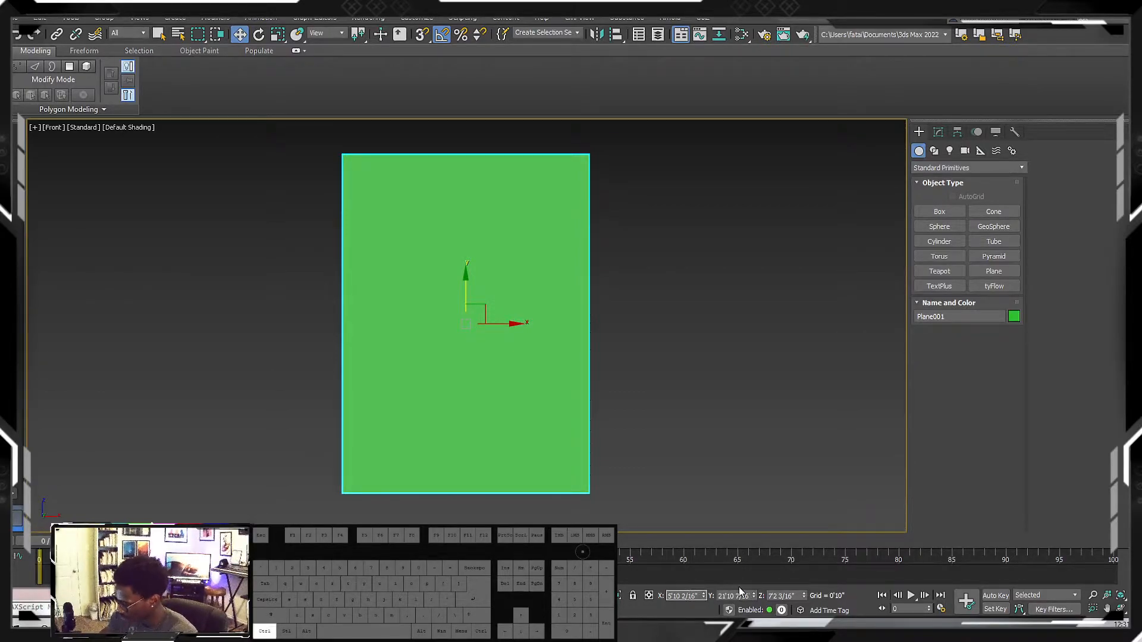
{"action": "key", "text": "ctrl+a"}
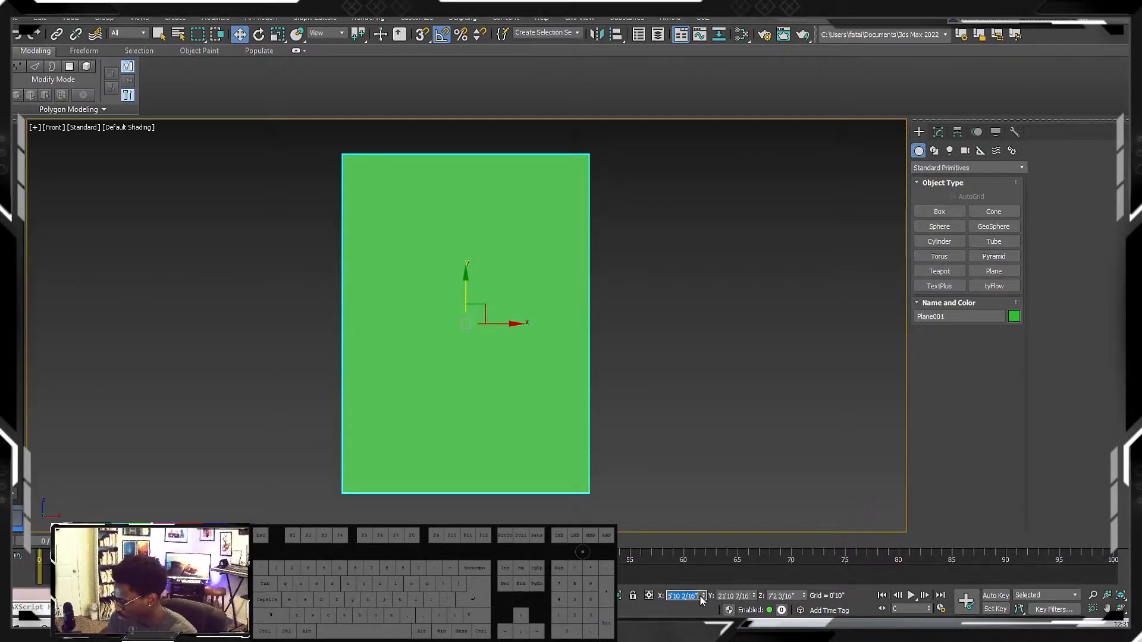
{"action": "type", "text": "0"}
{"action": "key", "text": "Tab"}
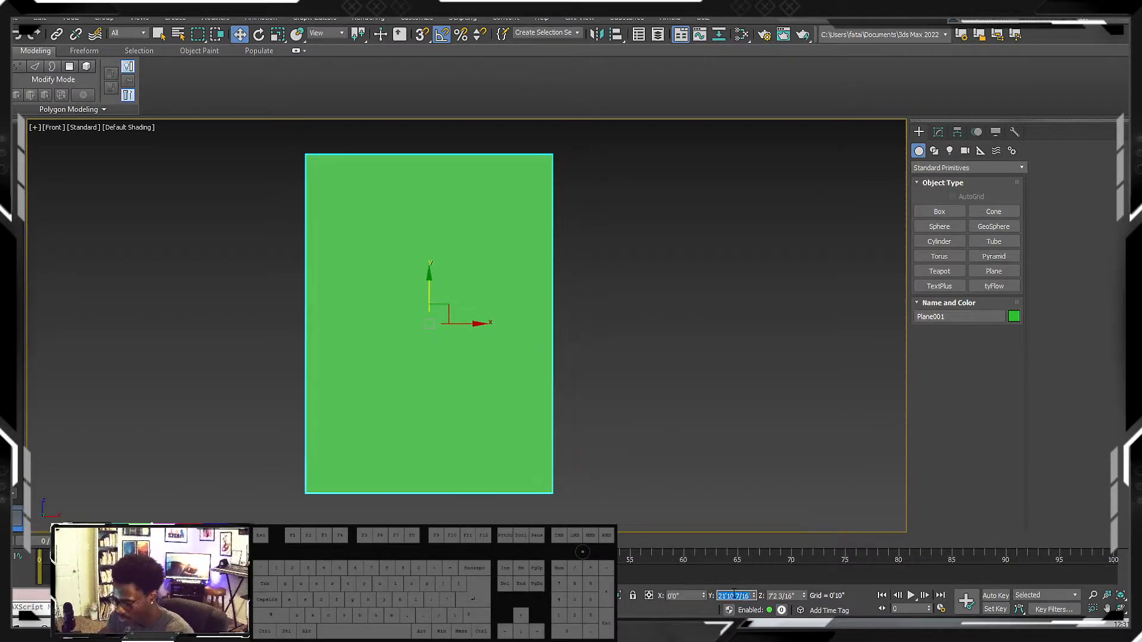
{"action": "type", "text": "0"}
{"action": "key", "text": "Tab"}
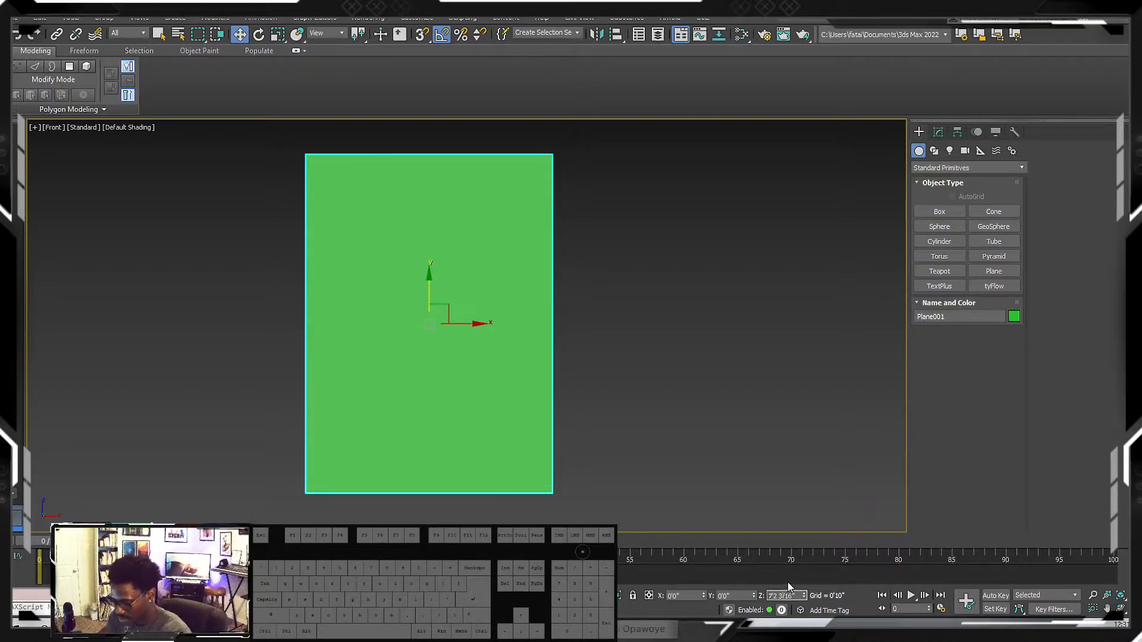
{"action": "key", "text": "ctrl+a"}
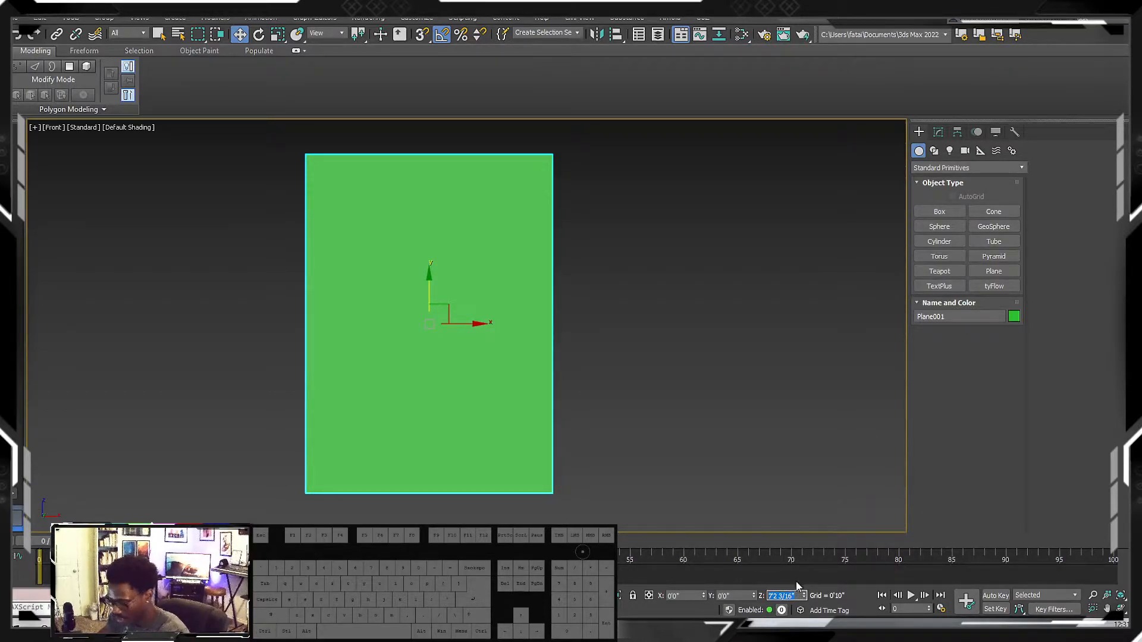
{"action": "key", "text": "Return"}
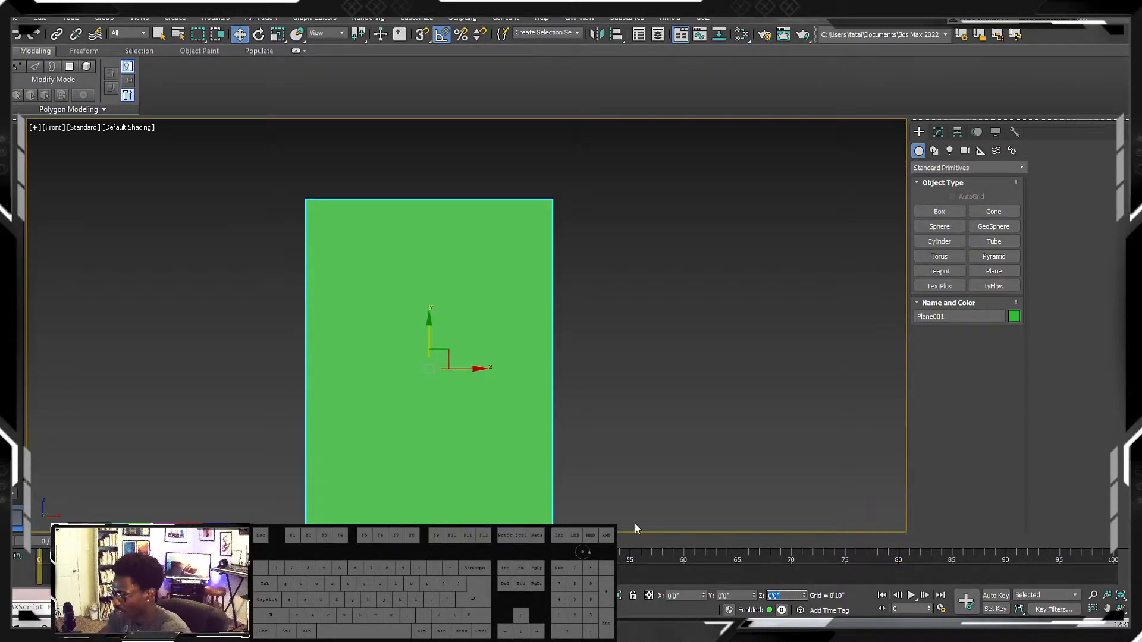
{"action": "middle_click_drag", "start_coordinate": [516, 411], "coordinate": [554, 402]}
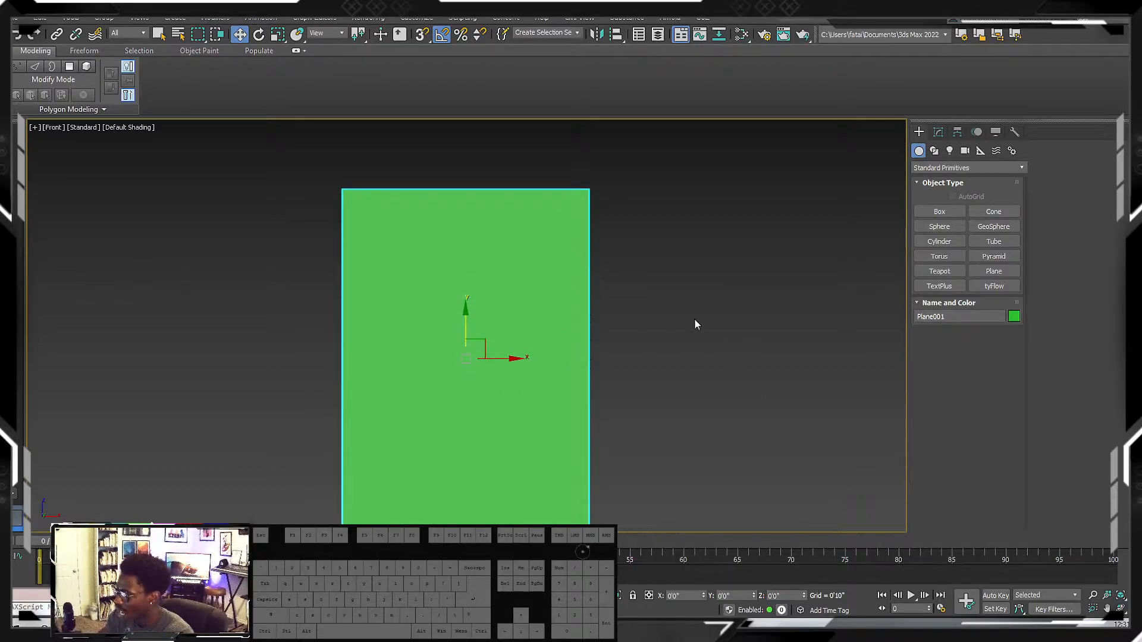
- Show the grid in the Front view and switch the viewport shading to wireframe
{"action": "middle_click_drag", "start_coordinate": [618, 329], "coordinate": [644, 349]}
{"action": "scroll", "coordinate": [653, 329], "scroll_direction": "down", "scroll_amount": 2}
{"action": "key", "text": "g"}
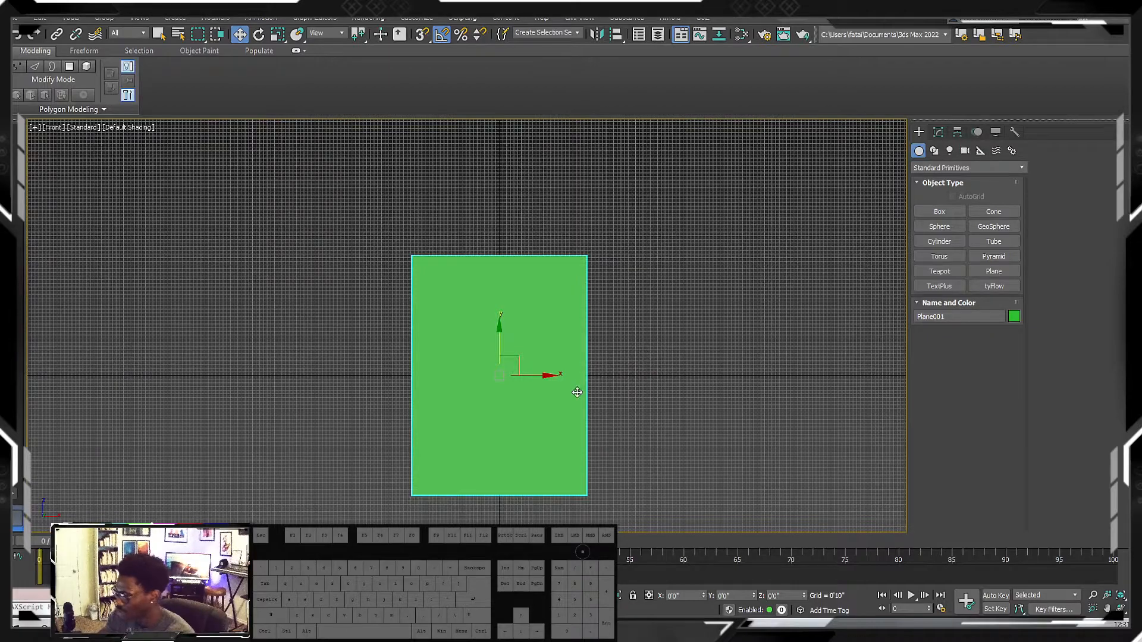
{"action": "middle_click_drag", "start_coordinate": [573, 389], "coordinate": [574, 401]}
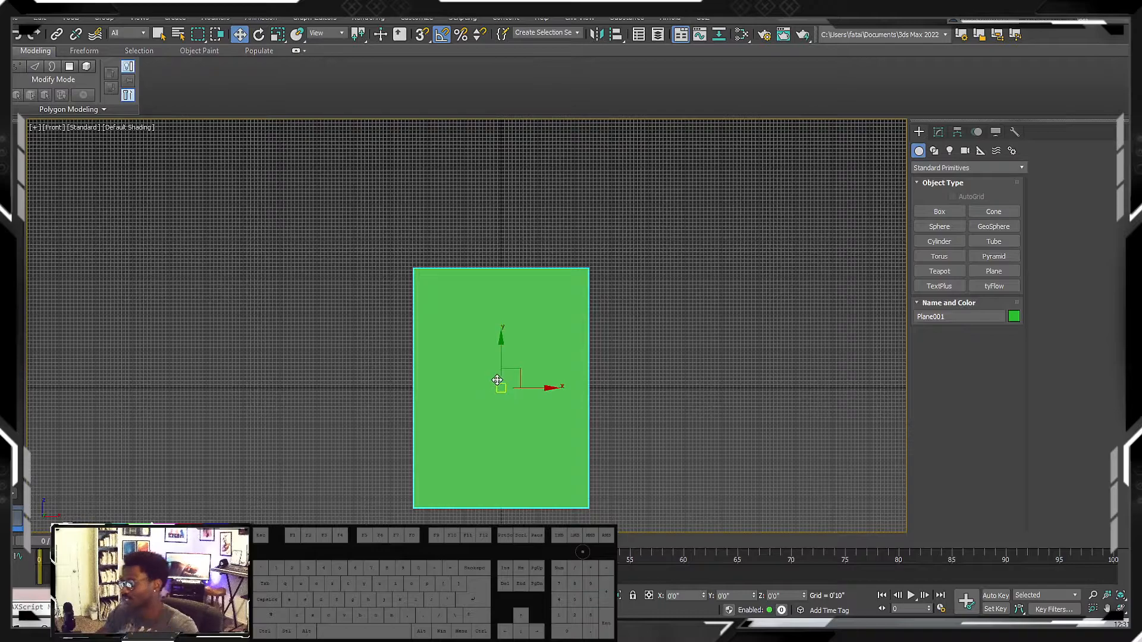
{"action": "scroll", "coordinate": [507, 384], "scroll_direction": "up", "scroll_amount": 2}
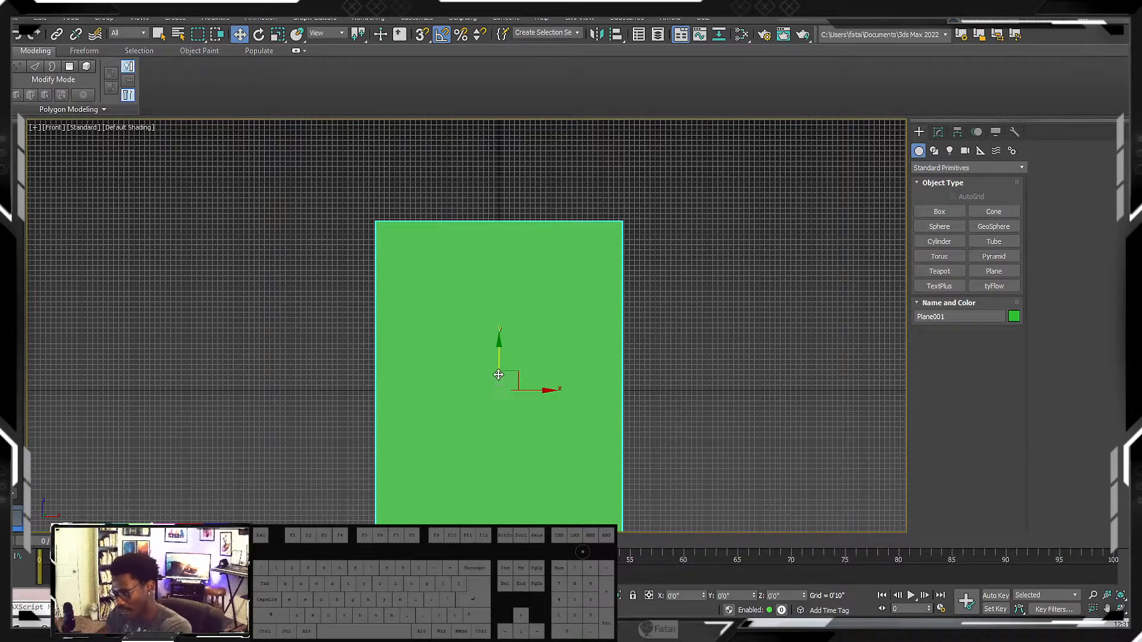
{"action": "scroll", "coordinate": [503, 379], "scroll_direction": "up", "scroll_amount": 4}
{"action": "scroll", "coordinate": [488, 389], "scroll_direction": "down", "scroll_amount": 3}
{"action": "key", "text": "F3"}
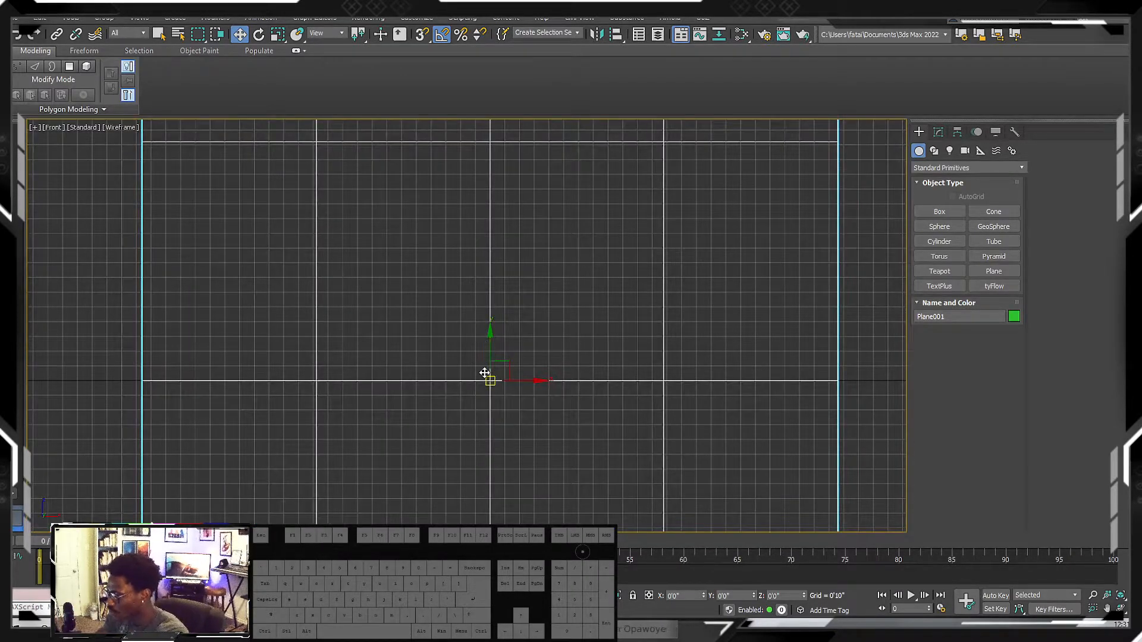
- Examine how the plane's centre lines up with the grid origin, from close up and from farther away
{"action": "scroll", "coordinate": [481, 347], "scroll_direction": "down", "scroll_amount": 1}
{"action": "scroll", "coordinate": [444, 304], "scroll_direction": "up", "scroll_amount": 5}
{"action": "left_click_drag", "start_coordinate": [561, 297], "coordinate": [491, 301]}
{"action": "scroll", "coordinate": [491, 301], "scroll_direction": "down", "scroll_amount": 6}
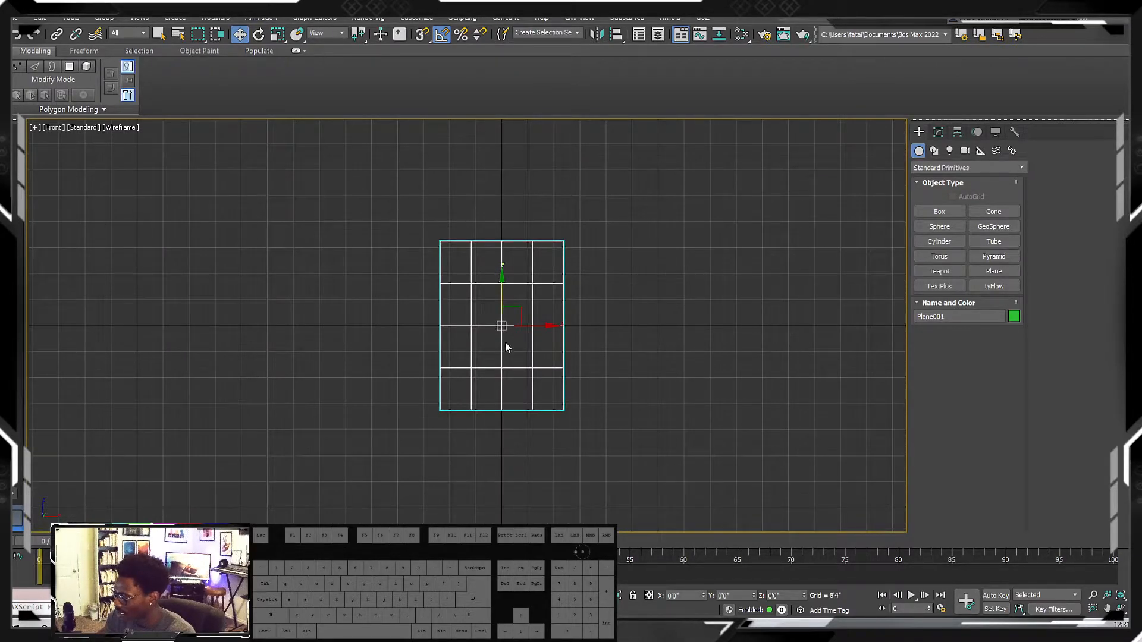
{"action": "scroll", "coordinate": [505, 323], "scroll_direction": "up", "scroll_amount": 2}
{"action": "scroll", "coordinate": [502, 321], "scroll_direction": "up", "scroll_amount": 3}
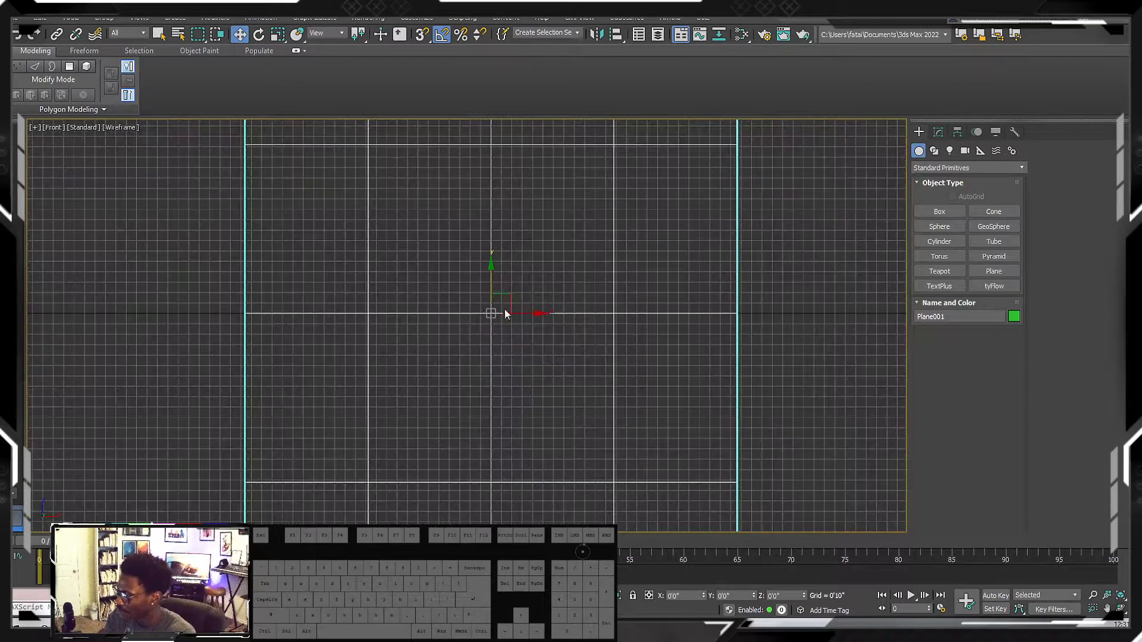
{"action": "middle_click_drag", "start_coordinate": [513, 337], "coordinate": [489, 375]}
{"action": "scroll", "coordinate": [489, 376], "scroll_direction": "down", "scroll_amount": 2}
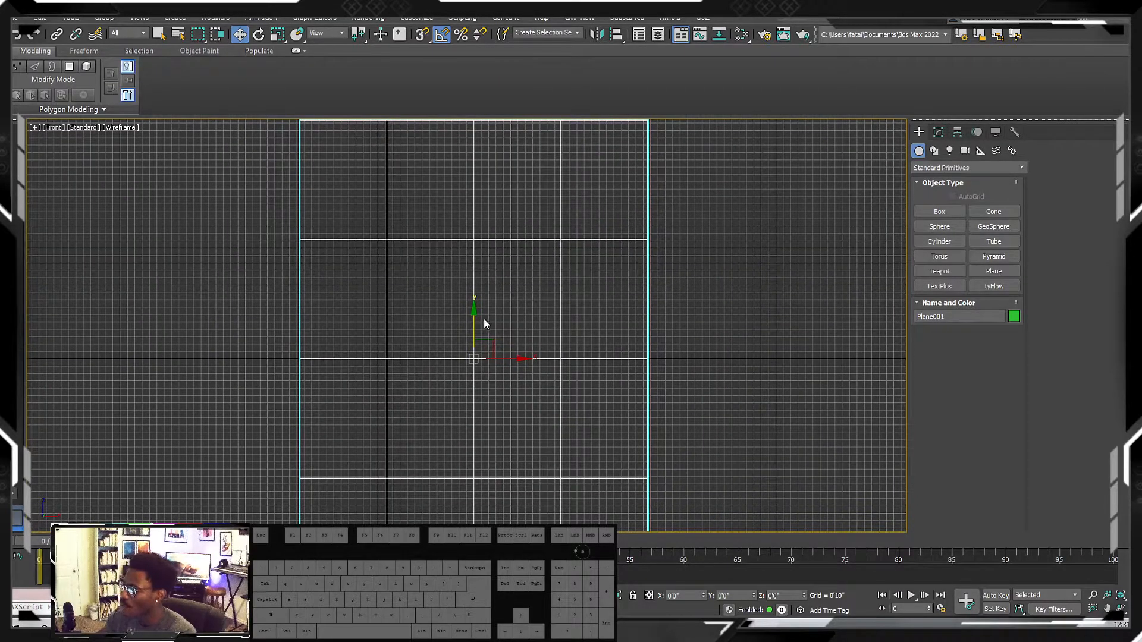
{"action": "scroll", "coordinate": [469, 348], "scroll_direction": "down", "scroll_amount": 2}
{"action": "middle_click_drag", "start_coordinate": [435, 338], "coordinate": [423, 372]}
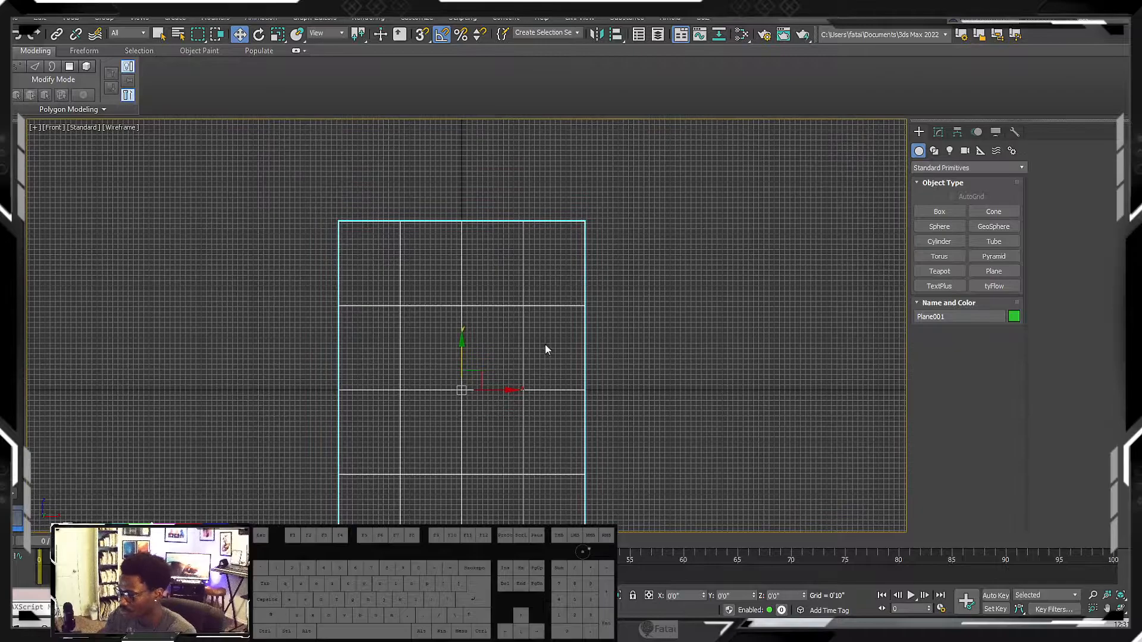
{"action": "middle_click_drag", "start_coordinate": [404, 311], "coordinate": [441, 218]}
{"action": "scroll", "coordinate": [441, 220], "scroll_direction": "down", "scroll_amount": 3}
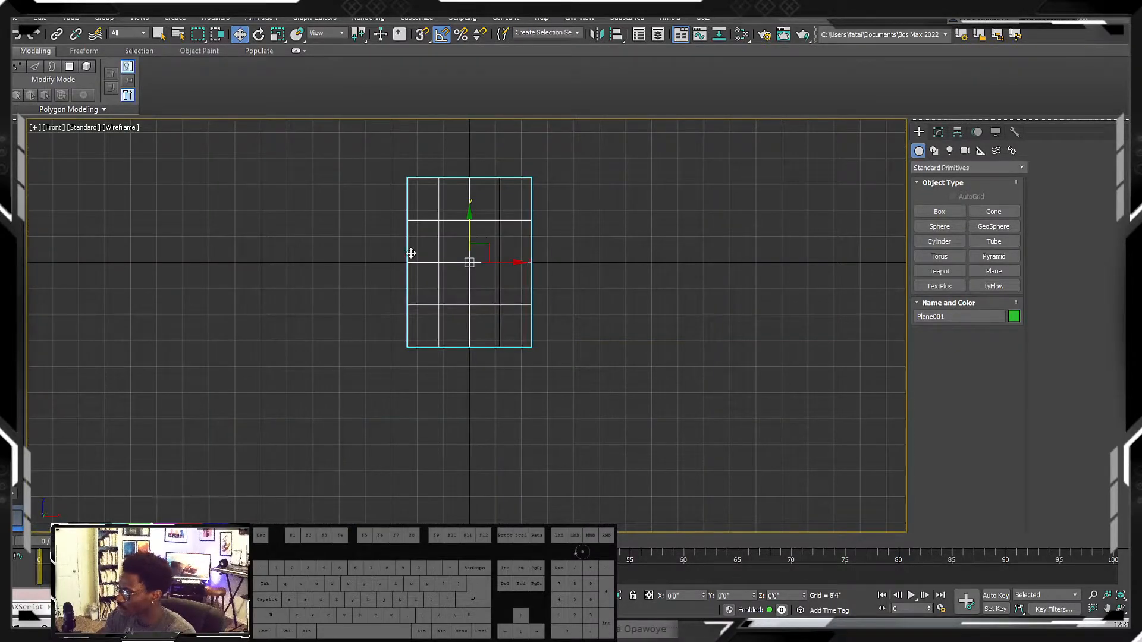
{"action": "middle_click_drag", "start_coordinate": [418, 262], "coordinate": [468, 265]}
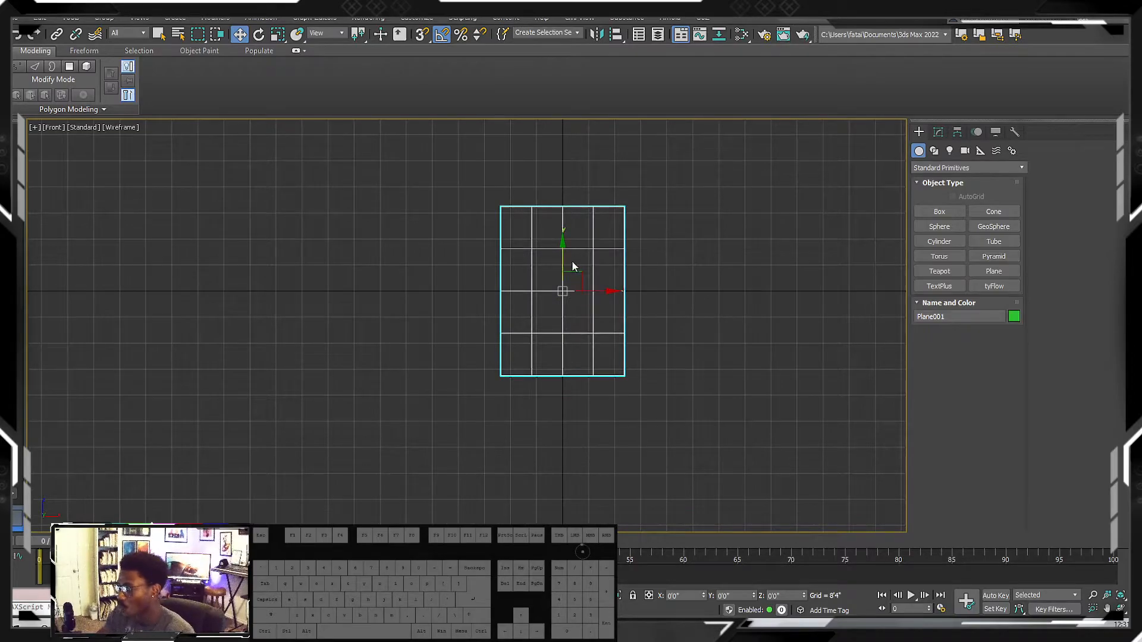
{"action": "scroll", "coordinate": [556, 291], "scroll_direction": "up", "scroll_amount": 2}
{"action": "middle_click_drag", "start_coordinate": [655, 275], "coordinate": [555, 306]}
{"action": "middle_click_drag", "start_coordinate": [601, 266], "coordinate": [612, 287]}
- Hide the grid in the Front view
{"action": "key", "text": "g"}
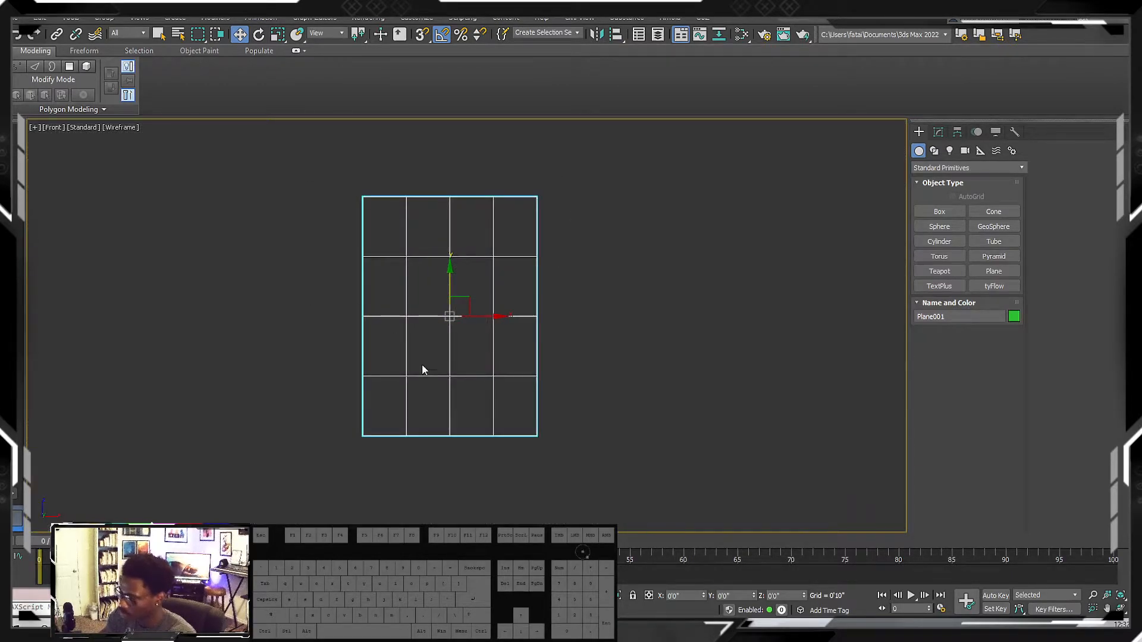
{"action": "middle_click_drag", "start_coordinate": [420, 369], "coordinate": [418, 387]}
{"action": "key", "text": "F4"}
{"action": "middle_click_drag", "start_coordinate": [446, 325], "coordinate": [454, 331]}
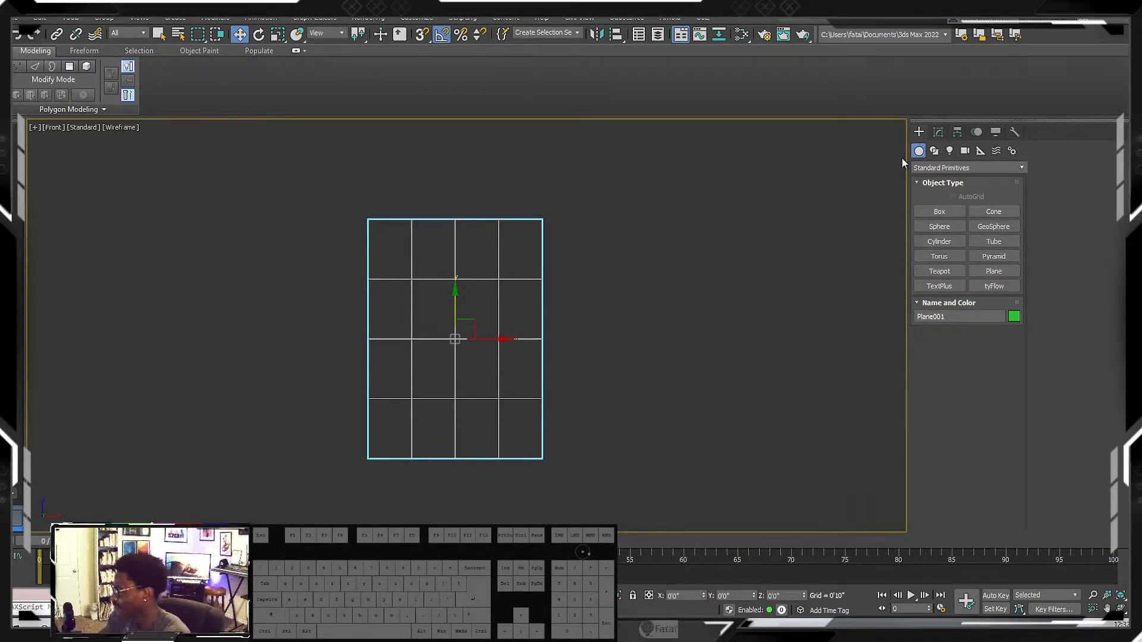
- Set the plane's length segments and width segments to 1
{"action": "left_click", "coordinate": [938, 131]}
{"action": "middle_click_drag", "start_coordinate": [683, 256], "coordinate": [668, 265]}
{"action": "middle_click_drag", "start_coordinate": [685, 457], "coordinate": [714, 381]}
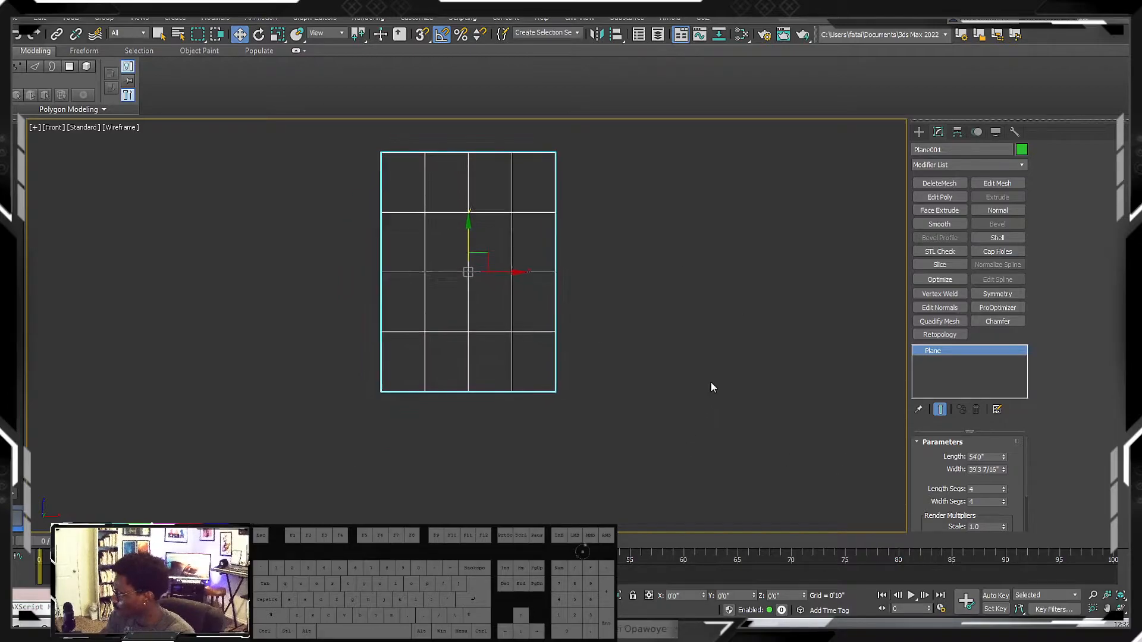
{"action": "right_click", "coordinate": [1004, 489]}
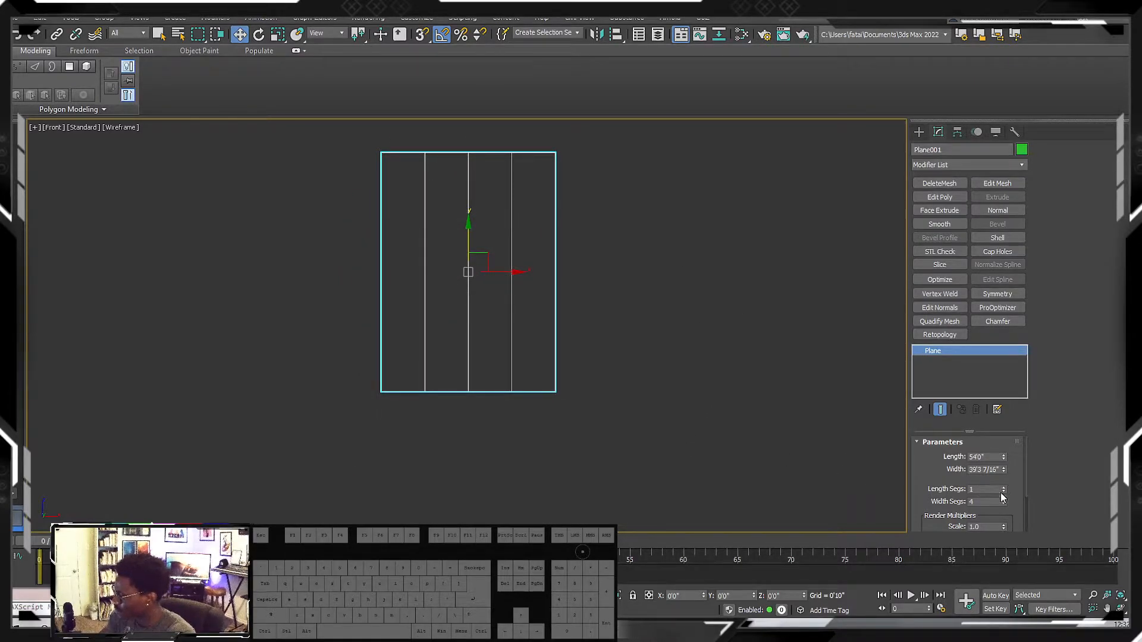
{"action": "middle_click_drag", "start_coordinate": [590, 362], "coordinate": [590, 384]}
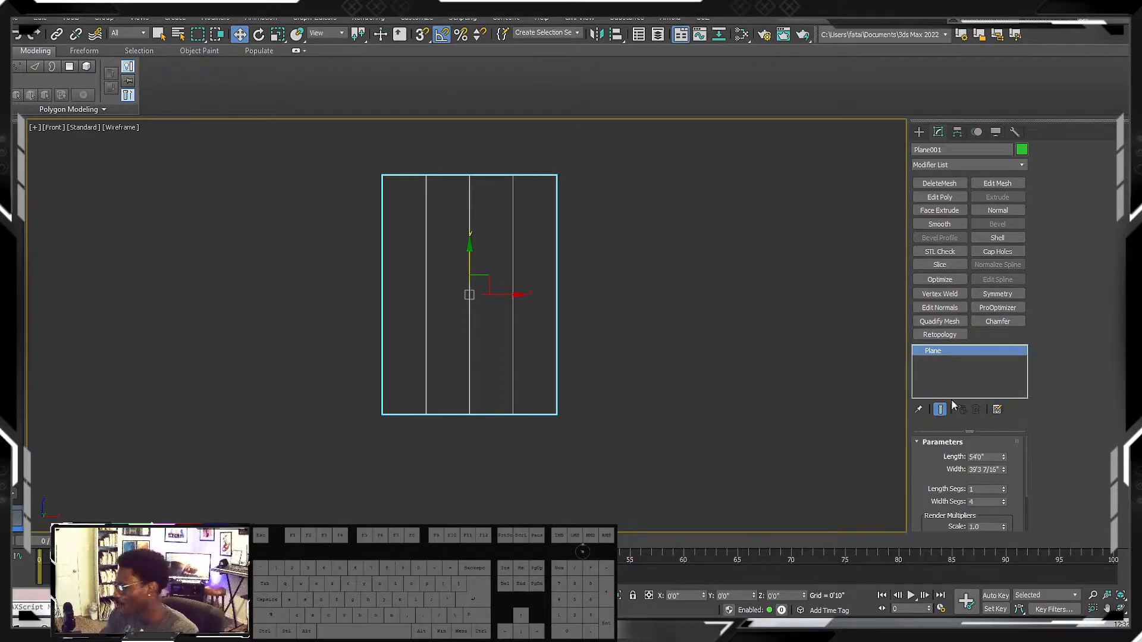
{"action": "right_click", "coordinate": [1008, 506]}
{"action": "left_click", "coordinate": [1006, 503]}
{"action": "right_click", "coordinate": [1004, 503]}
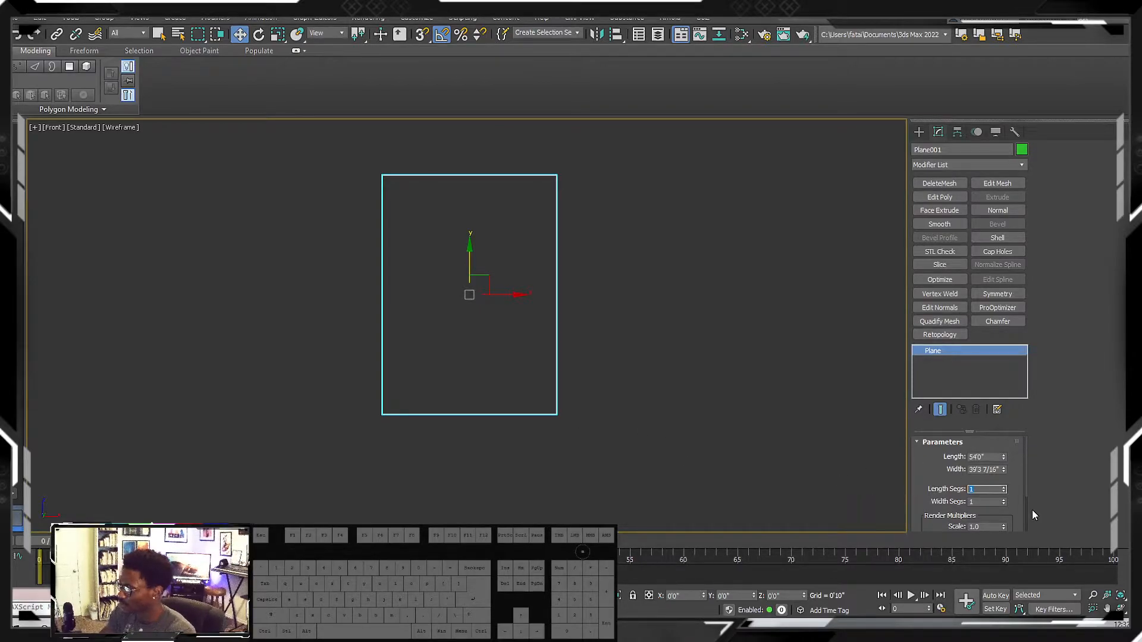
{"action": "key", "text": "Tab"}
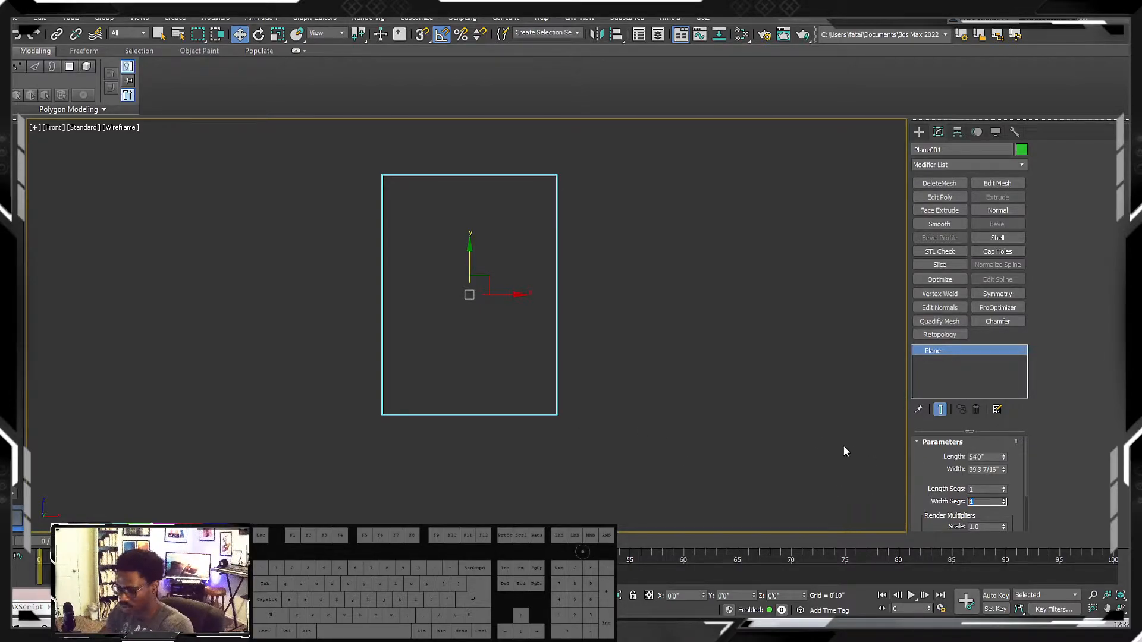
{"action": "middle_click_drag", "start_coordinate": [620, 358], "coordinate": [632, 381]}
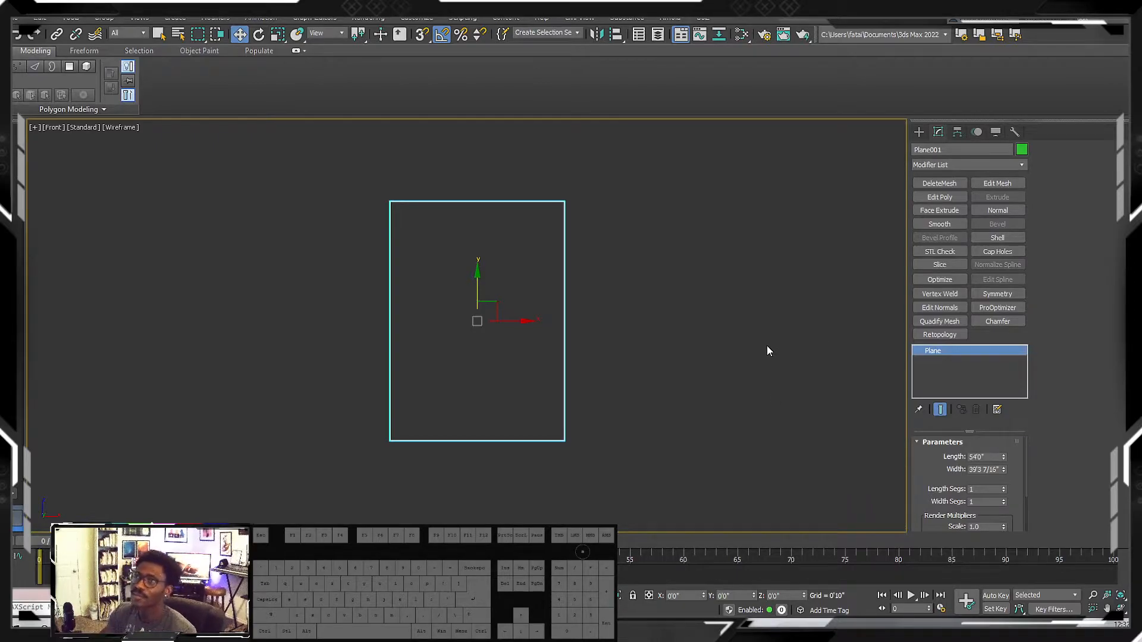
{"action": "middle_click_drag", "start_coordinate": [833, 363], "coordinate": [814, 395]}
{"action": "middle_click_drag", "start_coordinate": [610, 252], "coordinate": [687, 213]}
{"action": "left_click", "coordinate": [635, 149]}
{"action": "left_click_drag", "start_coordinate": [631, 146], "coordinate": [434, 365]}
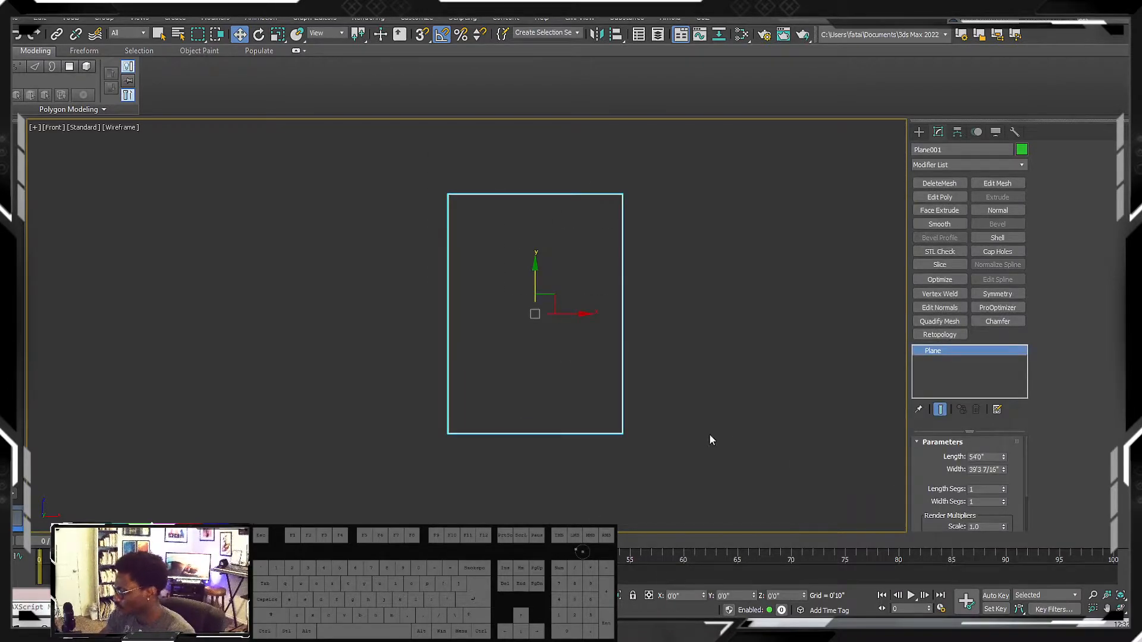
{"action": "right_click", "coordinate": [634, 348]}
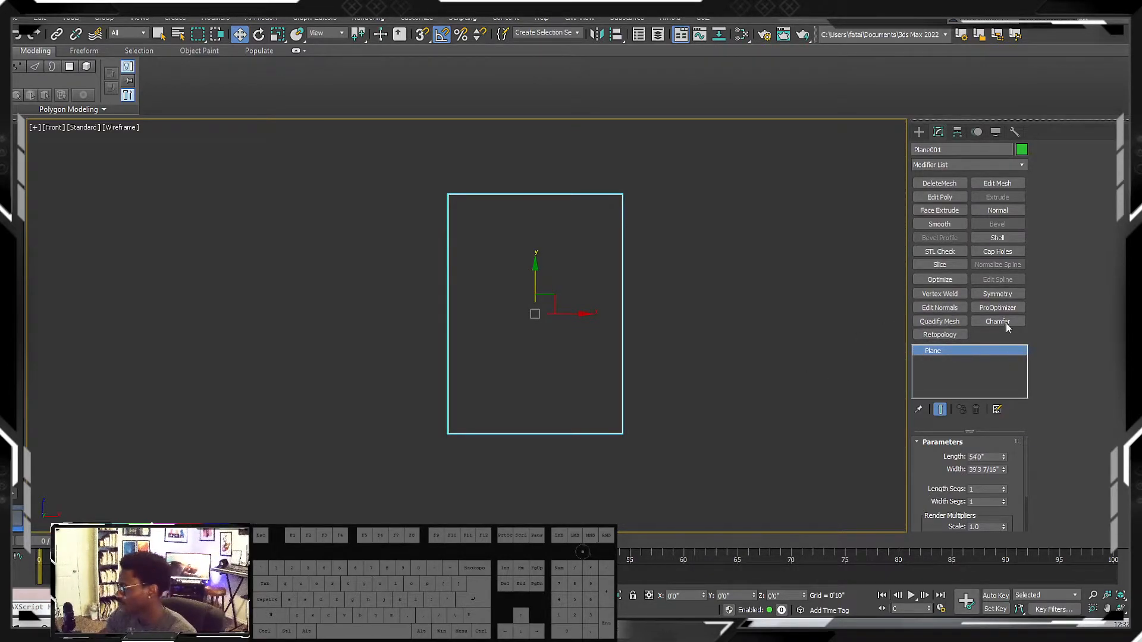
- Add a UVW Map modifier to the plane
{"action": "left_click", "coordinate": [943, 162]}
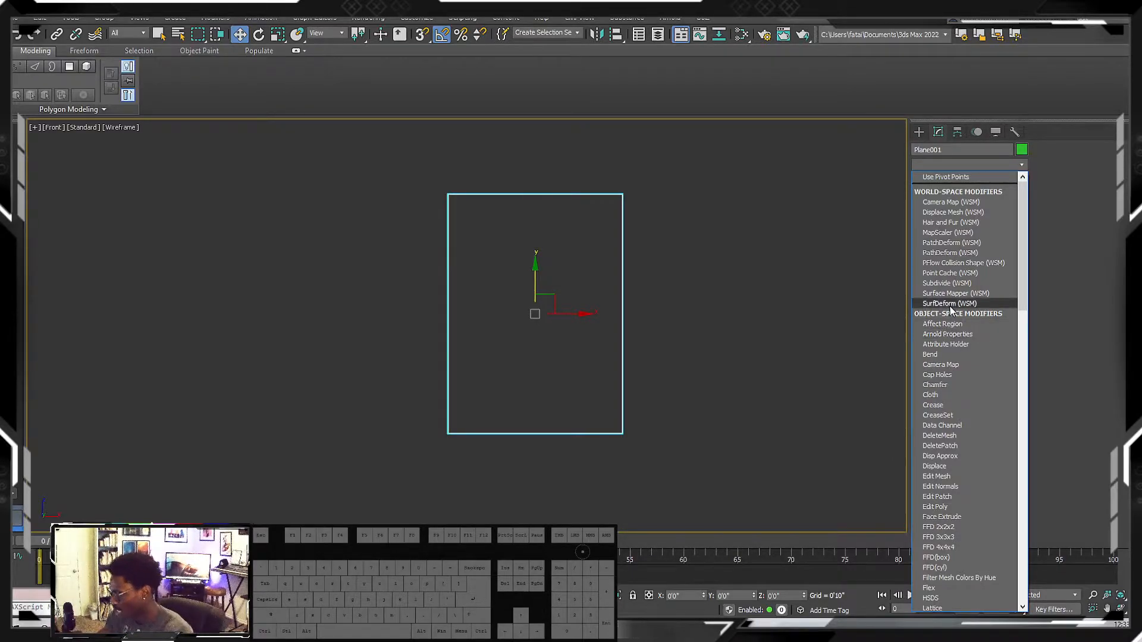
{"action": "scroll", "coordinate": [950, 315], "scroll_direction": "down", "scroll_amount": 17}
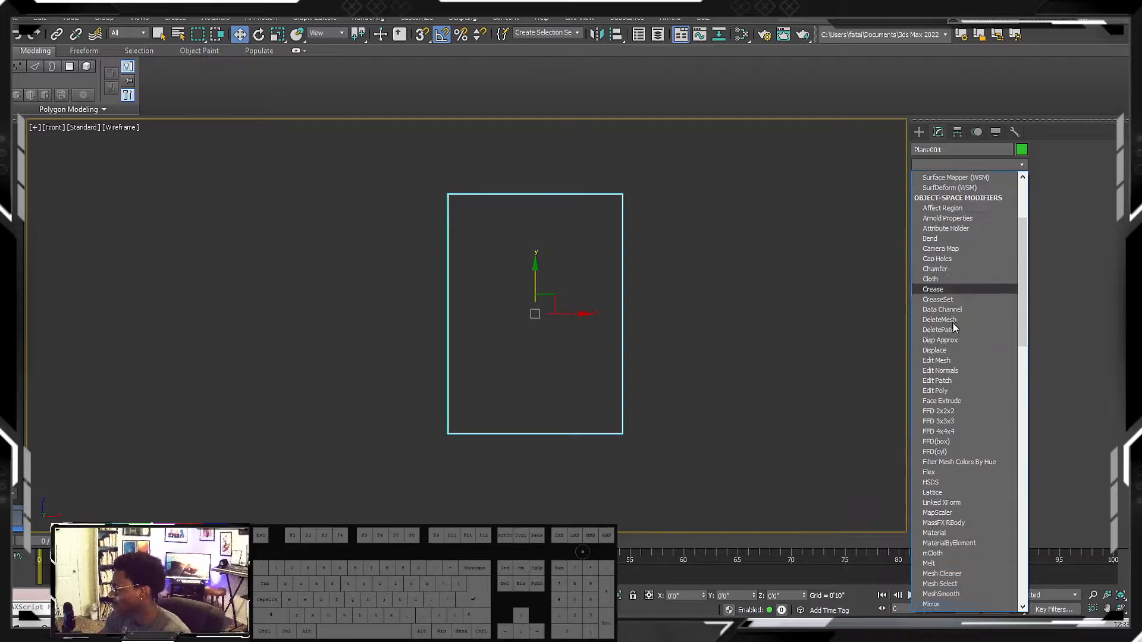
{"action": "scroll", "coordinate": [951, 329], "scroll_direction": "down", "scroll_amount": 7}
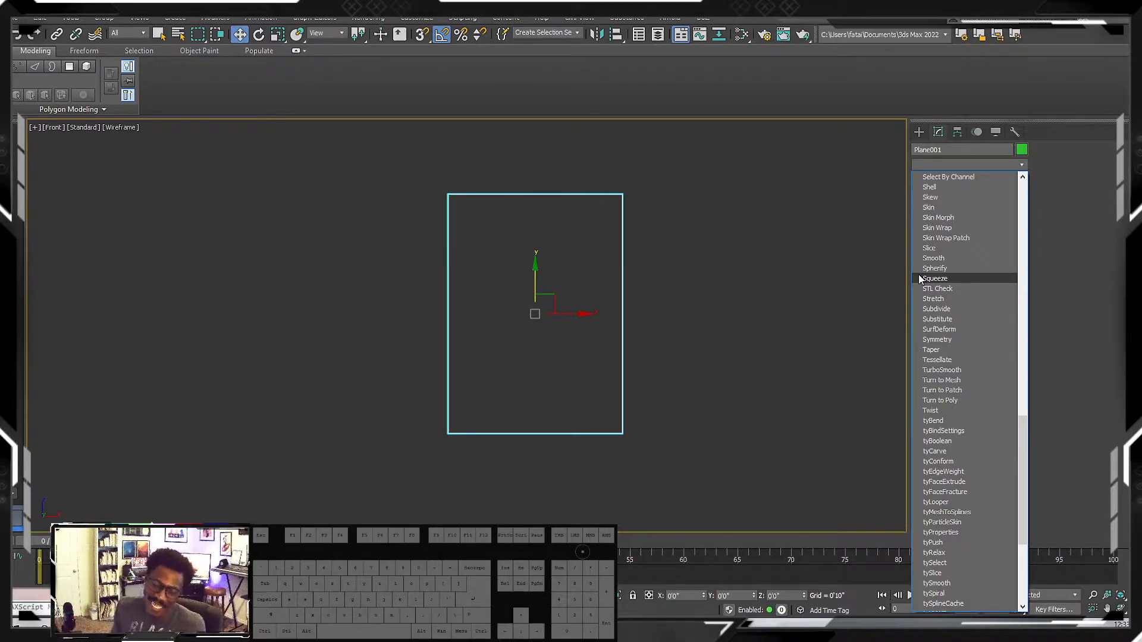
{"action": "scroll", "coordinate": [940, 280], "scroll_direction": "down", "scroll_amount": 6}
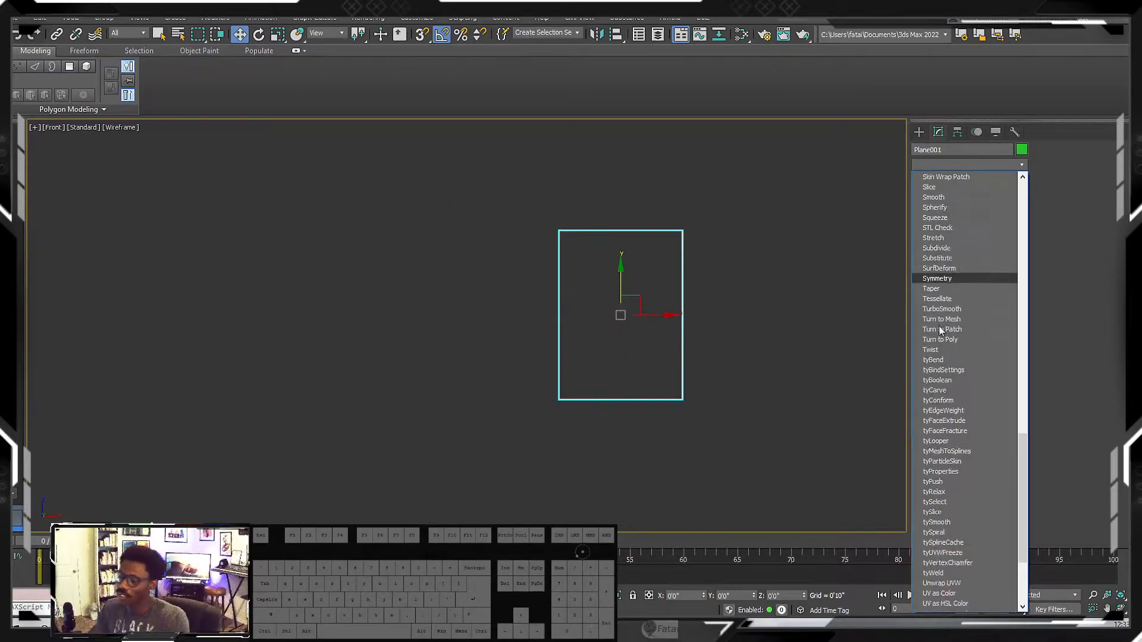
{"action": "key", "text": "Down"}
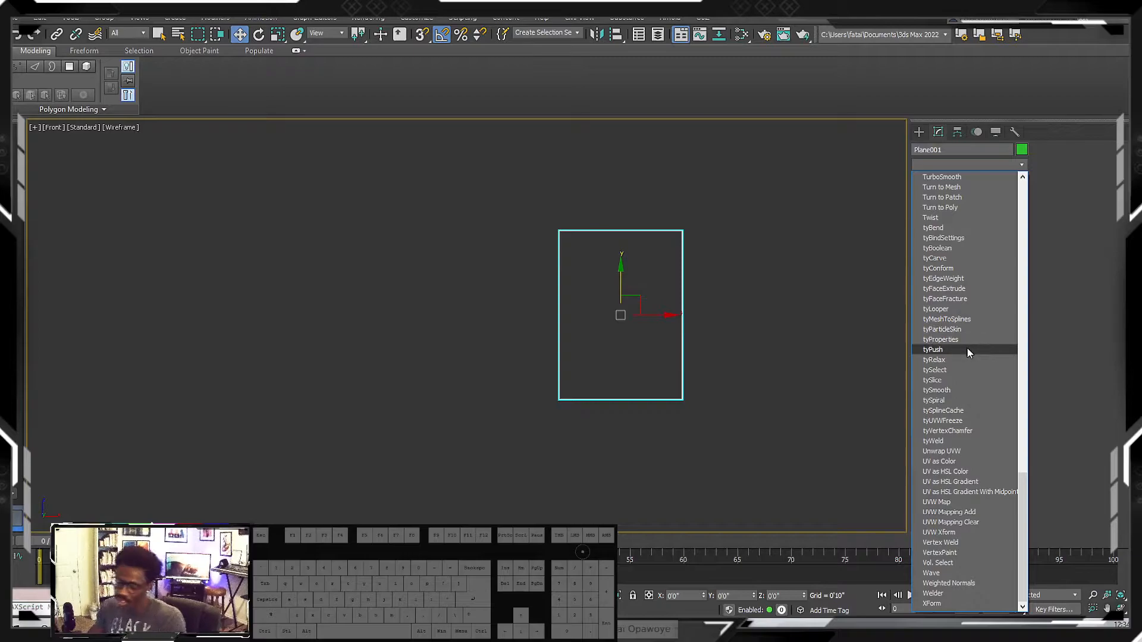
{"action": "scroll", "coordinate": [966, 349], "scroll_direction": "up", "scroll_amount": 2}
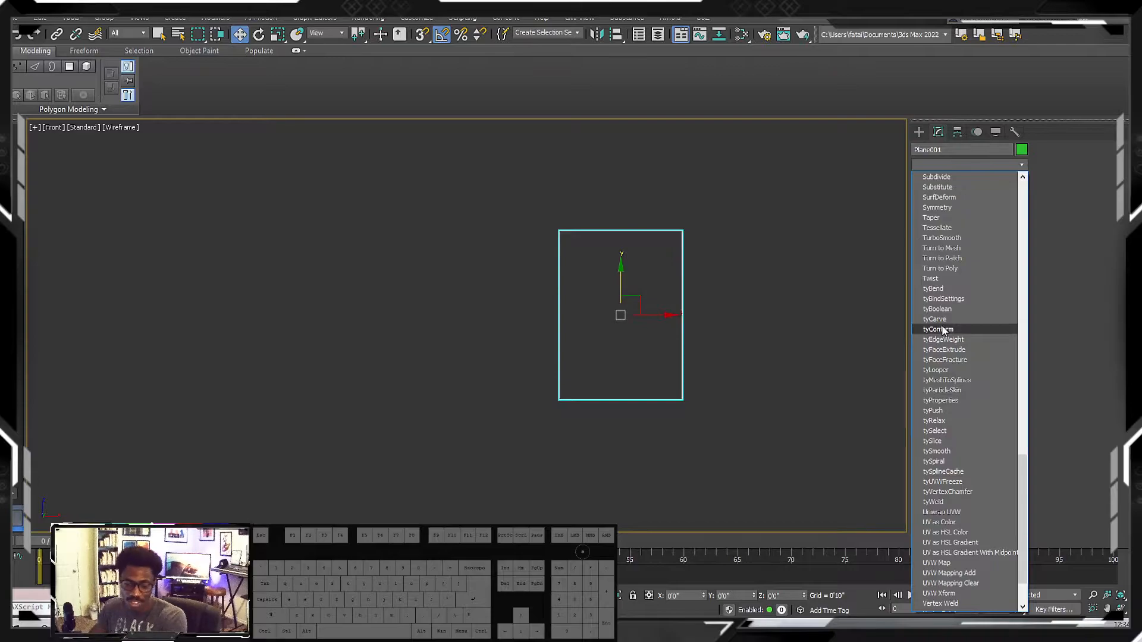
{"action": "scroll", "coordinate": [971, 299], "scroll_direction": "up", "scroll_amount": 5}
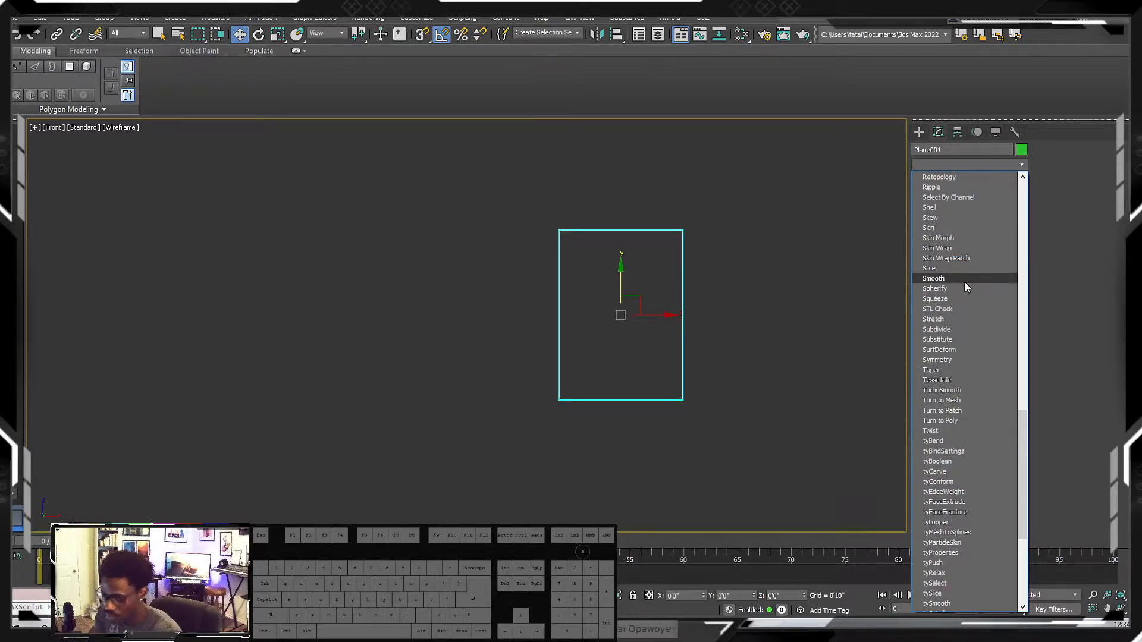
{"action": "key", "text": "u"}
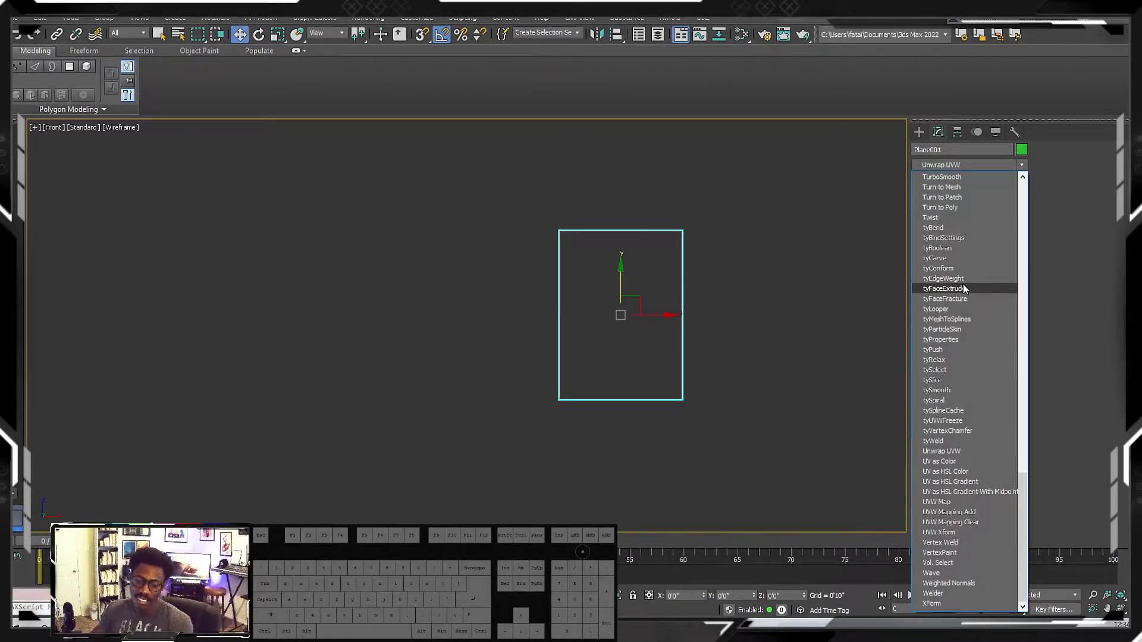
{"action": "left_click", "coordinate": [950, 503]}
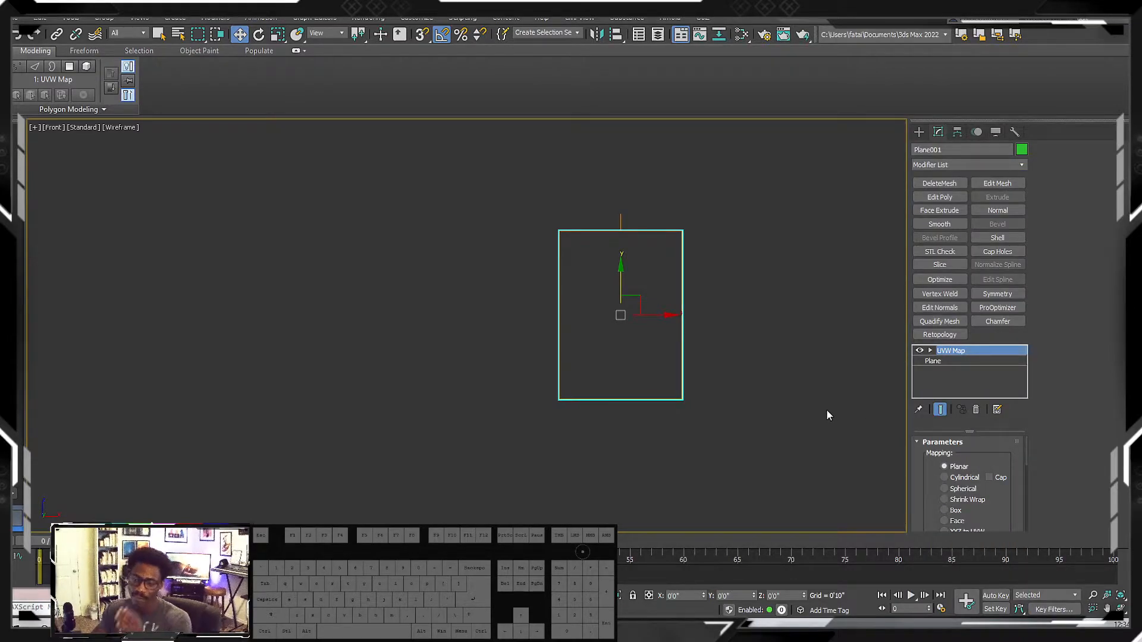
- Try the Facets, Bounding Box, Flat Color and Hidden Line shading modes in the Front view, and finish with Default Shading
{"action": "middle_click_drag", "start_coordinate": [712, 352], "coordinate": [655, 394]}
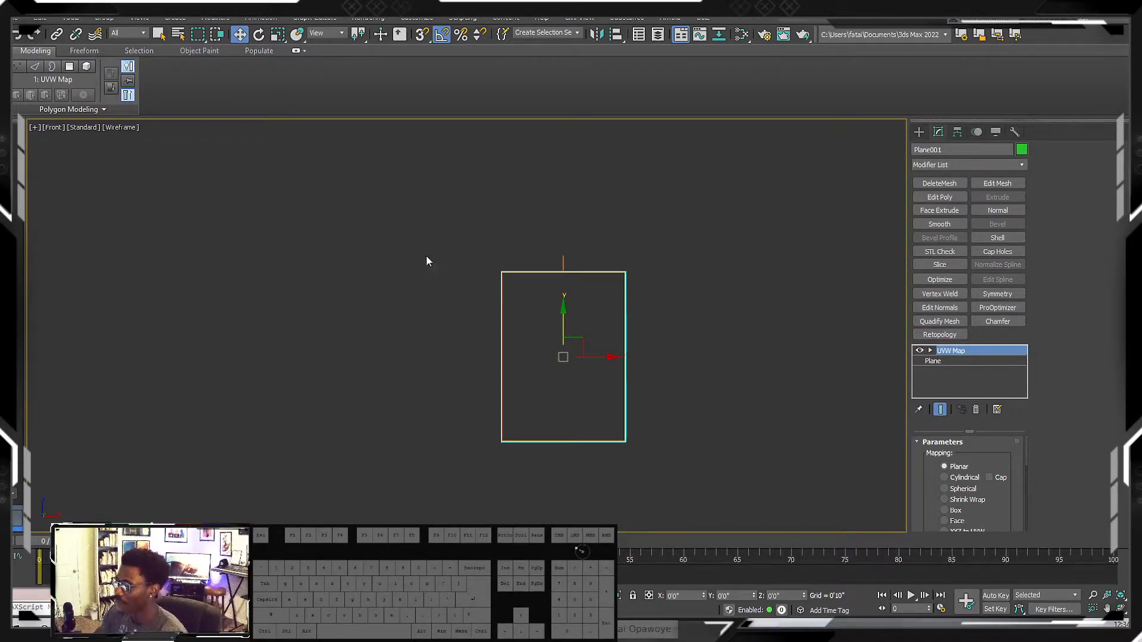
{"action": "middle_click_drag", "start_coordinate": [429, 283], "coordinate": [331, 234]}
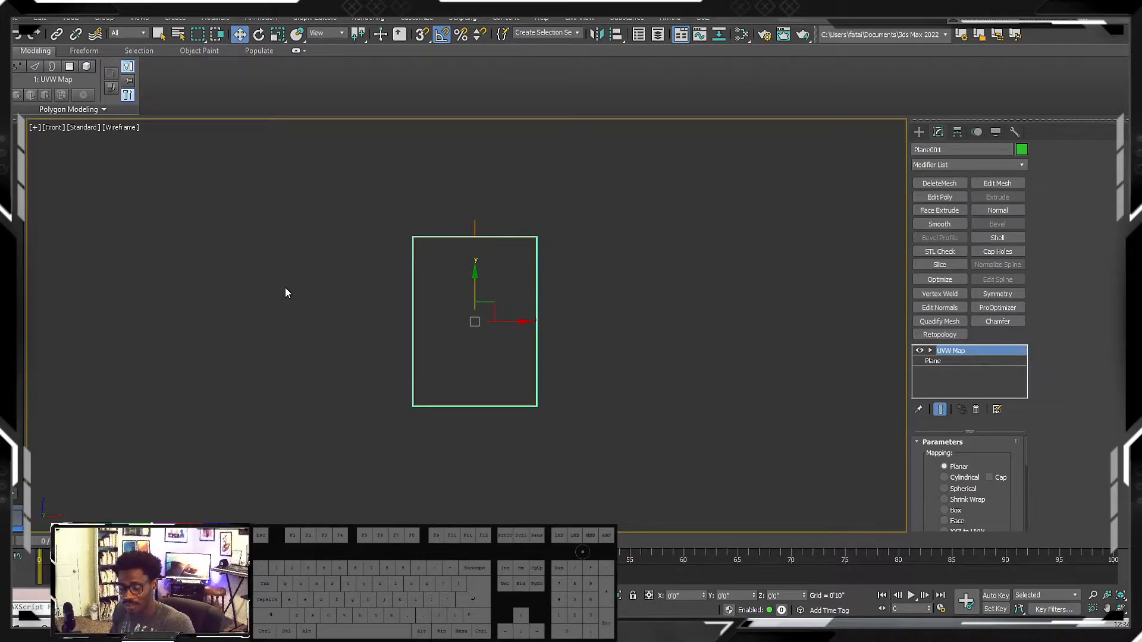
{"action": "left_click", "coordinate": [123, 131]}
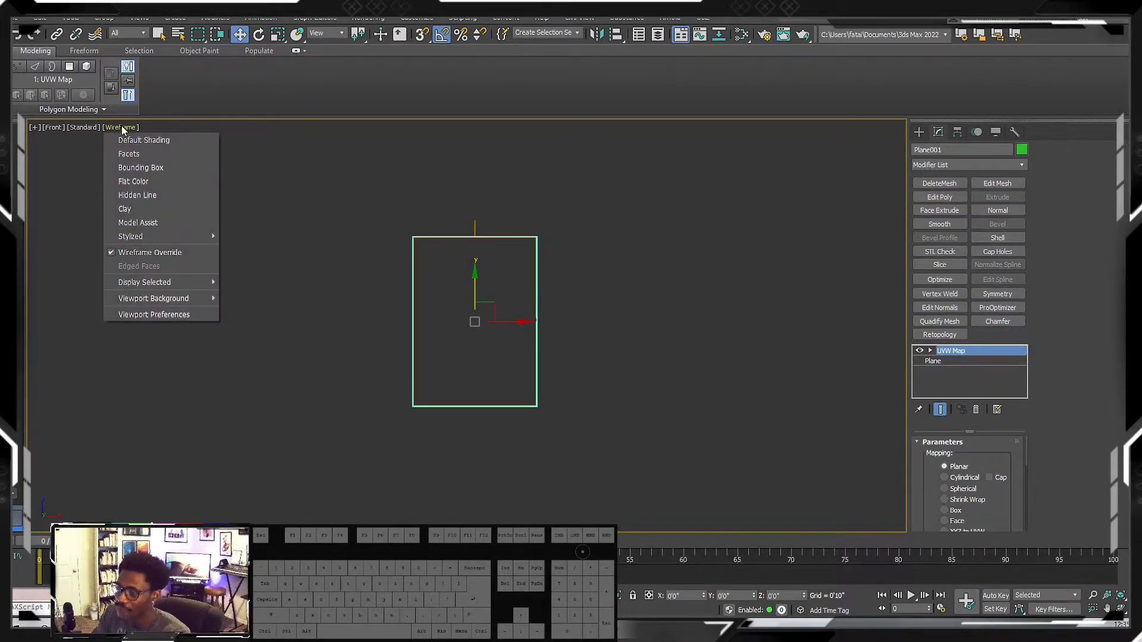
{"action": "left_click", "coordinate": [131, 141]}
{"action": "left_click", "coordinate": [122, 130]}
{"action": "left_click", "coordinate": [128, 153]}
{"action": "left_click", "coordinate": [122, 131]}
{"action": "left_click", "coordinate": [128, 168]}
{"action": "left_click", "coordinate": [116, 130]}
{"action": "left_click", "coordinate": [130, 181]}
{"action": "left_click", "coordinate": [116, 129]}
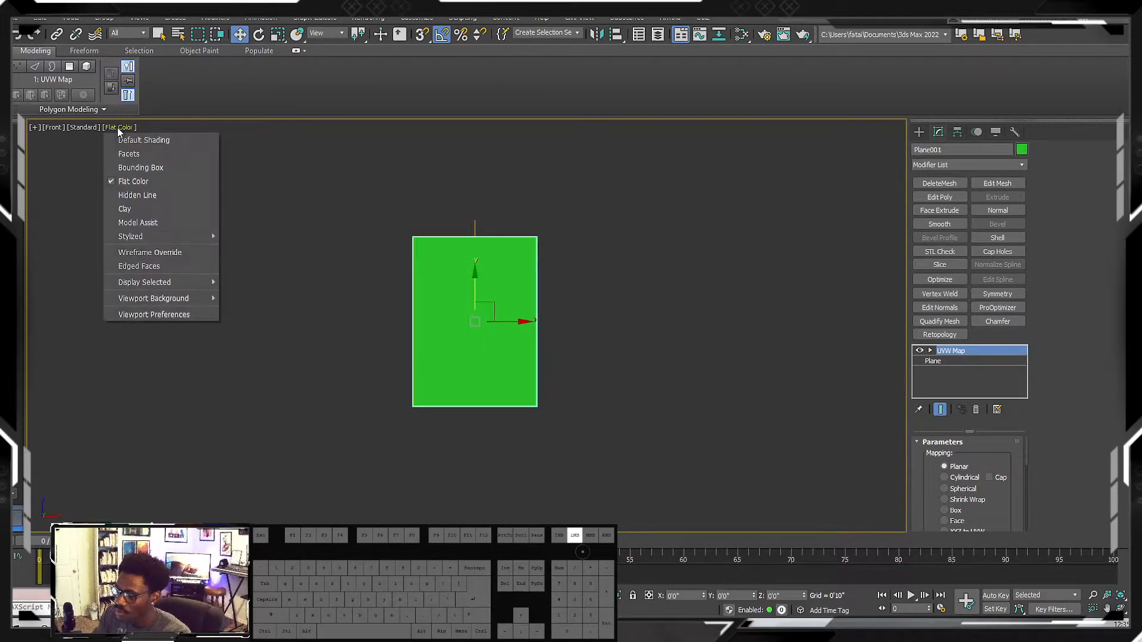
{"action": "left_click", "coordinate": [136, 196]}
{"action": "left_click", "coordinate": [117, 130]}
{"action": "left_click", "coordinate": [130, 210]}
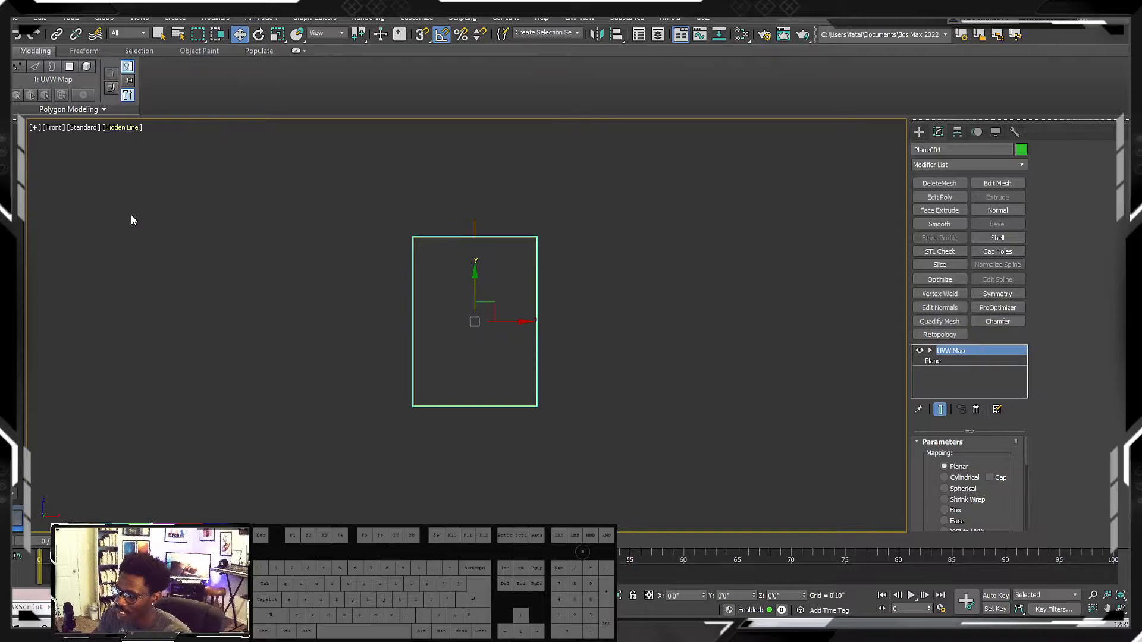
{"action": "left_click", "coordinate": [121, 131]}
{"action": "left_click", "coordinate": [154, 140]}
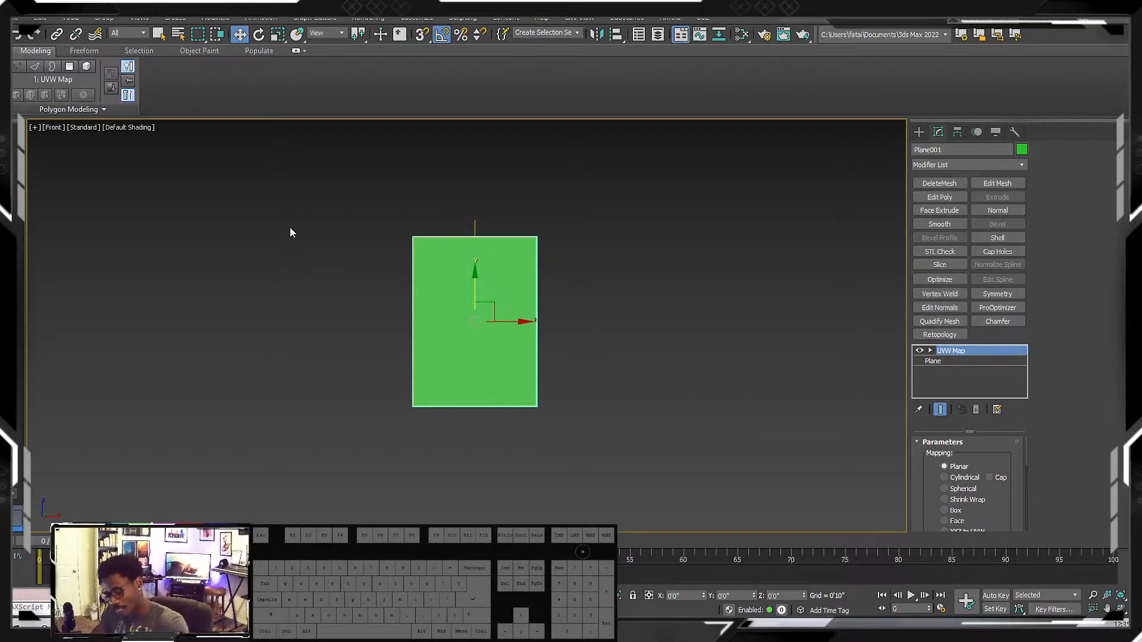
{"action": "key", "text": "F1"}
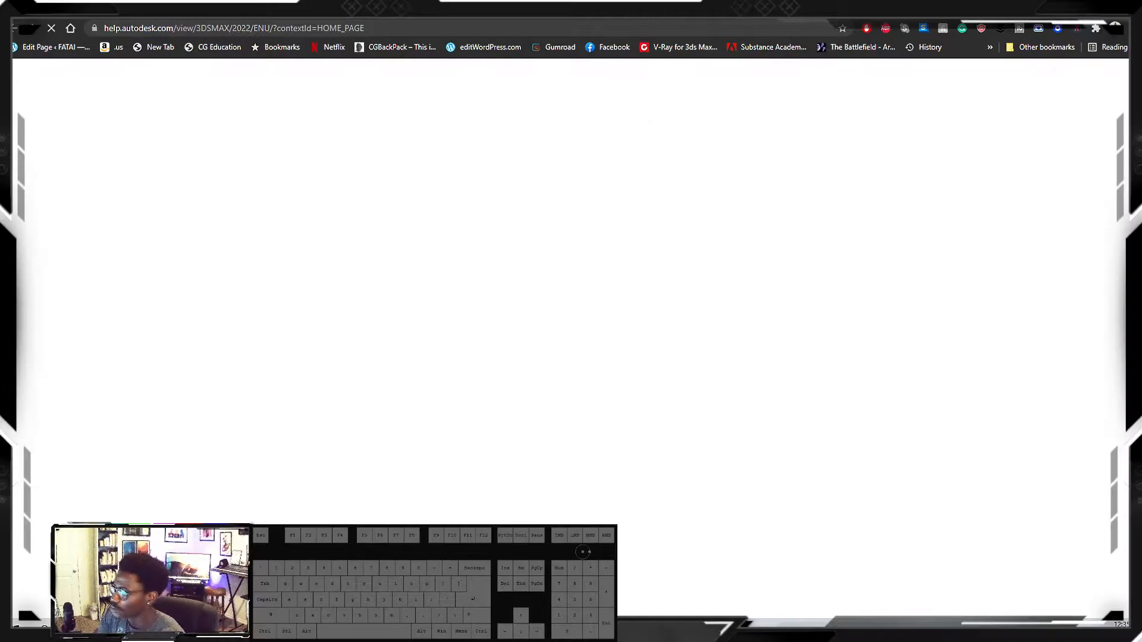
{"action": "left_click", "coordinate": [1061, 9]}
{"action": "middle_click_drag", "start_coordinate": [473, 205], "coordinate": [472, 216]}
{"action": "key", "text": "1"}
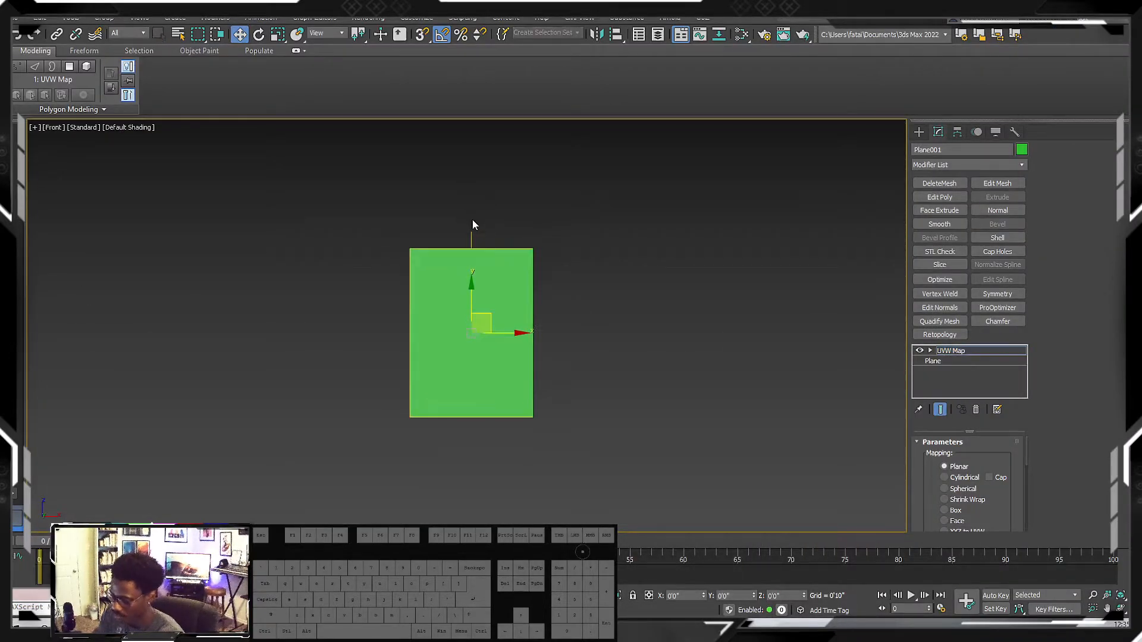
{"action": "key", "text": "1"}
- Compare the plane's shaded, wireframe and selected-face display modes in the Front view
{"action": "key", "text": "F2"}
{"action": "key", "text": "F2"}
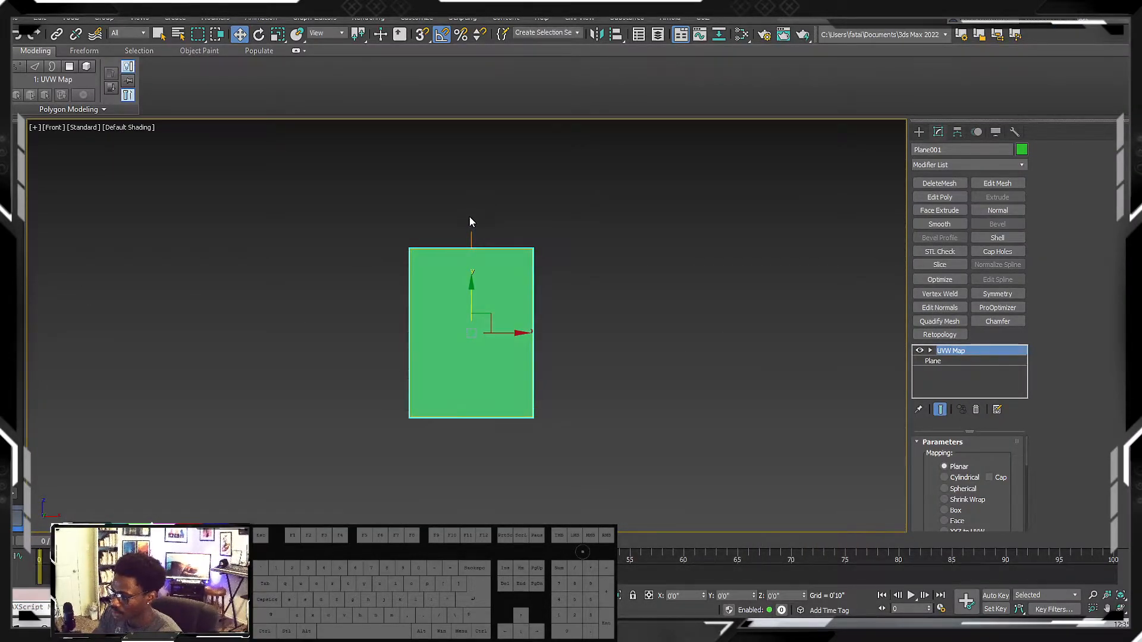
{"action": "key", "text": "F3"}
{"action": "key", "text": "F2"}
{"action": "key", "text": "F3"}
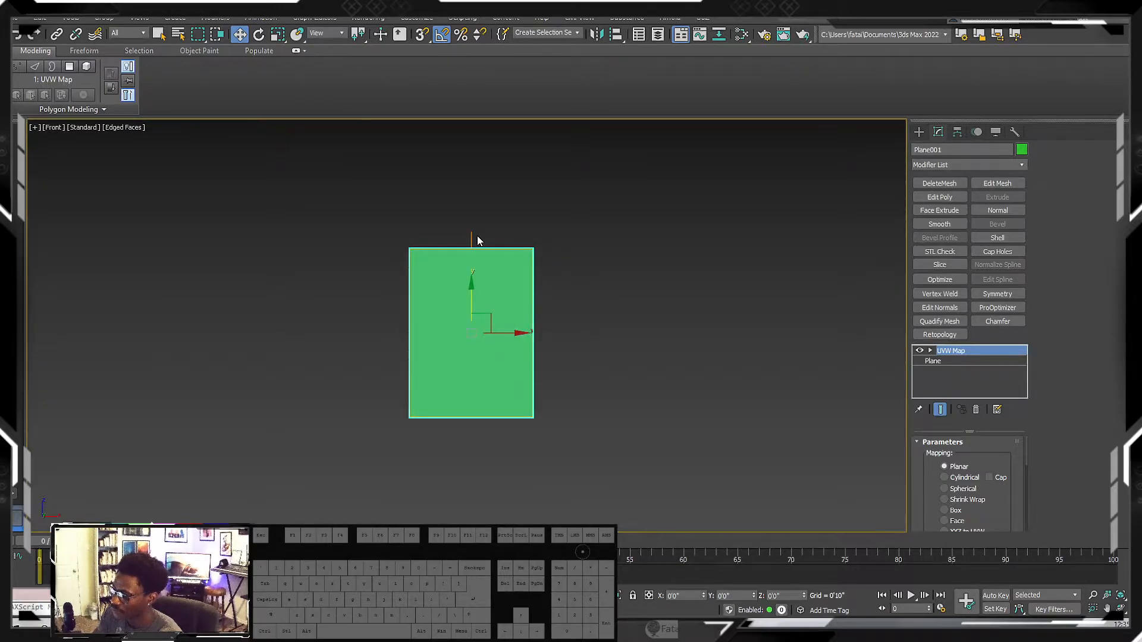
{"action": "key", "text": "F3"}
{"action": "key", "text": "F2"}
{"action": "key", "text": "F2"}
{"action": "key", "text": "F2"}
{"action": "key", "text": "F2"}
{"action": "key", "text": "F2"}
{"action": "key", "text": "F2"}
{"action": "key", "text": "F2"}
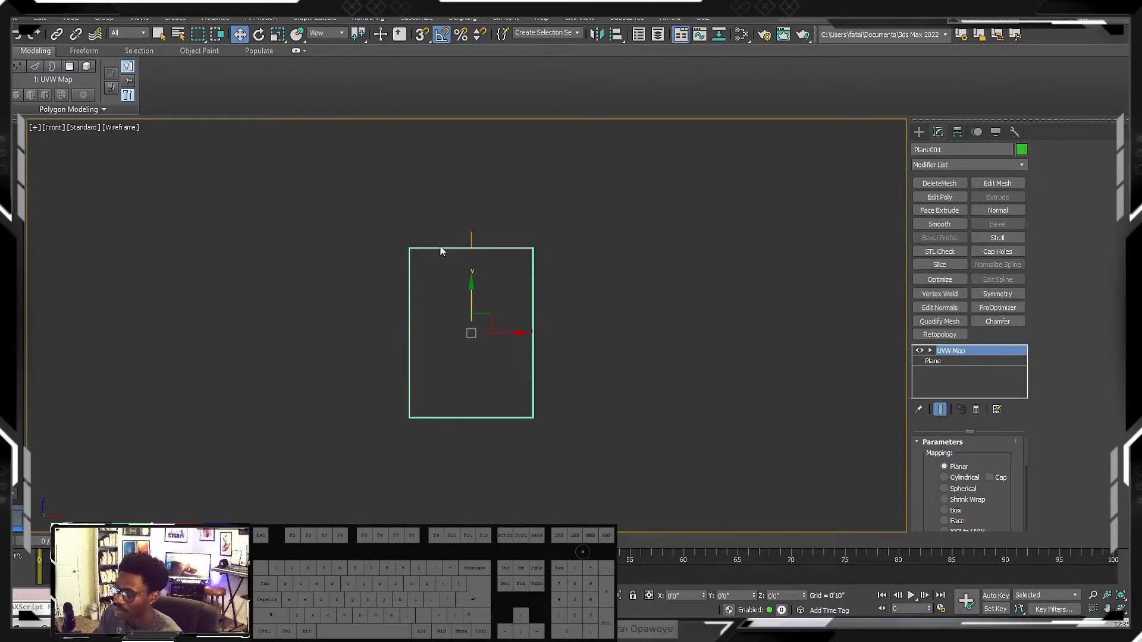
{"action": "key", "text": "F2"}
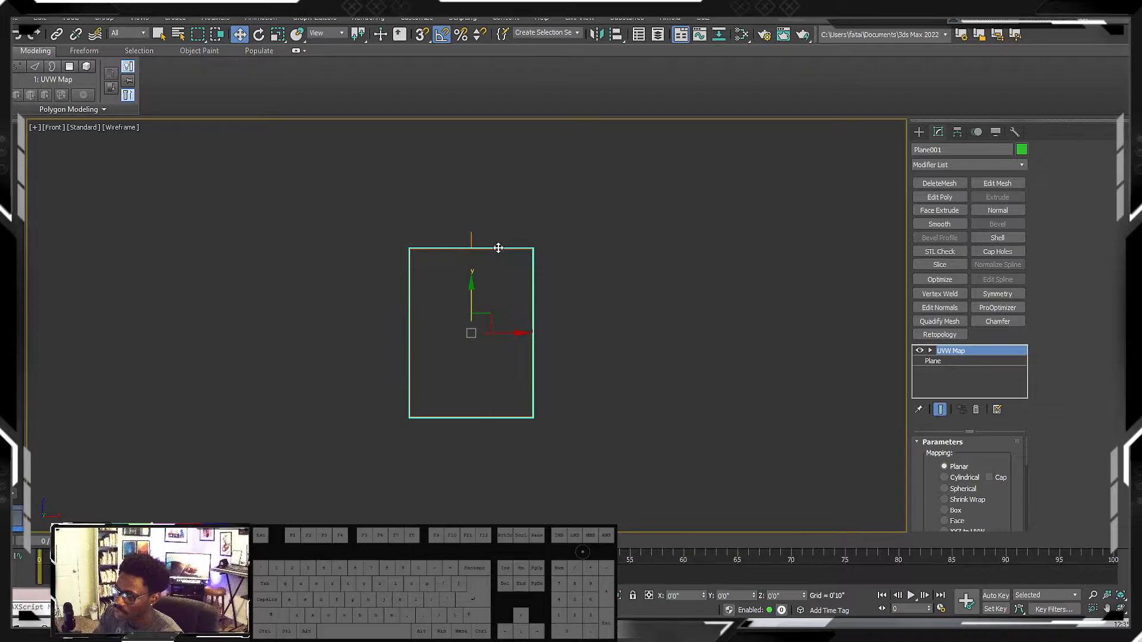
{"action": "left_click", "coordinate": [523, 280]}
{"action": "left_click", "coordinate": [526, 251]}
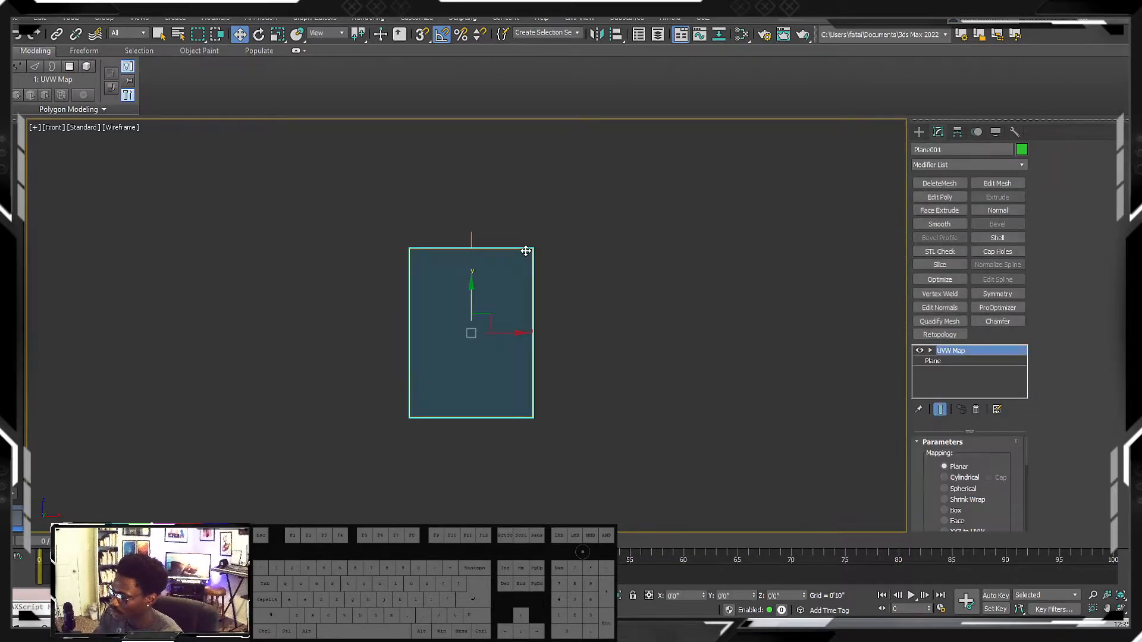
- Add an Edit Poly modifier above UVW Map, select the plane's polygon and toggle selected-face shading on it
{"action": "left_click", "coordinate": [940, 196]}
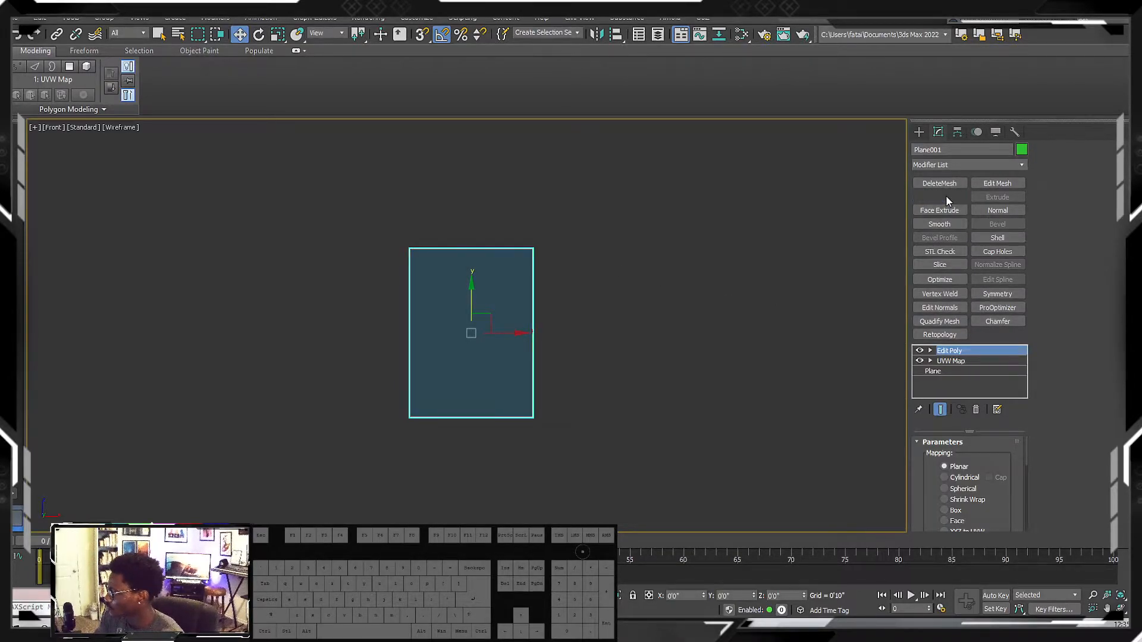
{"action": "left_click", "coordinate": [502, 298]}
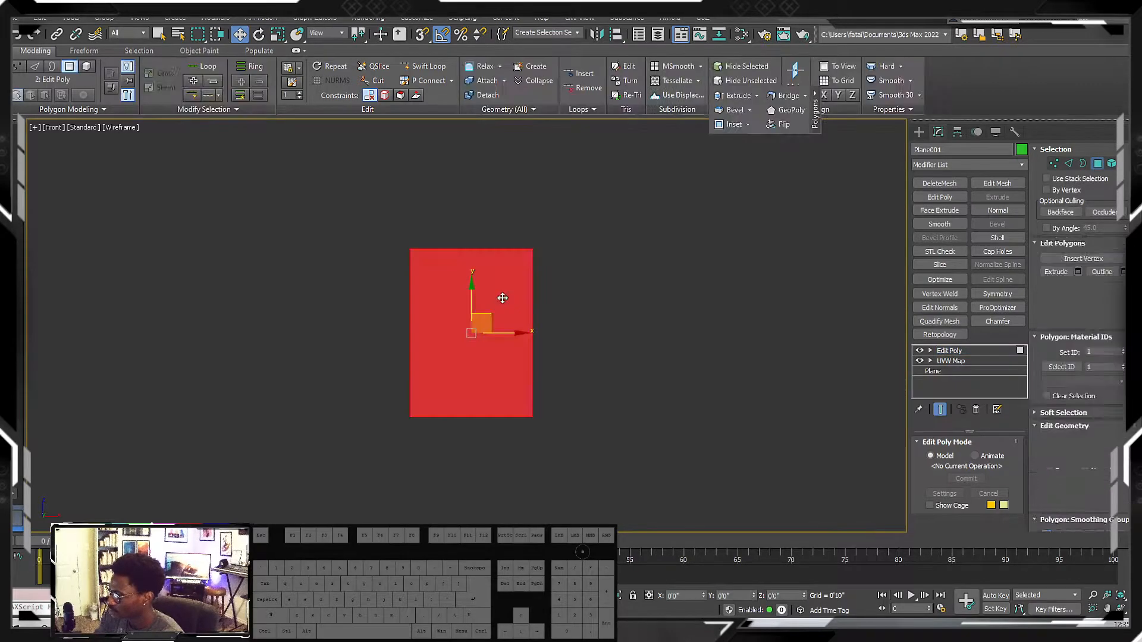
{"action": "key", "text": "F2"}
{"action": "key", "text": "F2"}
{"action": "key", "text": "F2"}
{"action": "key", "text": "F2"}
{"action": "key", "text": "F2"}
- Leave polygon editing and compare the whole plane in wireframe and shaded display in the Front view
{"action": "left_click", "coordinate": [918, 132]}
{"action": "key", "text": "F3"}
{"action": "key", "text": "F3"}
{"action": "key", "text": "F3"}
{"action": "key", "text": "F3"}
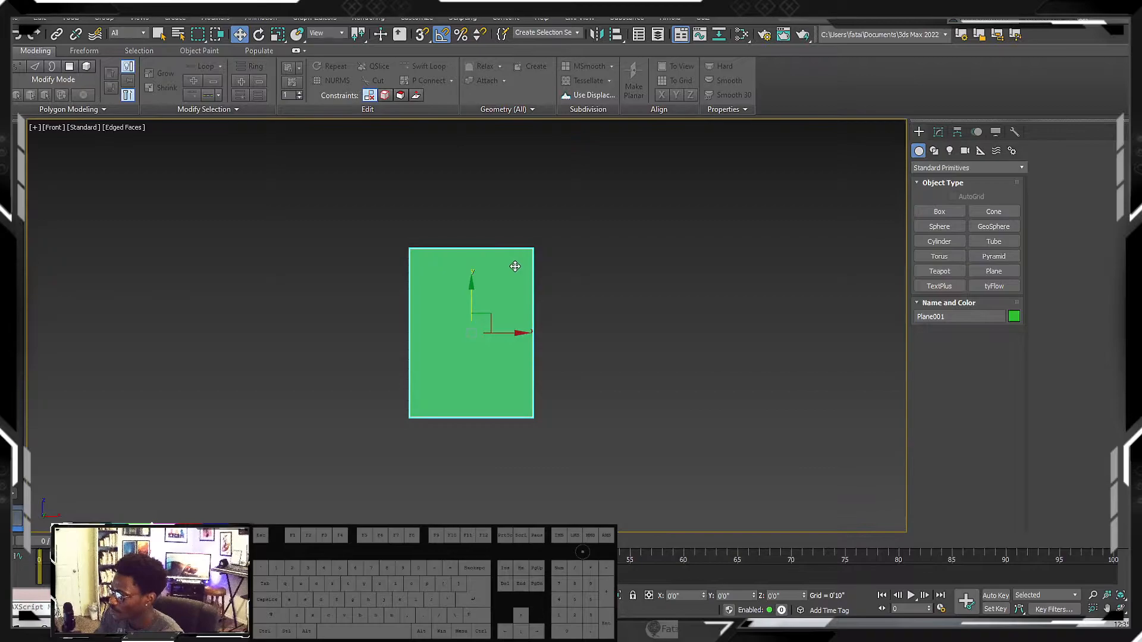
{"action": "key", "text": "F3"}
{"action": "key", "text": "F3"}
{"action": "key", "text": "F3"}
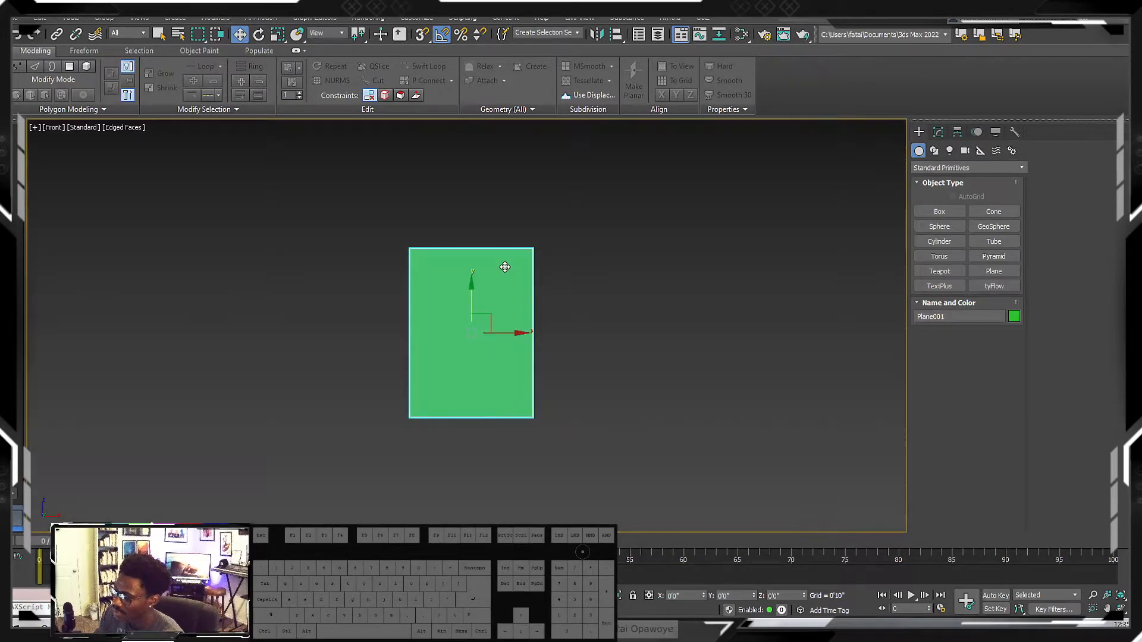
{"action": "key", "text": "F3"}
{"action": "key", "text": "F3"}
{"action": "key", "text": "F3"}
{"action": "key", "text": "F3"}
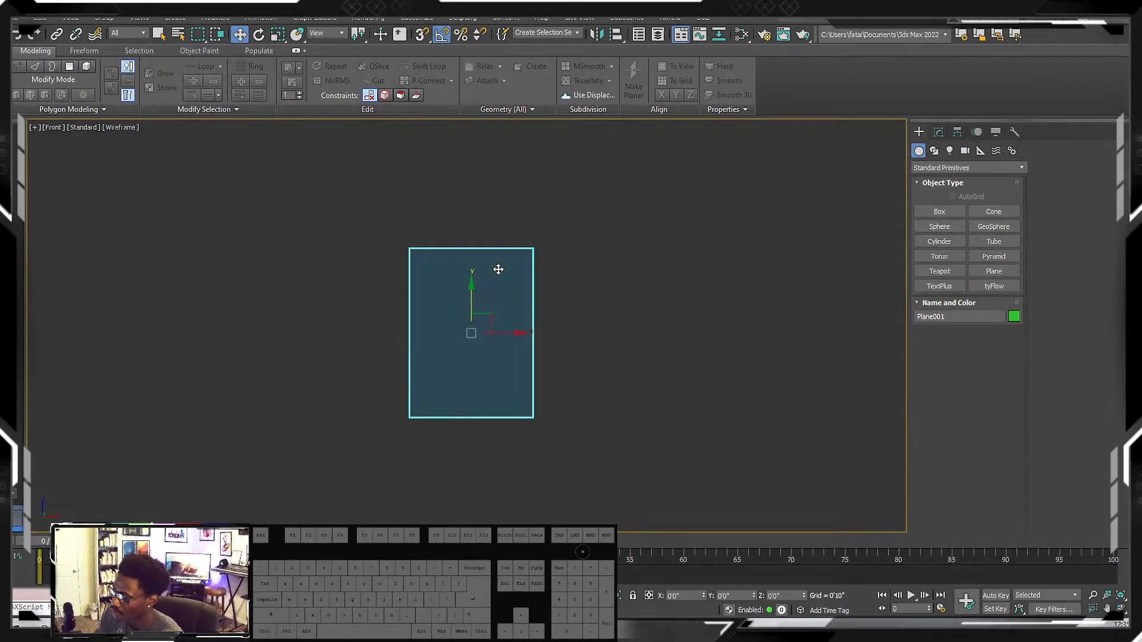
- Compare the plane with edged faces on and off, and in wireframe versus shaded display
{"action": "key", "text": "F4"}
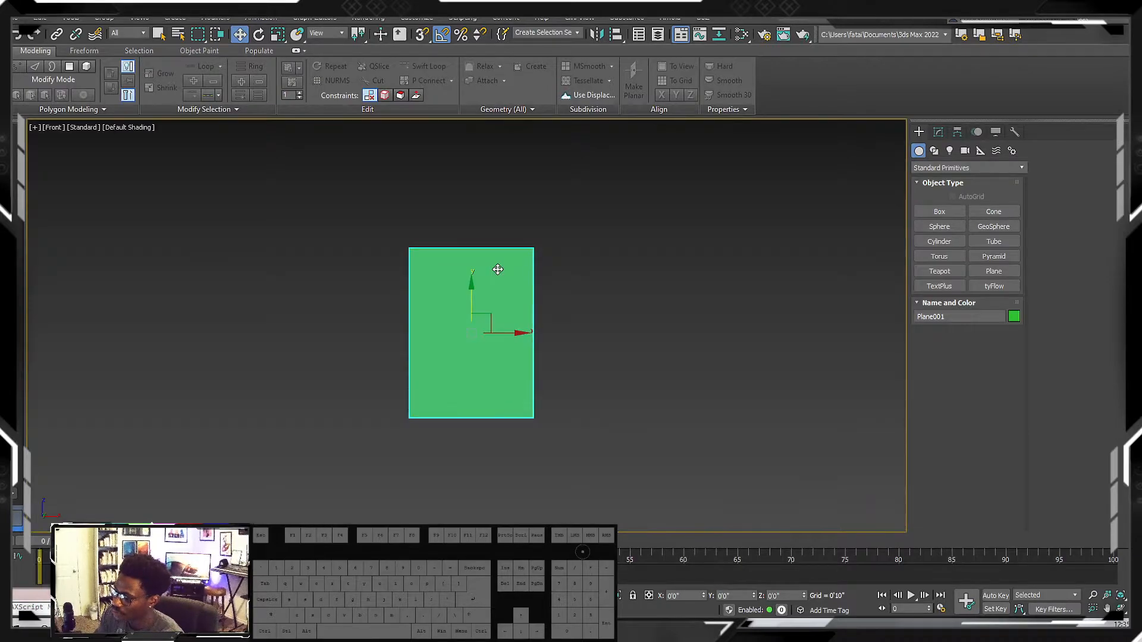
{"action": "key", "text": "F4"}
{"action": "key", "text": "F4"}
{"action": "key", "text": "F3"}
{"action": "key", "text": "F3"}
{"action": "key", "text": "F3"}
{"action": "key", "text": "F3"}
{"action": "key", "text": "F3"}
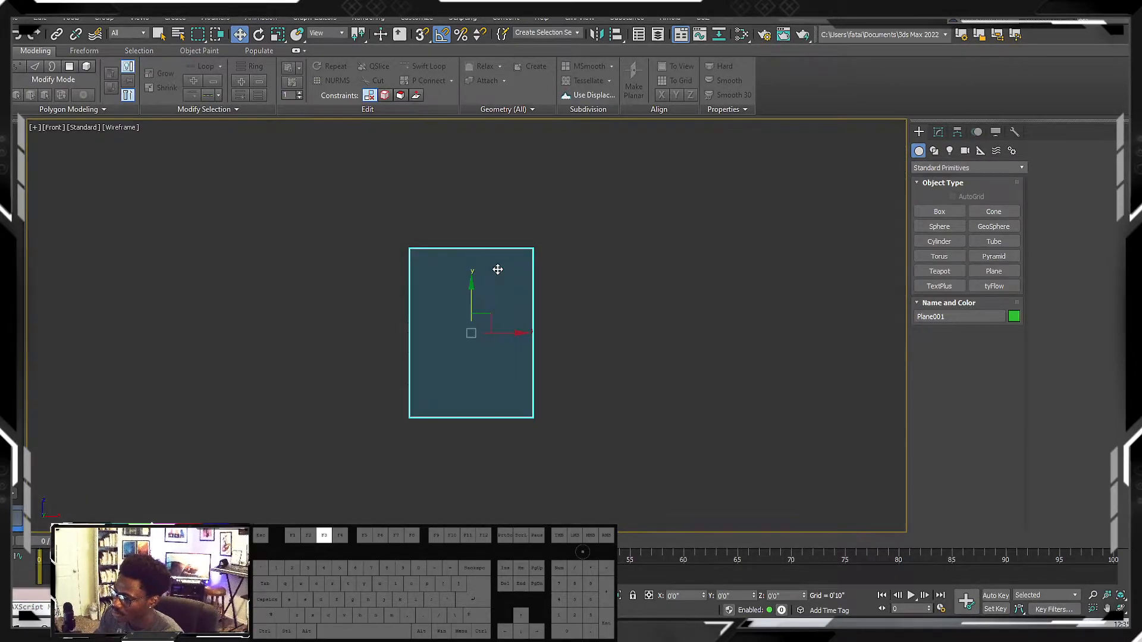
{"action": "key", "text": "F3"}
{"action": "key", "text": "F3"}
{"action": "key", "text": "F3"}
{"action": "key", "text": "F3"}
{"action": "key", "text": "F3"}
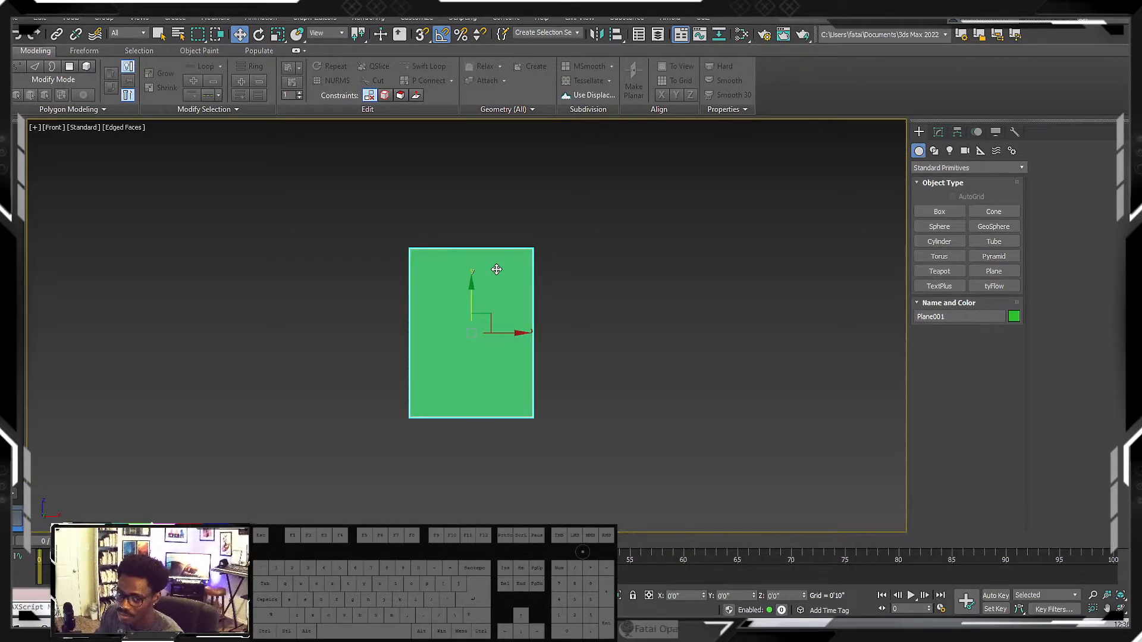
{"action": "key", "text": "F3"}
- Orbit out of the Front view and compare the plane's wireframe and shaded display in the orthographic view
{"action": "scroll", "coordinate": [522, 266], "scroll_direction": "down", "scroll_amount": 2}
{"action": "scroll", "coordinate": [516, 267], "scroll_direction": "up", "scroll_amount": 3}
{"action": "key", "text": "F3"}
{"action": "mouse_move", "coordinate": [508, 269]}
{"action": "middle_mouse_down"}
{"action": "mouse_move", "coordinate": [525, 232]}
{"action": "mouse_move", "coordinate": [568, 223]}
{"action": "mouse_move", "coordinate": [498, 224]}
{"action": "middle_mouse_up"}
{"action": "key", "text": "F4"}
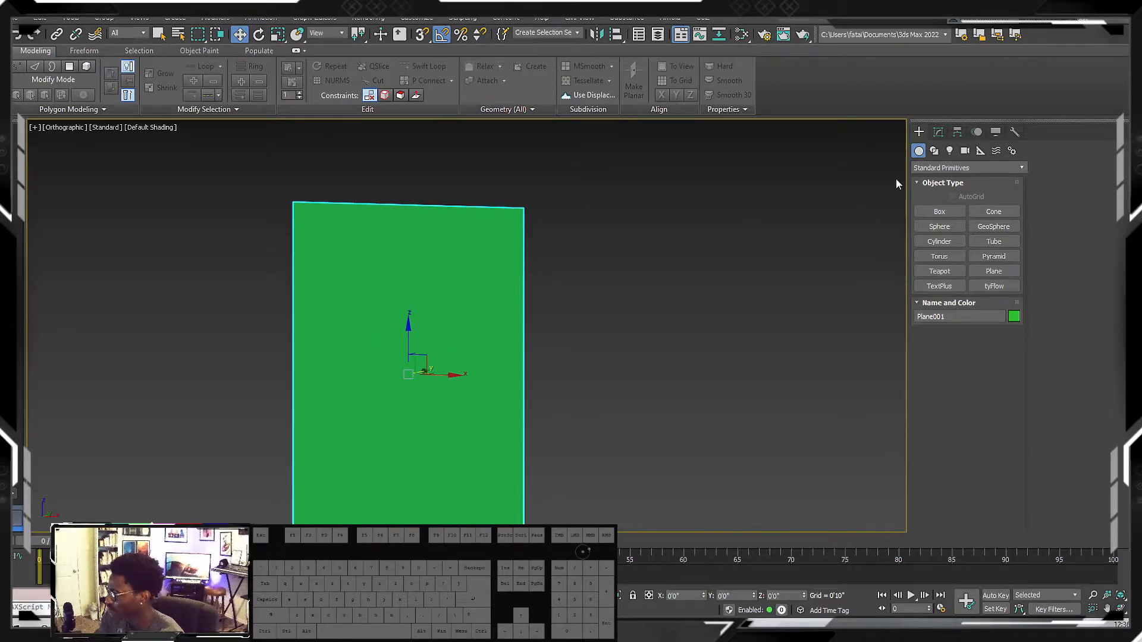
{"action": "middle_click_drag", "start_coordinate": [584, 248], "coordinate": [566, 242], "text": "alt"}
{"action": "key", "text": "F3"}
{"action": "key", "text": "F3"}
{"action": "key", "text": "F3"}
{"action": "key", "text": "F3"}
{"action": "key", "text": "F3"}
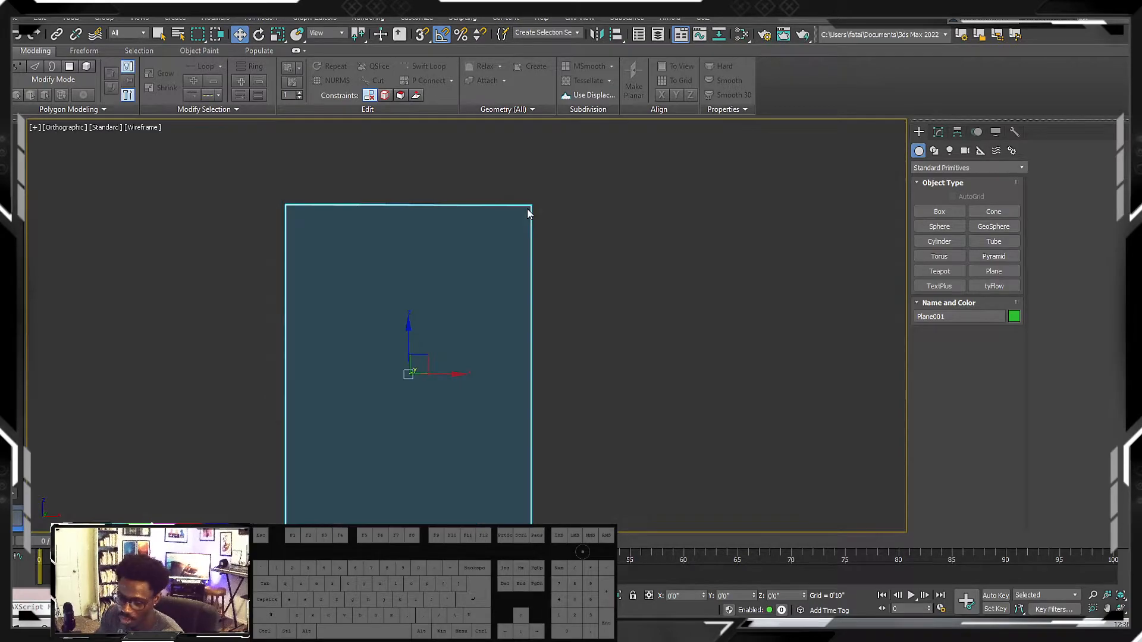
{"action": "key", "text": "F3"}
{"action": "key", "text": "F3"}
{"action": "key", "text": "F3"}
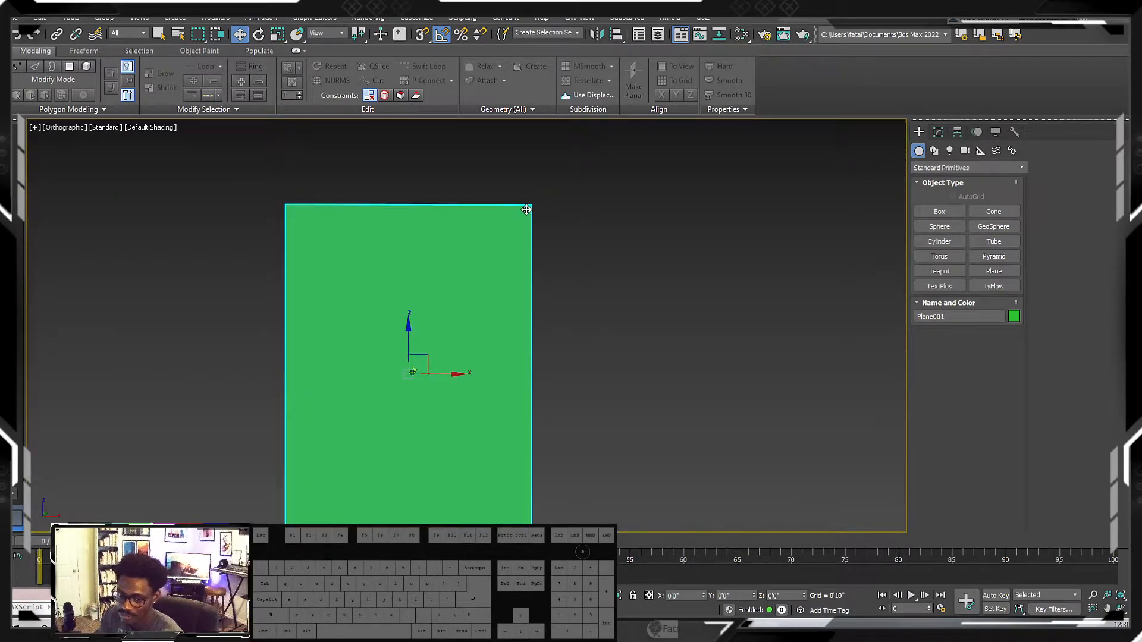
- Toggle edged faces on the shaded plane, and switch the viewport to Perspective
{"action": "key", "text": "F4"}
{"action": "key", "text": "F4"}
{"action": "key", "text": "F4"}
{"action": "key", "text": "F4"}
{"action": "key", "text": "F4"}
{"action": "key", "text": "F4"}
{"action": "middle_click_drag", "start_coordinate": [531, 204], "coordinate": [589, 257]}
{"action": "scroll", "coordinate": [483, 194], "scroll_direction": "down", "scroll_amount": 3}
{"action": "key", "text": "p"}
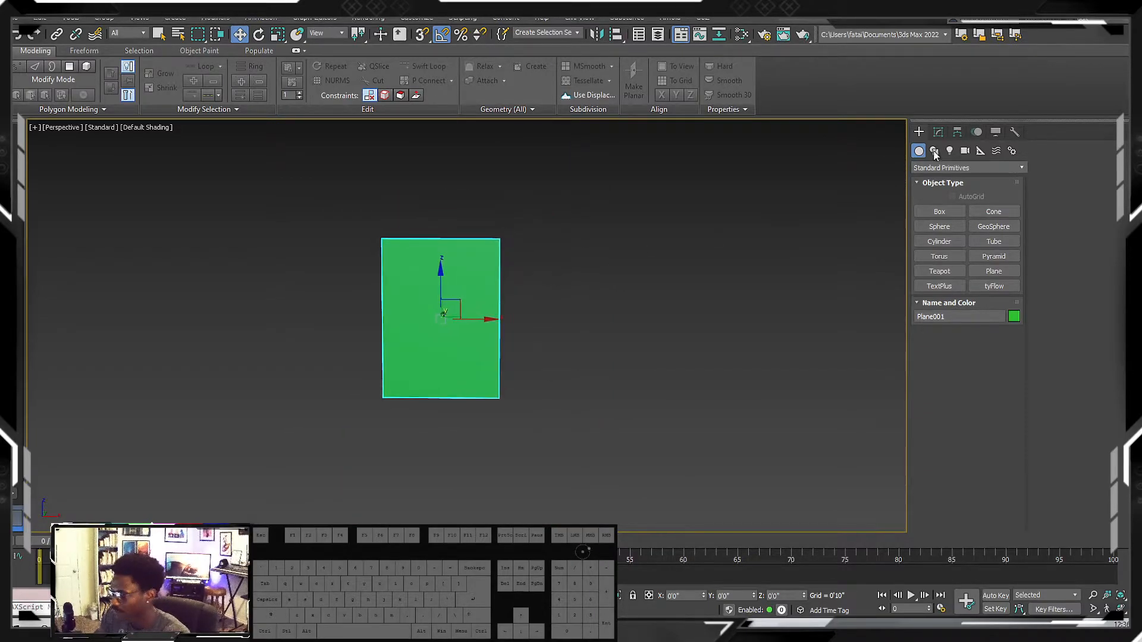
- Cut the Edit Poly modifier from the plane's modifier stack, leaving UVW Map above the base Plane
{"action": "left_click", "coordinate": [938, 132]}
{"action": "middle_click_drag", "start_coordinate": [476, 319], "coordinate": [498, 303]}
{"action": "right_click", "coordinate": [940, 350]}
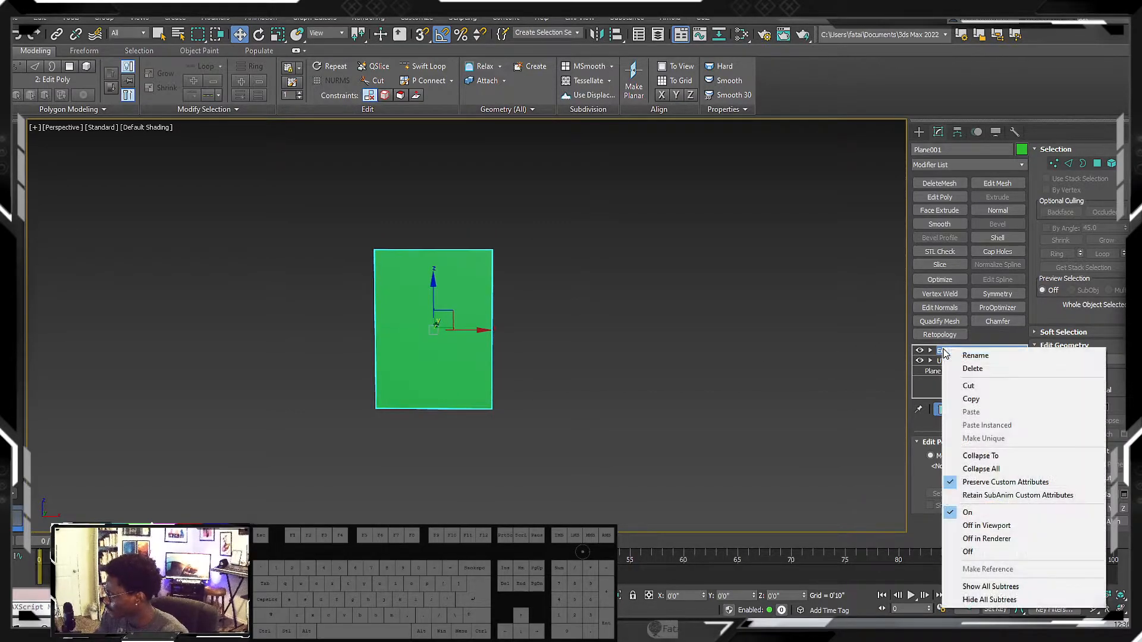
{"action": "left_click", "coordinate": [975, 387]}
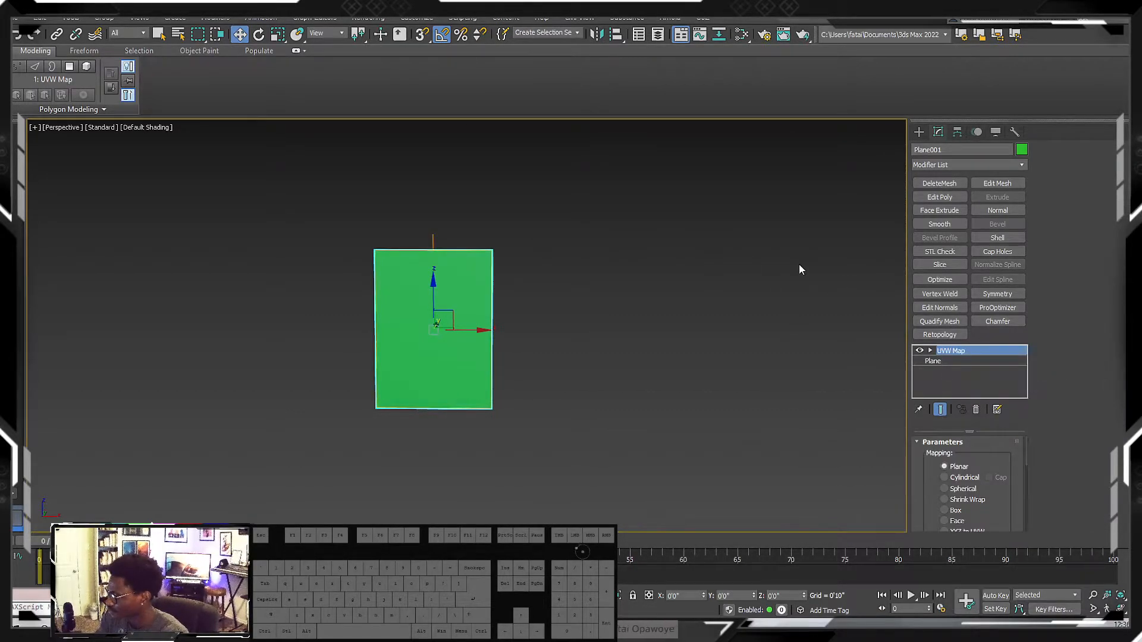
{"action": "middle_click_drag", "start_coordinate": [502, 309], "coordinate": [498, 289]}
- Open the Slate Material Editor, reposition it over the viewport and enlarge its window
{"action": "key", "text": "m"}
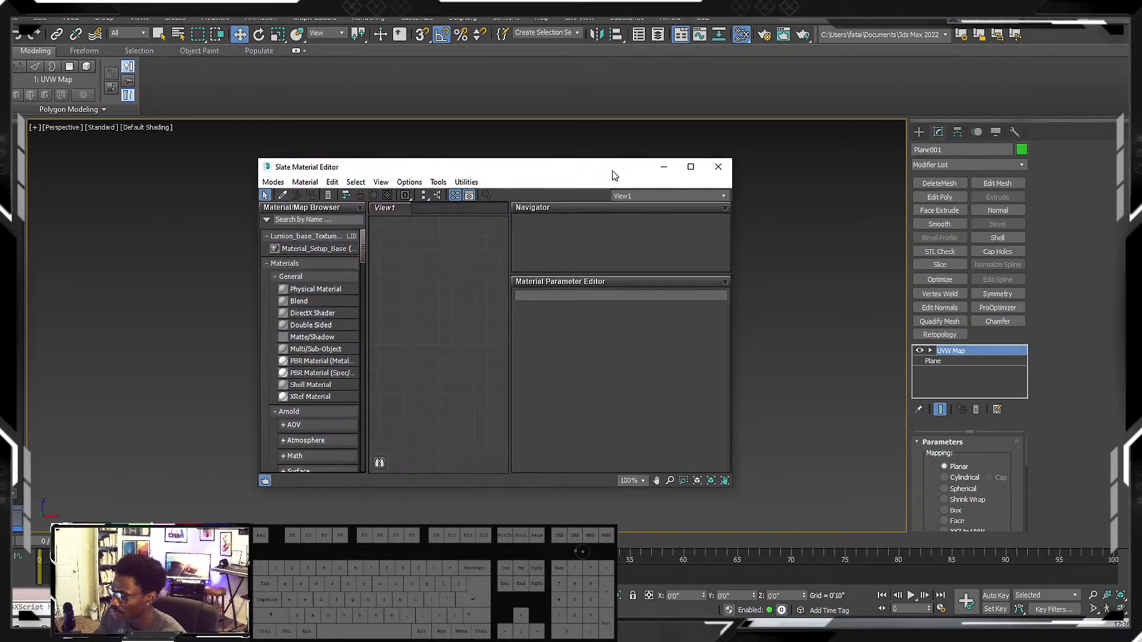
{"action": "left_click", "coordinate": [712, 169]}
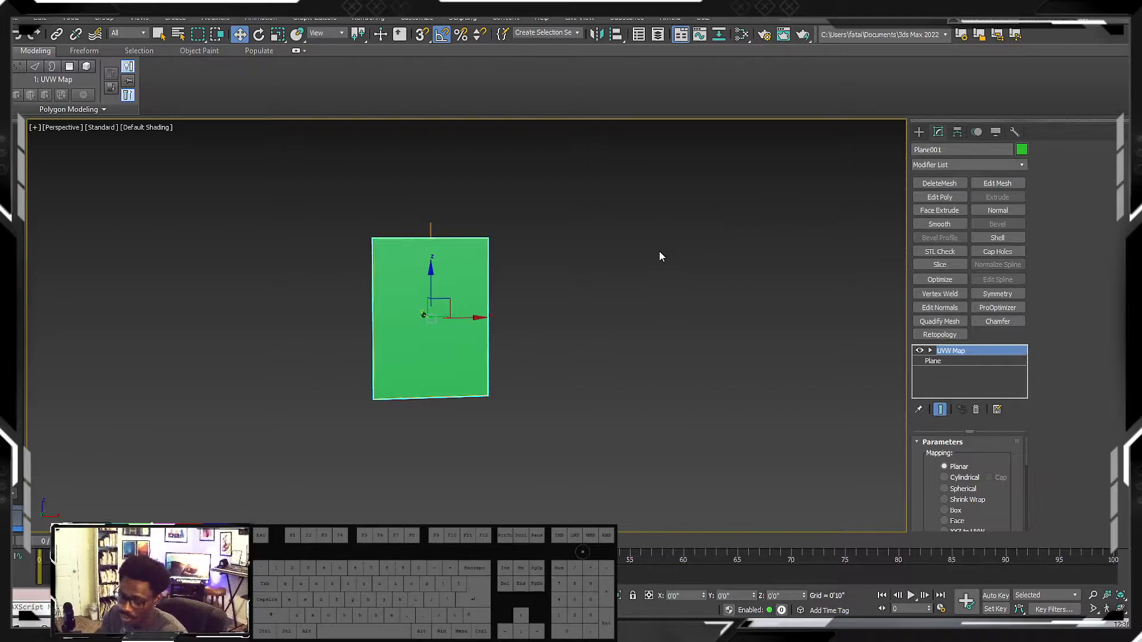
{"action": "key", "text": "m"}
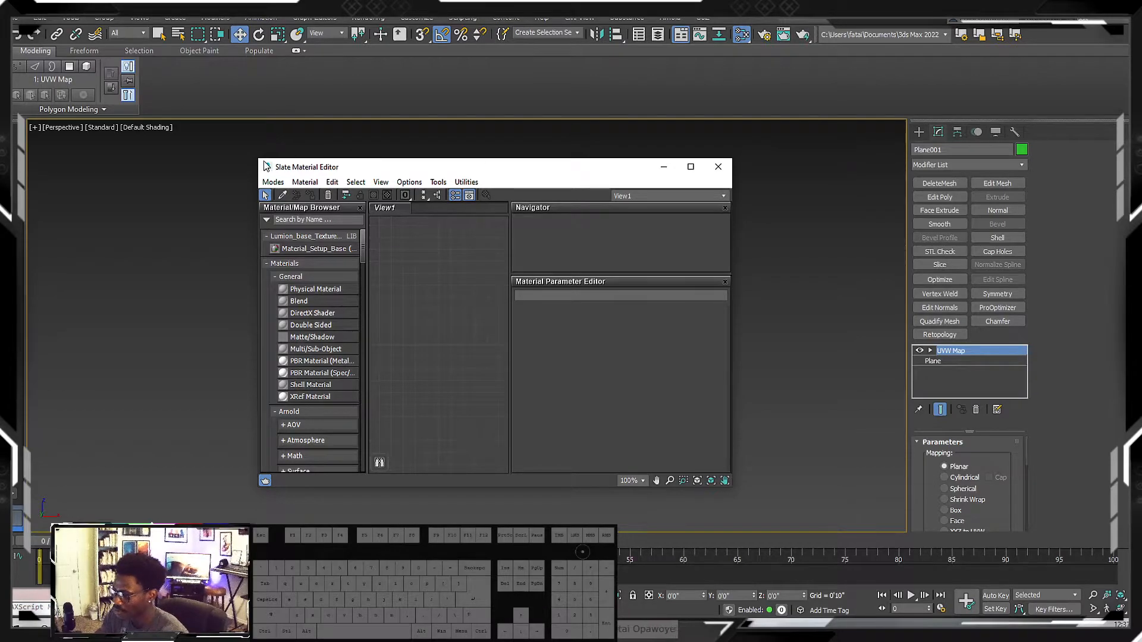
{"action": "left_click_drag", "start_coordinate": [258, 158], "coordinate": [177, 111]}
{"action": "left_click_drag", "start_coordinate": [431, 129], "coordinate": [461, 105]}
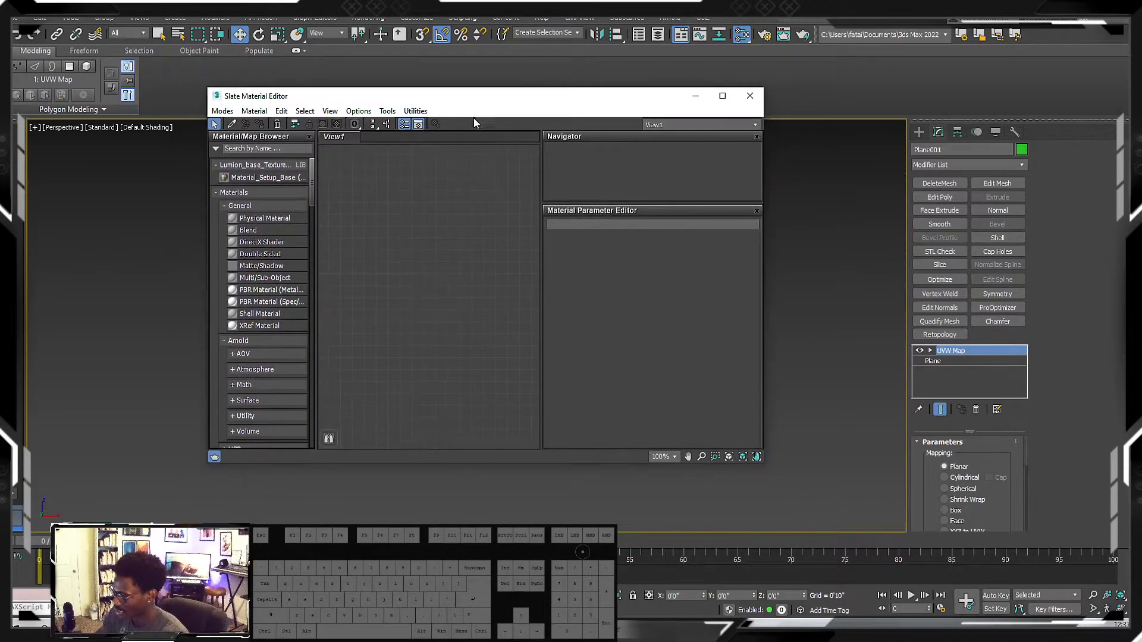
{"action": "left_click_drag", "start_coordinate": [762, 459], "coordinate": [829, 486]}
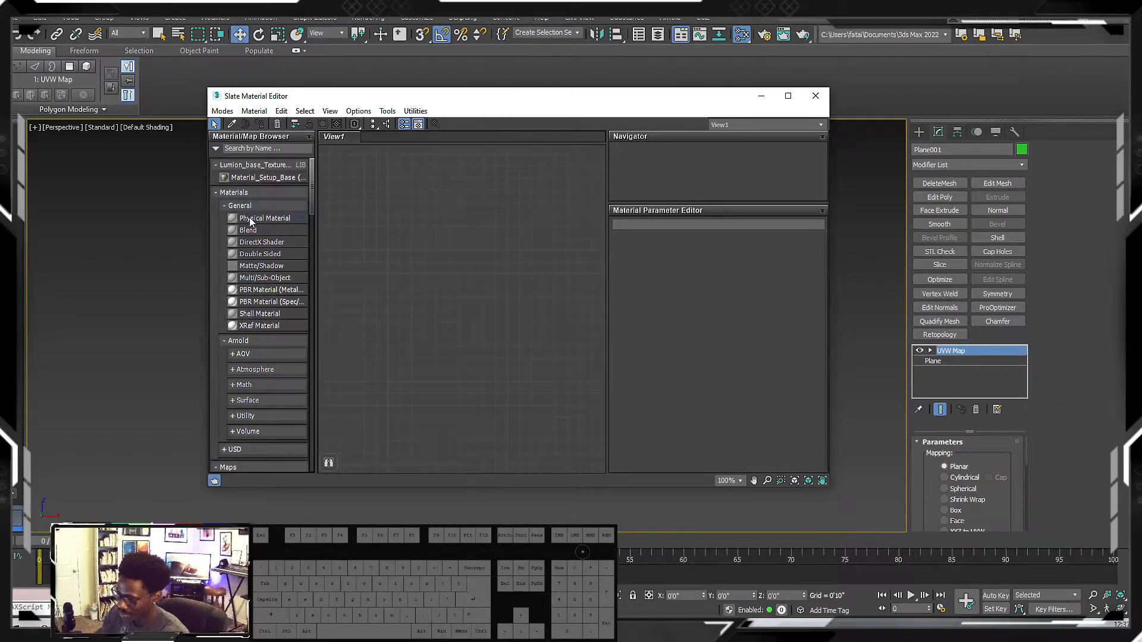
- Add a Physical Material node to View1 and leave empty space beside it for map nodes
{"action": "left_click", "coordinate": [262, 219]}
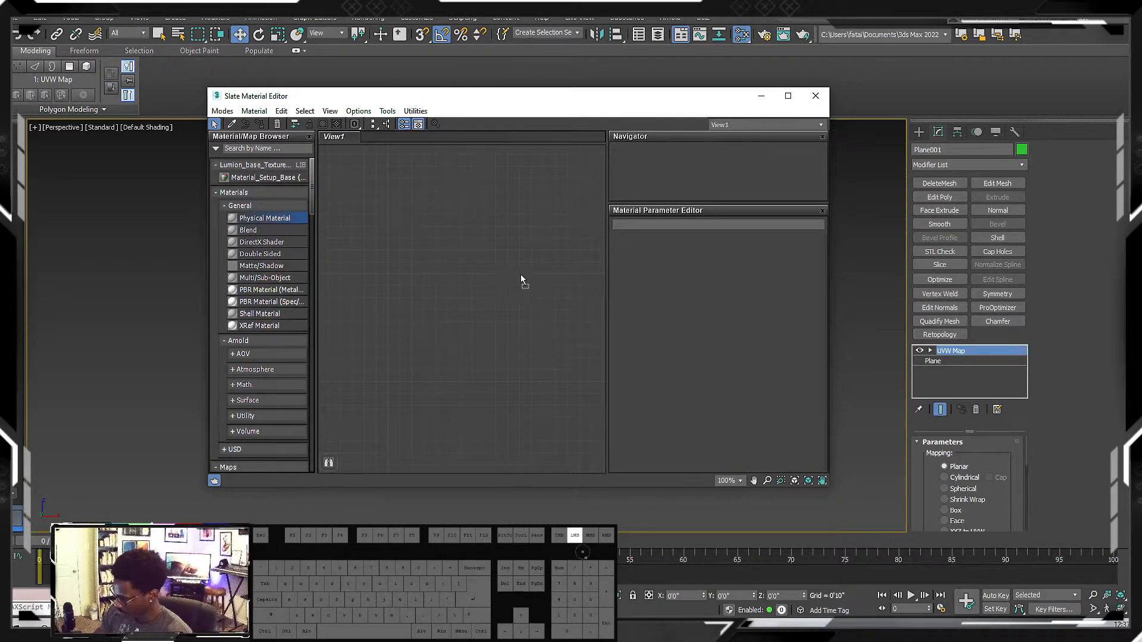
{"action": "left_click_drag", "start_coordinate": [517, 271], "coordinate": [517, 274]}
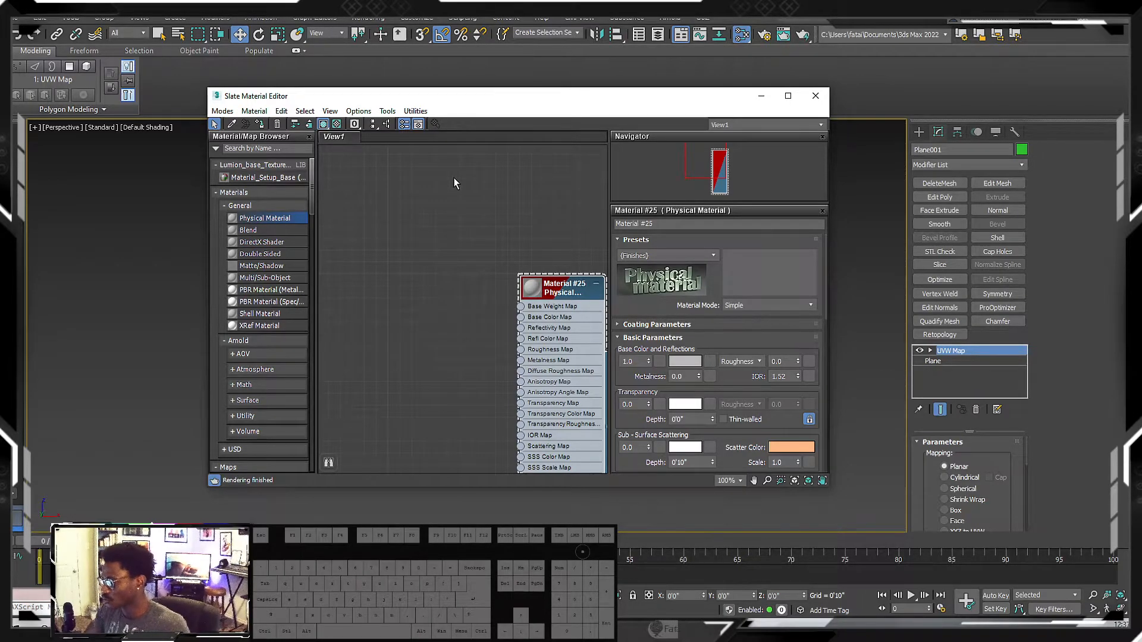
{"action": "scroll", "coordinate": [448, 204], "scroll_direction": "down", "scroll_amount": 5}
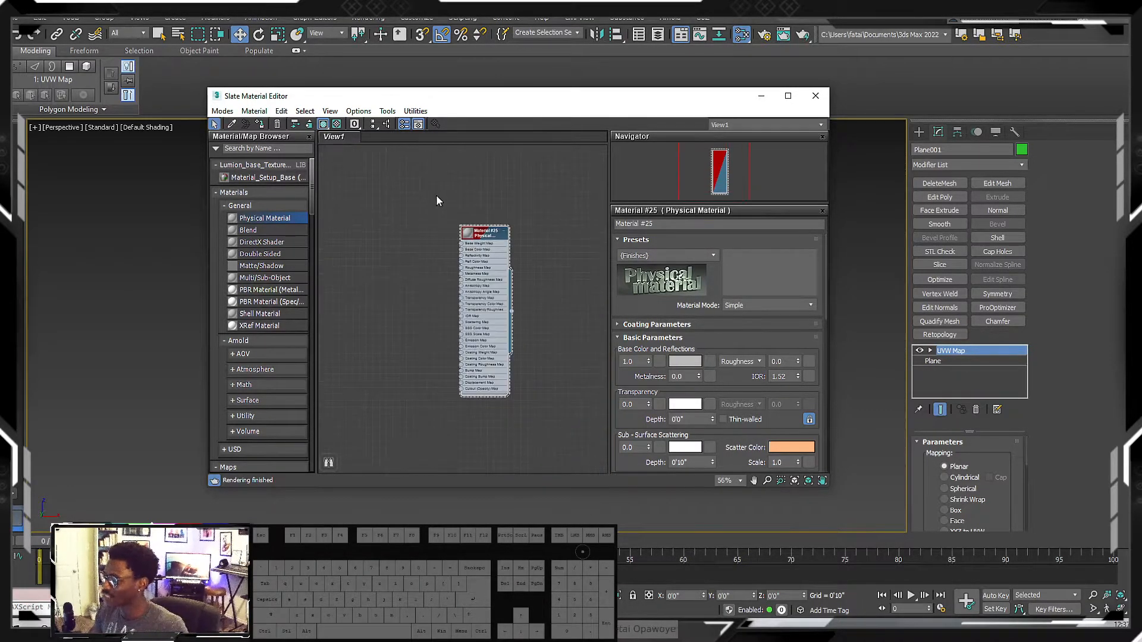
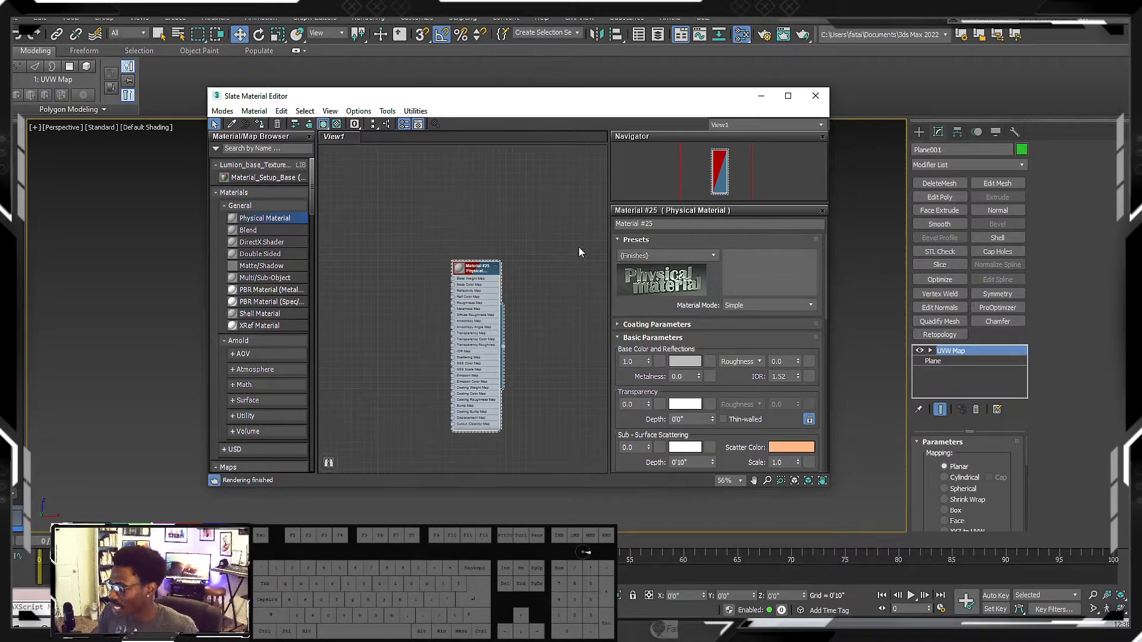
{"action": "middle_click_drag", "start_coordinate": [375, 297], "coordinate": [452, 287]}
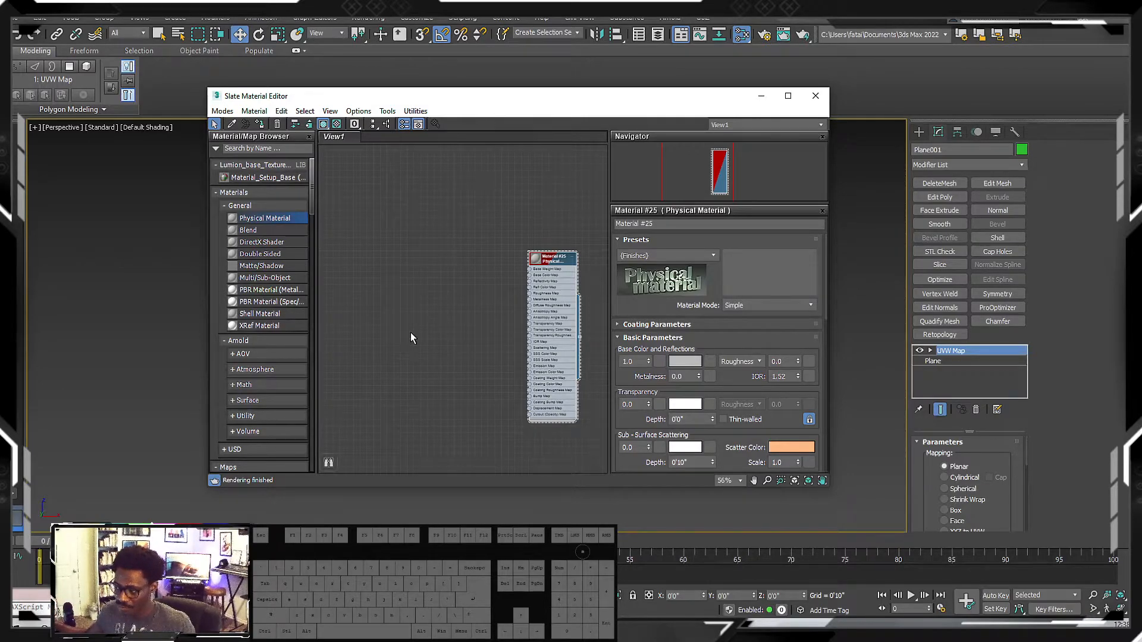
{"action": "right_click", "coordinate": [393, 273]}
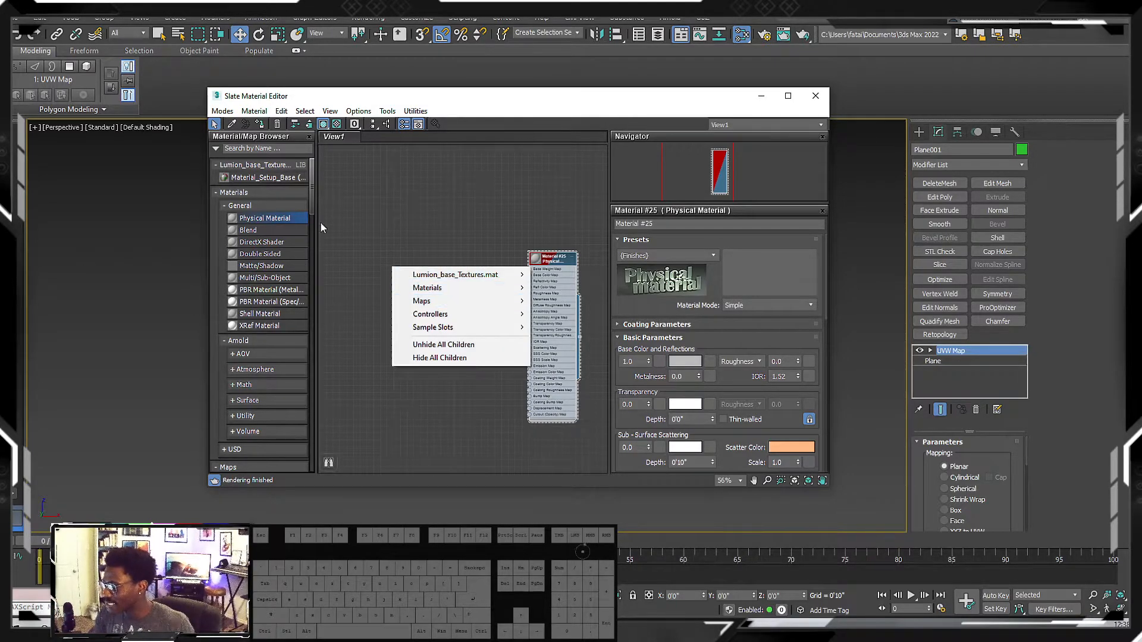
{"action": "left_click", "coordinate": [365, 229]}
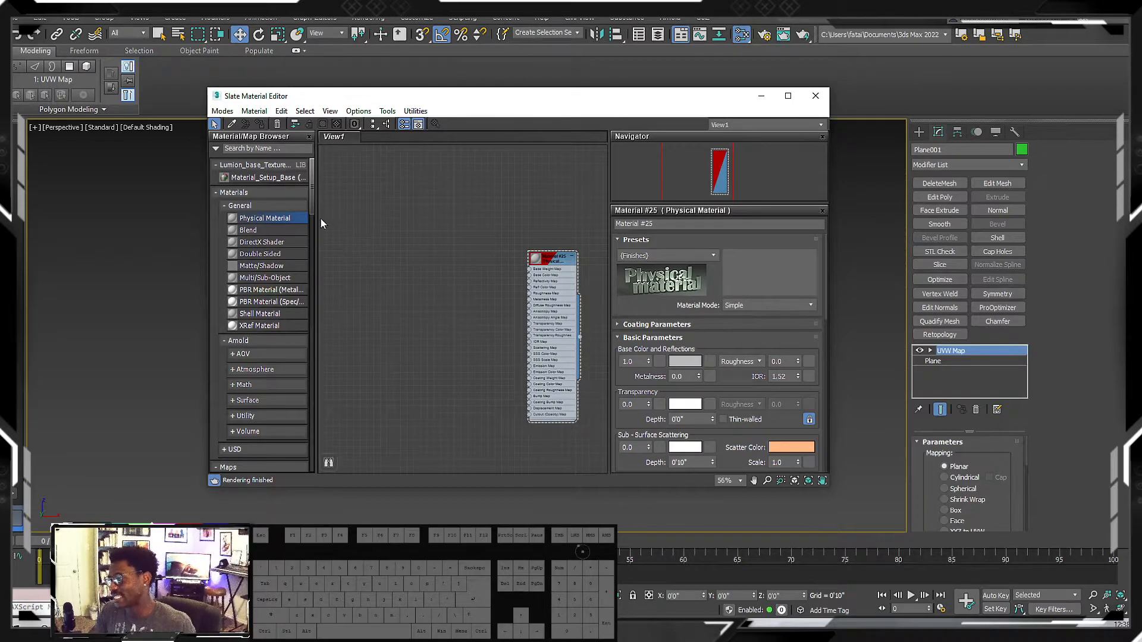
{"action": "right_click", "coordinate": [381, 213]}
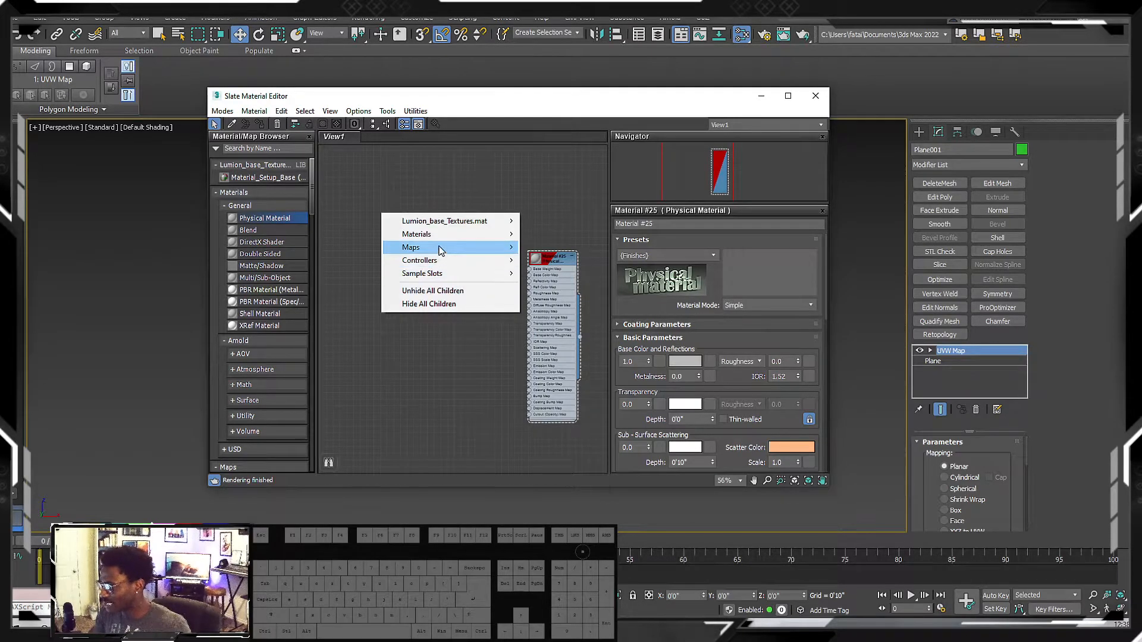
{"action": "mouse_move", "coordinate": [441, 247]}
{"action": "mouse_move", "coordinate": [578, 263]}
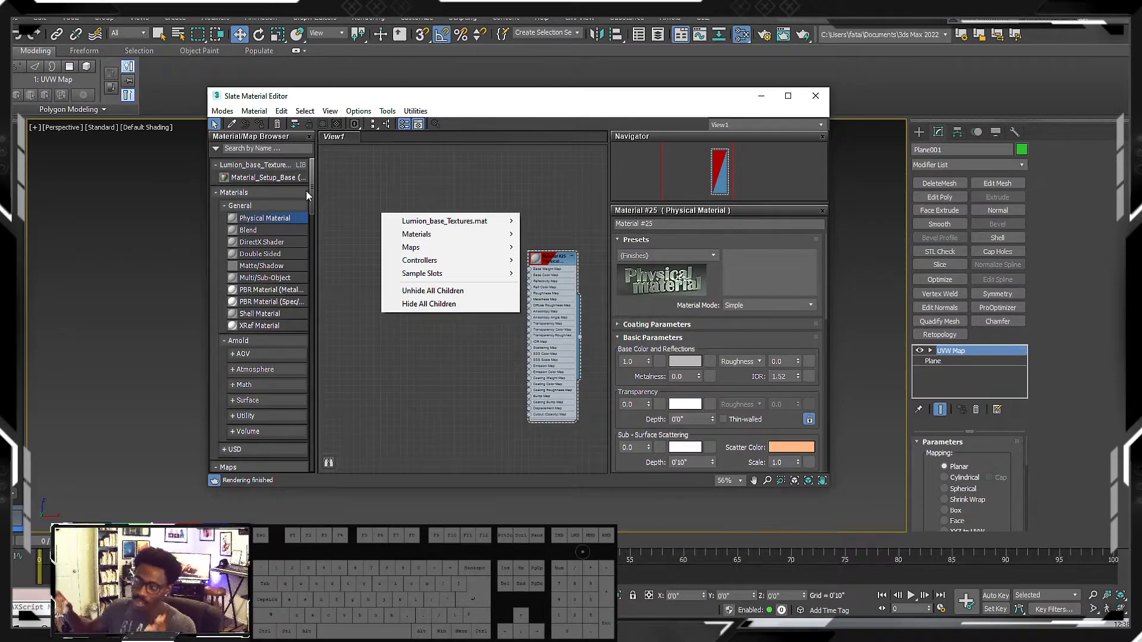
- Search the Material/Map Browser for "bitmap" and clear the search again
{"action": "left_click", "coordinate": [277, 148]}
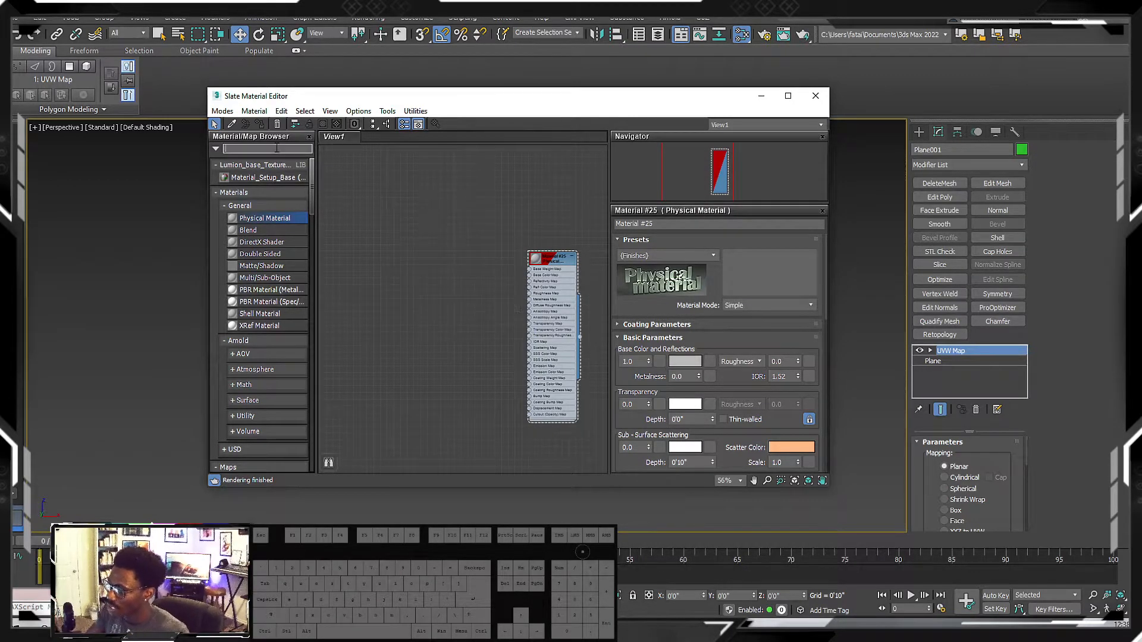
{"action": "type", "text": "bitma"}
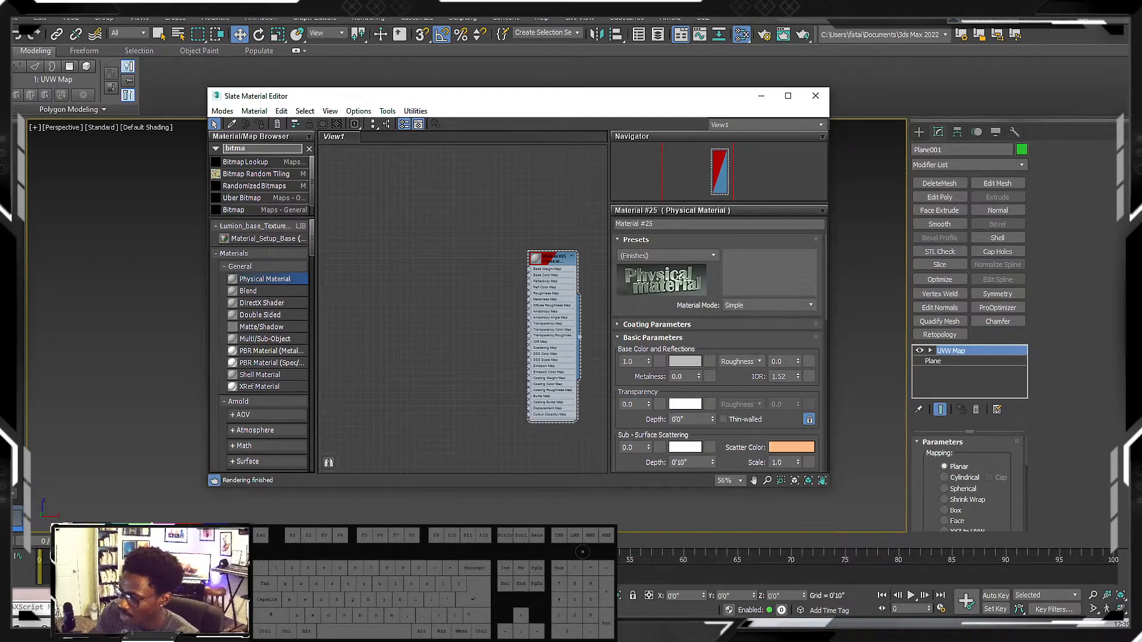
{"action": "type", "text": "p"}
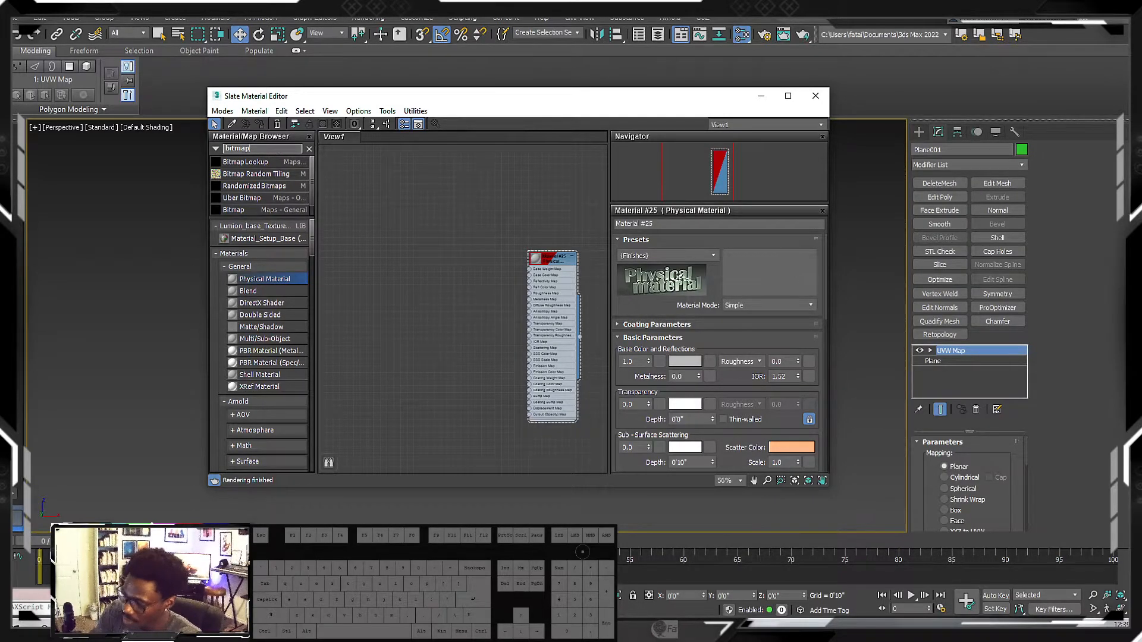
{"action": "left_click", "coordinate": [265, 148]}
{"action": "left_click_drag", "start_coordinate": [265, 148], "coordinate": [192, 132]}
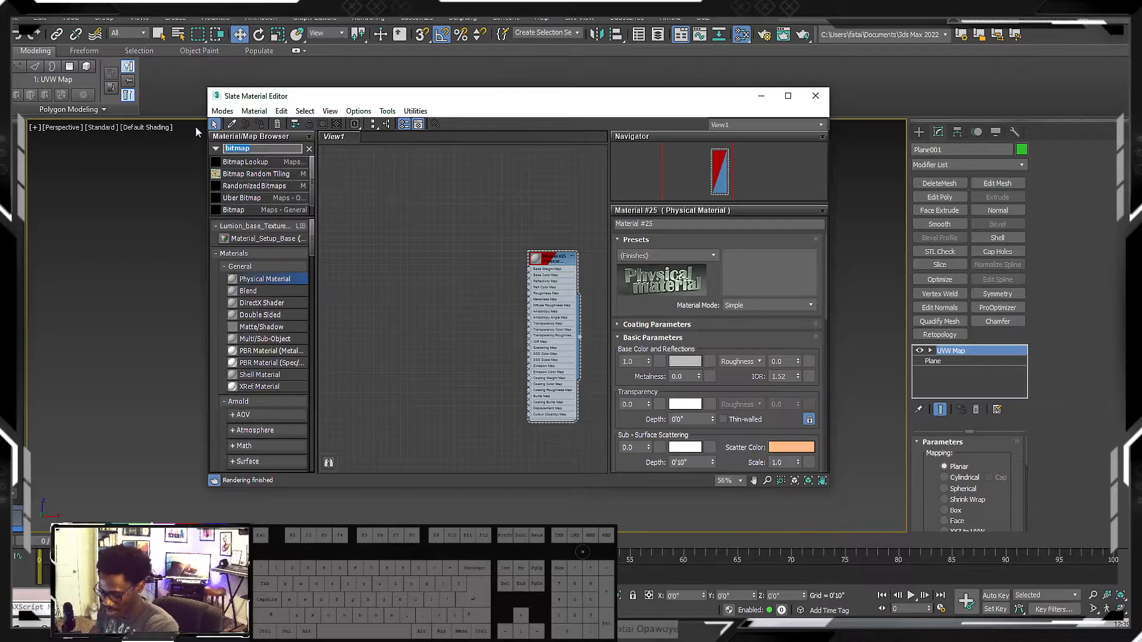
{"action": "key", "text": "BackSpace"}
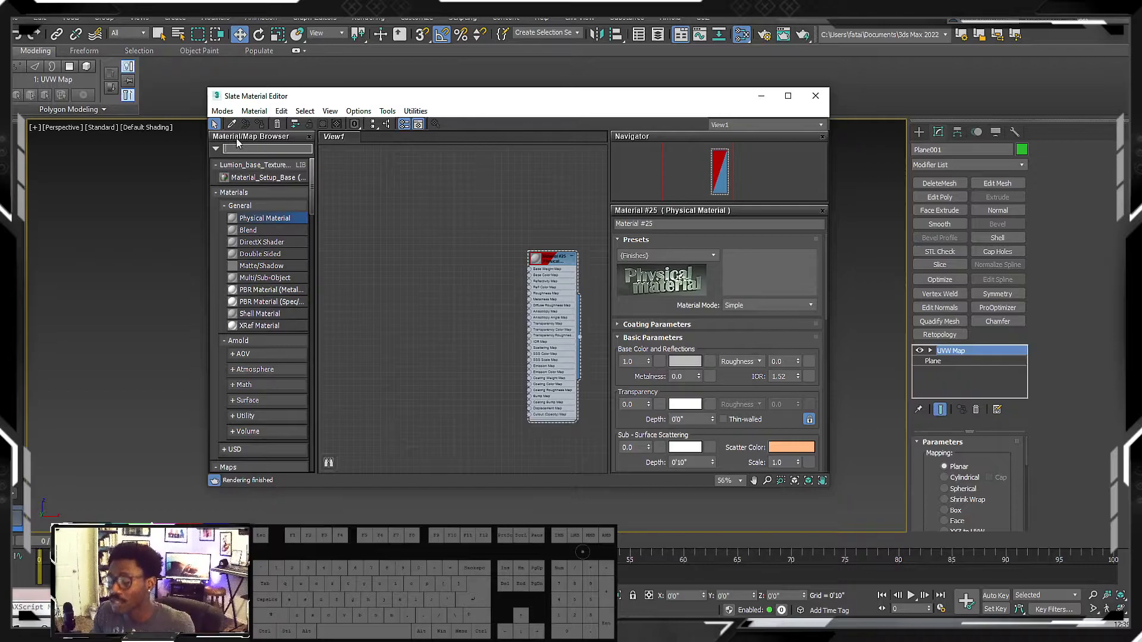
- Add a general Bitmap map node beside the Physical Material, cancelling the image file selection
{"action": "right_click", "coordinate": [392, 260]}
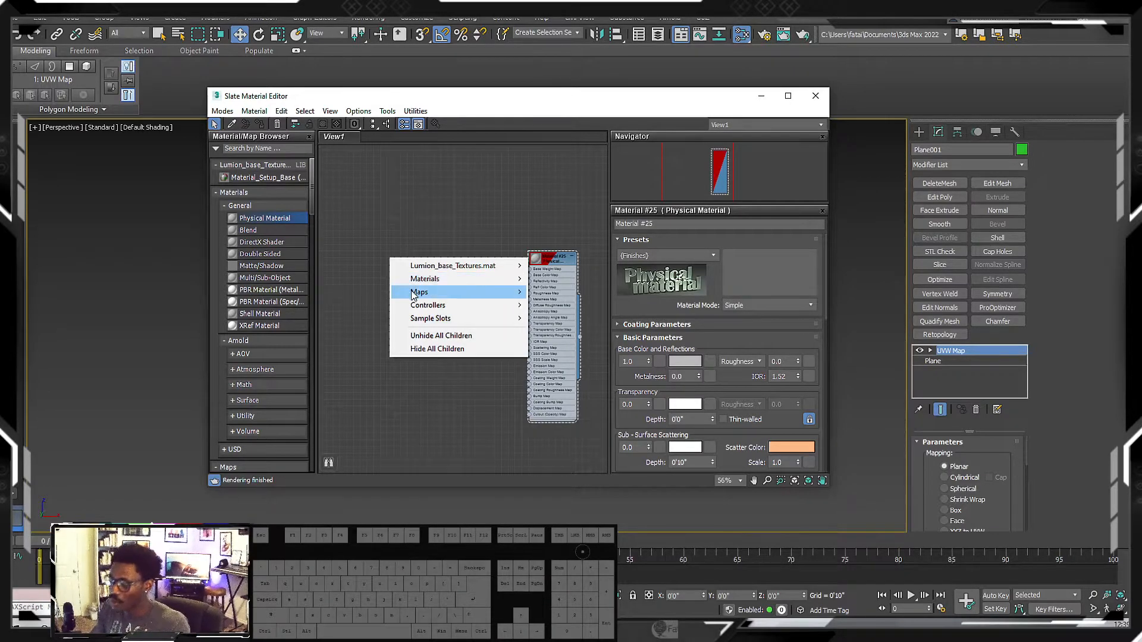
{"action": "mouse_move", "coordinate": [413, 294]}
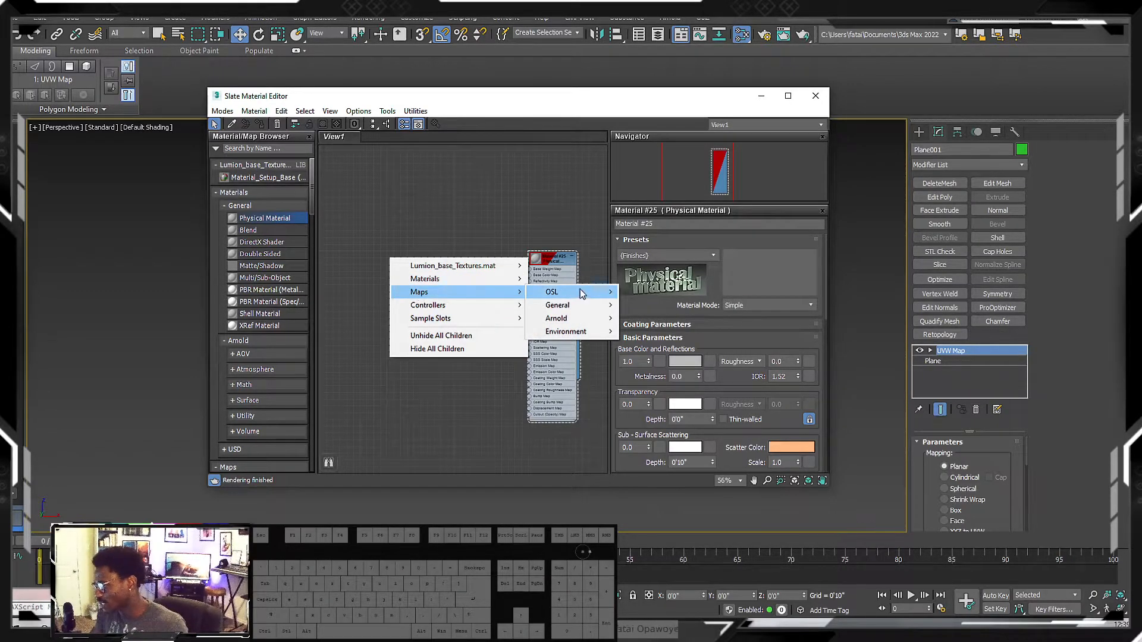
{"action": "mouse_move", "coordinate": [578, 306]}
{"action": "left_click", "coordinate": [642, 120]}
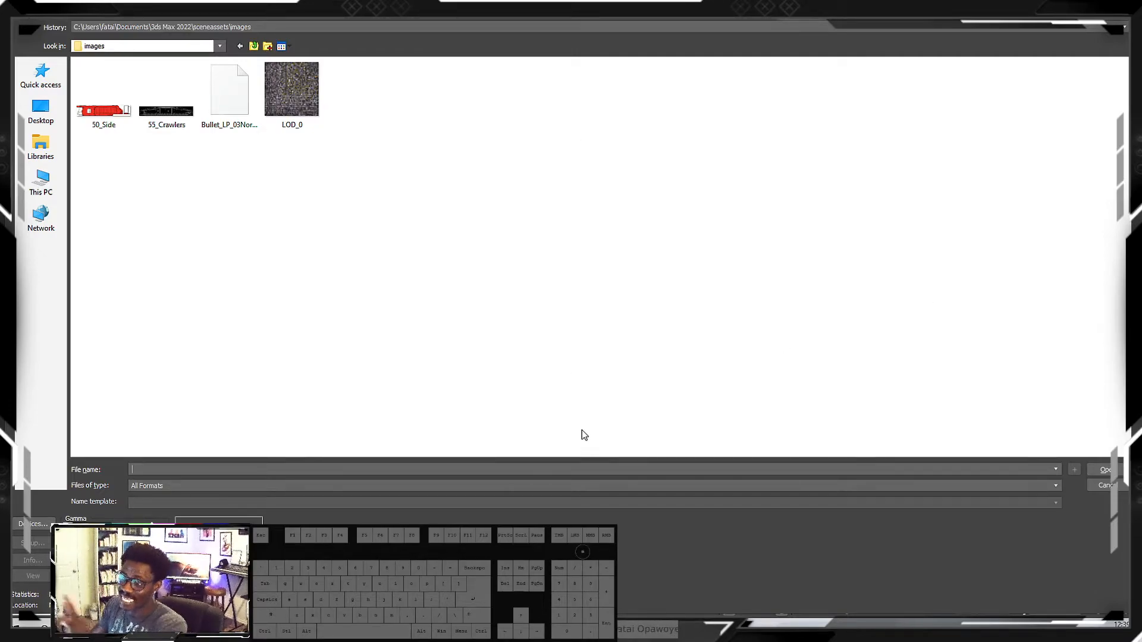
{"action": "left_click", "coordinate": [1104, 485]}
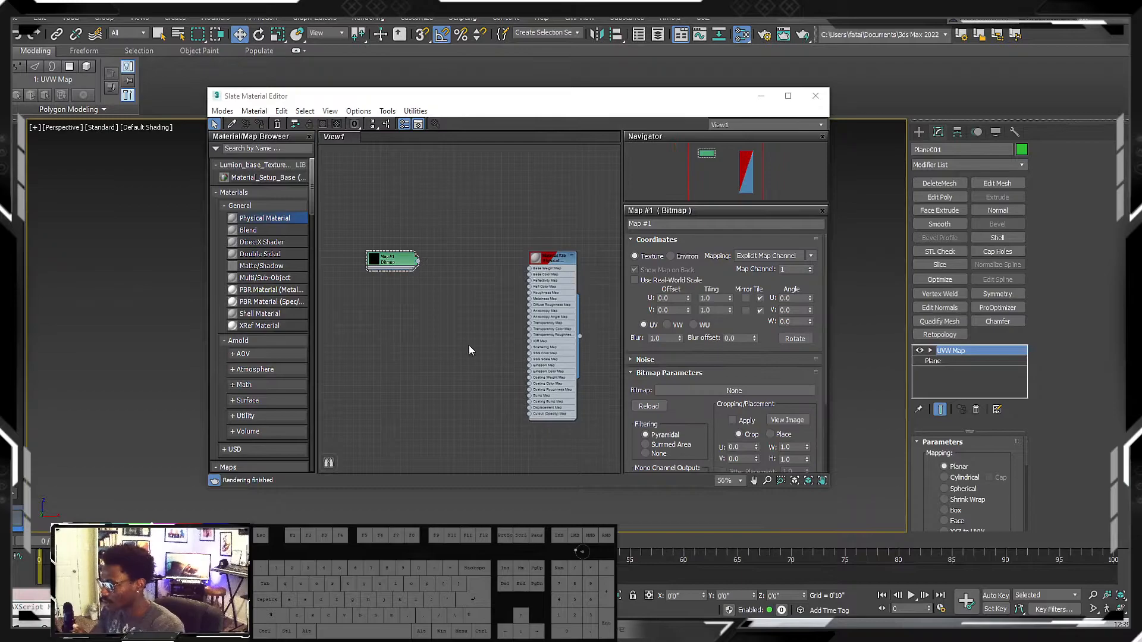
- Select the Bitmap node, view it up close, and enlarge the Navigator above the parameter editor
{"action": "left_click_drag", "start_coordinate": [351, 215], "coordinate": [416, 343]}
{"action": "middle_click_drag", "start_coordinate": [398, 235], "coordinate": [494, 281]}
{"action": "scroll", "coordinate": [423, 258], "scroll_direction": "up", "scroll_amount": 5}
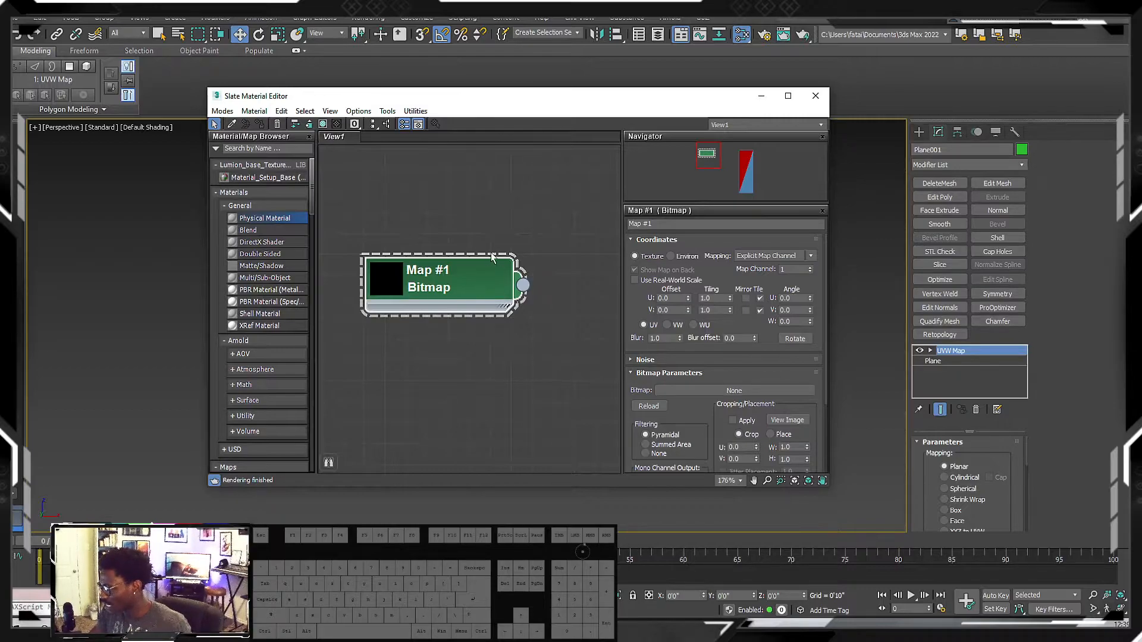
{"action": "scroll", "coordinate": [473, 255], "scroll_direction": "down", "scroll_amount": 3}
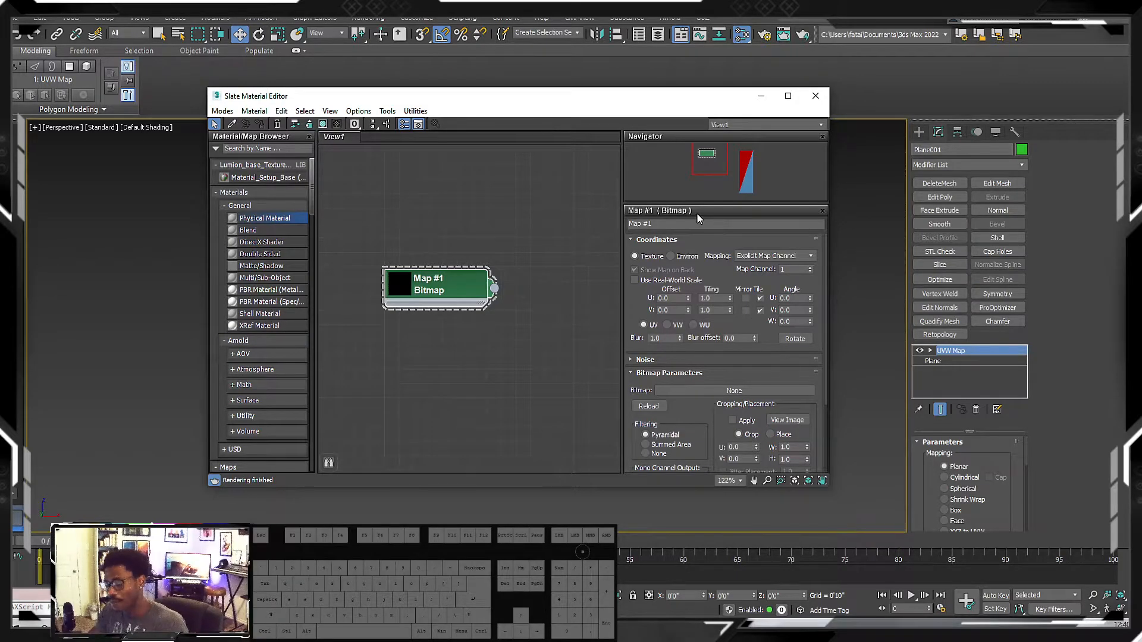
{"action": "left_click_drag", "start_coordinate": [697, 214], "coordinate": [728, 422]}
{"action": "left_click_drag", "start_coordinate": [691, 388], "coordinate": [689, 240]}
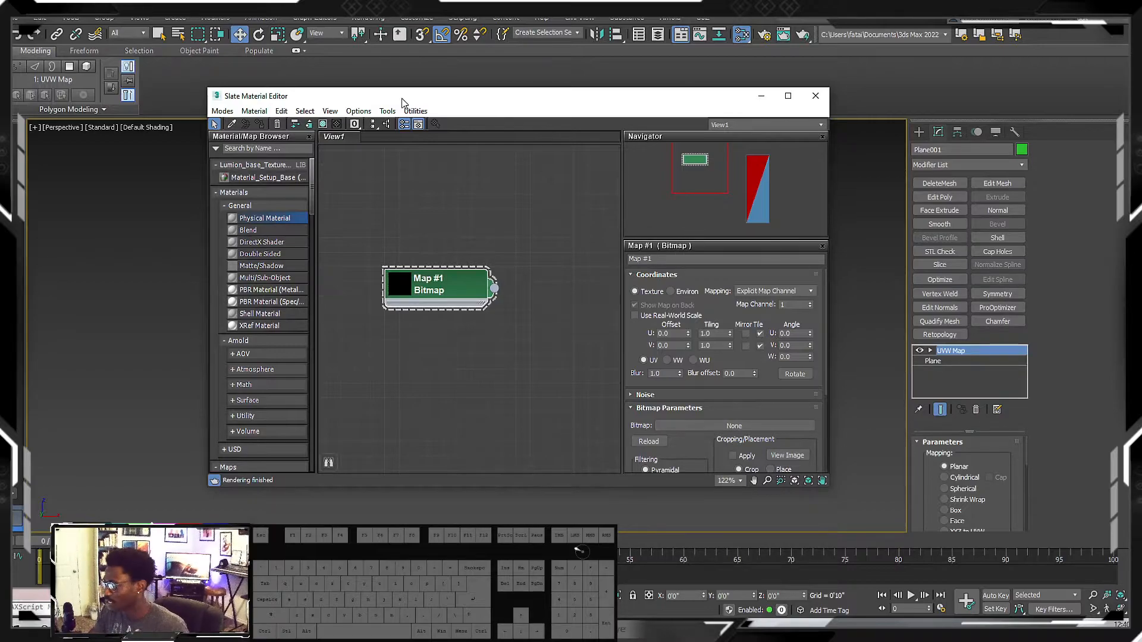
- Review which panels of the Slate Material Editor are switched on
{"action": "left_click", "coordinate": [388, 111]}
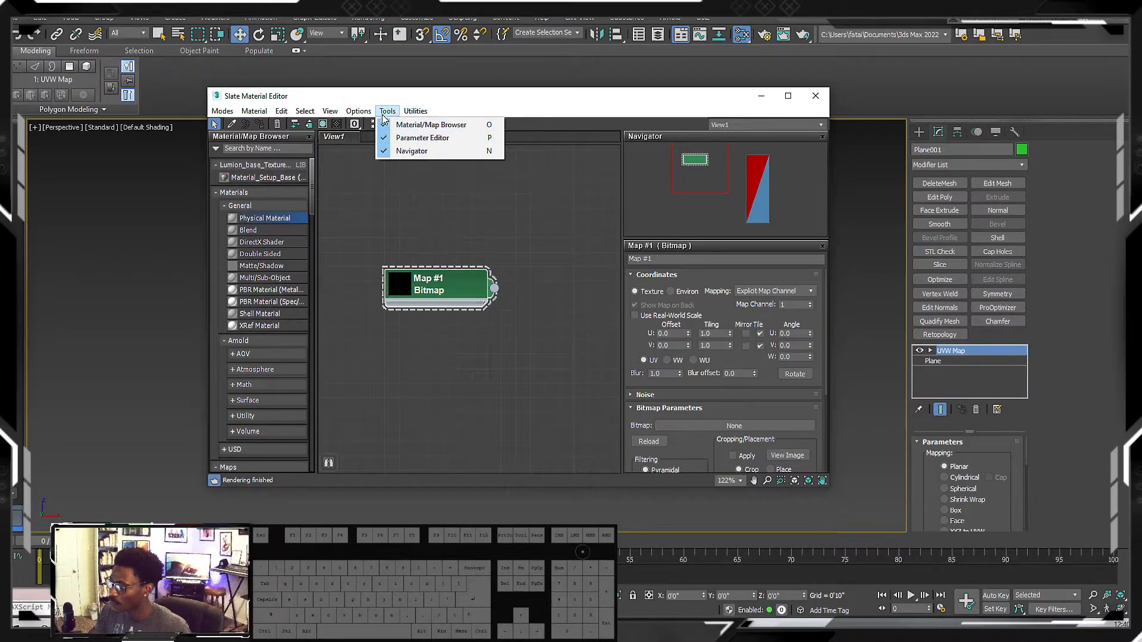
{"action": "left_click", "coordinate": [405, 113]}
{"action": "left_click", "coordinate": [404, 113]}
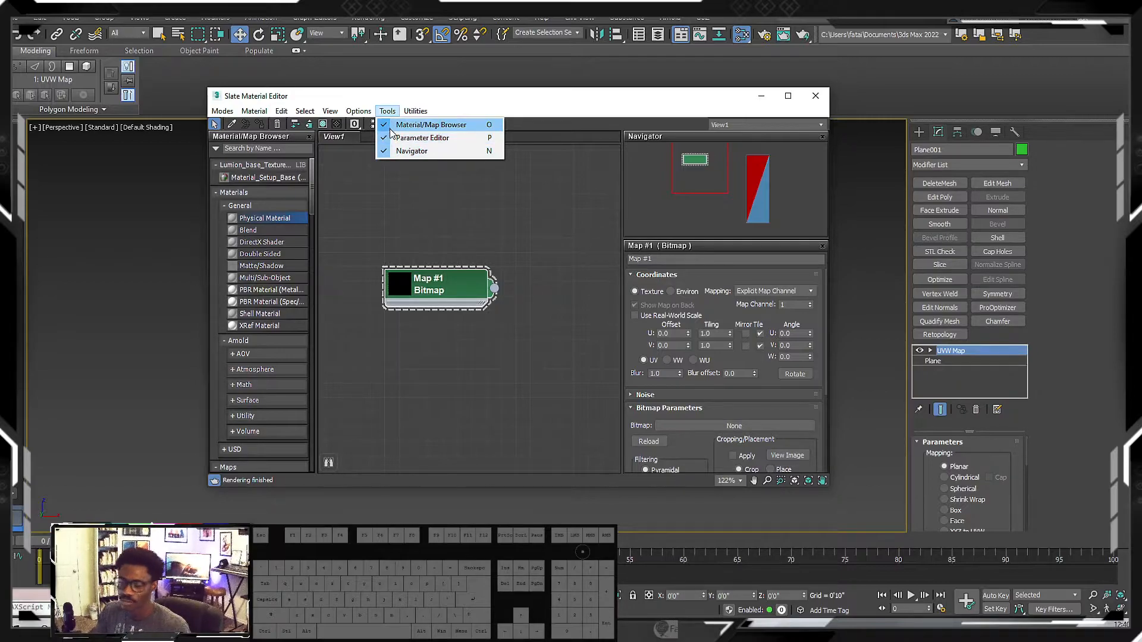
{"action": "left_click", "coordinate": [492, 196]}
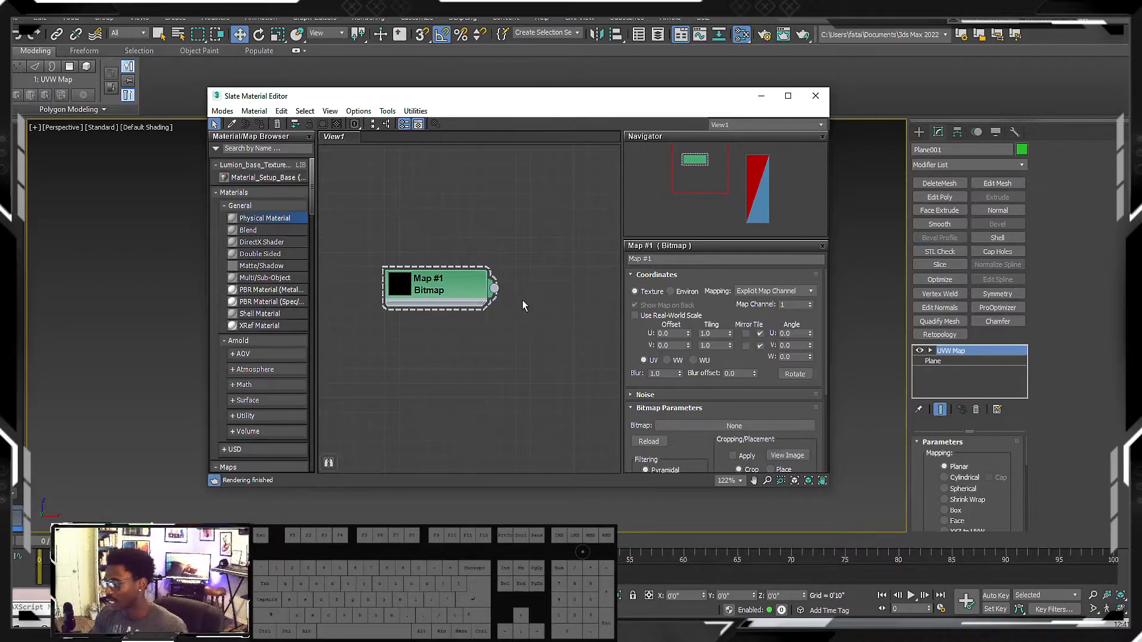
- Load PSTR-ZELDA005.jpg from the zelda folder inside the Desktop's pool folder into the Bitmap node
{"action": "middle_click_drag", "start_coordinate": [490, 300], "coordinate": [507, 298]}
{"action": "left_click", "coordinate": [469, 279]}
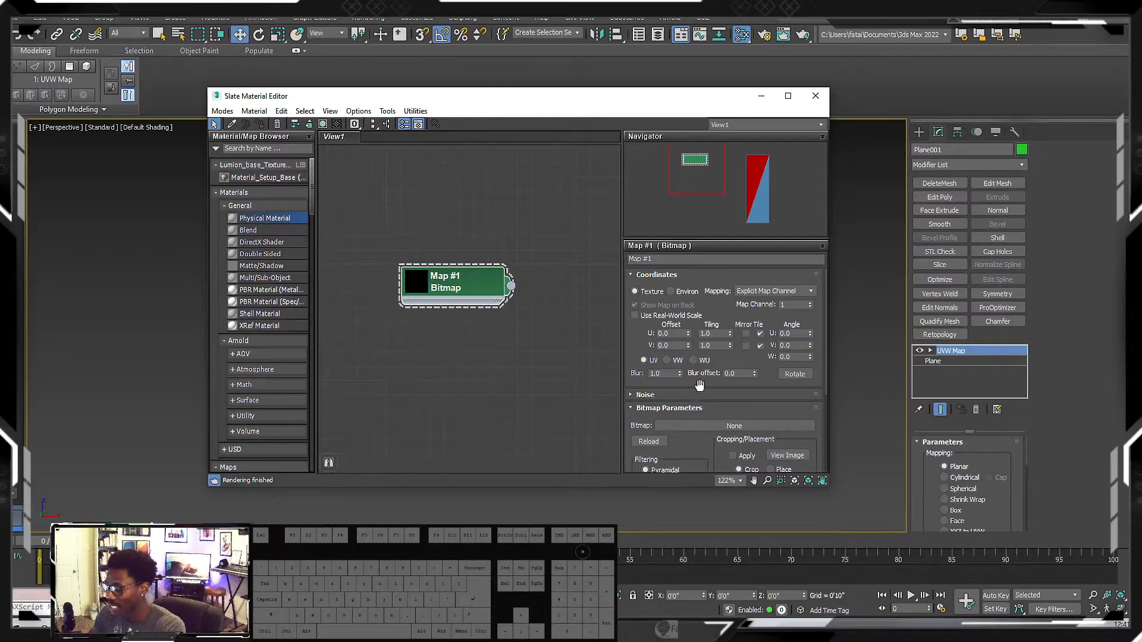
{"action": "scroll", "coordinate": [699, 385], "scroll_direction": "down", "scroll_amount": 3}
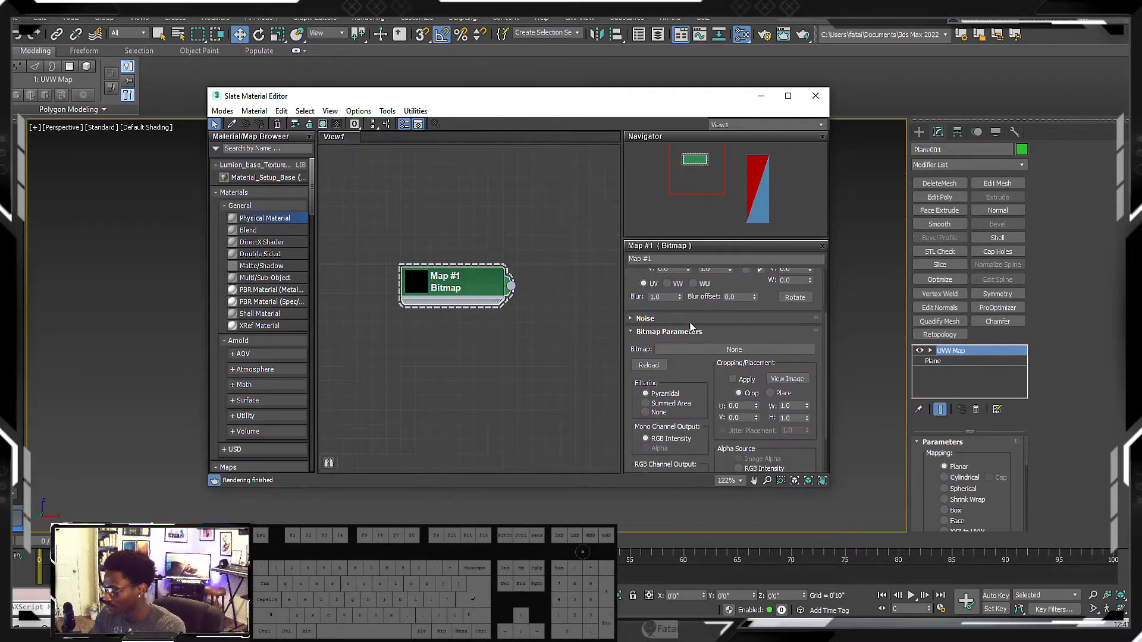
{"action": "left_click", "coordinate": [718, 350]}
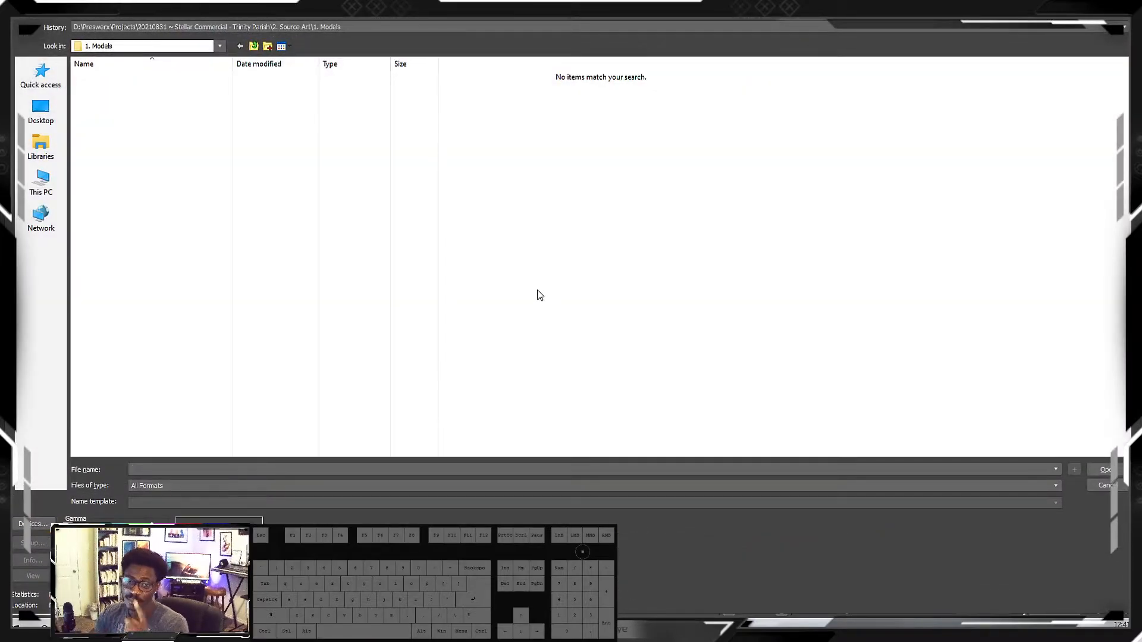
{"action": "left_click", "coordinate": [426, 27]}
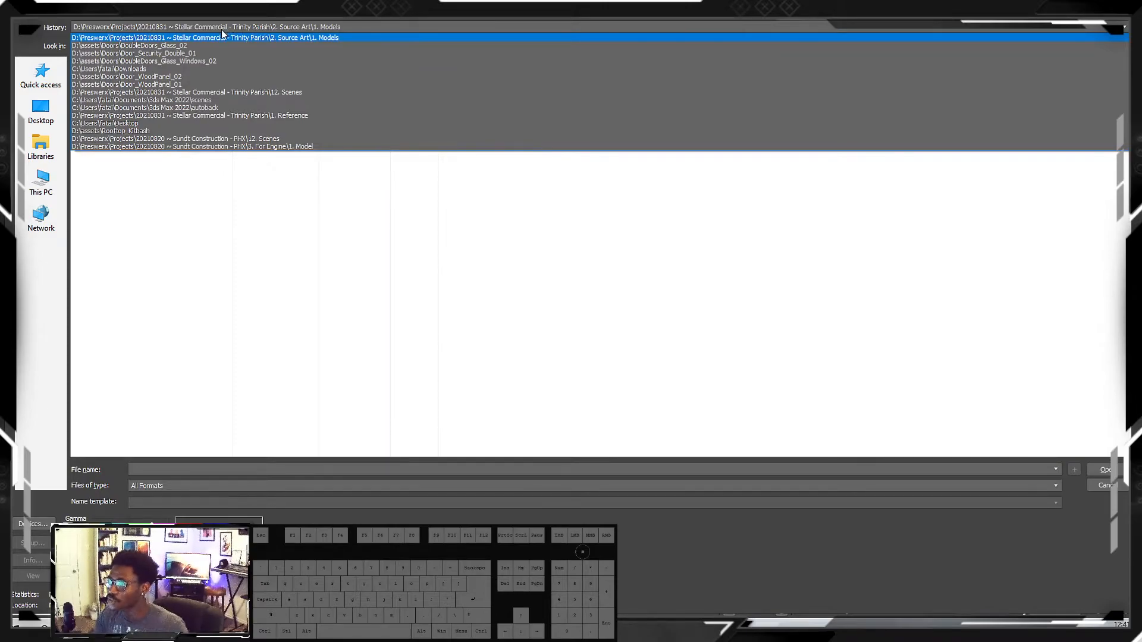
{"action": "left_click", "coordinate": [41, 110]}
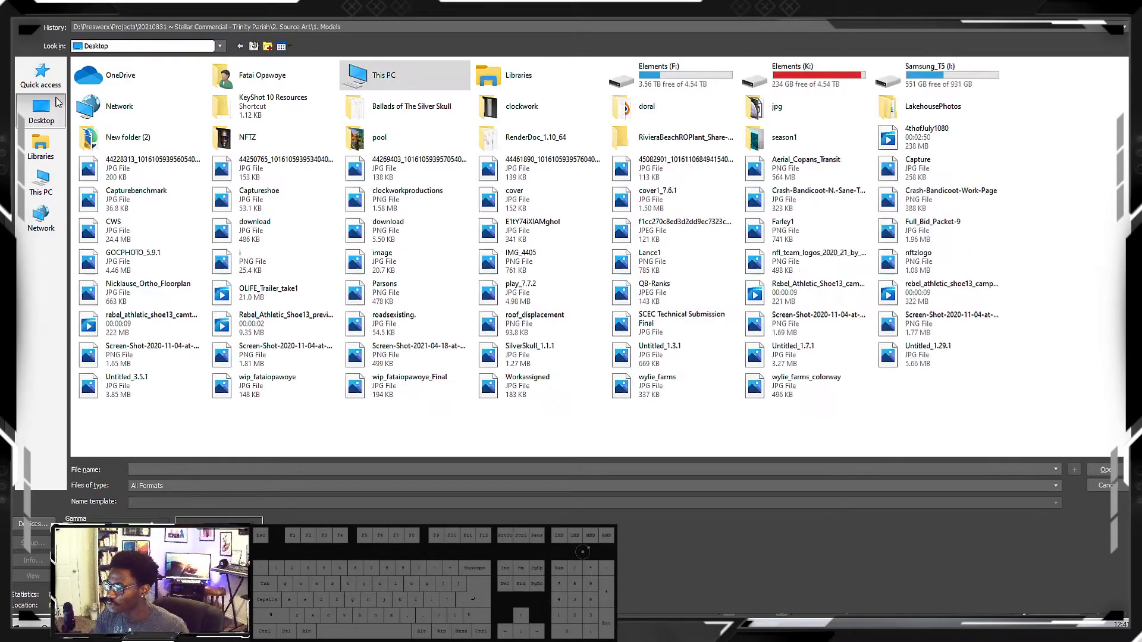
{"action": "double_click", "coordinate": [369, 136]}
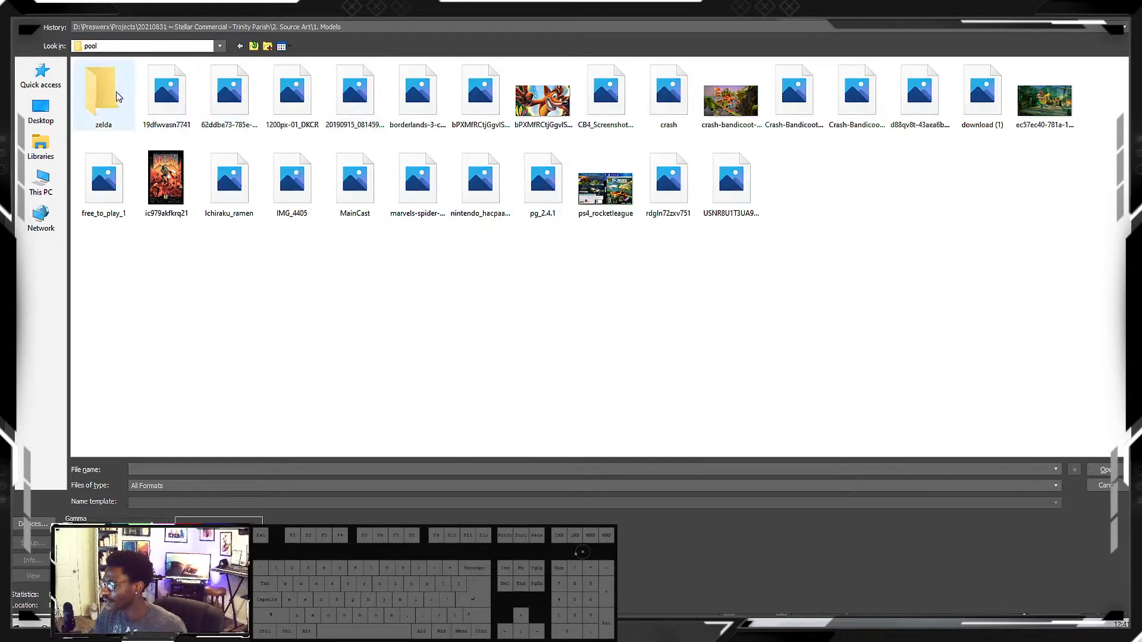
{"action": "double_click", "coordinate": [101, 99]}
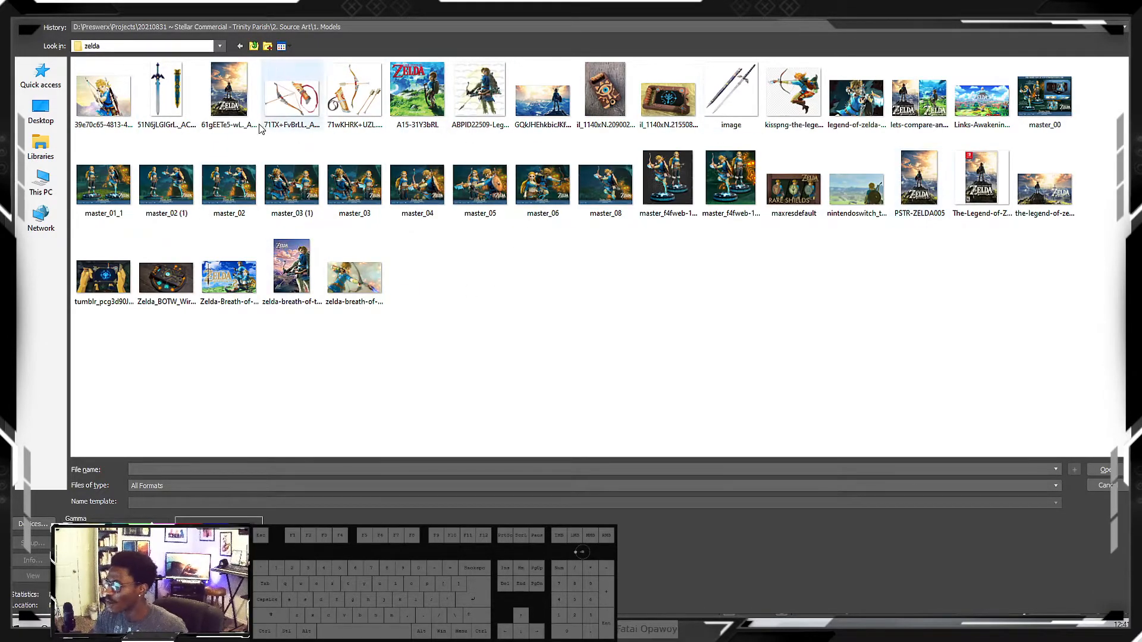
{"action": "left_click", "coordinate": [223, 91]}
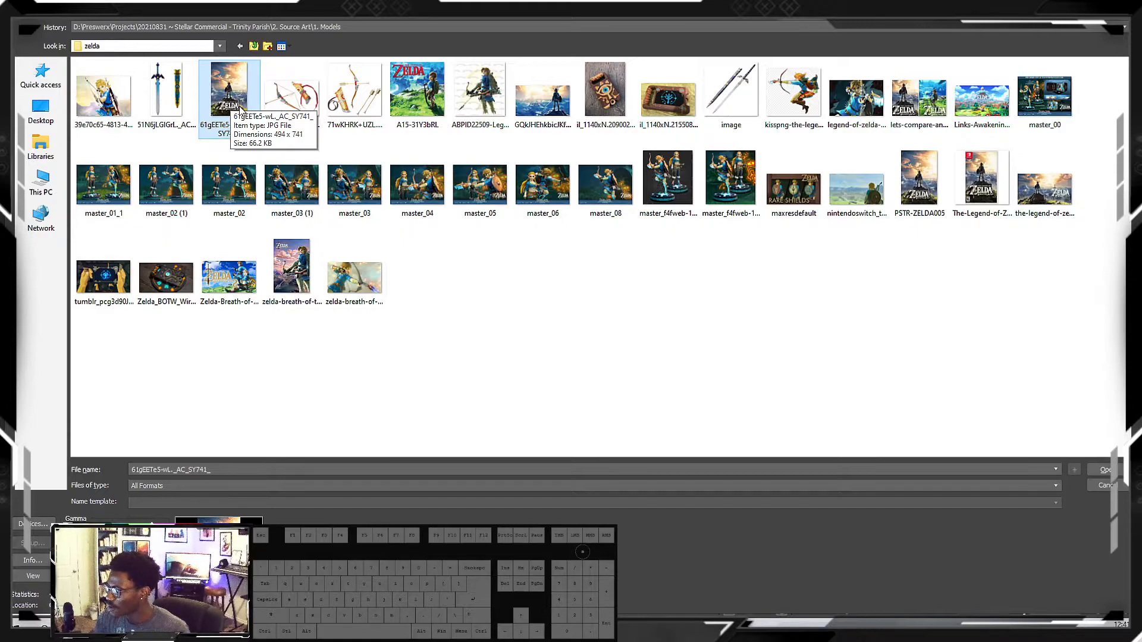
{"action": "double_click", "coordinate": [929, 195]}
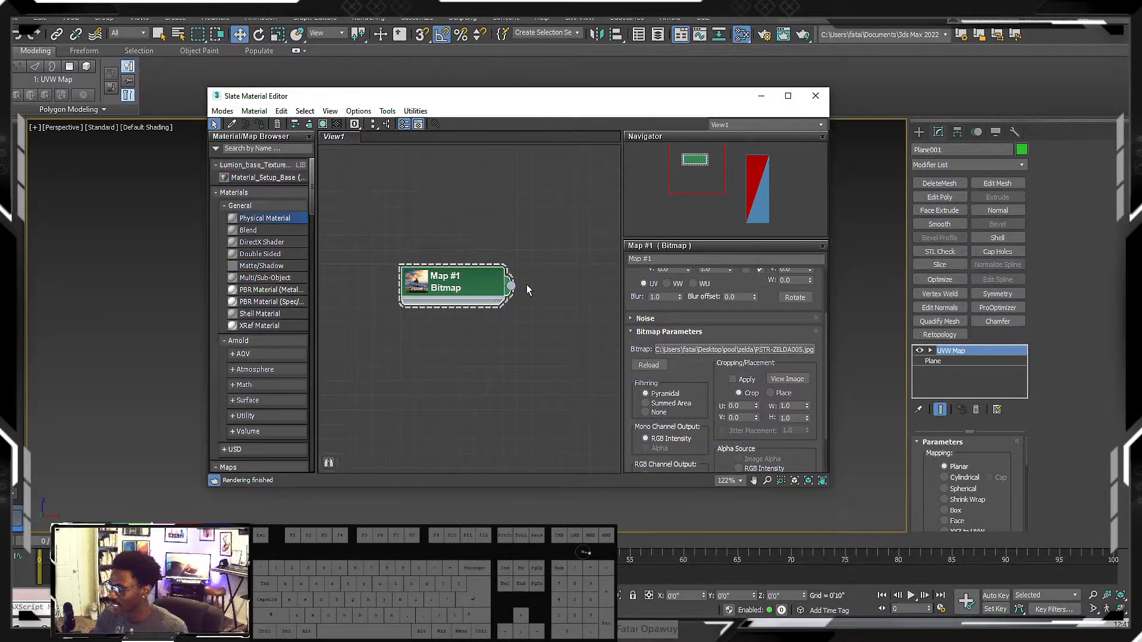
- Open the bitmap's cropping/placement image view and place it over the Slate Material Editor
{"action": "middle_click_drag", "start_coordinate": [534, 293], "coordinate": [496, 279]}
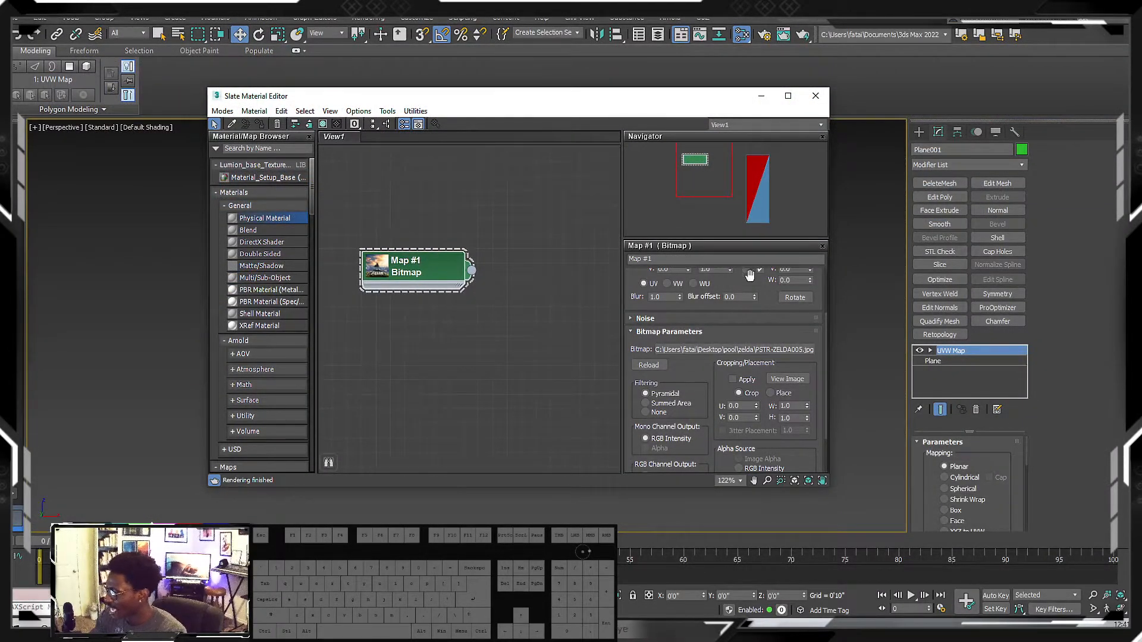
{"action": "scroll", "coordinate": [711, 318], "scroll_direction": "up", "scroll_amount": 3}
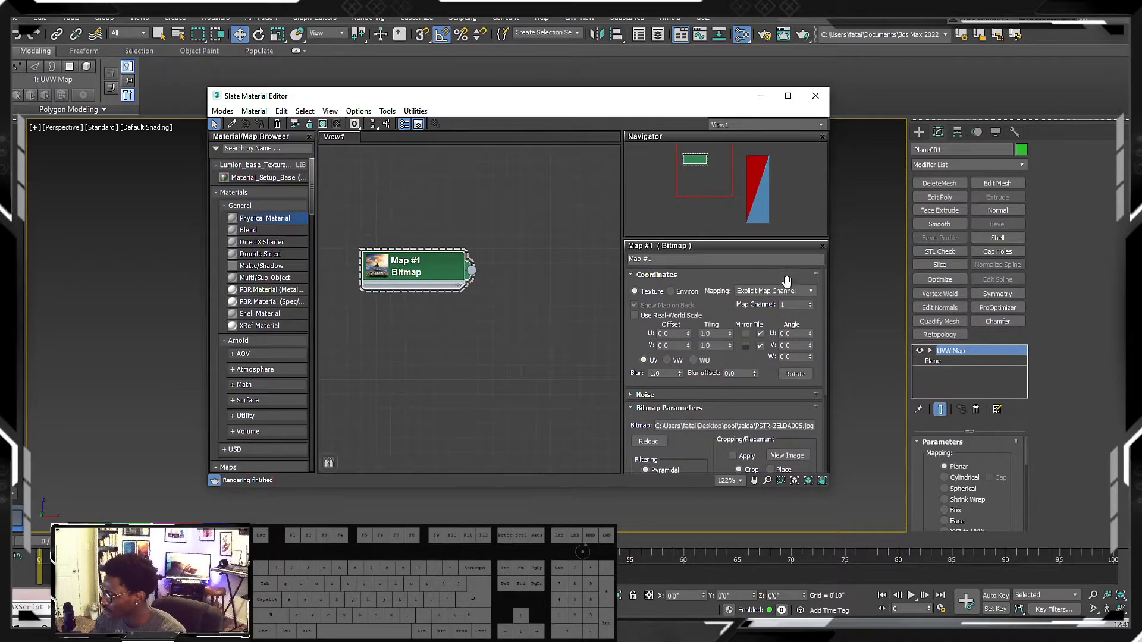
{"action": "left_click_drag", "start_coordinate": [726, 313], "coordinate": [728, 276]}
{"action": "left_click_drag", "start_coordinate": [732, 362], "coordinate": [737, 271]}
{"action": "left_click_drag", "start_coordinate": [706, 349], "coordinate": [701, 333]}
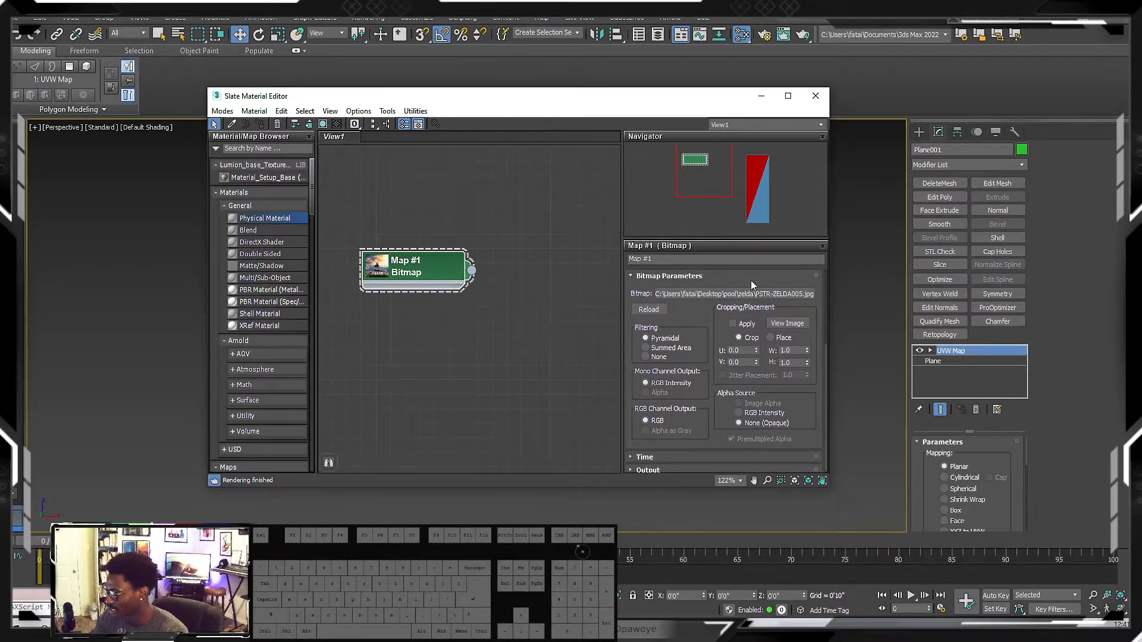
{"action": "left_click", "coordinate": [786, 323]}
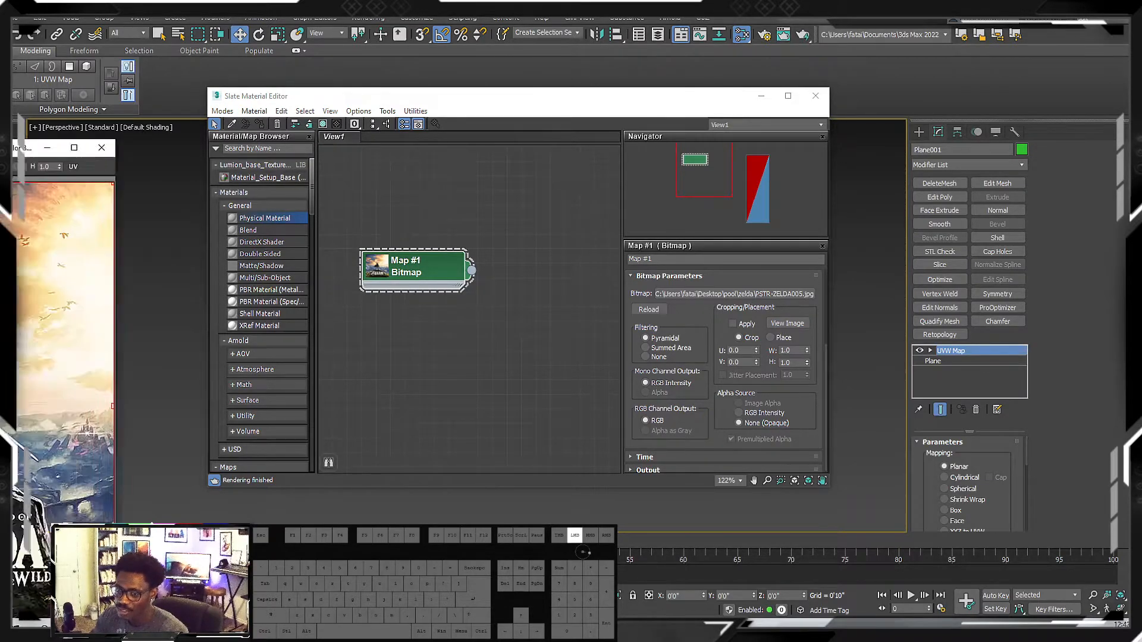
{"action": "left_click_drag", "start_coordinate": [536, 129], "coordinate": [515, 77]}
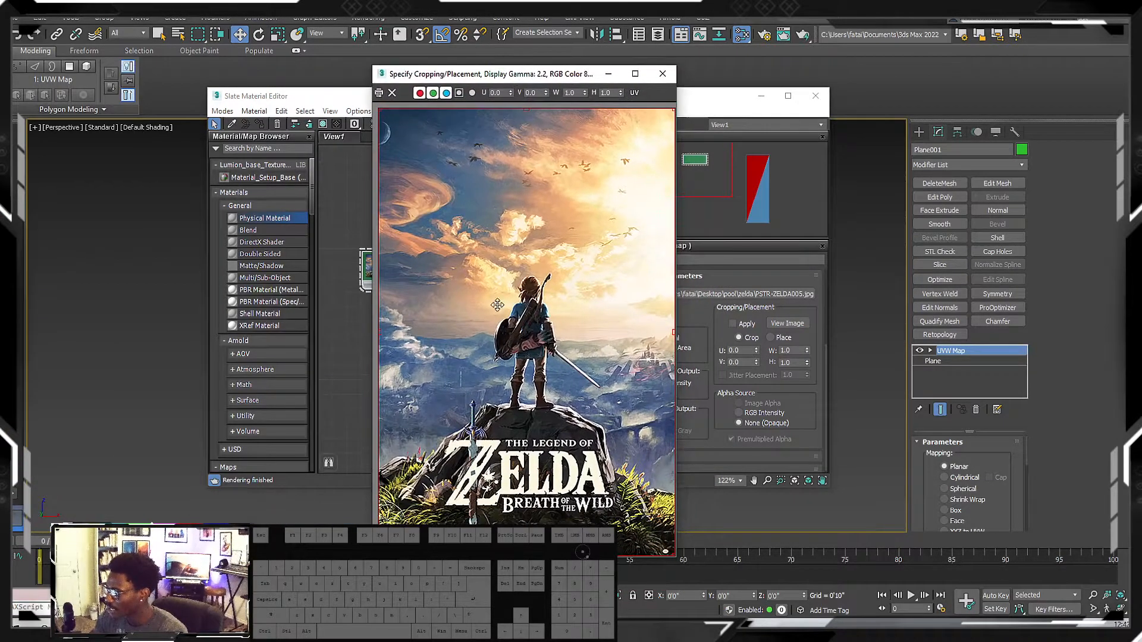
- Check the poster image's width, height and pixel data in the image view and close it
{"action": "right_click", "coordinate": [470, 189]}
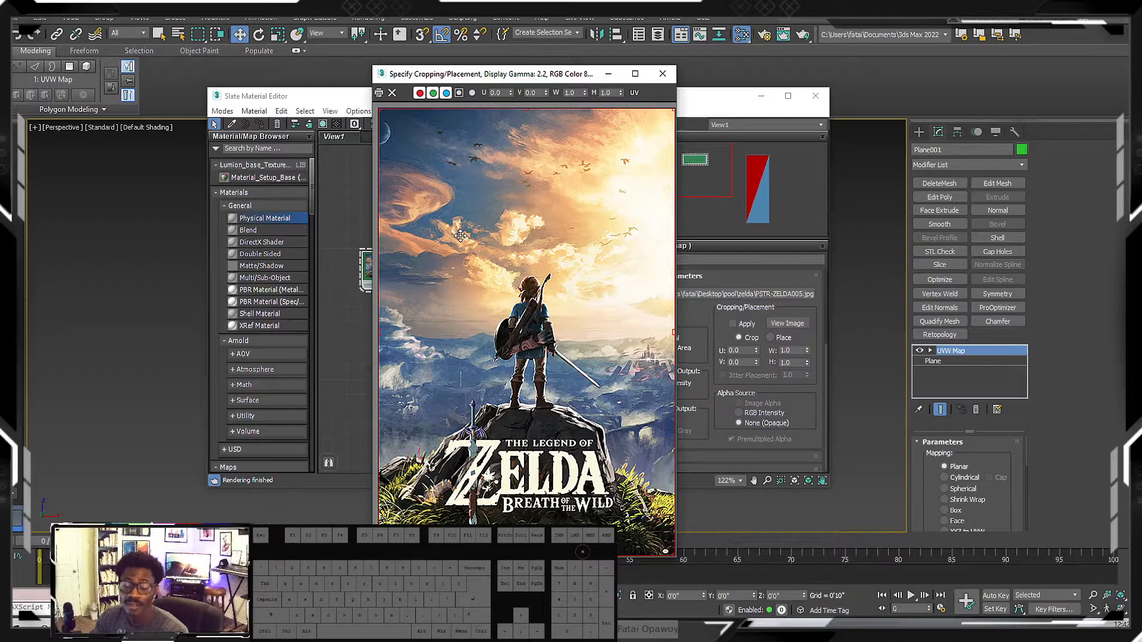
{"action": "right_click", "coordinate": [492, 195]}
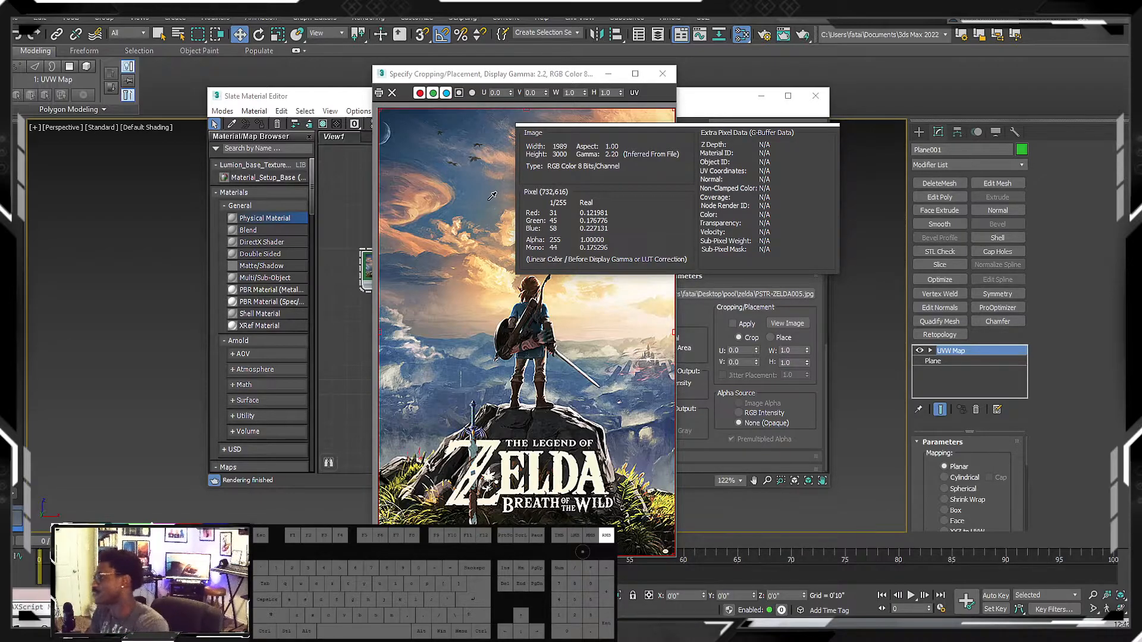
{"action": "right_click_drag", "start_coordinate": [492, 196], "coordinate": [494, 198]}
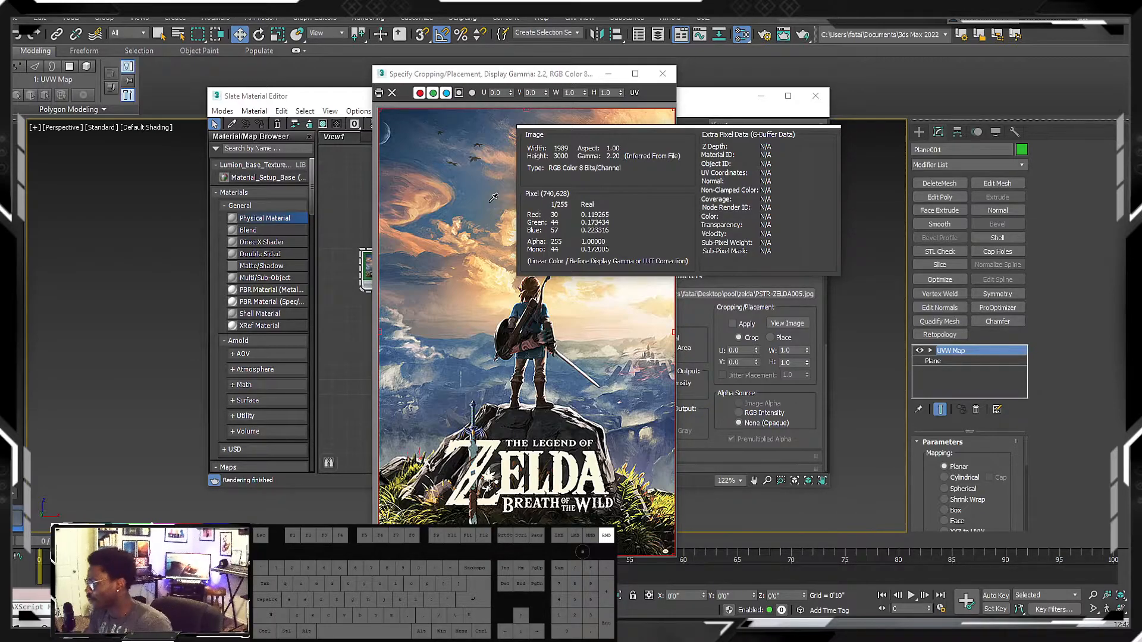
{"action": "right_click_drag", "start_coordinate": [493, 197], "coordinate": [489, 203]}
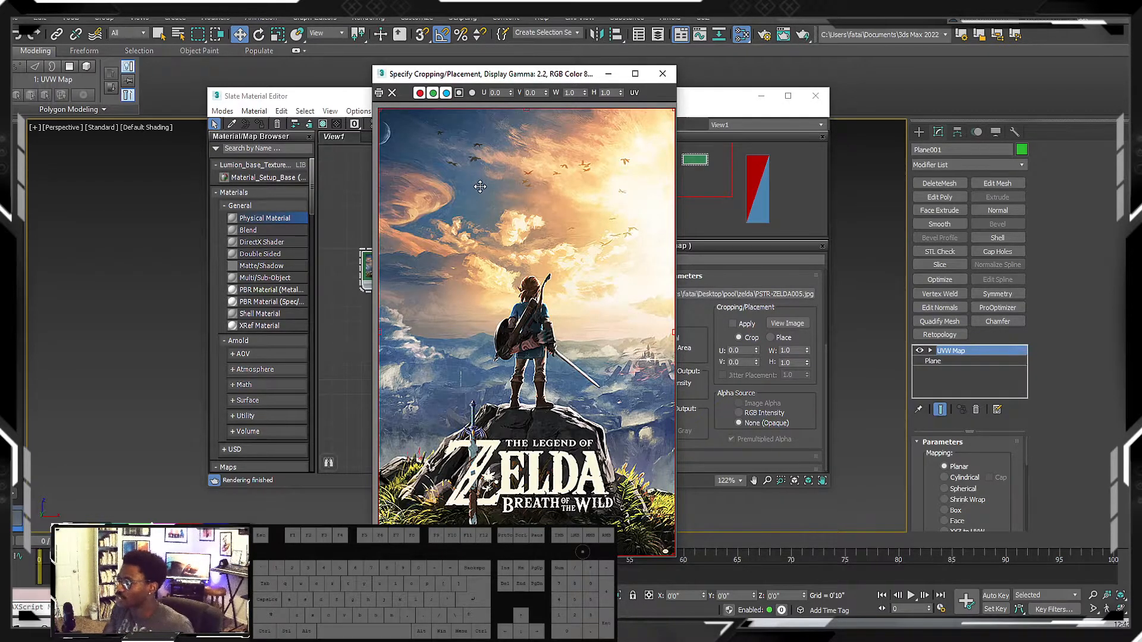
{"action": "right_click_drag", "start_coordinate": [463, 344], "coordinate": [449, 370]}
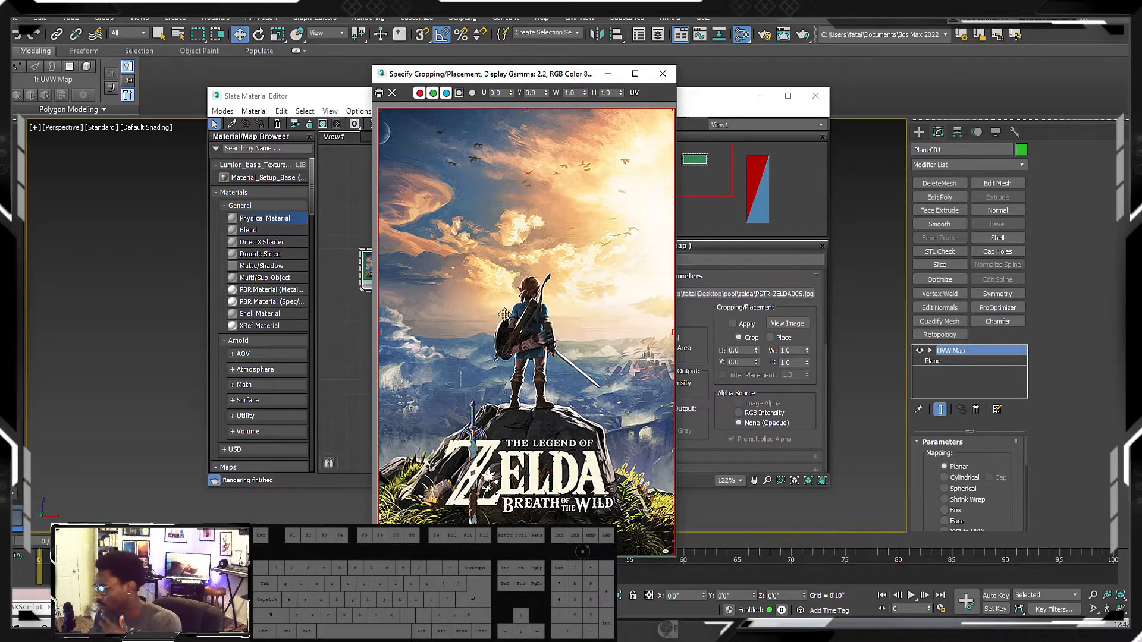
{"action": "left_click", "coordinate": [662, 74]}
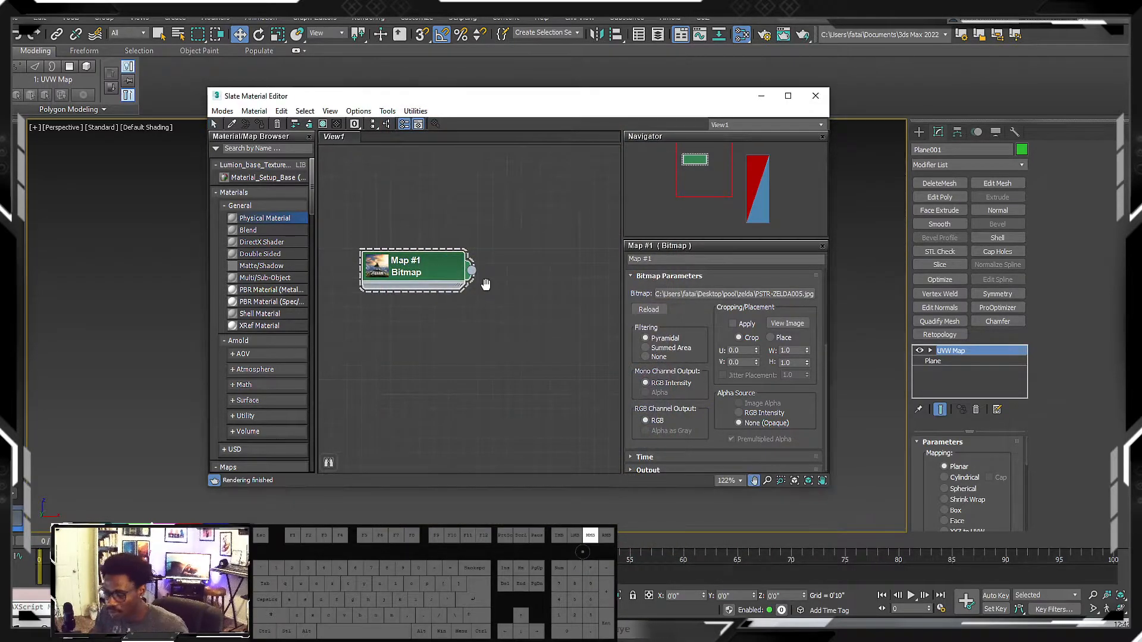
- Move the Bitmap node lower, level with the Physical Material's map inputs
{"action": "scroll", "coordinate": [488, 285], "scroll_direction": "down", "scroll_amount": 3}
{"action": "middle_click_drag", "start_coordinate": [490, 284], "coordinate": [451, 289]}
{"action": "scroll", "coordinate": [449, 290], "scroll_direction": "down", "scroll_amount": 1}
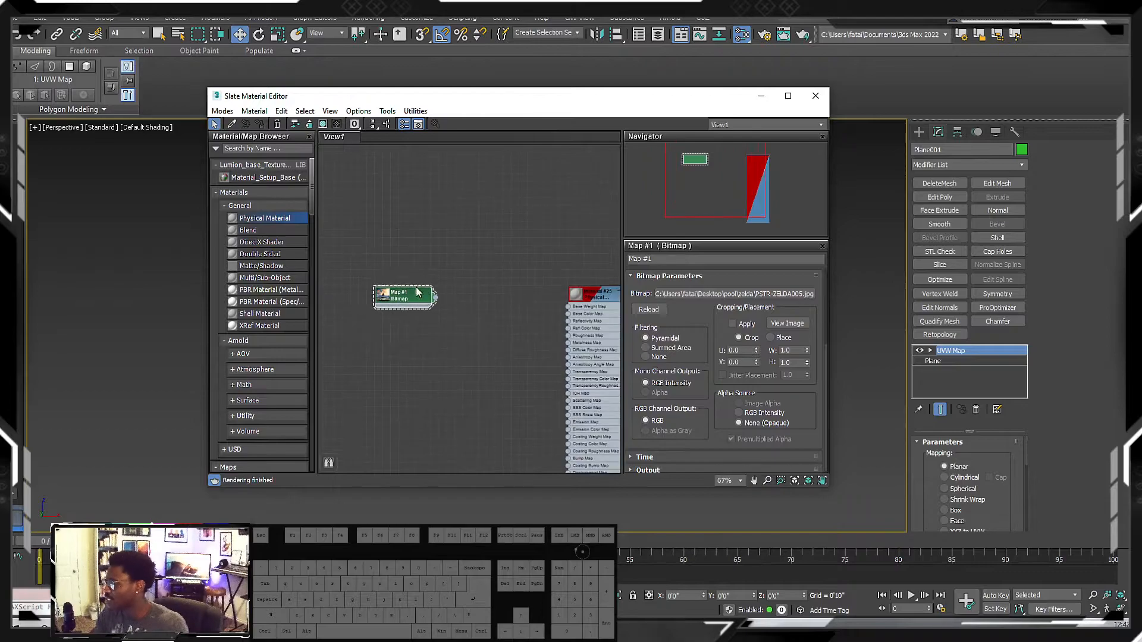
{"action": "left_click_drag", "start_coordinate": [419, 290], "coordinate": [425, 346]}
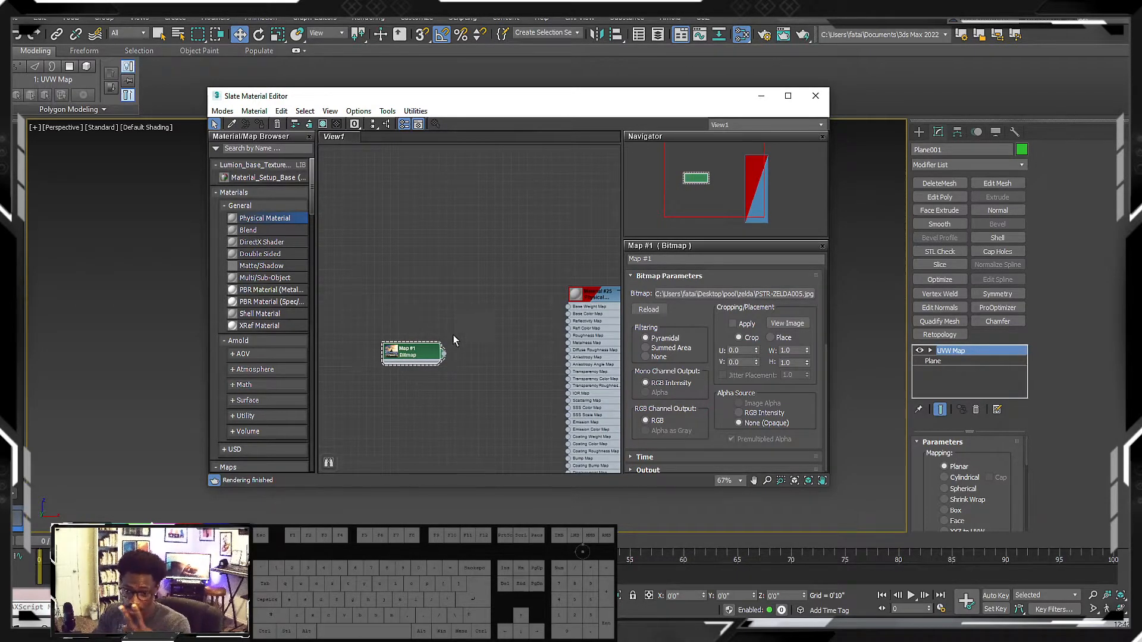
- Connect the Bitmap node's output to the Physical Material's Base Color Map and enlarge the material's preview
{"action": "scroll", "coordinate": [452, 361], "scroll_direction": "up", "scroll_amount": 2}
{"action": "middle_click_drag", "start_coordinate": [440, 359], "coordinate": [397, 311]}
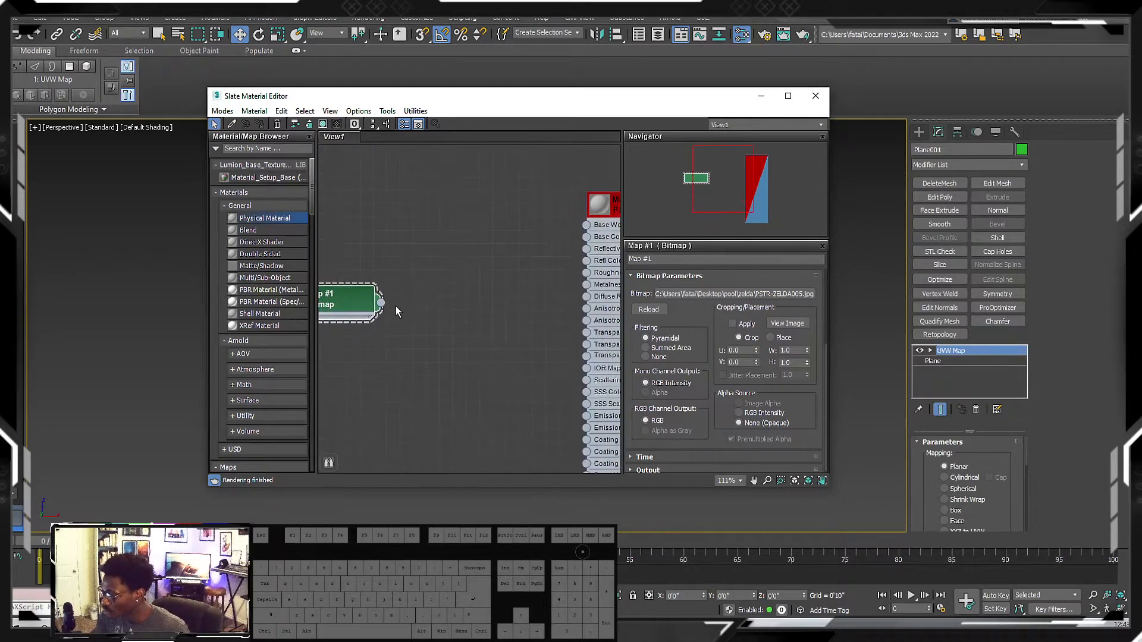
{"action": "scroll", "coordinate": [379, 304], "scroll_direction": "down", "scroll_amount": 1}
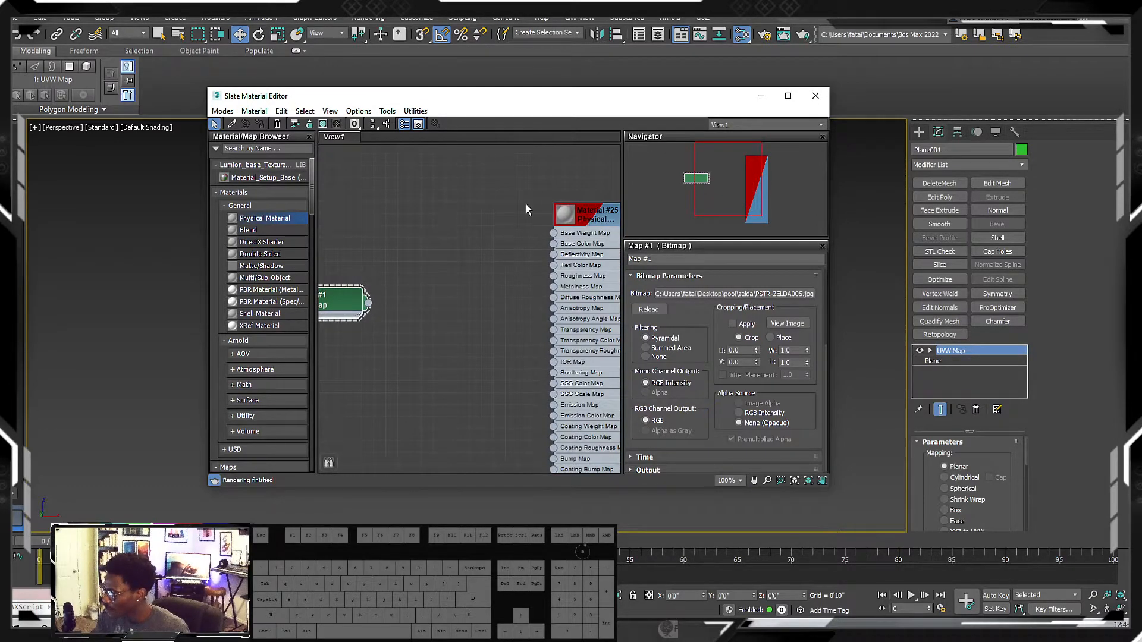
{"action": "middle_click_drag", "start_coordinate": [495, 415], "coordinate": [507, 393]}
{"action": "left_click_drag", "start_coordinate": [382, 287], "coordinate": [556, 230]}
{"action": "middle_click_drag", "start_coordinate": [517, 231], "coordinate": [460, 283]}
{"action": "double_click", "coordinate": [515, 253]}
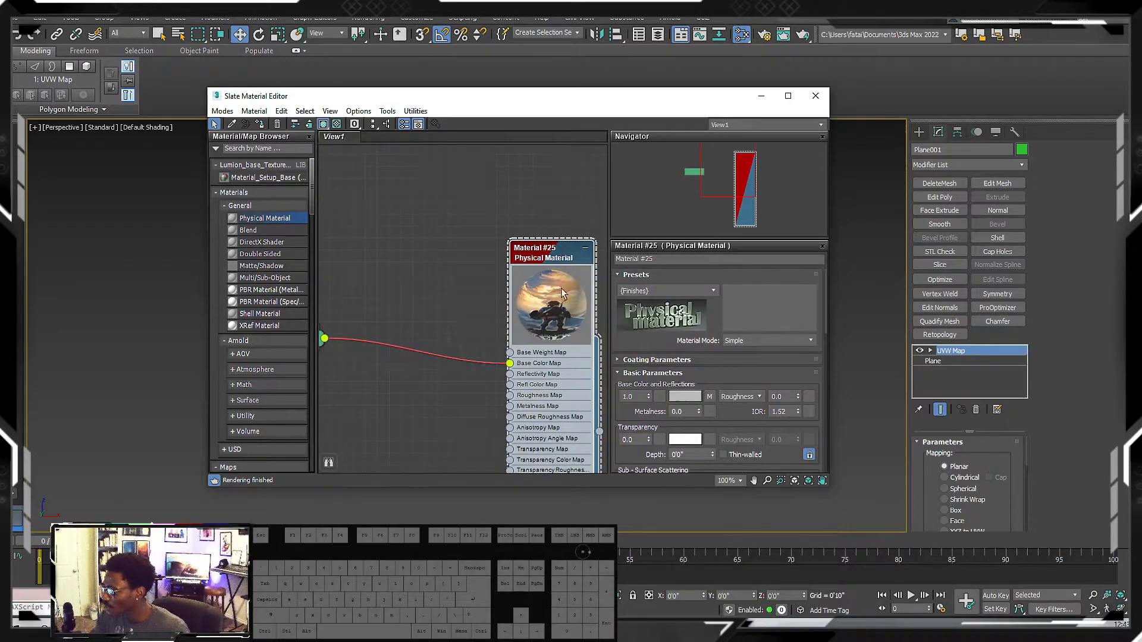
{"action": "middle_click_drag", "start_coordinate": [548, 250], "coordinate": [433, 296]}
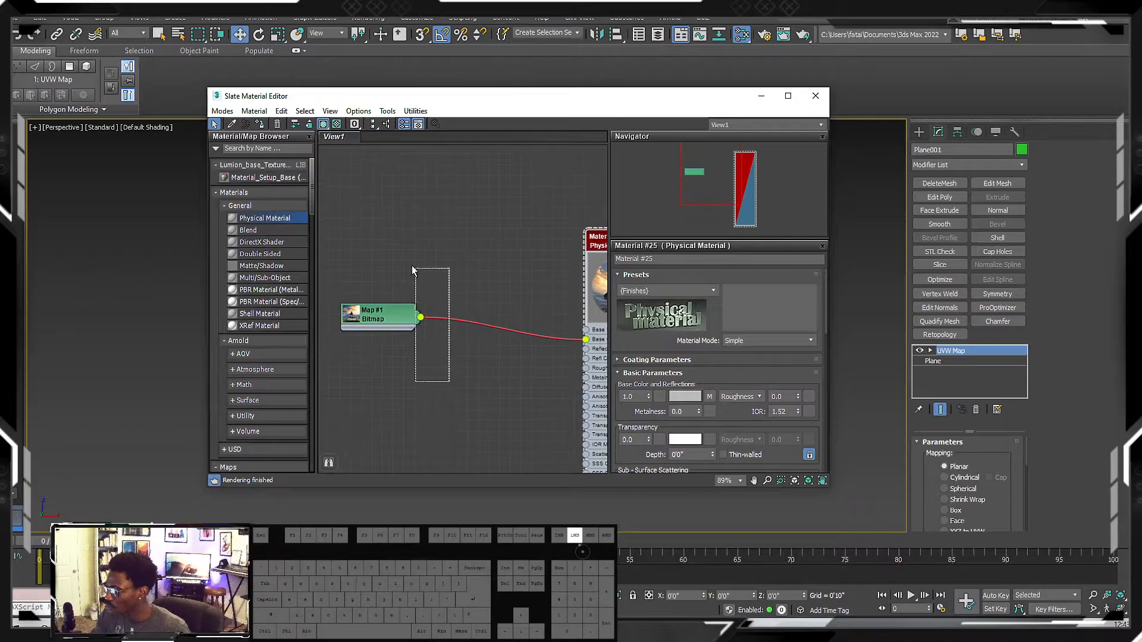
{"action": "scroll", "coordinate": [316, 248], "scroll_direction": "down", "scroll_amount": 1}
{"action": "middle_click_drag", "start_coordinate": [316, 249], "coordinate": [321, 303]}
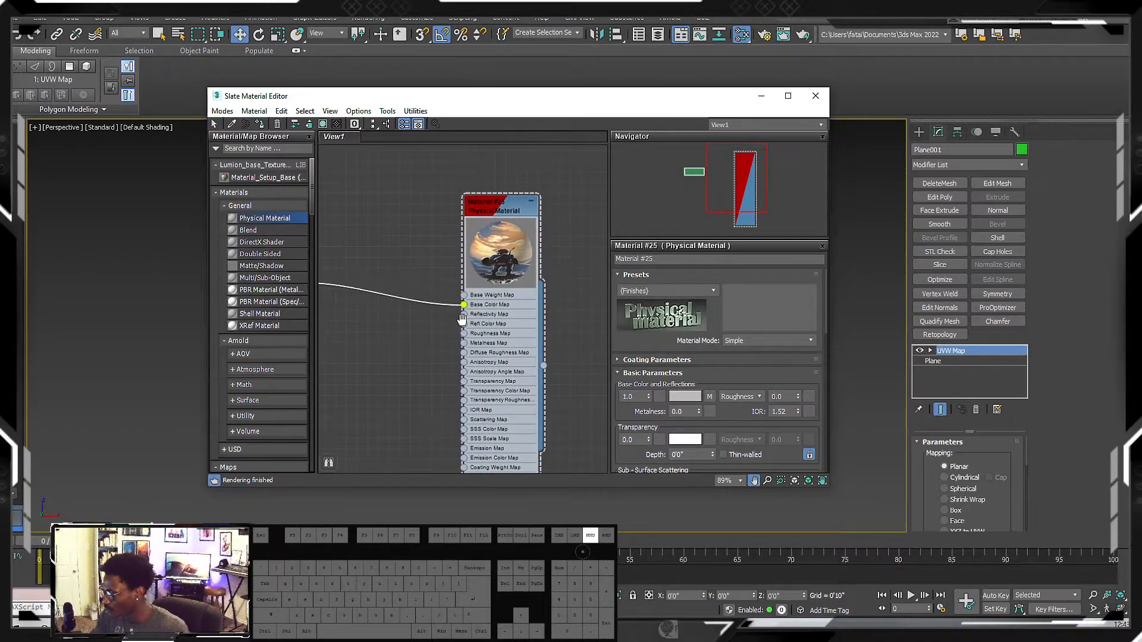
{"action": "middle_click_drag", "start_coordinate": [519, 332], "coordinate": [509, 331]}
{"action": "left_click_drag", "start_coordinate": [501, 172], "coordinate": [558, 423]}
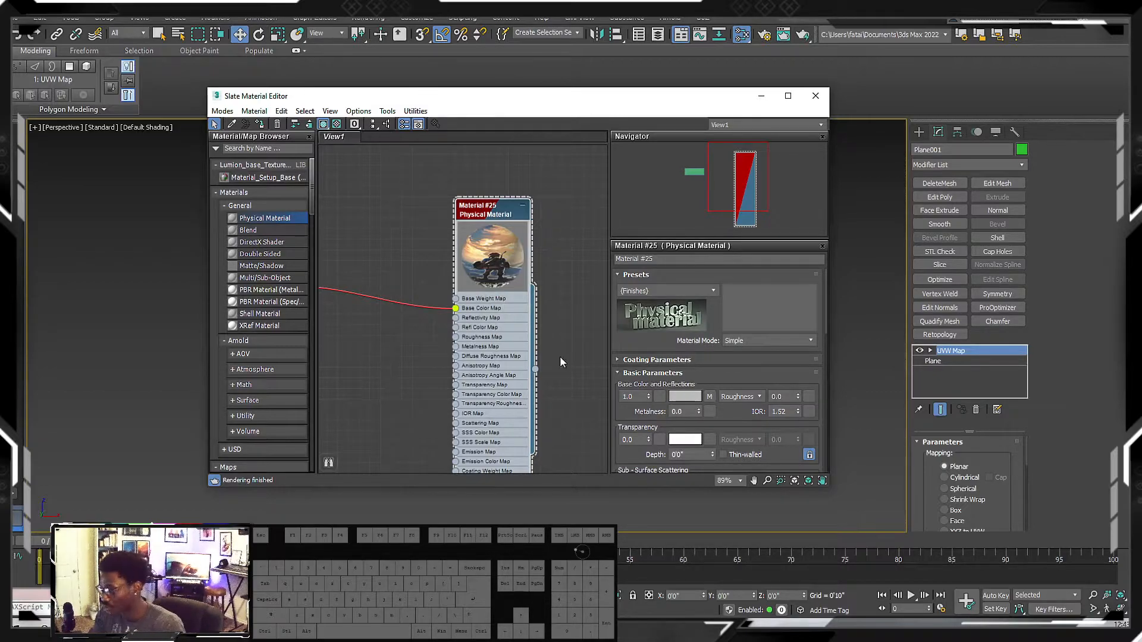
{"action": "middle_click_drag", "start_coordinate": [439, 296], "coordinate": [401, 319]}
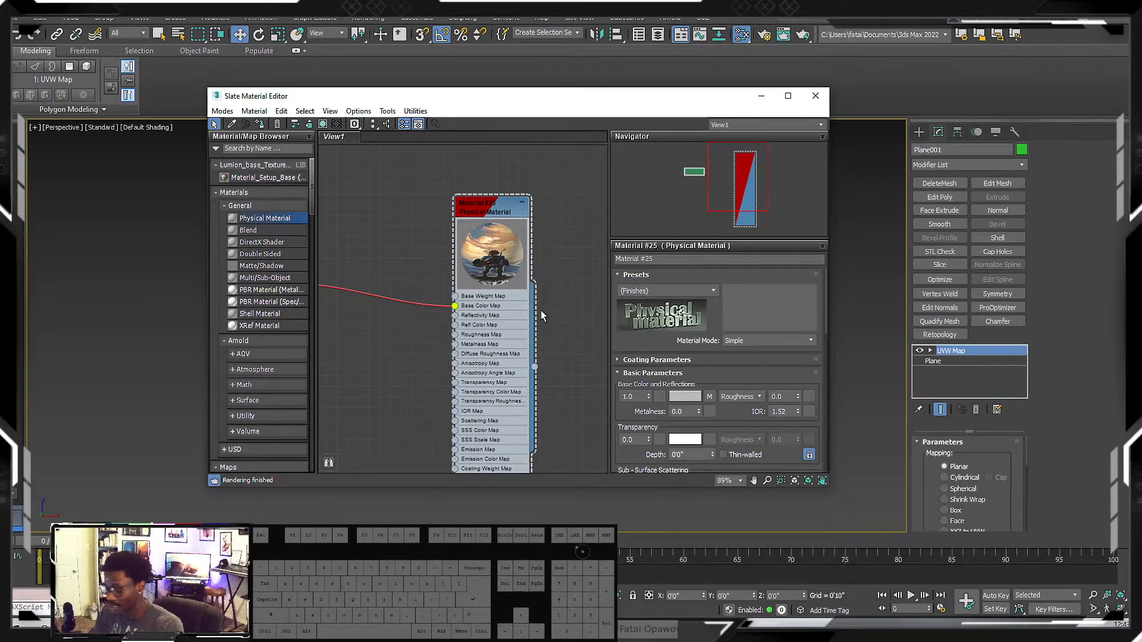
- Move the Slate Material Editor aside to uncover the plane and assign the Physical Material to the selected plane
{"action": "left_click", "coordinate": [509, 207]}
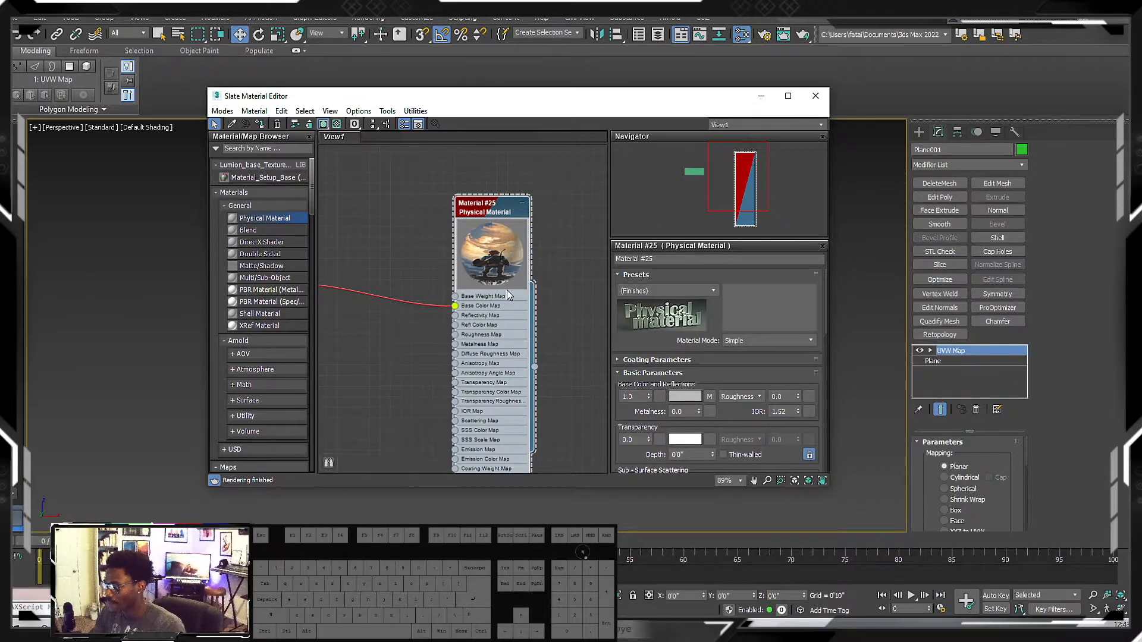
{"action": "left_click_drag", "start_coordinate": [370, 91], "coordinate": [676, 162]}
{"action": "left_click", "coordinate": [698, 297]}
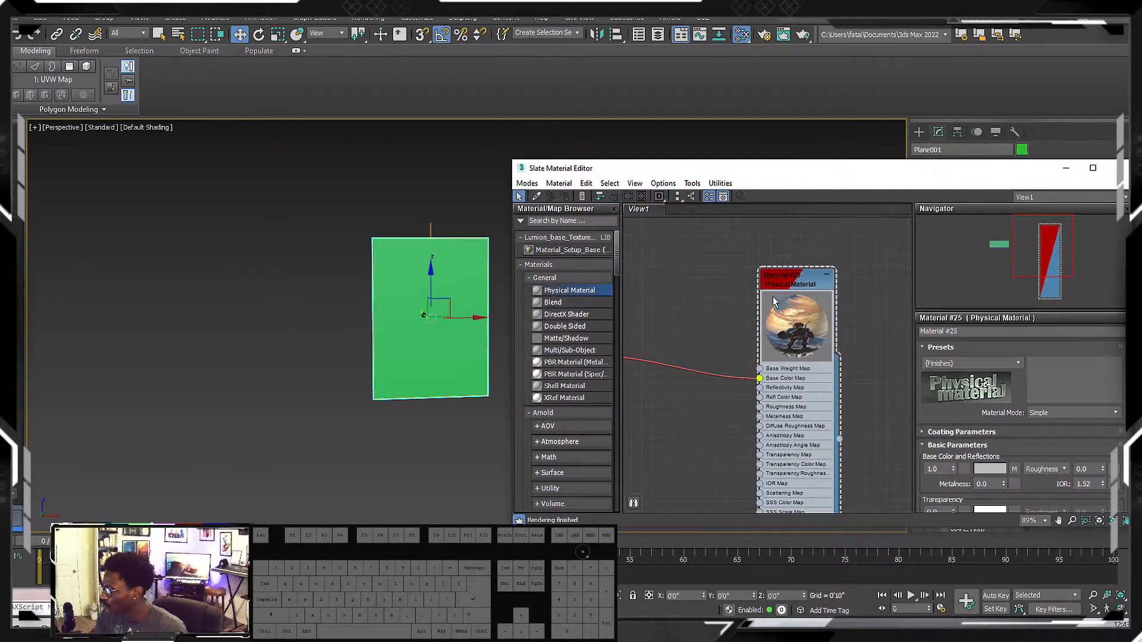
{"action": "left_click", "coordinate": [788, 276]}
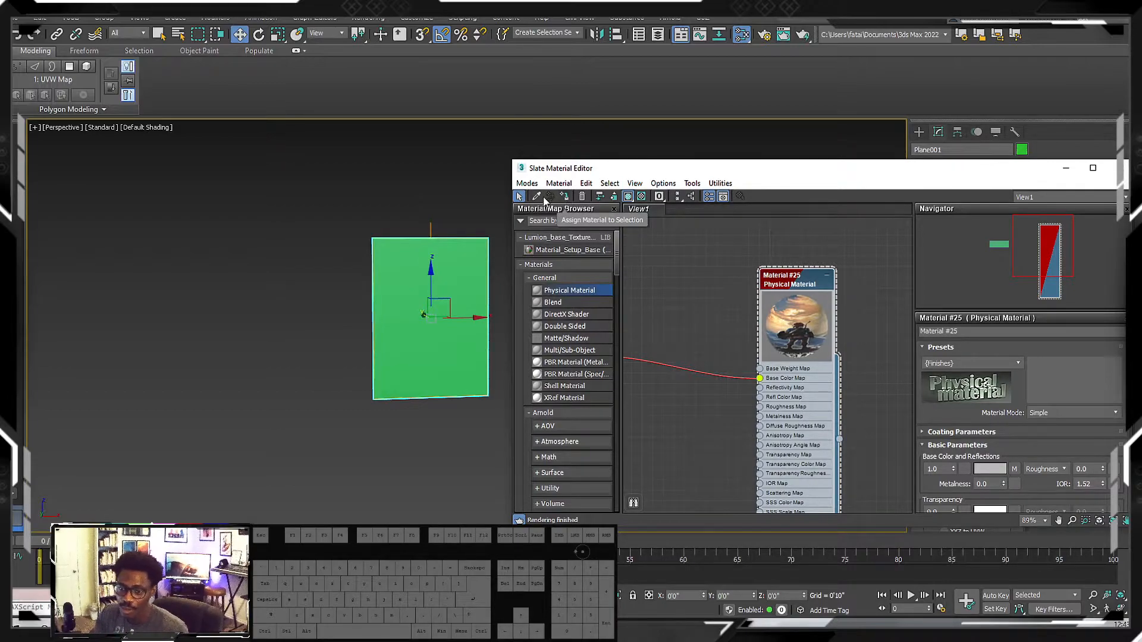
{"action": "left_click", "coordinate": [567, 198]}
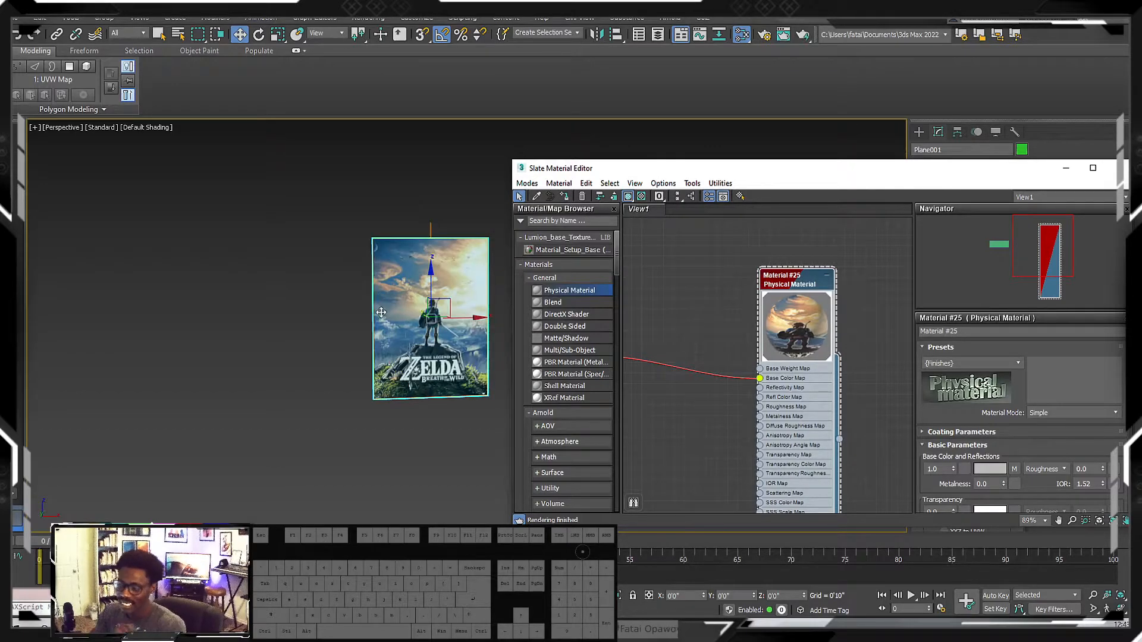
- Minimize the Slate Material Editor and view the textured plane up close in the perspective viewport
{"action": "left_click_drag", "start_coordinate": [904, 172], "coordinate": [593, 152]}
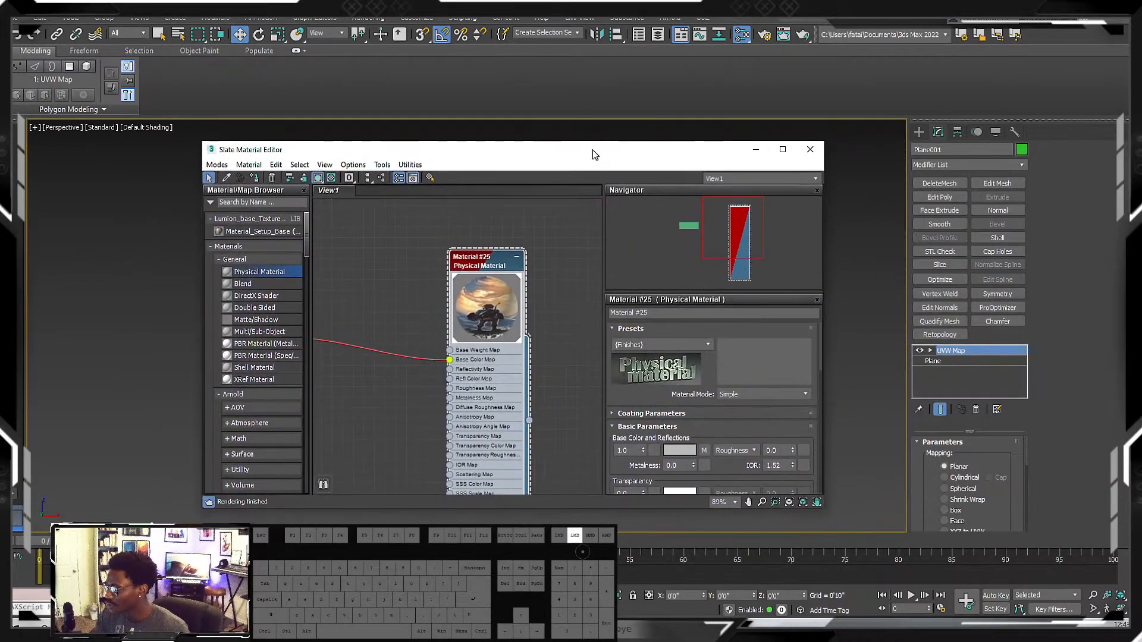
{"action": "left_click", "coordinate": [756, 150]}
{"action": "scroll", "coordinate": [439, 308], "scroll_direction": "up", "scroll_amount": 5}
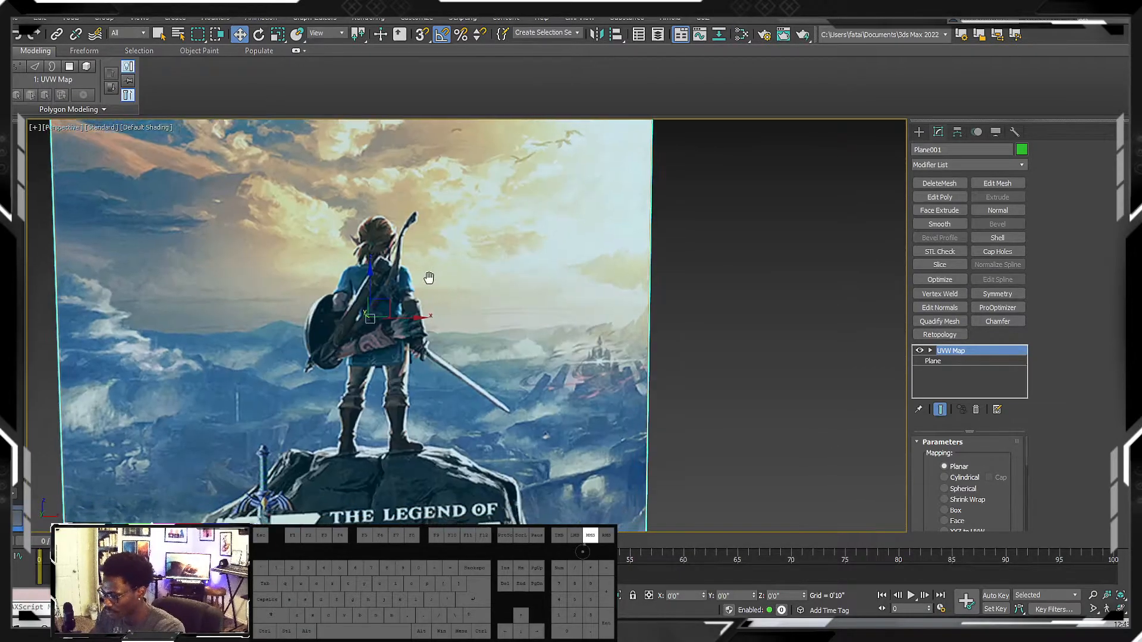
- Switch to the Front view with the whole textured poster plane in sight
{"action": "scroll", "coordinate": [417, 285], "scroll_direction": "down", "scroll_amount": 4}
{"action": "middle_click_drag", "start_coordinate": [410, 256], "coordinate": [461, 251], "text": "alt"}
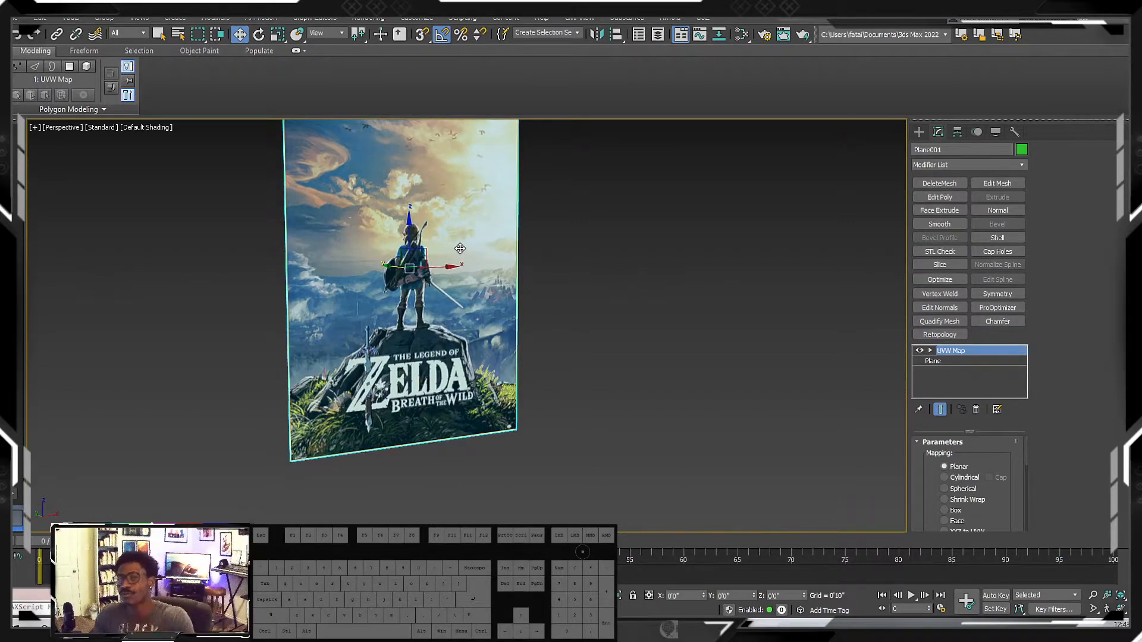
{"action": "middle_click_drag", "start_coordinate": [428, 354], "coordinate": [428, 369]}
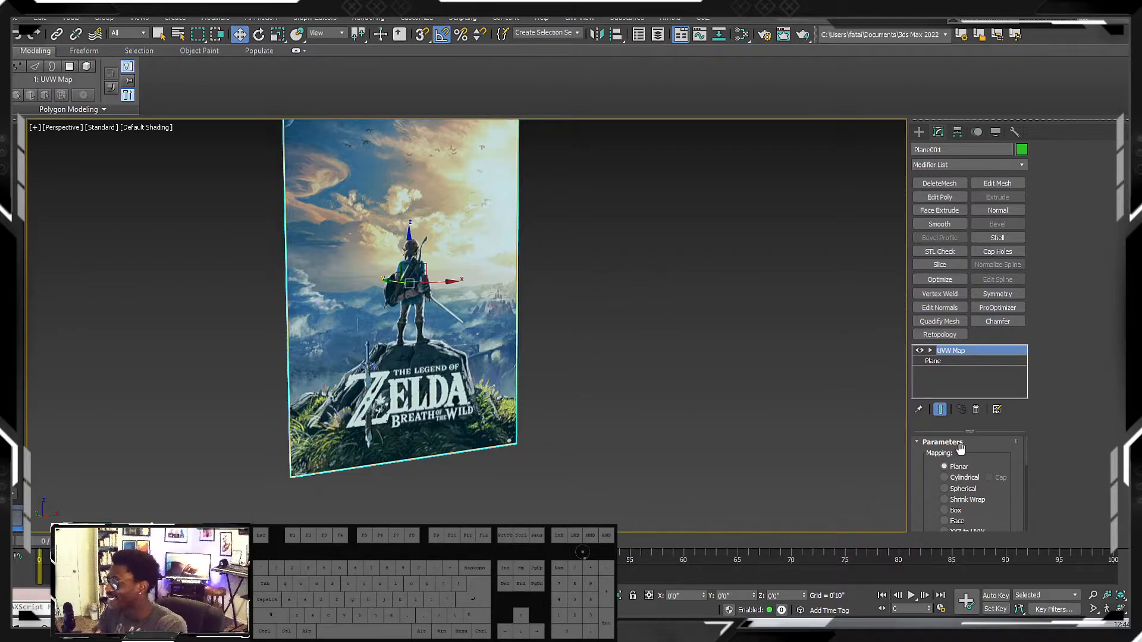
{"action": "key", "text": "f"}
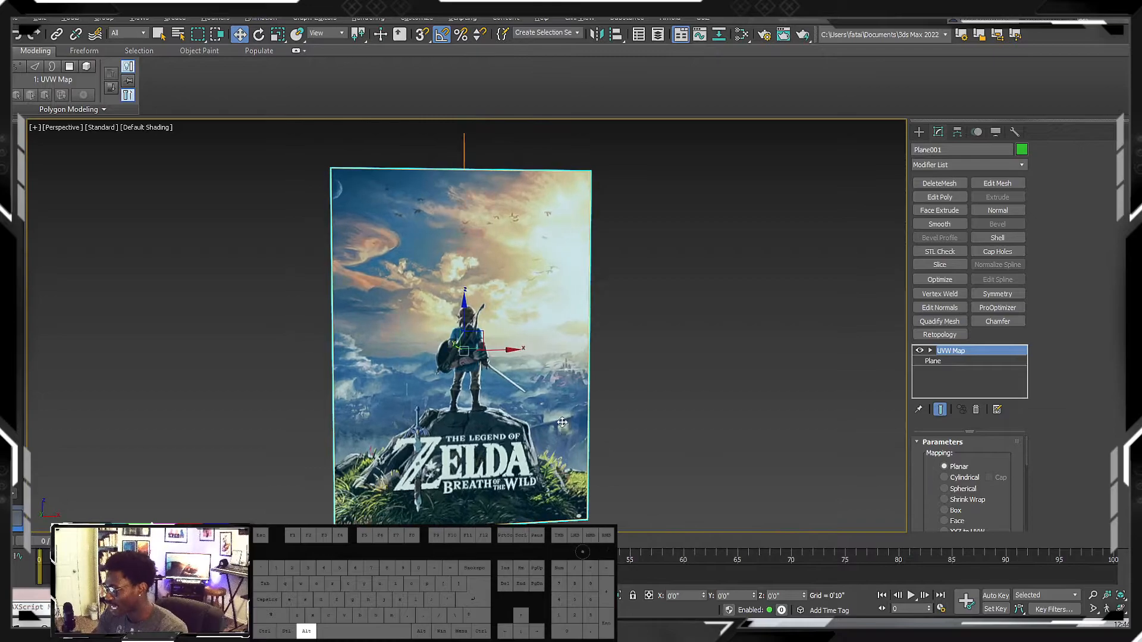
{"action": "middle_click_drag", "start_coordinate": [542, 400], "coordinate": [530, 387]}
{"action": "key", "text": "w"}
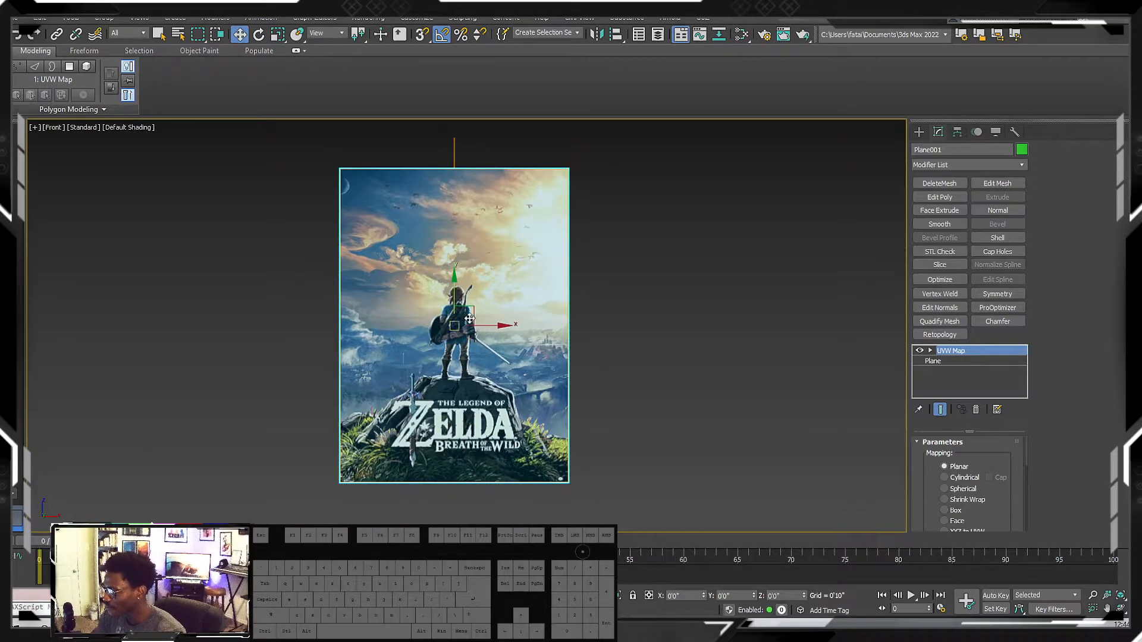
- Clone the poster plane as a single independent copy about 48'2" away along the X axis
{"action": "left_click_drag", "start_coordinate": [479, 327], "coordinate": [758, 326], "text": "shift"}
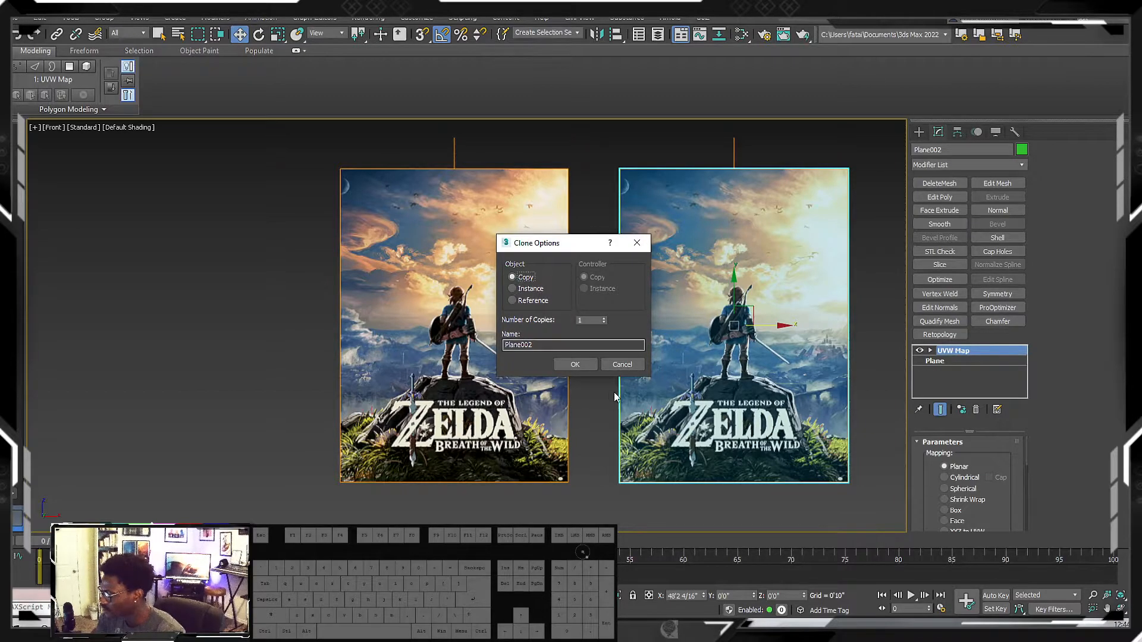
{"action": "left_click", "coordinate": [574, 364]}
{"action": "middle_click_drag", "start_coordinate": [527, 354], "coordinate": [526, 320]}
- Bitmap-fit the original plane's UVW Map to the 61gEETe5-wL._AC_SY741_ image from the zelda folder
{"action": "left_click", "coordinate": [525, 320]}
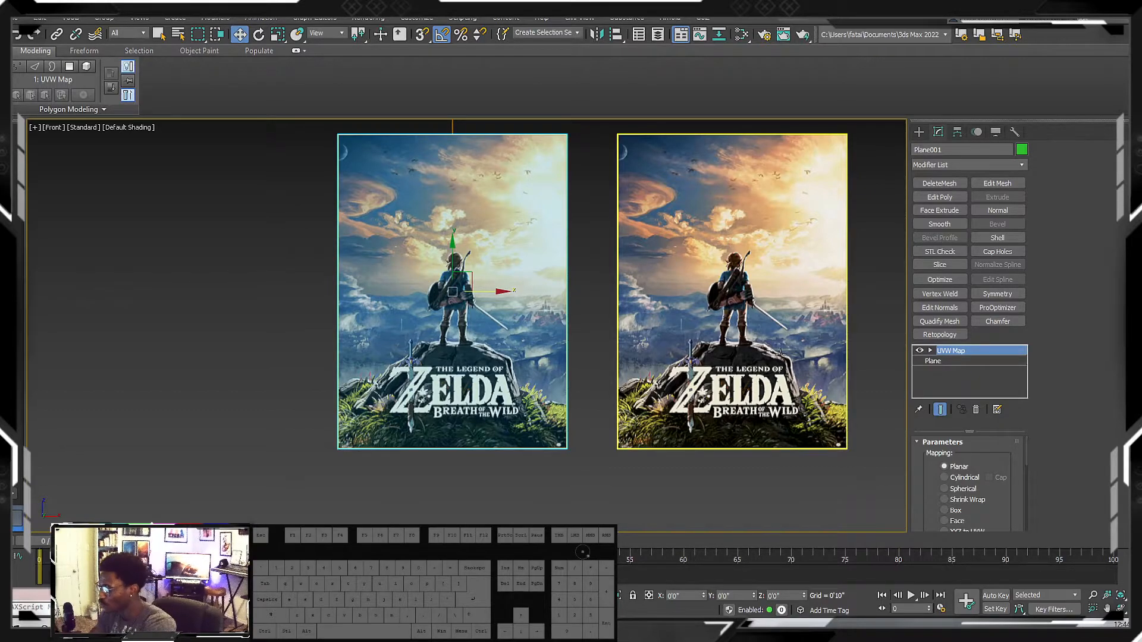
{"action": "left_click_drag", "start_coordinate": [999, 461], "coordinate": [965, 369]}
{"action": "left_click_drag", "start_coordinate": [992, 444], "coordinate": [992, 453]}
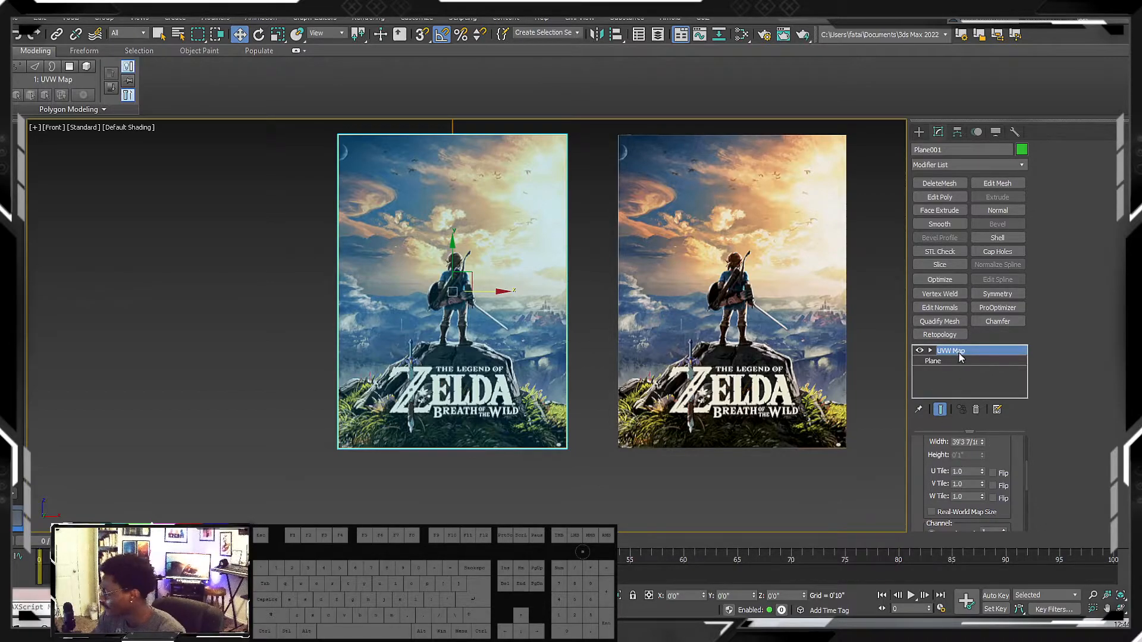
{"action": "mouse_move", "coordinate": [1000, 449]}
{"action": "left_mouse_down"}
{"action": "mouse_move", "coordinate": [1001, 346]}
{"action": "mouse_move", "coordinate": [1007, 464]}
{"action": "mouse_move", "coordinate": [1008, 435]}
{"action": "left_mouse_up"}
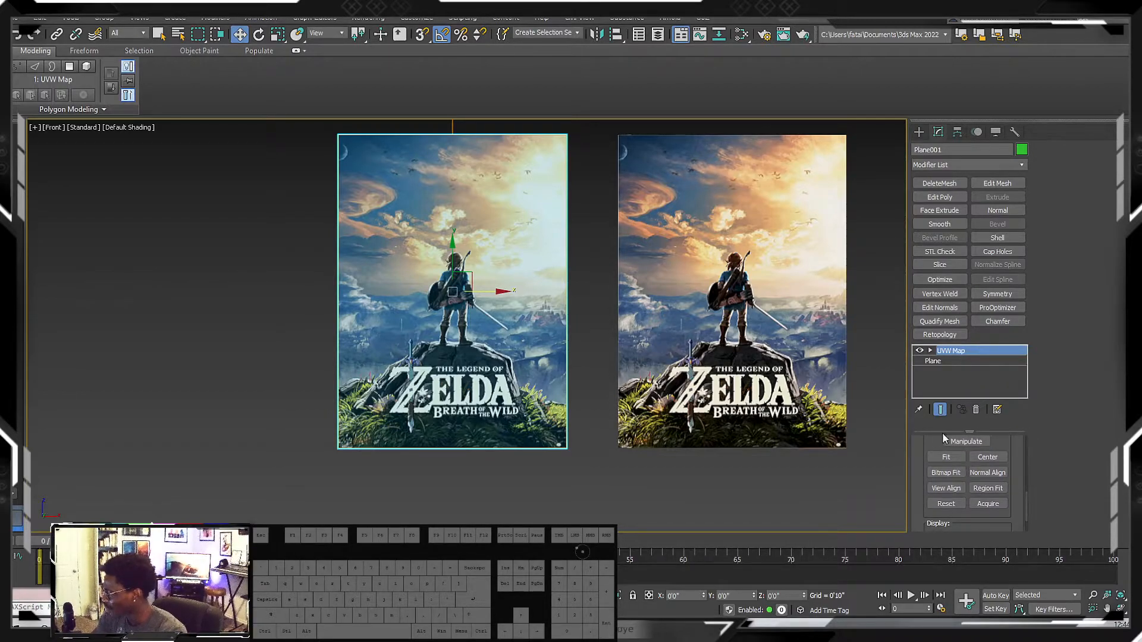
{"action": "left_click_drag", "start_coordinate": [1010, 446], "coordinate": [1014, 478]}
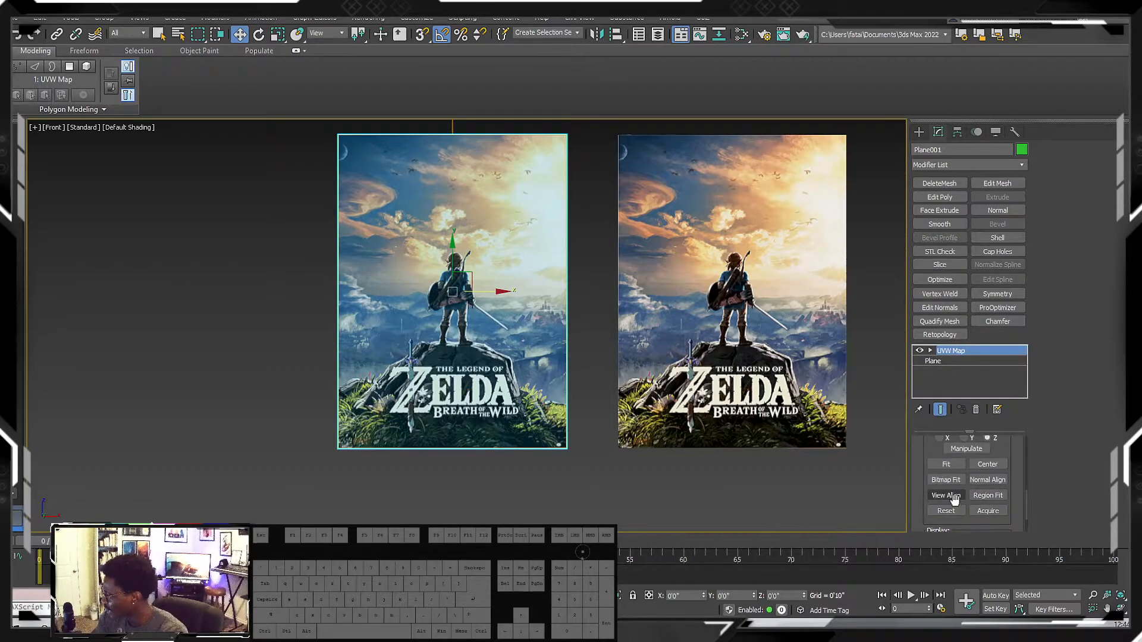
{"action": "left_click", "coordinate": [949, 482]}
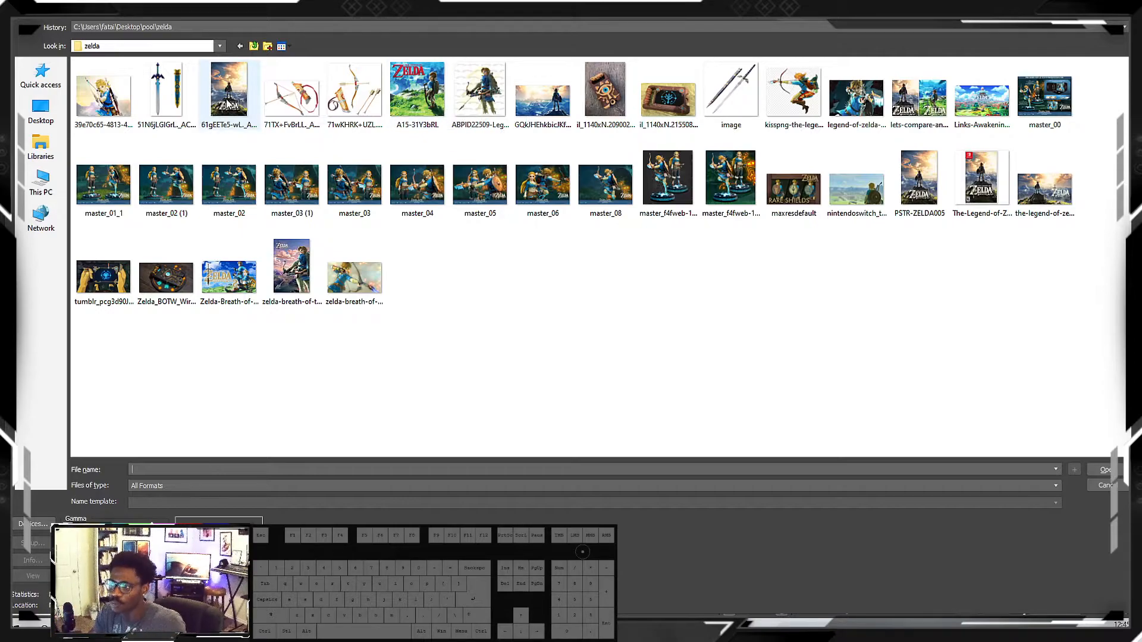
{"action": "left_click", "coordinate": [228, 103]}
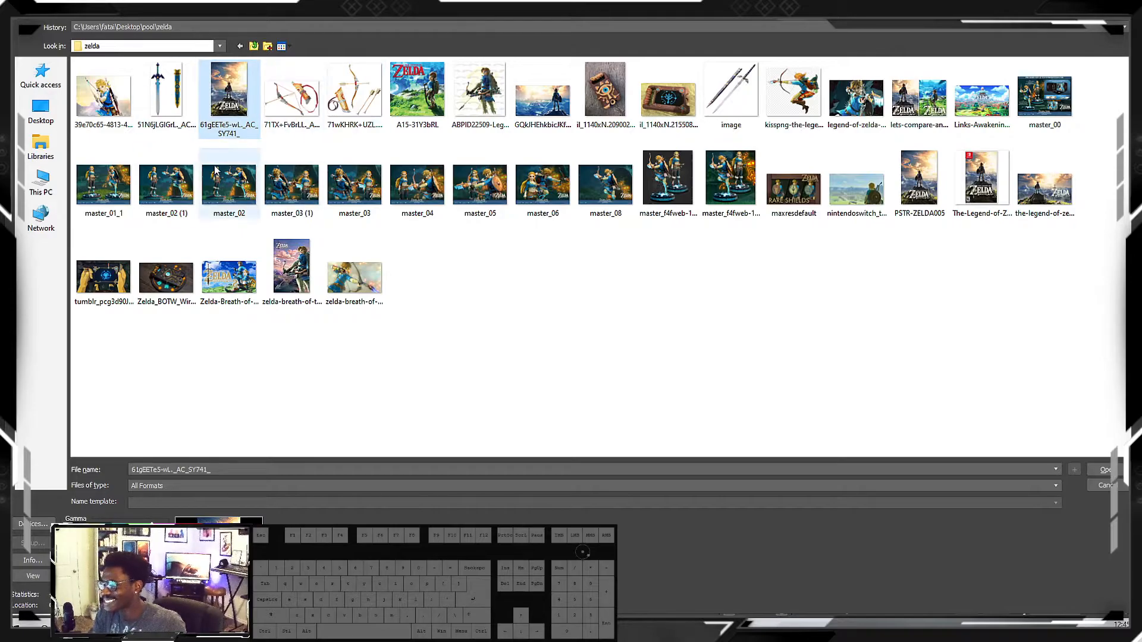
{"action": "left_click", "coordinate": [1105, 470]}
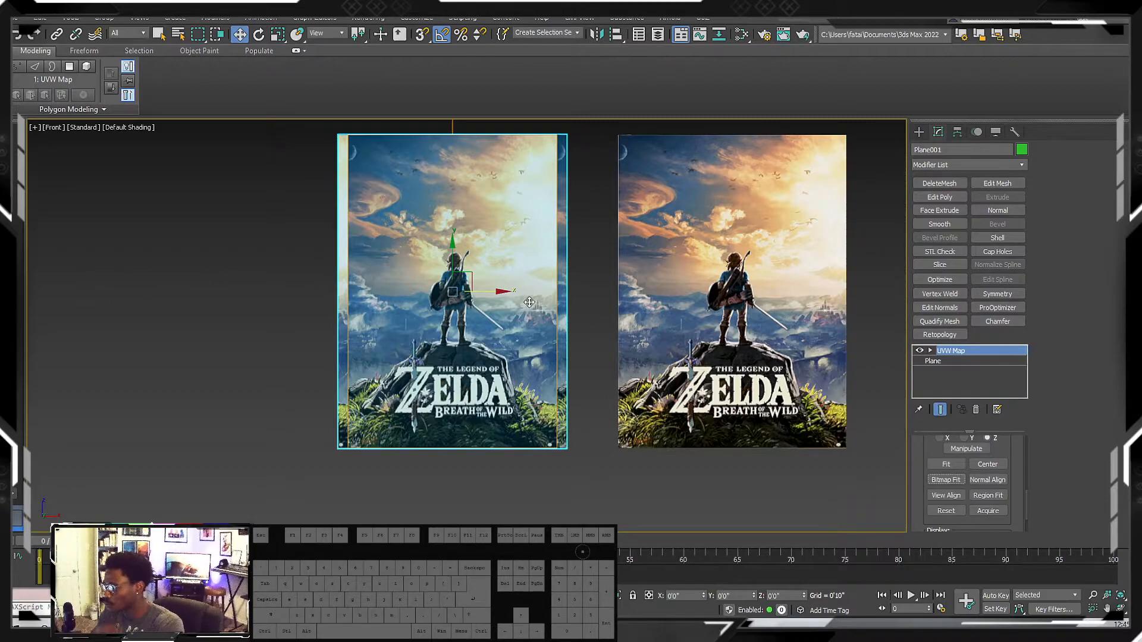
- Select the copied plane and compare its poster image up close with the bitmap-fitted original
{"action": "middle_click_drag", "start_coordinate": [651, 243], "coordinate": [602, 249]}
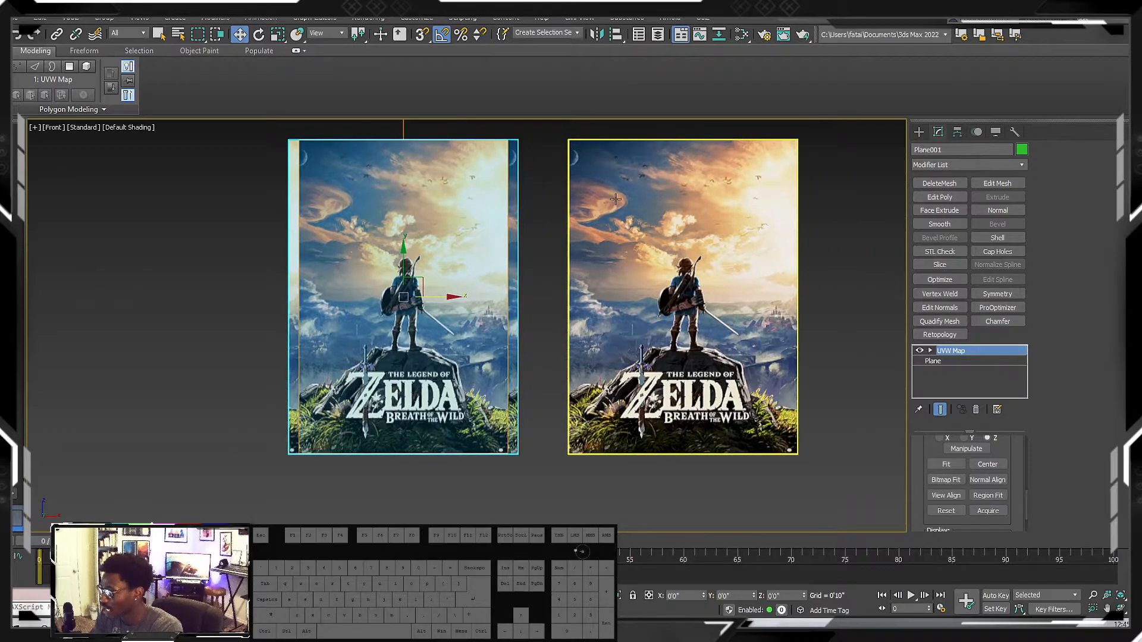
{"action": "left_click", "coordinate": [700, 260]}
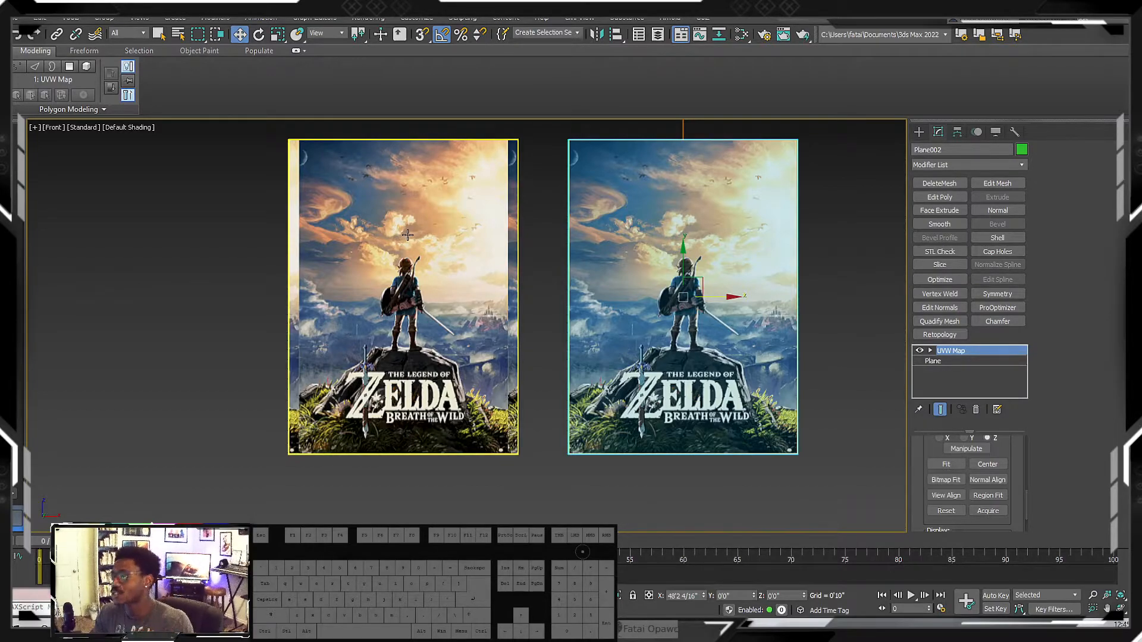
{"action": "middle_click_drag", "start_coordinate": [677, 346], "coordinate": [614, 336]}
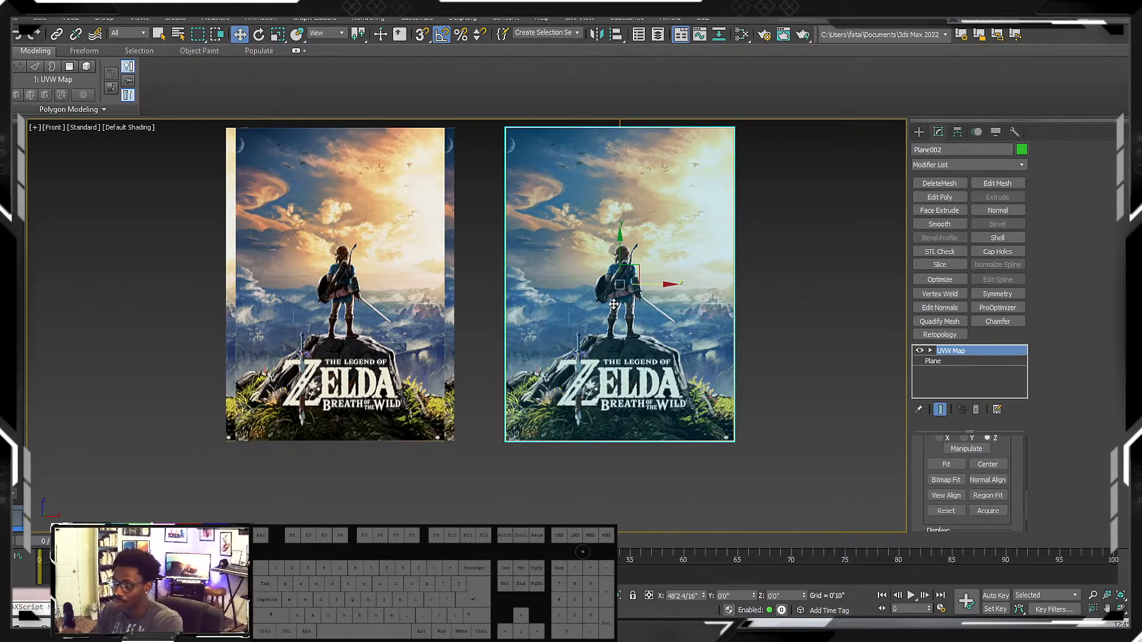
{"action": "scroll", "coordinate": [627, 313], "scroll_direction": "up", "scroll_amount": 5}
{"action": "middle_click_drag", "start_coordinate": [633, 314], "coordinate": [643, 338]}
{"action": "middle_click_drag", "start_coordinate": [591, 278], "coordinate": [526, 202]}
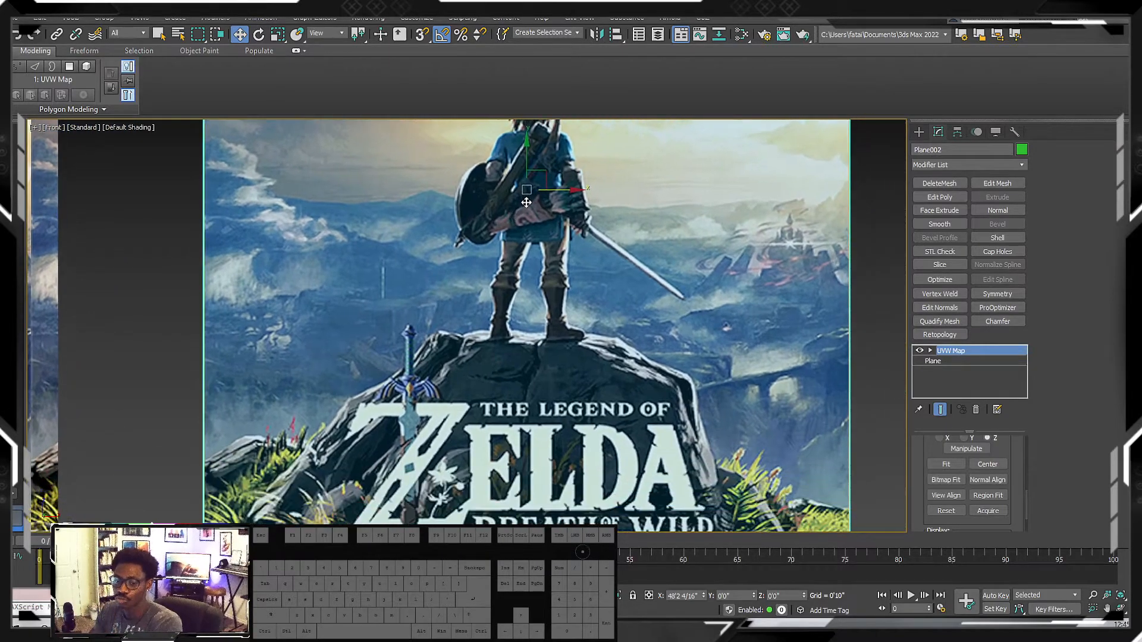
{"action": "middle_click_drag", "start_coordinate": [558, 273], "coordinate": [560, 204]}
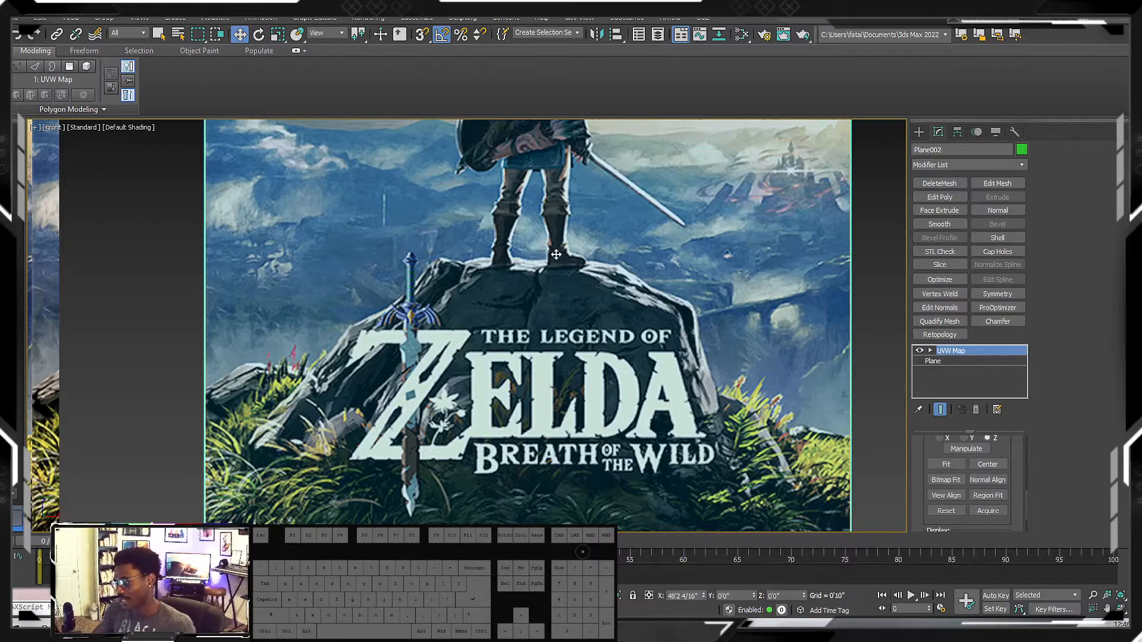
{"action": "key", "text": "z"}
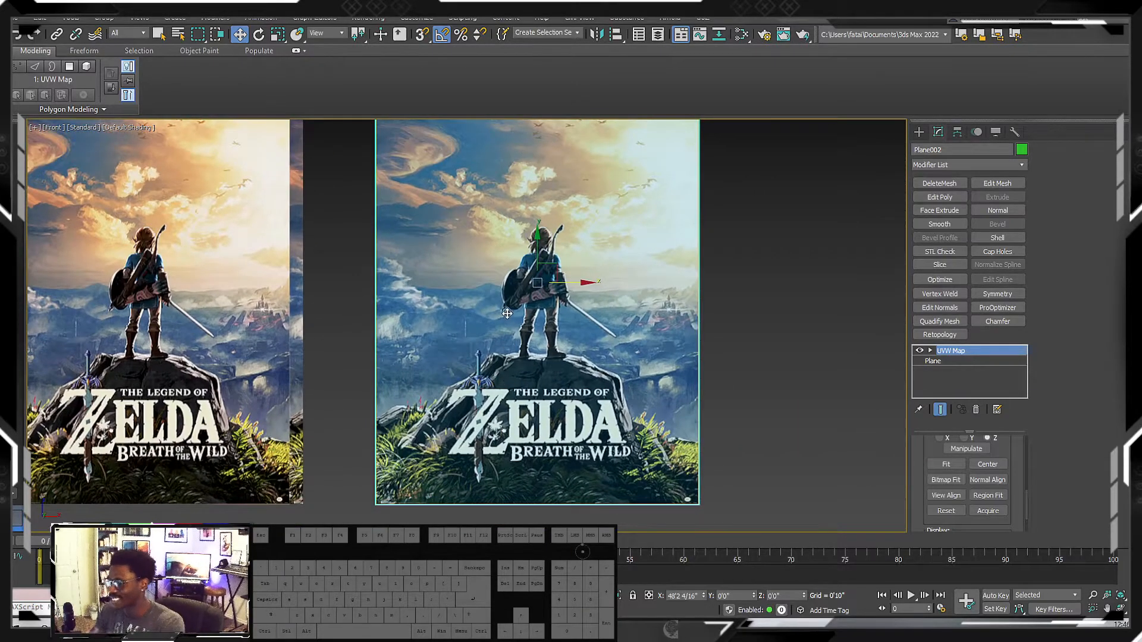
{"action": "middle_click_drag", "start_coordinate": [576, 304], "coordinate": [544, 318]}
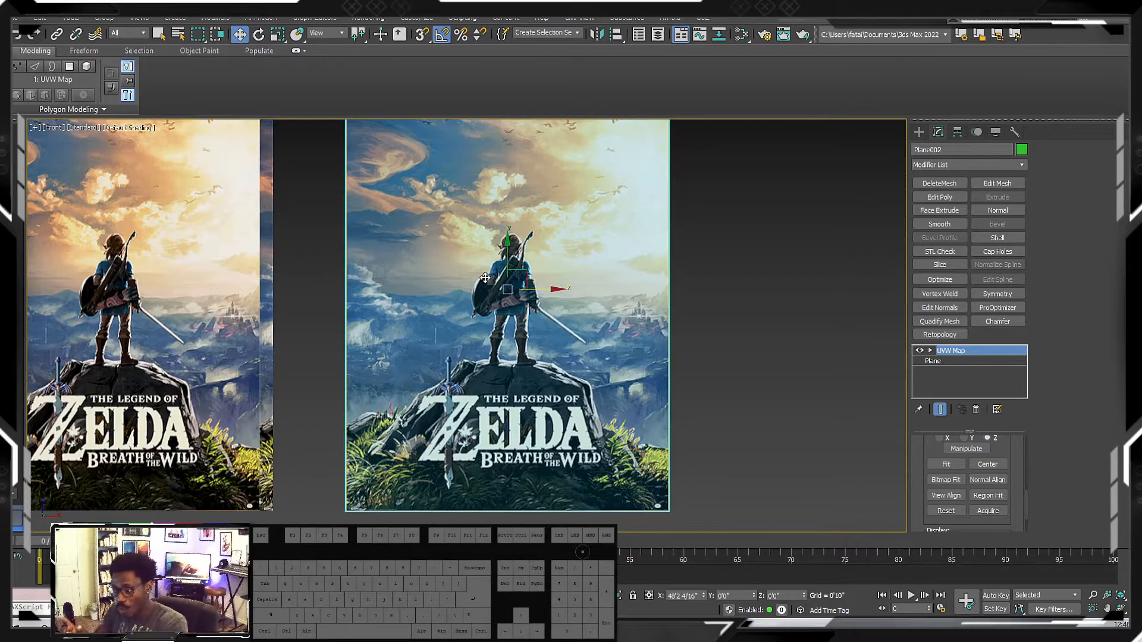
{"action": "middle_click_drag", "start_coordinate": [534, 256], "coordinate": [617, 296]}
- Delete the copied poster plane and centre the view on the original plane
{"action": "left_click", "coordinate": [431, 279]}
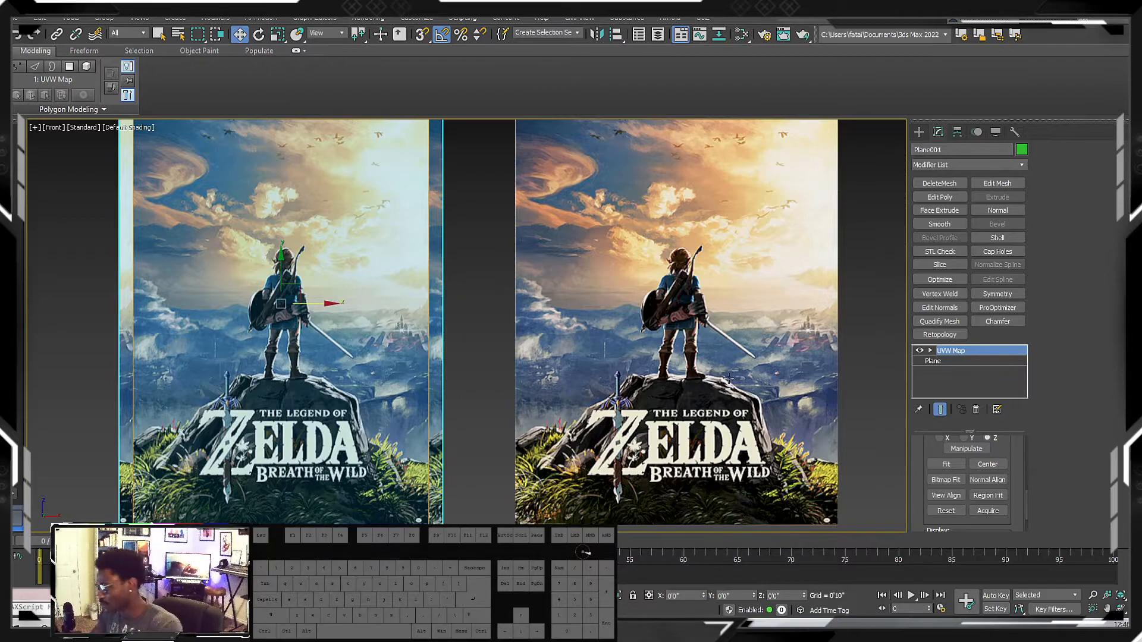
{"action": "left_click", "coordinate": [690, 322]}
{"action": "key", "text": "Delete"}
{"action": "middle_click_drag", "start_coordinate": [143, 280], "coordinate": [257, 281]}
{"action": "scroll", "coordinate": [257, 280], "scroll_direction": "up", "scroll_amount": 3}
{"action": "scroll", "coordinate": [285, 291], "scroll_direction": "down", "scroll_amount": 2}
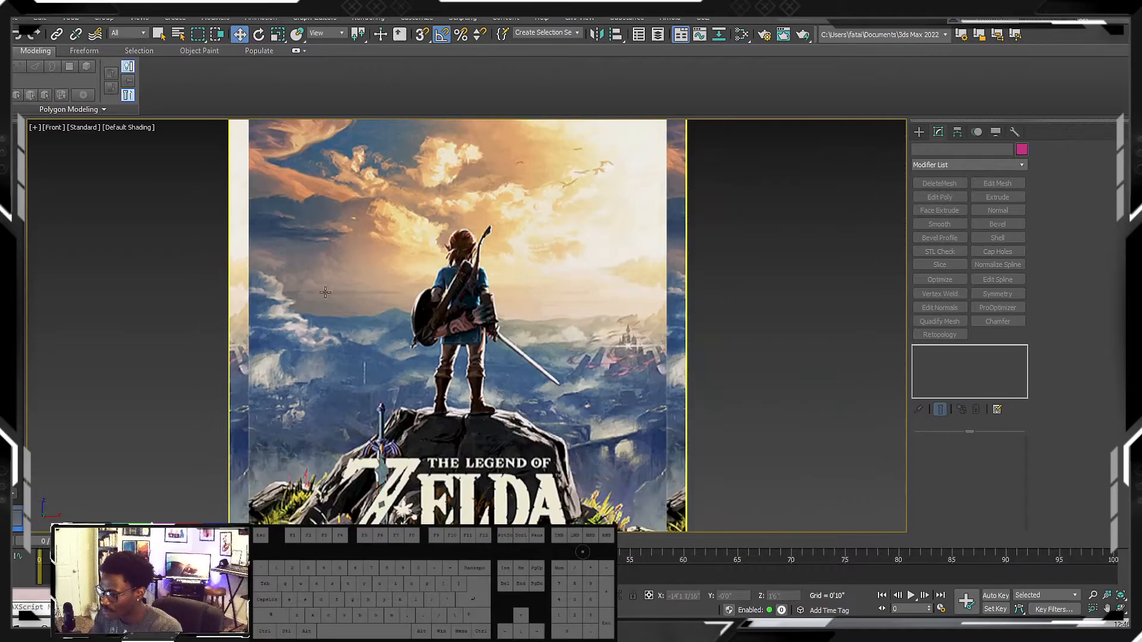
- Reduce the base Plane's width to 35'9" so its edges match the bitmap-fitted poster image
{"action": "scroll", "coordinate": [500, 333], "scroll_direction": "down", "scroll_amount": 5}
{"action": "left_click", "coordinate": [500, 234]}
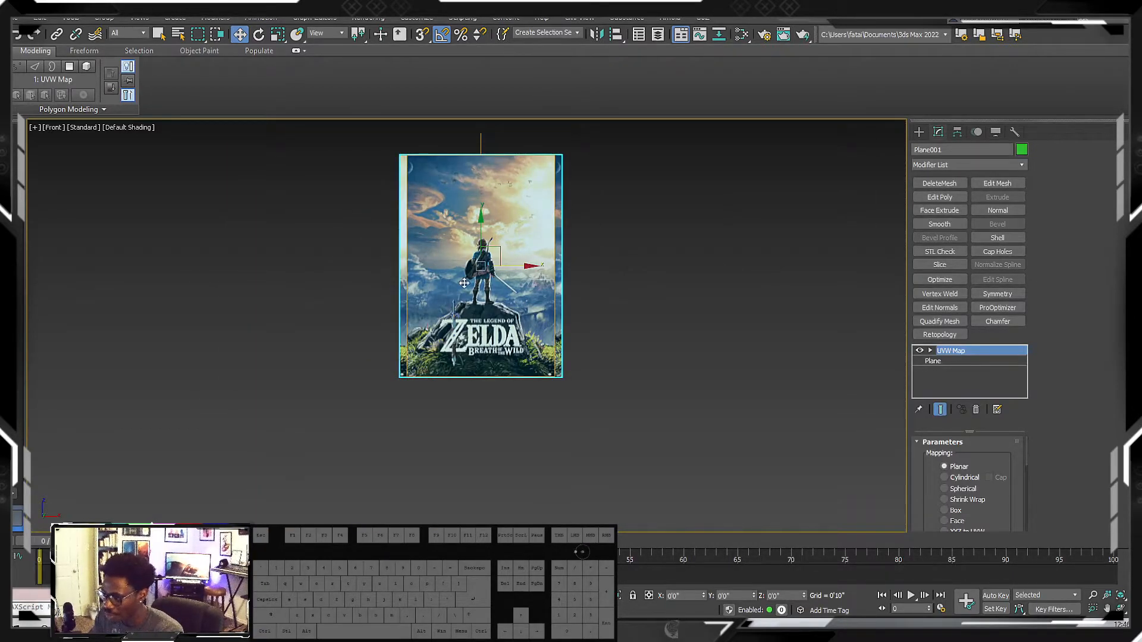
{"action": "mouse_move", "coordinate": [467, 276]}
{"action": "middle_mouse_down"}
{"action": "mouse_move", "coordinate": [458, 248]}
{"action": "mouse_move", "coordinate": [466, 269]}
{"action": "middle_mouse_up"}
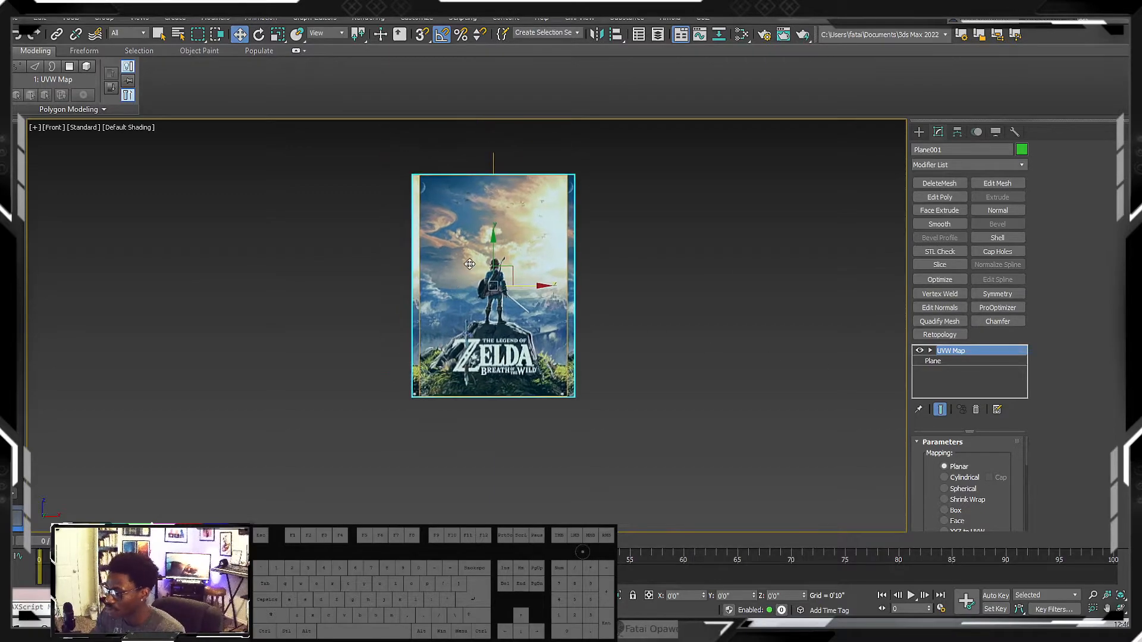
{"action": "scroll", "coordinate": [467, 269], "scroll_direction": "up", "scroll_amount": 4}
{"action": "left_click_drag", "start_coordinate": [929, 349], "coordinate": [941, 361]}
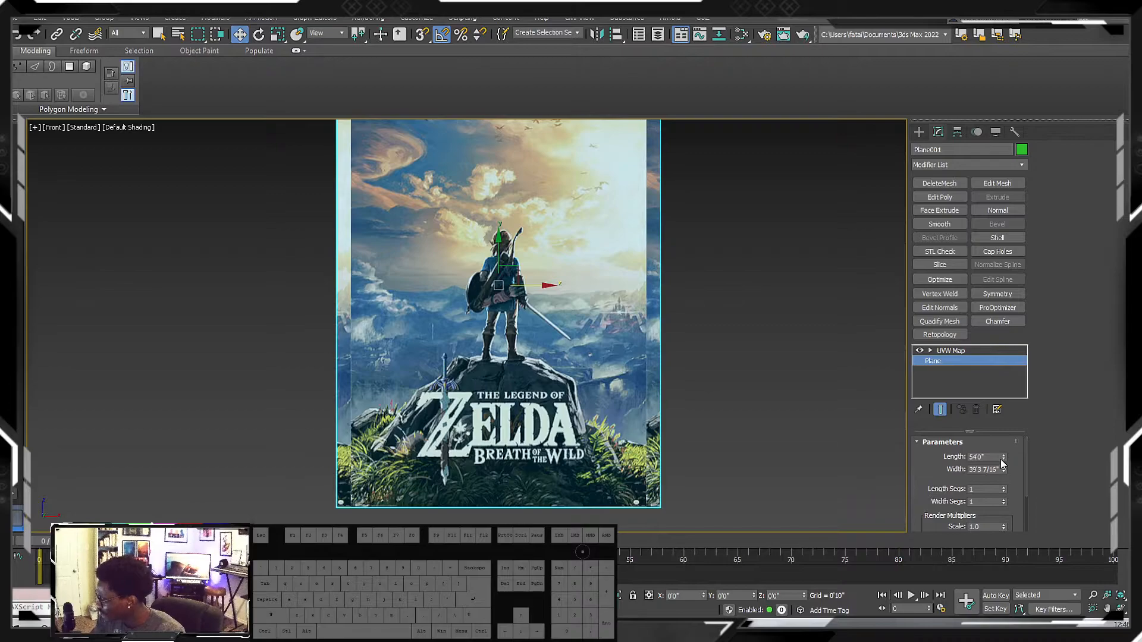
{"action": "left_click_drag", "start_coordinate": [1003, 472], "coordinate": [1002, 474]}
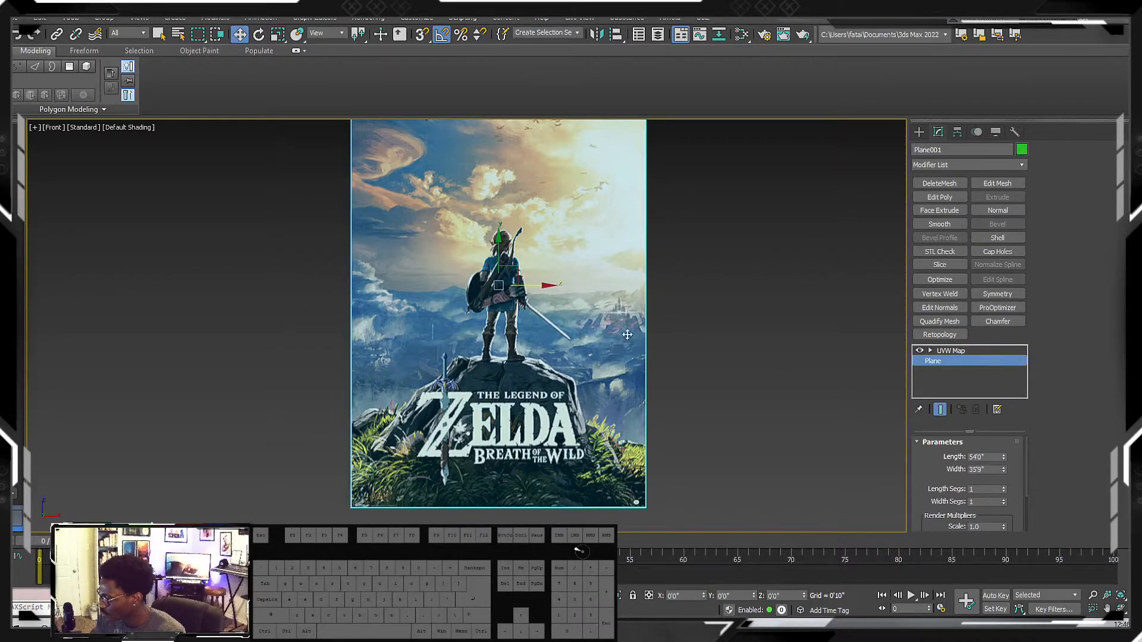
- Deselect the poster plane and inspect its trimmed edges in the Front view
{"action": "scroll", "coordinate": [648, 342], "scroll_direction": "down", "scroll_amount": 5}
{"action": "left_click", "coordinate": [619, 222]}
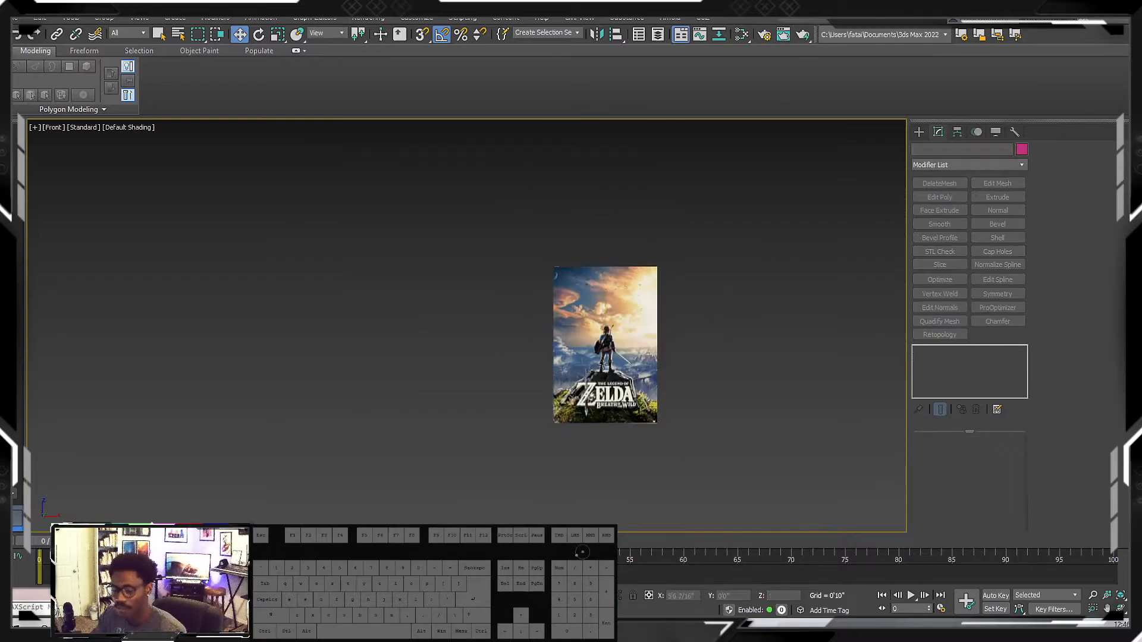
{"action": "scroll", "coordinate": [579, 359], "scroll_direction": "up", "scroll_amount": 4}
{"action": "middle_click_drag", "start_coordinate": [579, 358], "coordinate": [565, 391]}
{"action": "scroll", "coordinate": [565, 391], "scroll_direction": "down", "scroll_amount": 2}
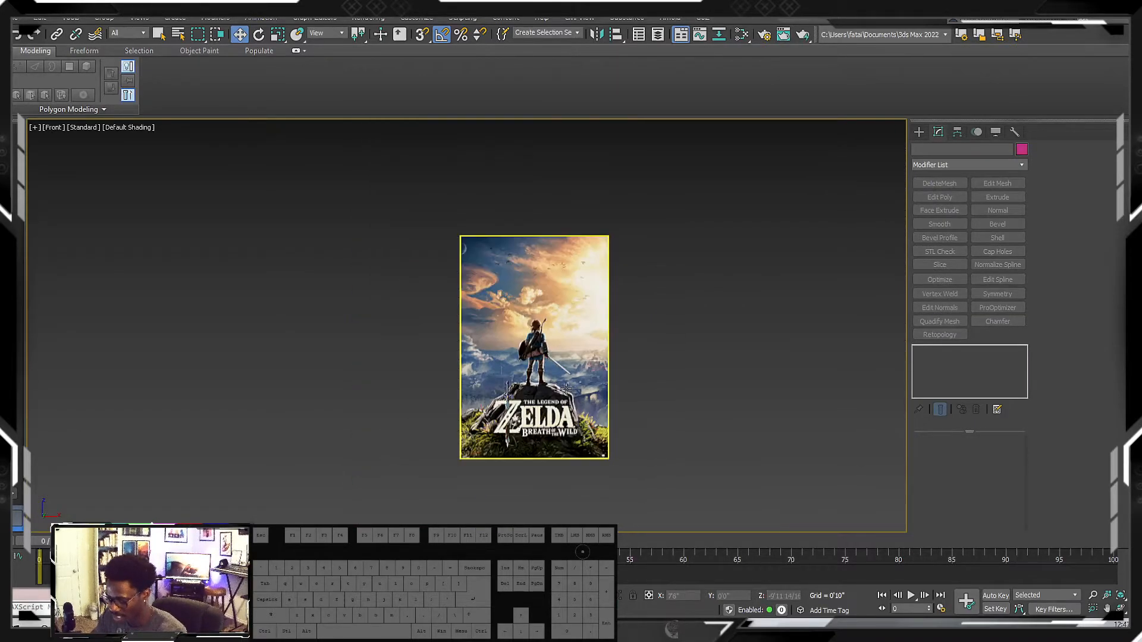
{"action": "scroll", "coordinate": [642, 393], "scroll_direction": "up", "scroll_amount": 3}
{"action": "scroll", "coordinate": [645, 392], "scroll_direction": "down", "scroll_amount": 4}
- Orbit out to an orthographic view and unhide the purple reference box
{"action": "middle_click_drag", "start_coordinate": [645, 393], "coordinate": [619, 382], "text": "alt"}
{"action": "scroll", "coordinate": [525, 374], "scroll_direction": "down", "scroll_amount": 5}
{"action": "middle_click_drag", "start_coordinate": [519, 394], "coordinate": [492, 377]}
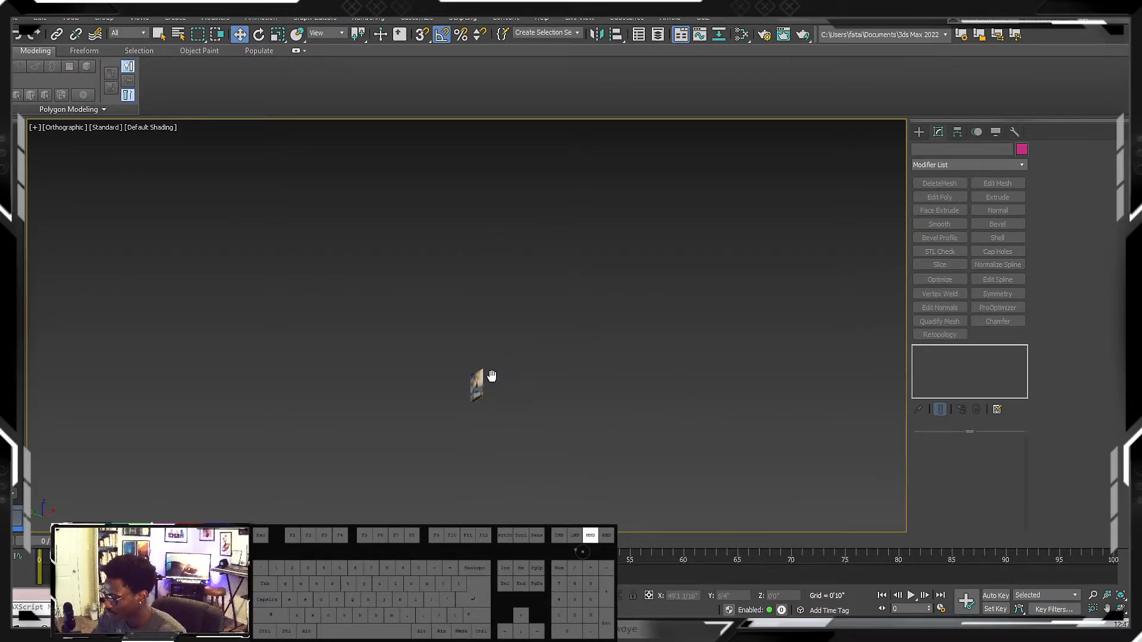
{"action": "left_click", "coordinate": [479, 382]}
{"action": "right_click", "coordinate": [546, 355]}
{"action": "left_click", "coordinate": [577, 302]}
- Raise the poster plane along Z to about 10'5" and frame it in the Front view
{"action": "scroll", "coordinate": [484, 368], "scroll_direction": "up", "scroll_amount": 6}
{"action": "middle_click_drag", "start_coordinate": [519, 356], "coordinate": [544, 391], "text": "alt"}
{"action": "left_click", "coordinate": [544, 390]}
{"action": "scroll", "coordinate": [481, 419], "scroll_direction": "up", "scroll_amount": 1}
{"action": "middle_click_drag", "start_coordinate": [481, 421], "coordinate": [425, 411]}
{"action": "scroll", "coordinate": [479, 415], "scroll_direction": "up", "scroll_amount": 6}
{"action": "scroll", "coordinate": [476, 404], "scroll_direction": "down", "scroll_amount": 5}
{"action": "middle_click_drag", "start_coordinate": [476, 405], "coordinate": [581, 392]}
{"action": "left_click", "coordinate": [461, 400]}
{"action": "middle_click_drag", "start_coordinate": [444, 411], "coordinate": [511, 374]}
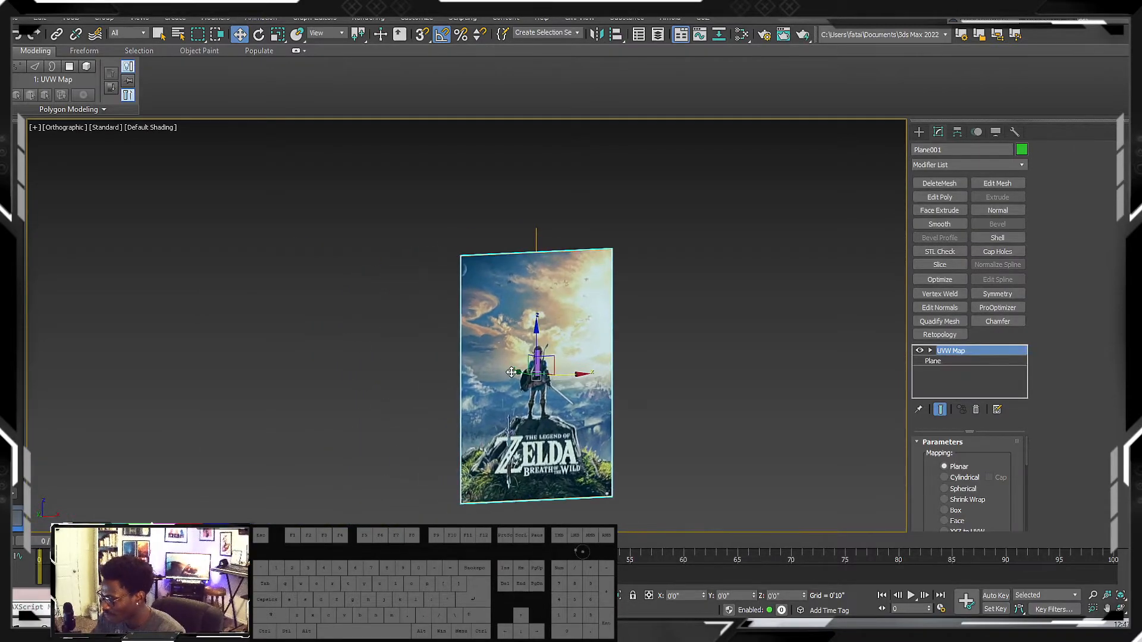
{"action": "left_click_drag", "start_coordinate": [535, 351], "coordinate": [537, 302]}
{"action": "middle_click_drag", "start_coordinate": [592, 358], "coordinate": [469, 349]}
{"action": "key", "text": "f"}
{"action": "key", "text": "z"}
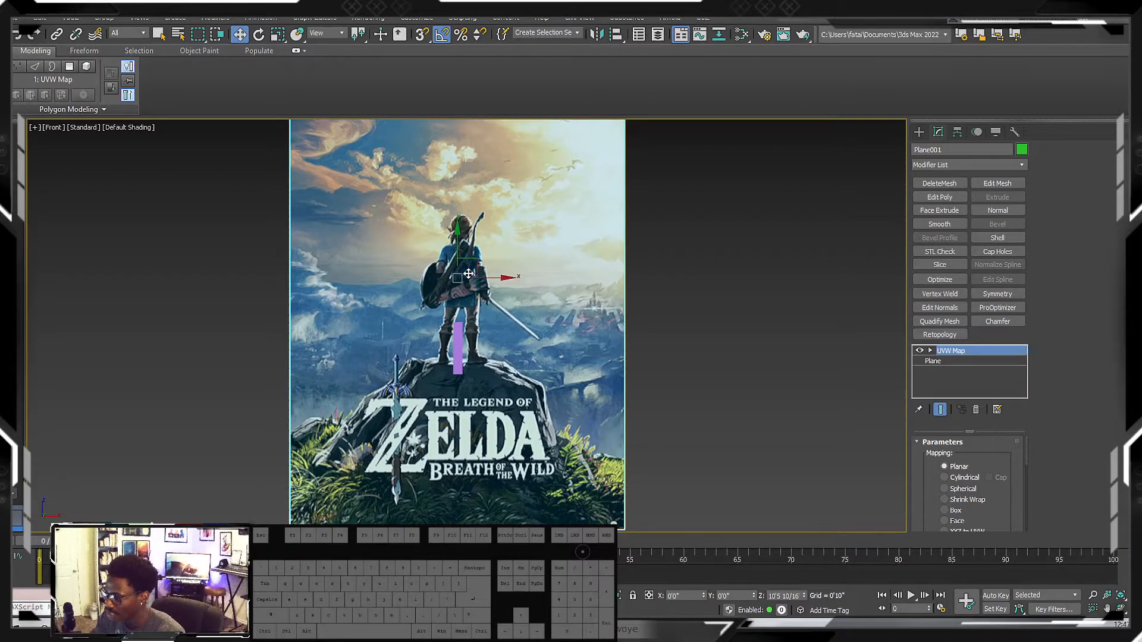
- Check the purple box's dimensions and lower the poster plane to a Z position of about 9'2"
{"action": "middle_click_drag", "start_coordinate": [462, 291], "coordinate": [468, 290]}
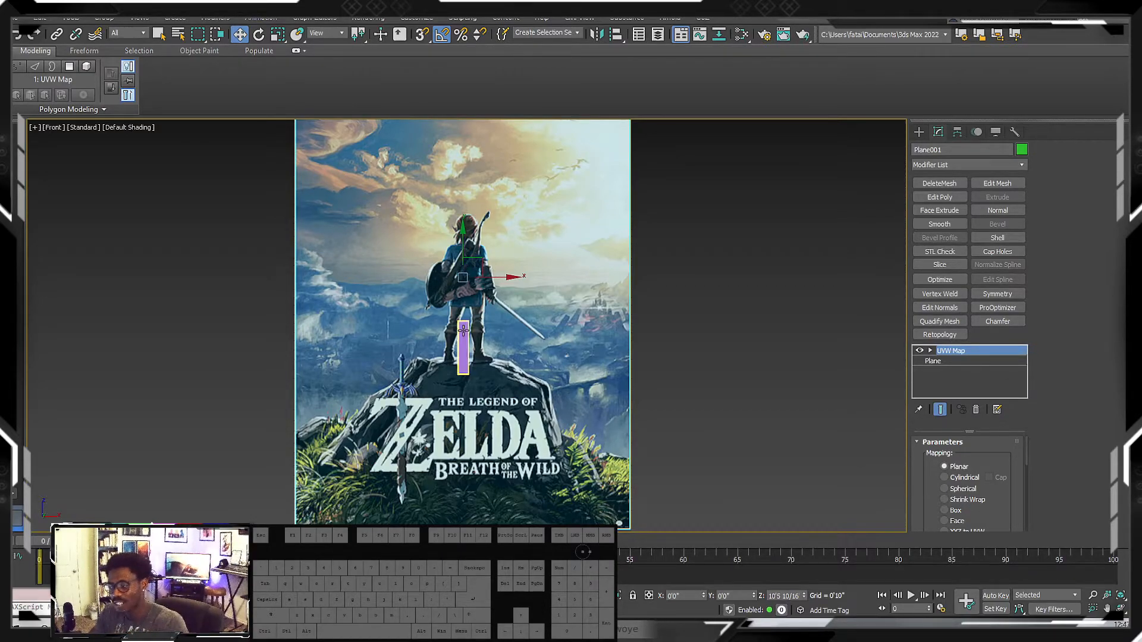
{"action": "left_click", "coordinate": [465, 341]}
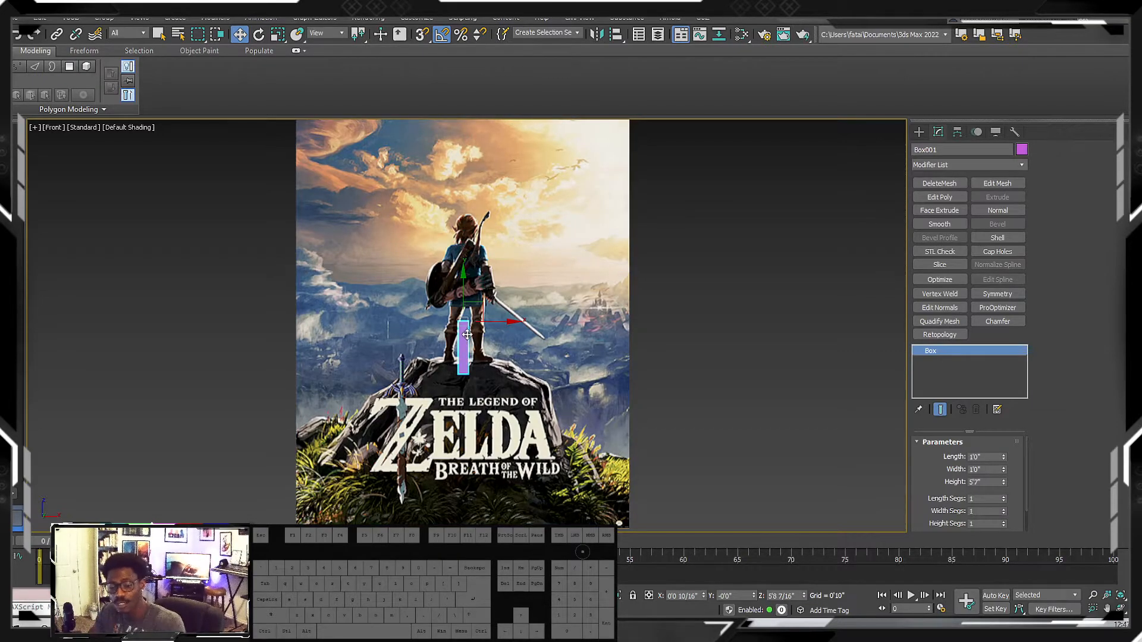
{"action": "left_click", "coordinate": [512, 344]}
{"action": "scroll", "coordinate": [512, 344], "scroll_direction": "down", "scroll_amount": 5}
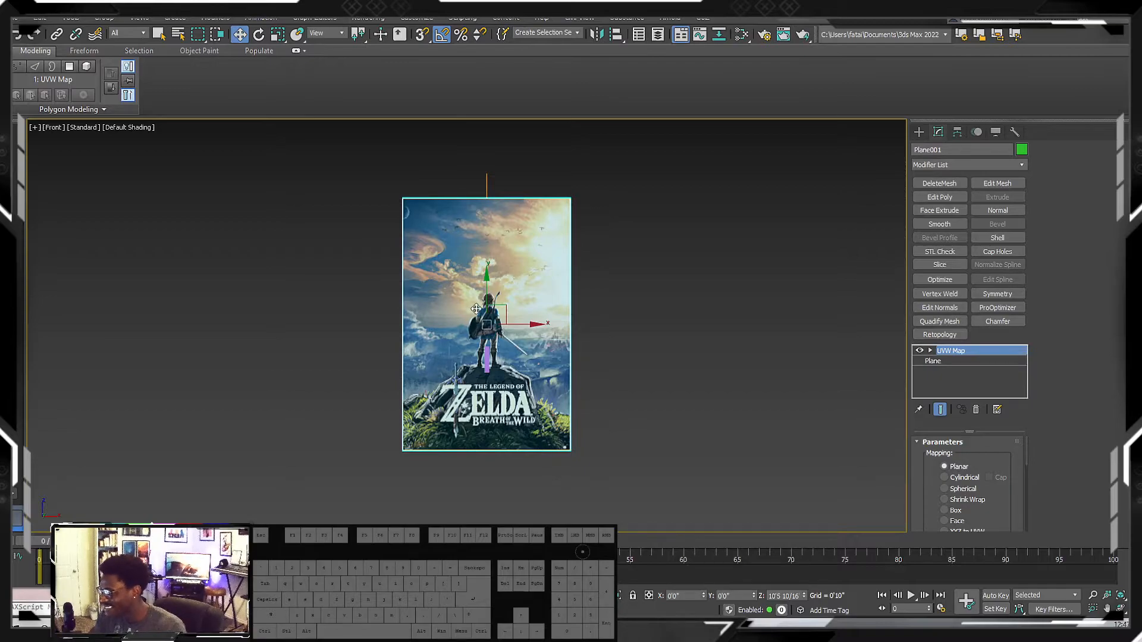
{"action": "left_click_drag", "start_coordinate": [484, 305], "coordinate": [489, 306]}
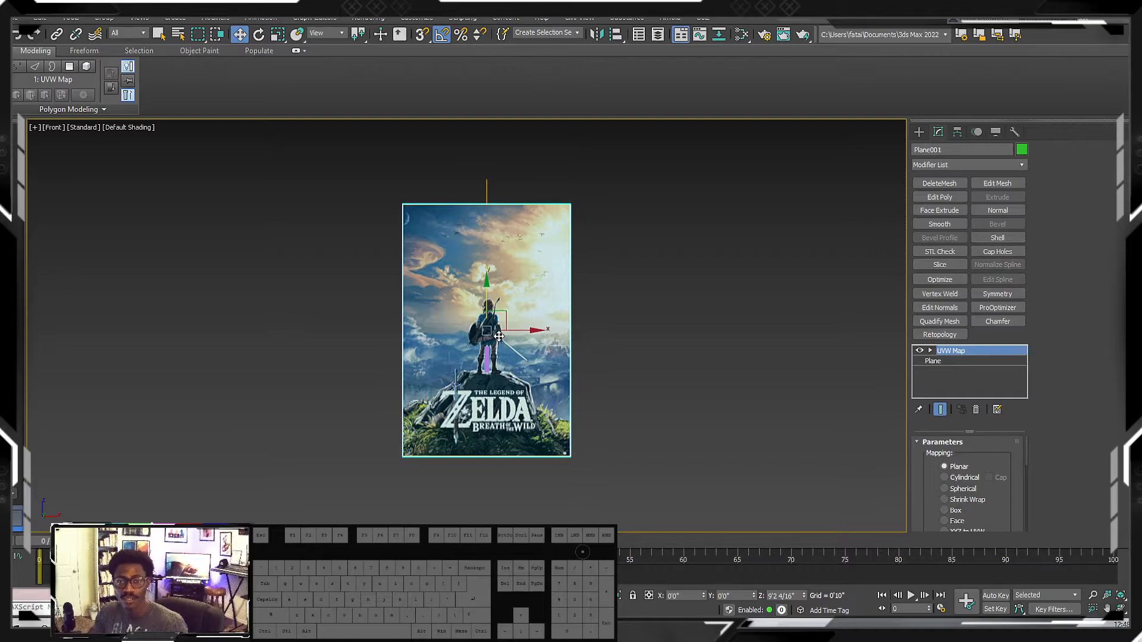
{"action": "left_click_drag", "start_coordinate": [491, 338], "coordinate": [495, 351]}
{"action": "key", "text": "r"}
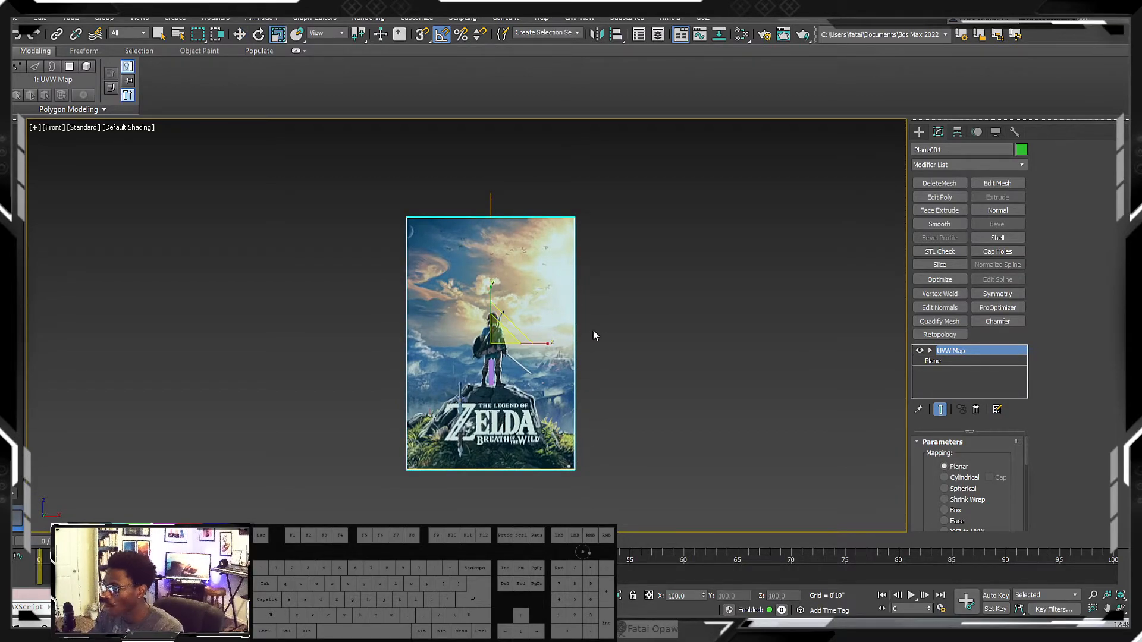
{"action": "left_click", "coordinate": [609, 329]}
{"action": "key", "text": "w"}
{"action": "left_click", "coordinate": [505, 333]}
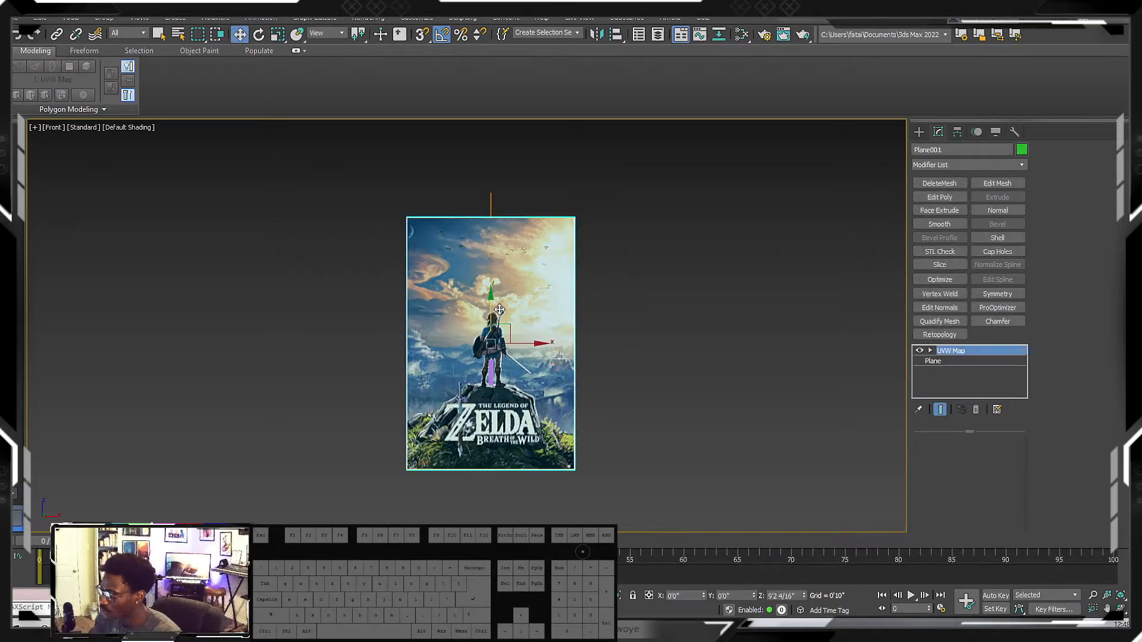
{"action": "key", "text": "e"}
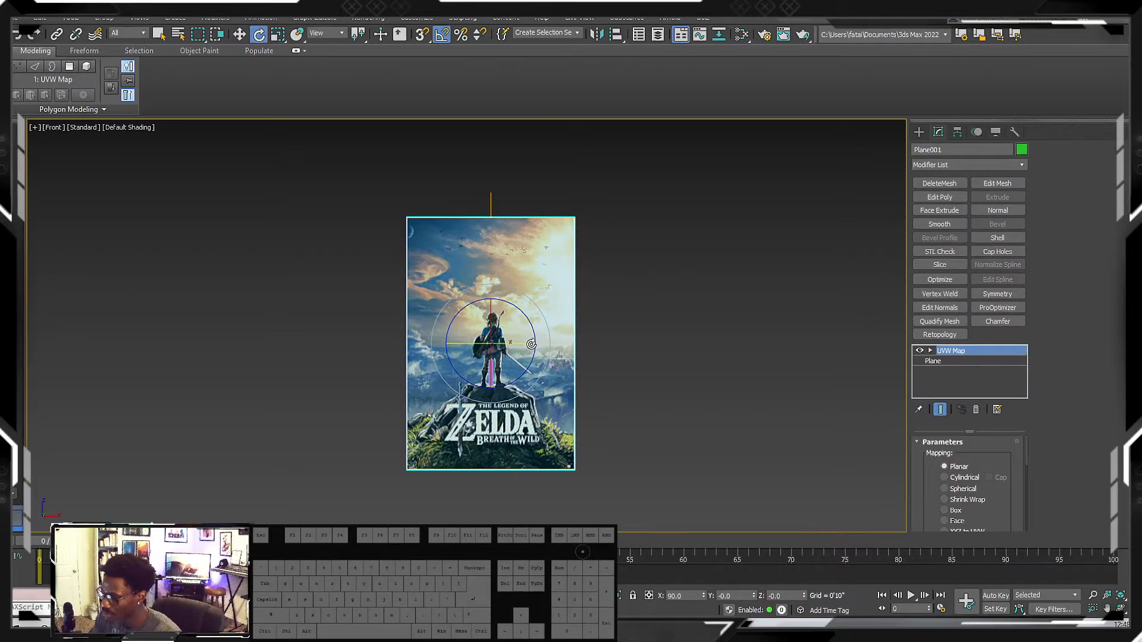
{"action": "key", "text": "r"}
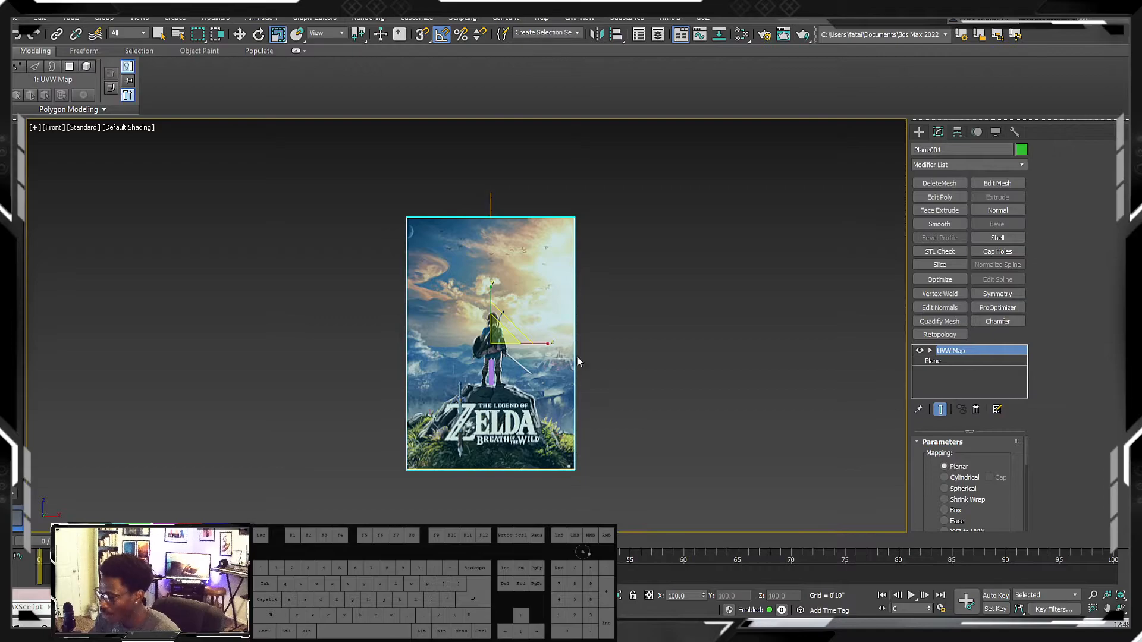
{"action": "middle_click_drag", "start_coordinate": [534, 366], "coordinate": [538, 373]}
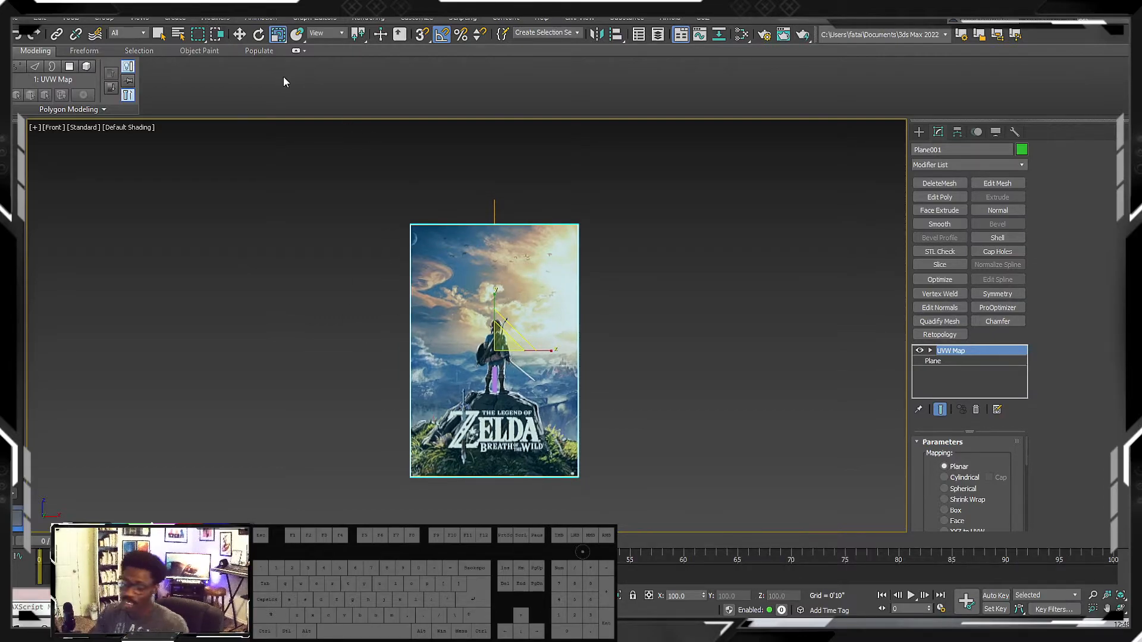
{"action": "left_click", "coordinate": [245, 34]}
{"action": "left_click", "coordinate": [259, 34]}
{"action": "left_click", "coordinate": [279, 34]}
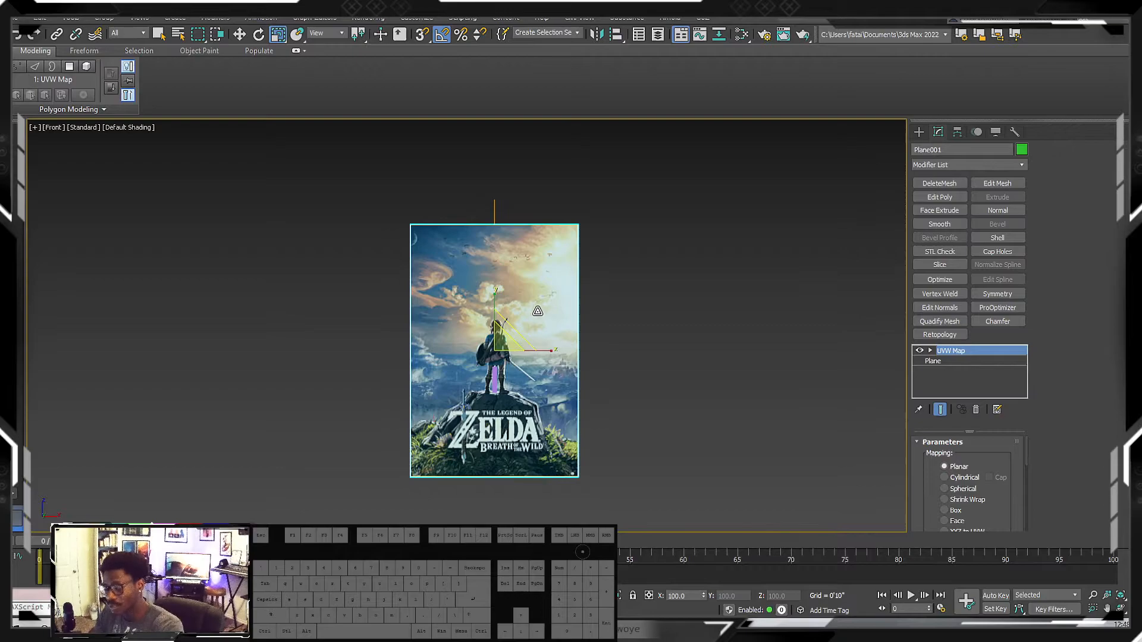
{"action": "key", "text": "e"}
{"action": "key", "text": "r"}
{"action": "key", "text": "w"}
{"action": "key", "text": "e"}
{"action": "key", "text": "r"}
{"action": "key", "text": "w"}
{"action": "key", "text": "e"}
{"action": "key", "text": "r"}
{"action": "key", "text": "w"}
{"action": "key", "text": "e"}
{"action": "key", "text": "r"}
{"action": "key", "text": "w"}
{"action": "key", "text": "e"}
{"action": "key", "text": "r"}
{"action": "key", "text": "w"}
{"action": "key", "text": "e"}
{"action": "key", "text": "r"}
{"action": "key", "text": "w"}
{"action": "key", "text": "e"}
{"action": "key", "text": "r"}
{"action": "key", "text": "w"}
{"action": "key", "text": "e"}
{"action": "key", "text": "r"}
{"action": "key", "text": "w"}
{"action": "key", "text": "e"}
{"action": "key", "text": "r"}
{"action": "key", "text": "w"}
{"action": "key", "text": "e"}
{"action": "key", "text": "w"}
{"action": "key", "text": "e"}
{"action": "key", "text": "r"}
{"action": "key", "text": "w"}
{"action": "key", "text": "e"}
{"action": "key", "text": "w"}
{"action": "key", "text": "r"}
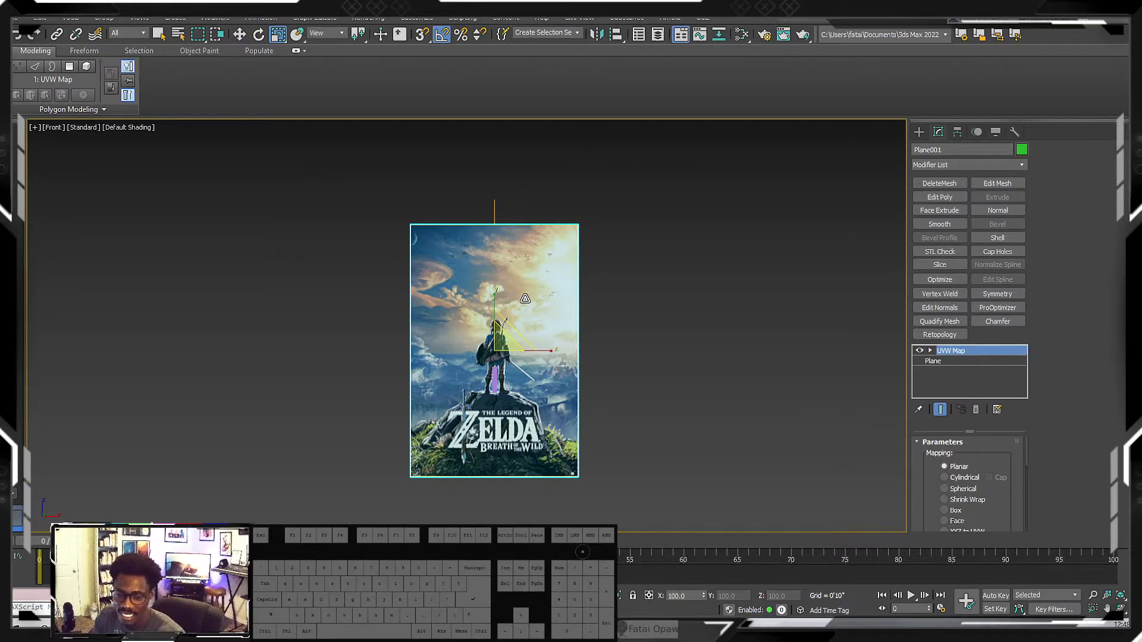
{"action": "key", "text": "w"}
{"action": "key", "text": "e"}
{"action": "key", "text": "r"}
{"action": "key", "text": "w"}
{"action": "key", "text": "e"}
{"action": "key", "text": "r"}
{"action": "key", "text": "w"}
{"action": "key", "text": "e"}
{"action": "key", "text": "r"}
{"action": "key", "text": "w"}
{"action": "key", "text": "e"}
{"action": "key", "text": "w"}
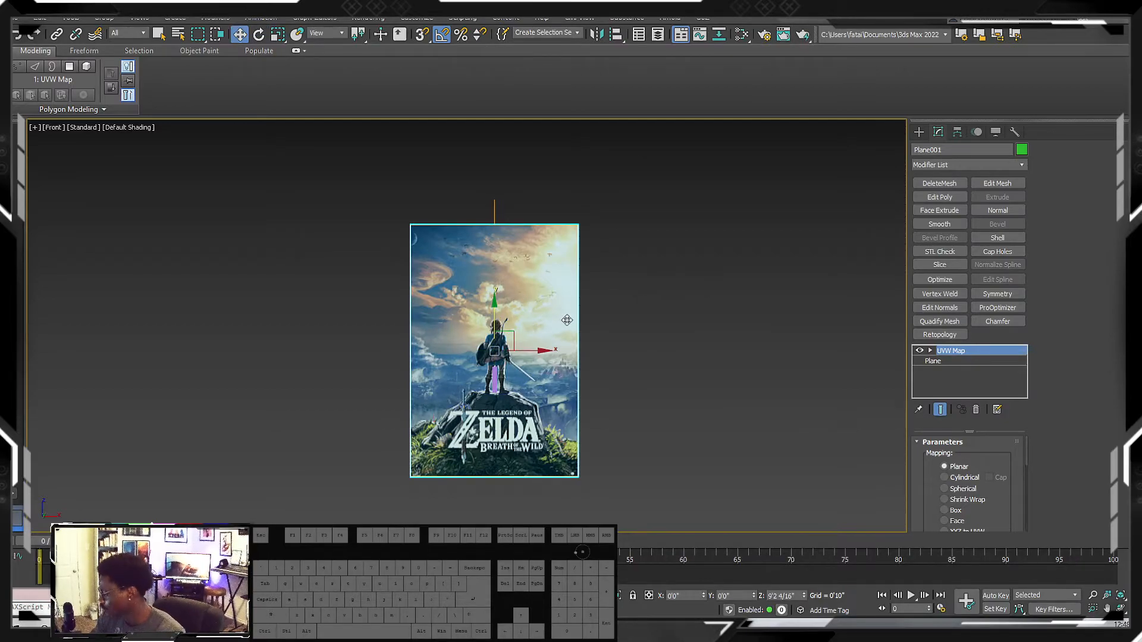
- Scale the poster plane down uniformly and lower it to a Z position of about 5'6"
{"action": "scroll", "coordinate": [495, 317], "scroll_direction": "up", "scroll_amount": 5}
{"action": "scroll", "coordinate": [495, 317], "scroll_direction": "down", "scroll_amount": 2}
{"action": "key", "text": "r"}
{"action": "middle_click_drag", "start_coordinate": [476, 343], "coordinate": [469, 290]}
{"action": "scroll", "coordinate": [469, 287], "scroll_direction": "down", "scroll_amount": 4}
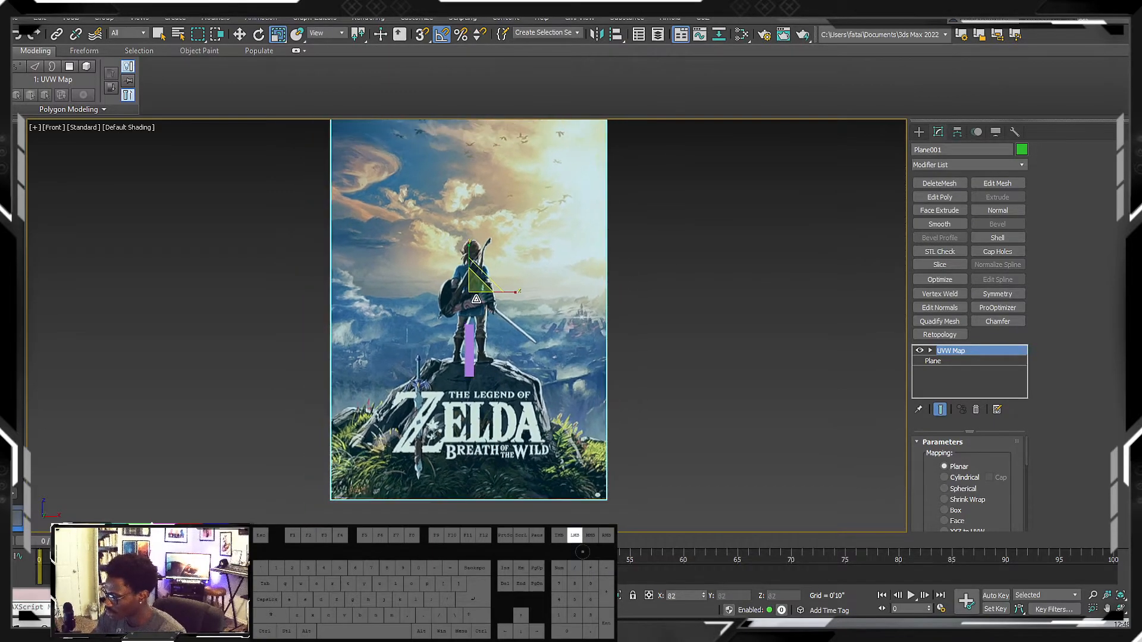
{"action": "key", "text": "w"}
{"action": "left_click_drag", "start_coordinate": [469, 260], "coordinate": [469, 294]}
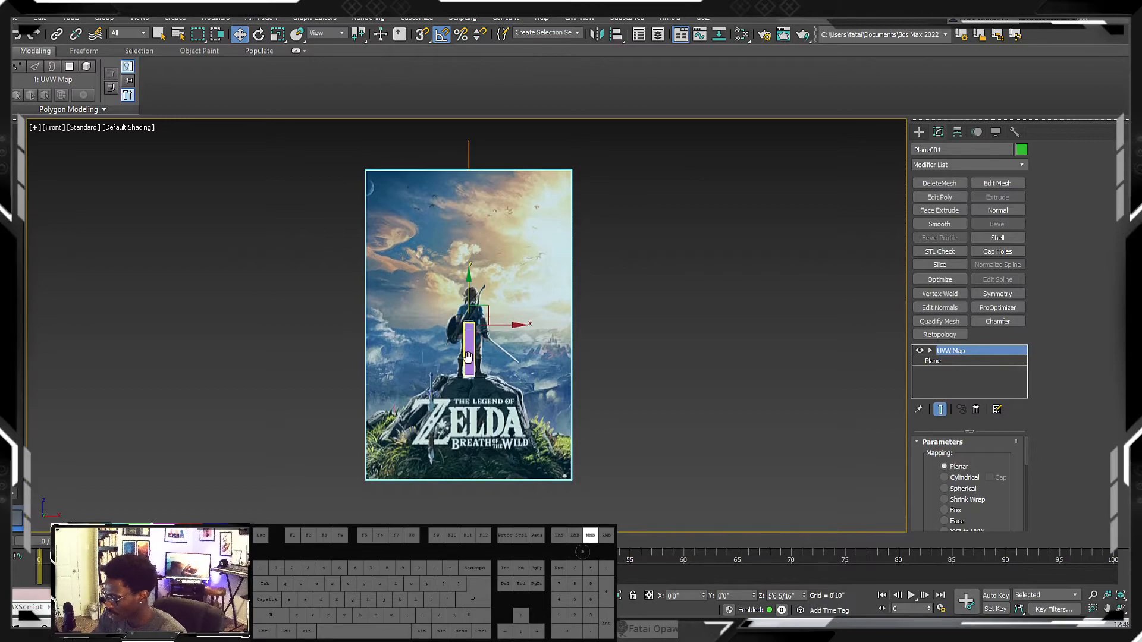
- Shrink the poster plane further toward the purple box's height and lower it to a Z position of about 3'8", lining up the character's feet
{"action": "scroll", "coordinate": [485, 345], "scroll_direction": "up", "scroll_amount": 4}
{"action": "key", "text": "r"}
{"action": "mouse_move", "coordinate": [456, 300]}
{"action": "left_mouse_down"}
{"action": "mouse_move", "coordinate": [457, 329]}
{"action": "mouse_move", "coordinate": [445, 297]}
{"action": "mouse_move", "coordinate": [452, 340]}
{"action": "mouse_move", "coordinate": [448, 312]}
{"action": "left_mouse_up"}
{"action": "key", "text": "w"}
{"action": "key", "text": "r"}
{"action": "key", "text": "w"}
{"action": "scroll", "coordinate": [448, 312], "scroll_direction": "up", "scroll_amount": 1}
{"action": "middle_click_drag", "start_coordinate": [448, 312], "coordinate": [433, 282]}
{"action": "scroll", "coordinate": [443, 302], "scroll_direction": "up", "scroll_amount": 2}
{"action": "scroll", "coordinate": [433, 282], "scroll_direction": "down", "scroll_amount": 2}
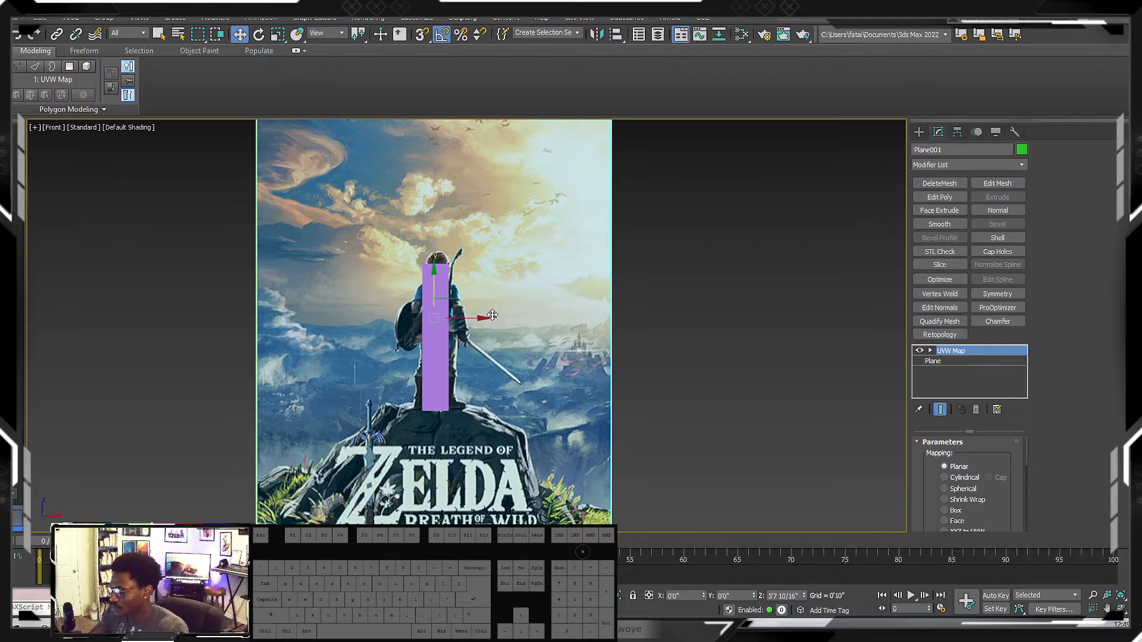
- Fine-tune the poster plane's uniform scale so the character matches the purple box, and lower it to a Z position of about 3'5"
{"action": "mouse_move", "coordinate": [450, 324]}
{"action": "middle_mouse_down"}
{"action": "mouse_move", "coordinate": [461, 312]}
{"action": "mouse_move", "coordinate": [445, 314]}
{"action": "middle_mouse_up"}
{"action": "key", "text": "r"}
{"action": "mouse_move", "coordinate": [431, 298]}
{"action": "left_mouse_down"}
{"action": "mouse_move", "coordinate": [439, 305]}
{"action": "mouse_move", "coordinate": [430, 288]}
{"action": "left_mouse_up"}
{"action": "key", "text": "w"}
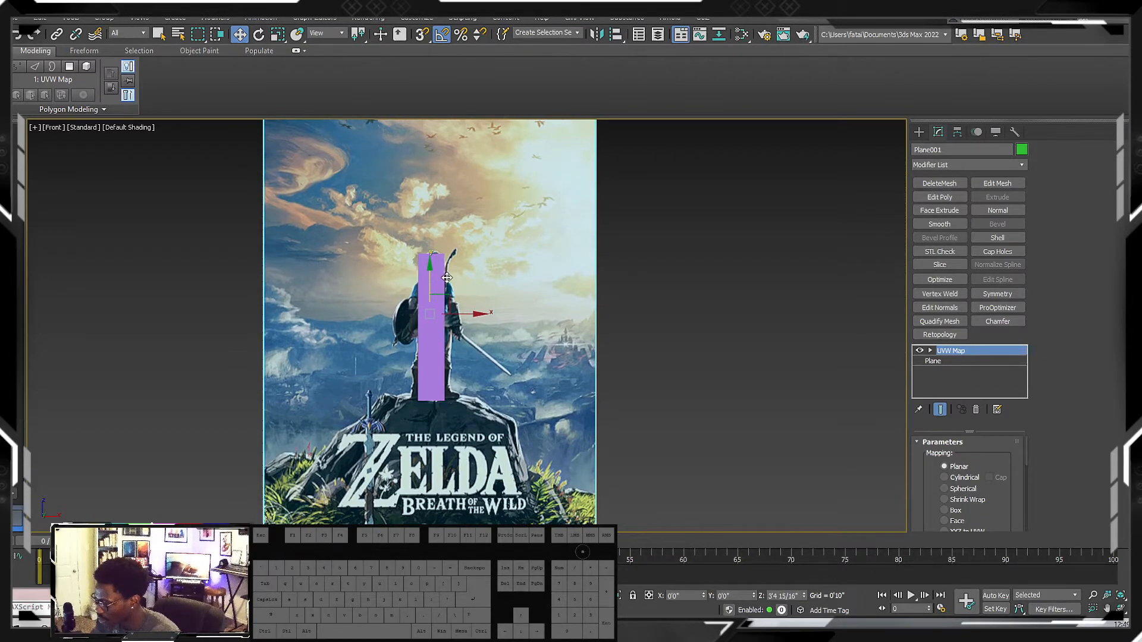
{"action": "scroll", "coordinate": [417, 276], "scroll_direction": "down", "scroll_amount": 2}
{"action": "scroll", "coordinate": [385, 262], "scroll_direction": "up", "scroll_amount": 4}
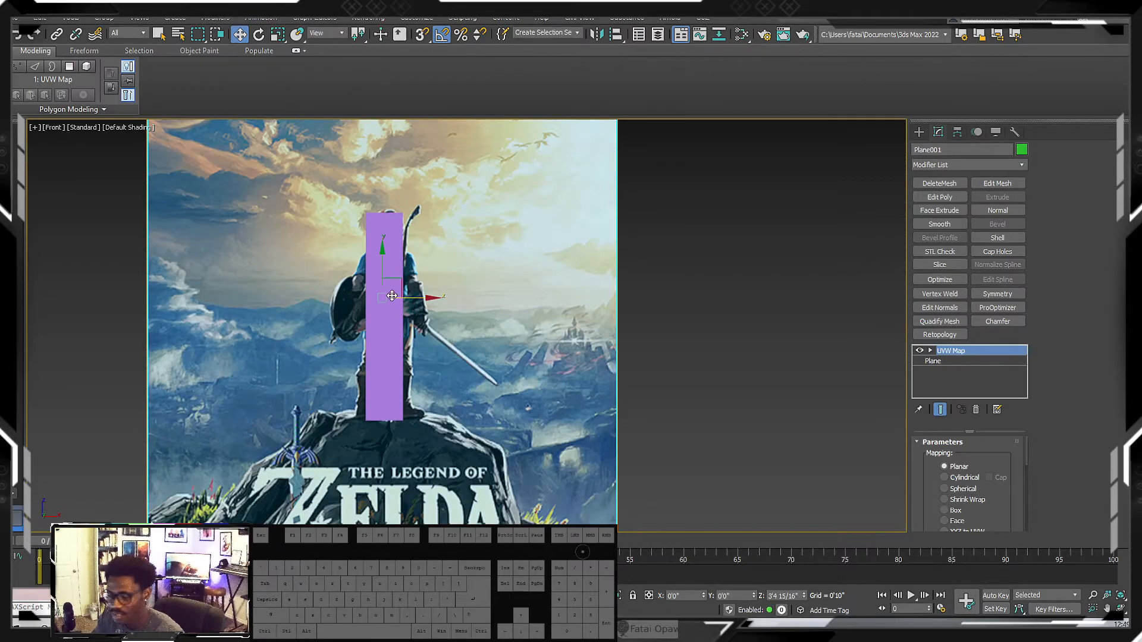
- Rename the purple reference box as Box_Link
{"action": "left_click", "coordinate": [393, 284]}
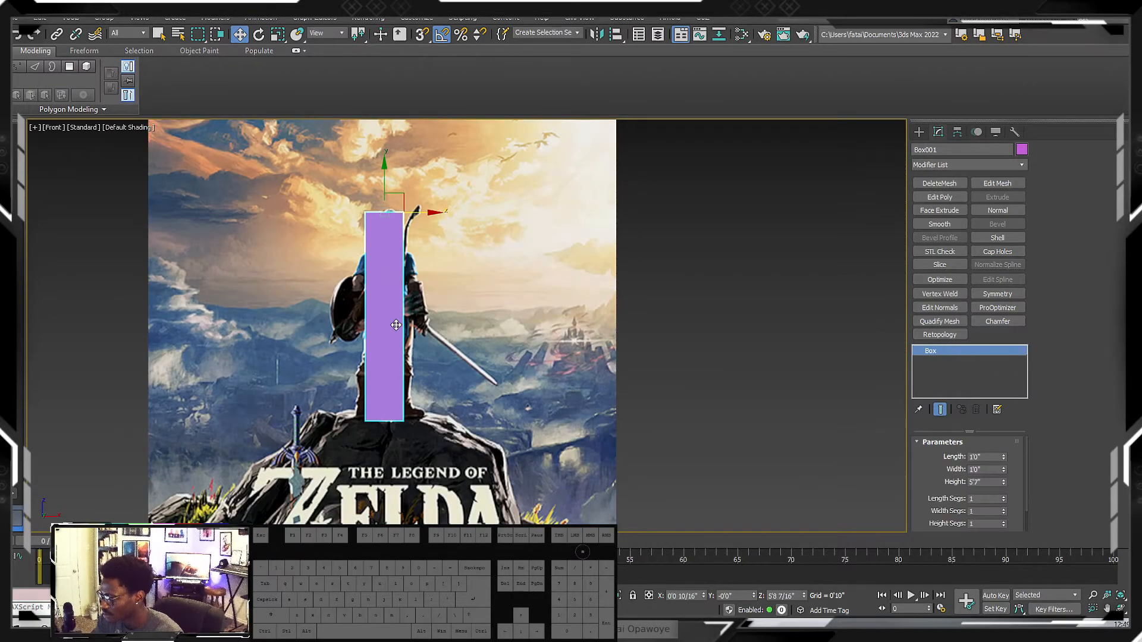
{"action": "left_click", "coordinate": [950, 153]}
{"action": "key", "text": "BackSpace"}
{"action": "key", "text": "BackSpace"}
{"action": "key", "text": "BackSpace"}
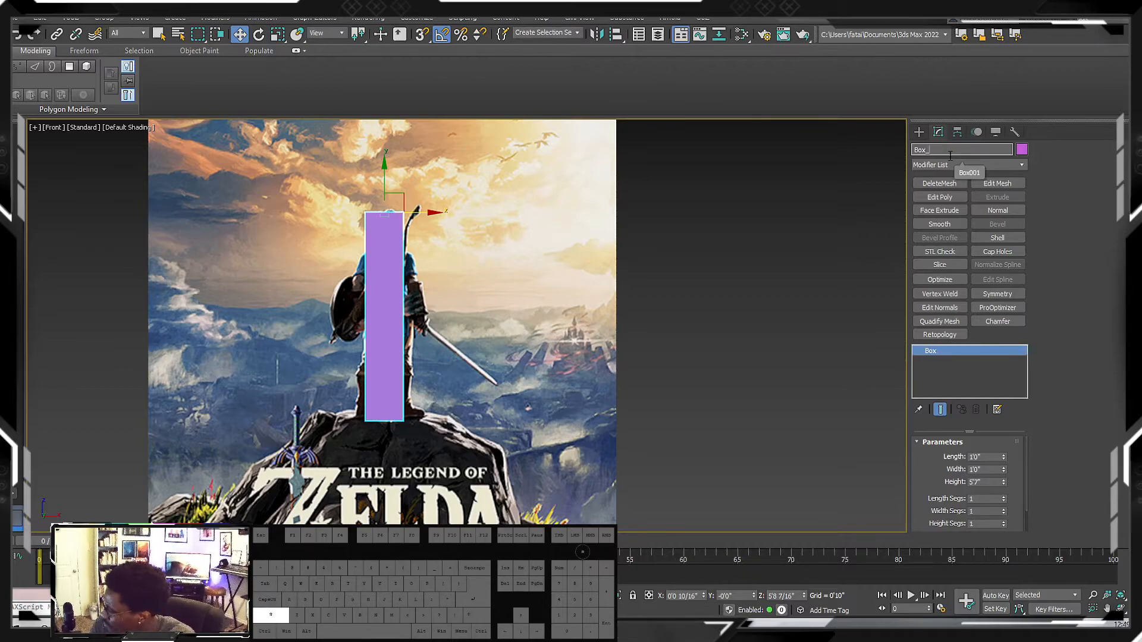
{"action": "key", "text": "Return"}
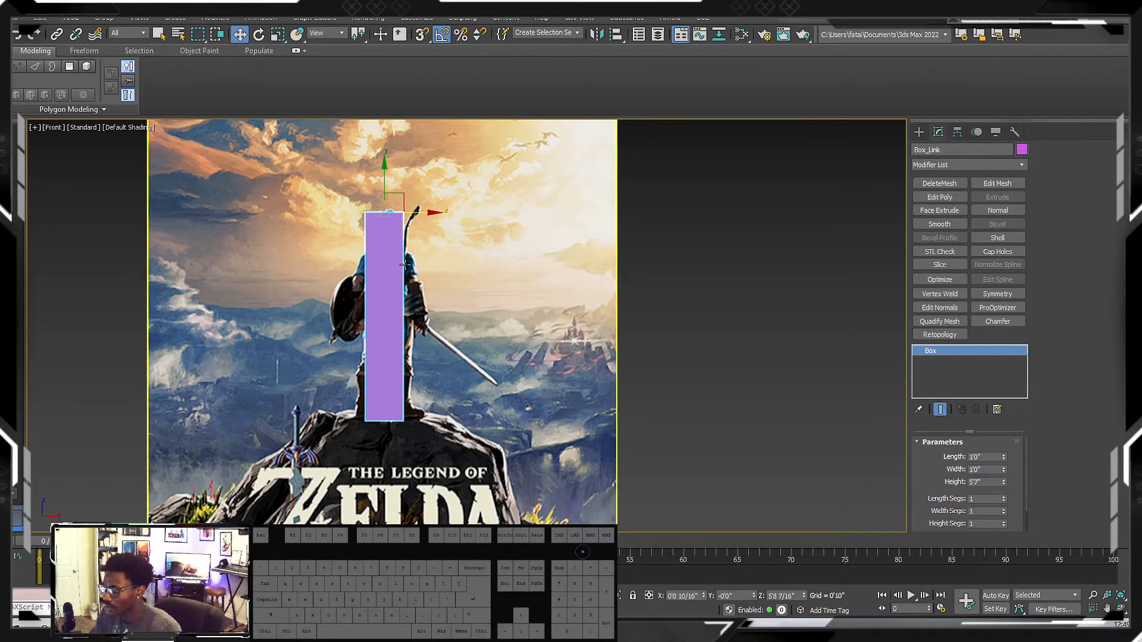
- Shift the purple box slightly along X to about -0'0 10/16" over the character in the Front view, and select the poster plane
{"action": "mouse_move", "coordinate": [405, 219]}
{"action": "middle_mouse_down", "text": "alt"}
{"action": "mouse_move", "coordinate": [522, 234]}
{"action": "mouse_move", "coordinate": [398, 236]}
{"action": "mouse_move", "coordinate": [410, 237]}
{"action": "middle_mouse_up", "text": "alt"}
{"action": "key", "text": "f"}
{"action": "scroll", "coordinate": [411, 238], "scroll_direction": "up", "scroll_amount": 3}
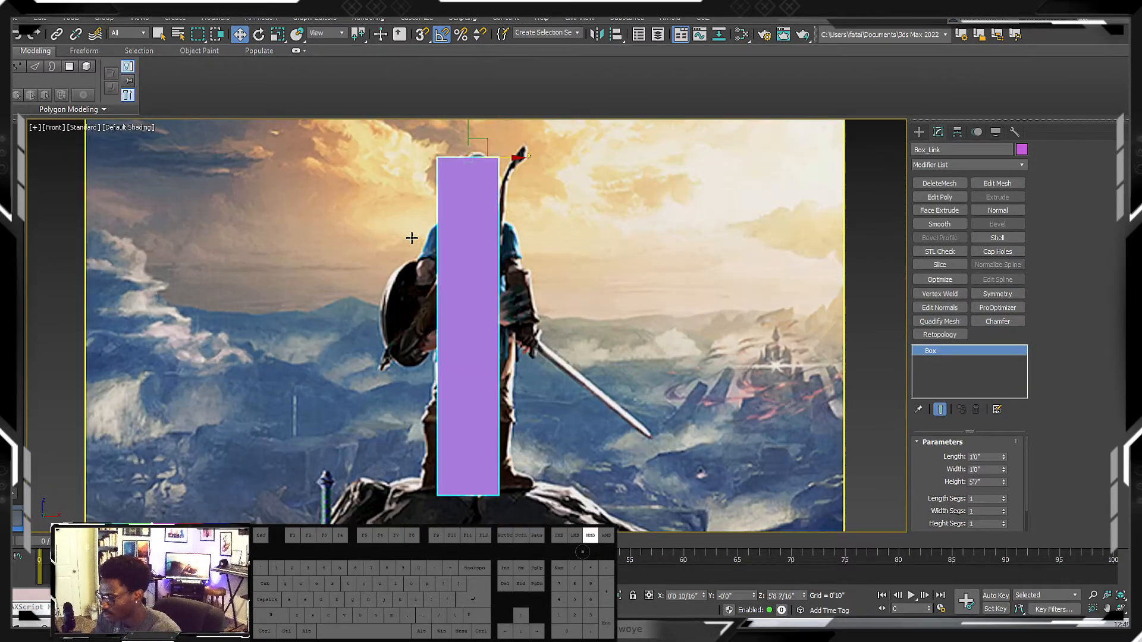
{"action": "scroll", "coordinate": [411, 238], "scroll_direction": "down", "scroll_amount": 3}
{"action": "mouse_move", "coordinate": [471, 189]}
{"action": "left_mouse_down"}
{"action": "mouse_move", "coordinate": [595, 188]}
{"action": "mouse_move", "coordinate": [466, 189]}
{"action": "left_mouse_up"}
{"action": "scroll", "coordinate": [496, 189], "scroll_direction": "down", "scroll_amount": 3}
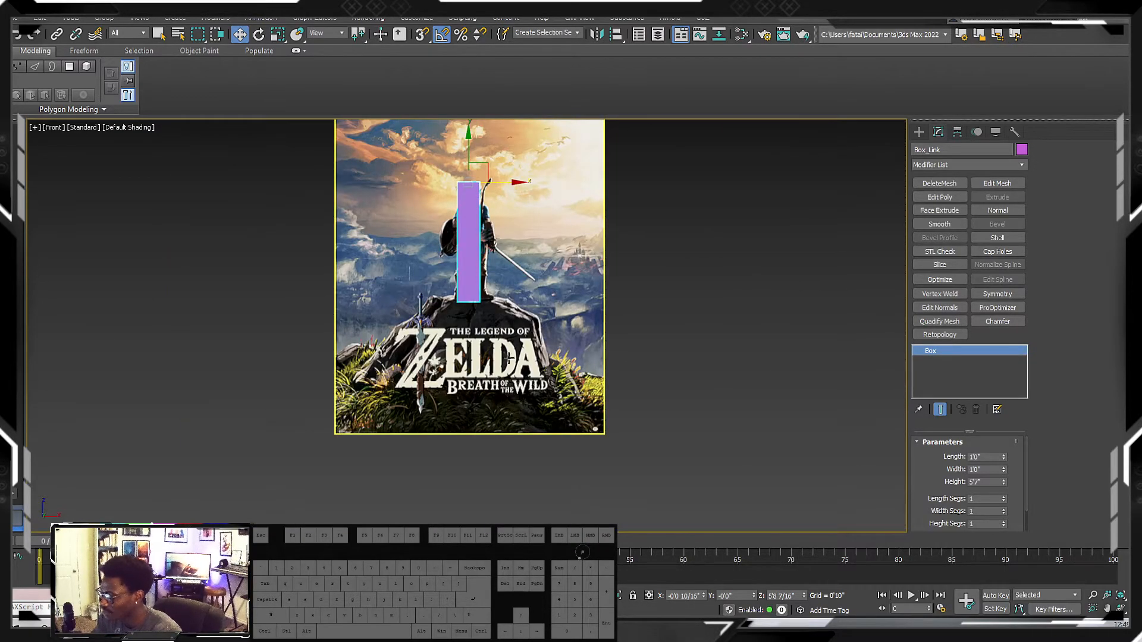
{"action": "middle_click_drag", "start_coordinate": [568, 253], "coordinate": [549, 310]}
{"action": "left_click", "coordinate": [713, 383]}
{"action": "left_click_drag", "start_coordinate": [661, 334], "coordinate": [527, 396]}
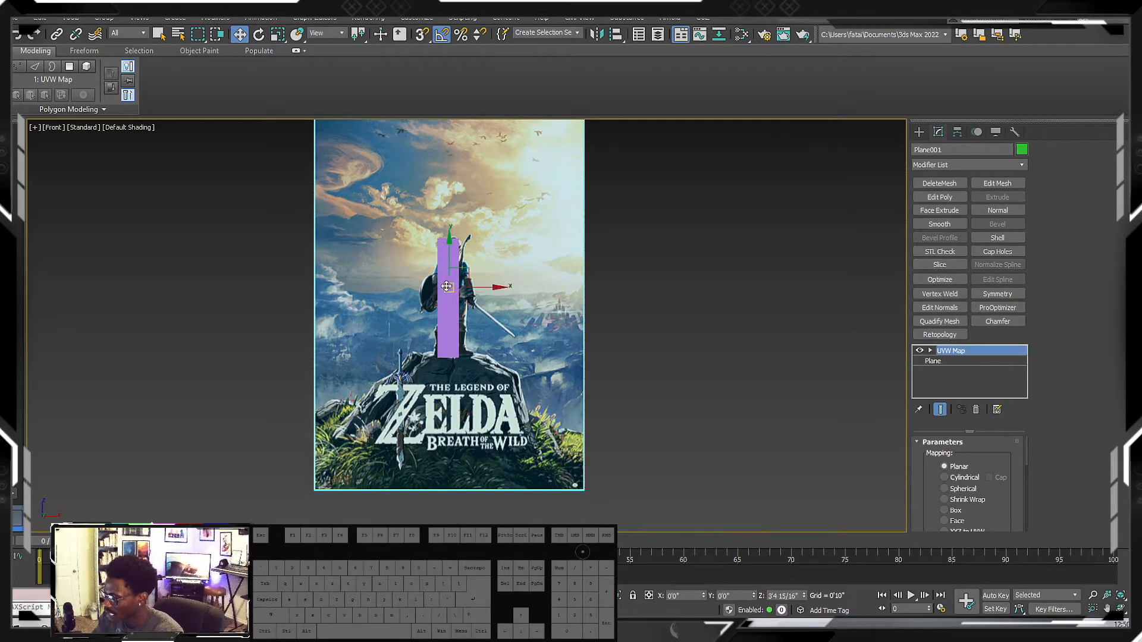
- Toggle see-through display on the purple box to compare its height with the character on the poster
{"action": "left_click", "coordinate": [454, 308]}
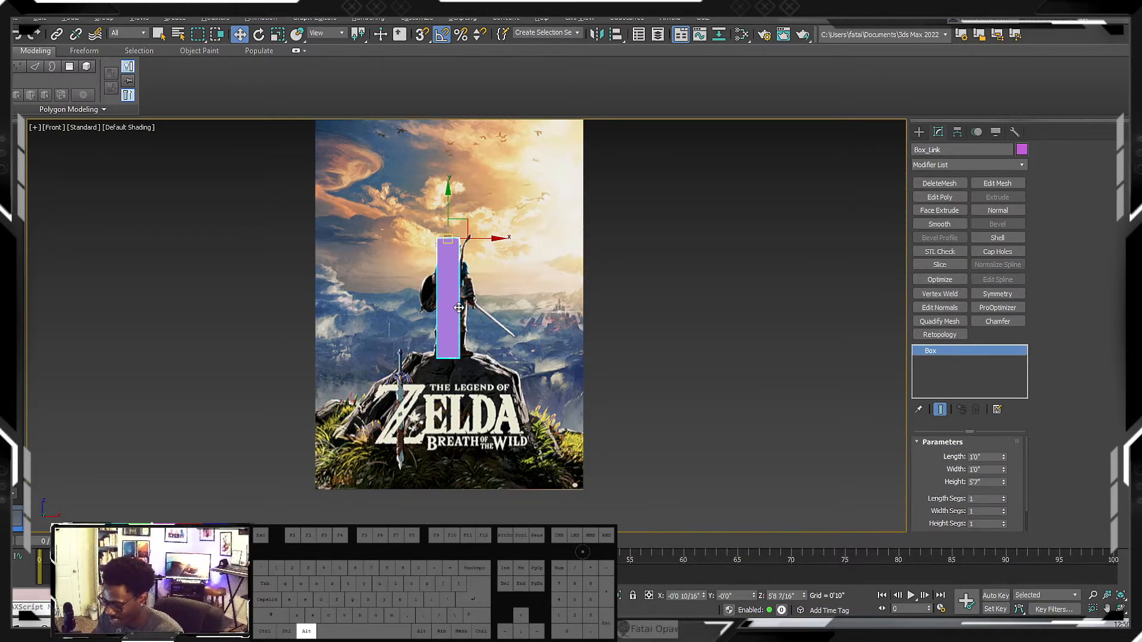
{"action": "key", "text": "alt+x"}
{"action": "key", "text": "alt+x"}
{"action": "key", "text": "alt+x"}
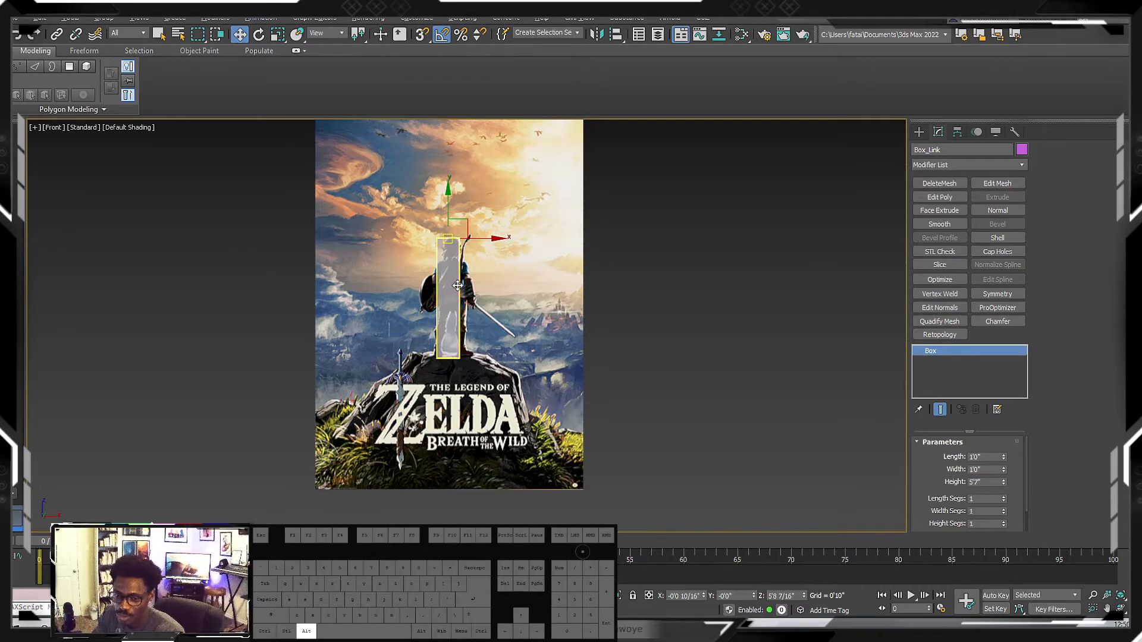
{"action": "key", "text": "alt+x"}
{"action": "key", "text": "alt+x"}
{"action": "scroll", "coordinate": [457, 268], "scroll_direction": "up", "scroll_amount": 5}
{"action": "key", "text": "alt+x"}
{"action": "key", "text": "alt+x"}
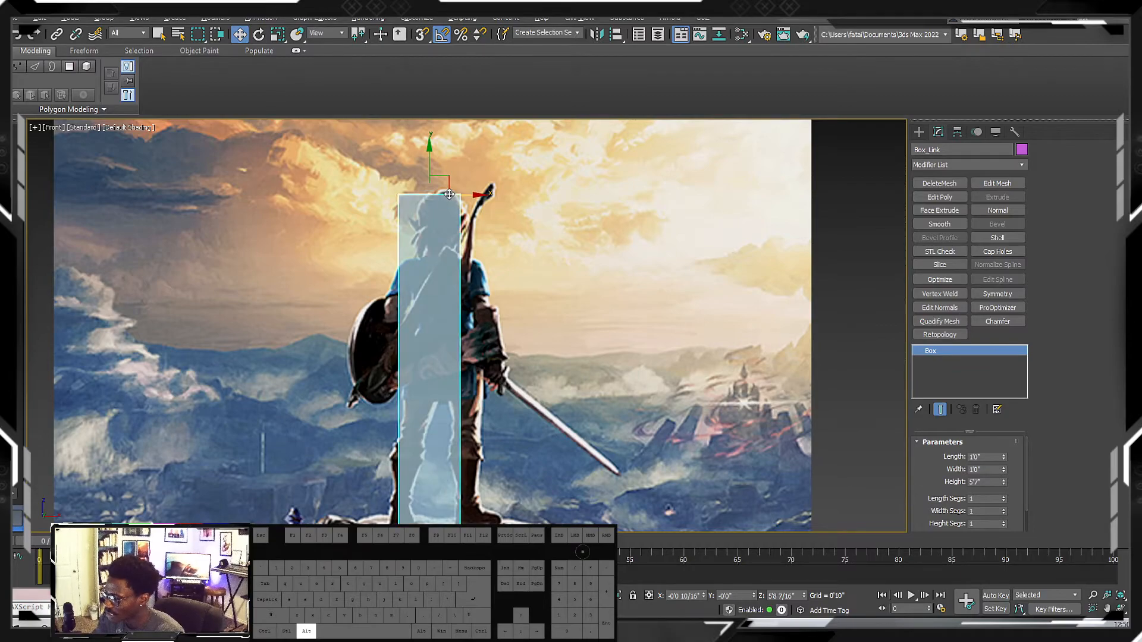
{"action": "key", "text": "alt+x"}
{"action": "key", "text": "alt+x"}
{"action": "key", "text": "alt+x"}
{"action": "key", "text": "alt+x"}
{"action": "key", "text": "alt+x"}
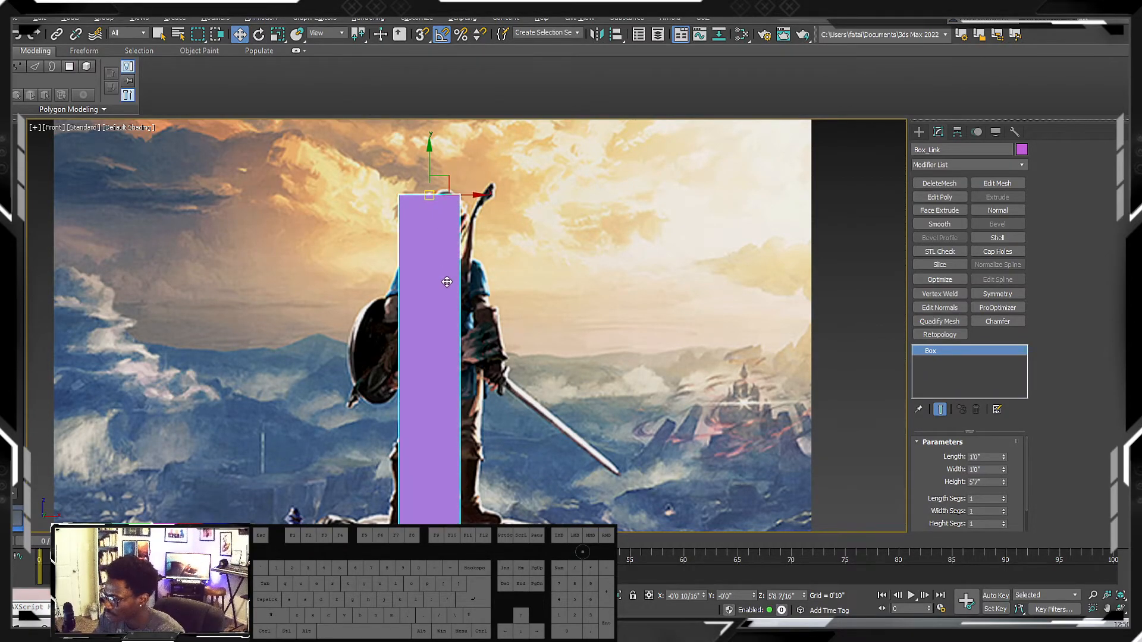
- Hide the purple box, leaving only the poster plane in the Front view
{"action": "middle_click_drag", "start_coordinate": [423, 320], "coordinate": [408, 275]}
{"action": "right_click", "coordinate": [408, 273]}
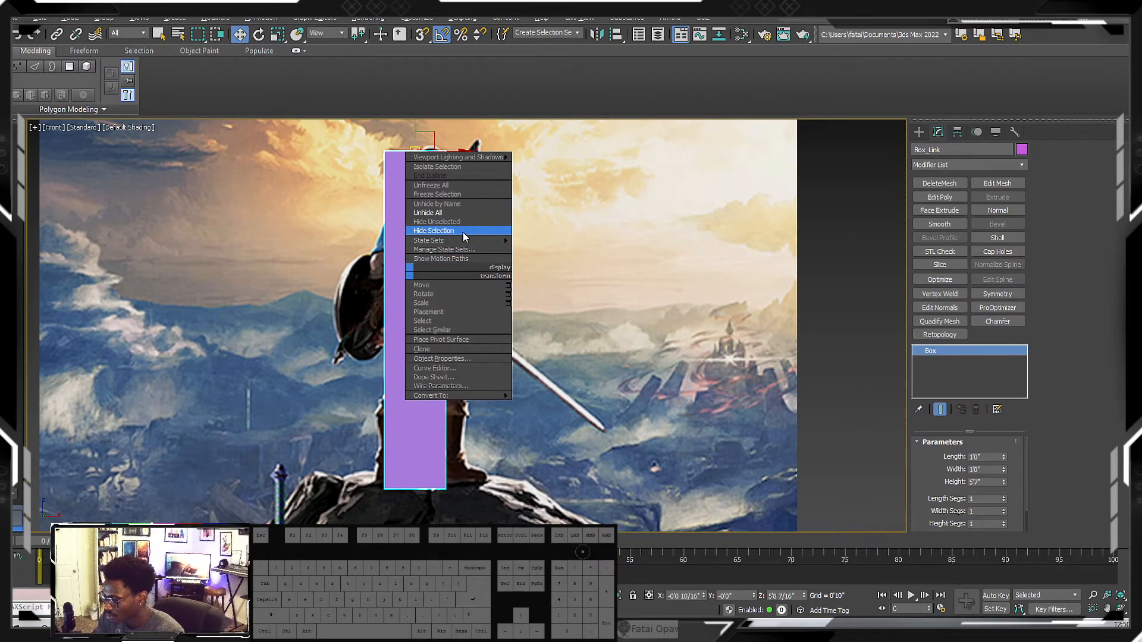
{"action": "left_click", "coordinate": [463, 232]}
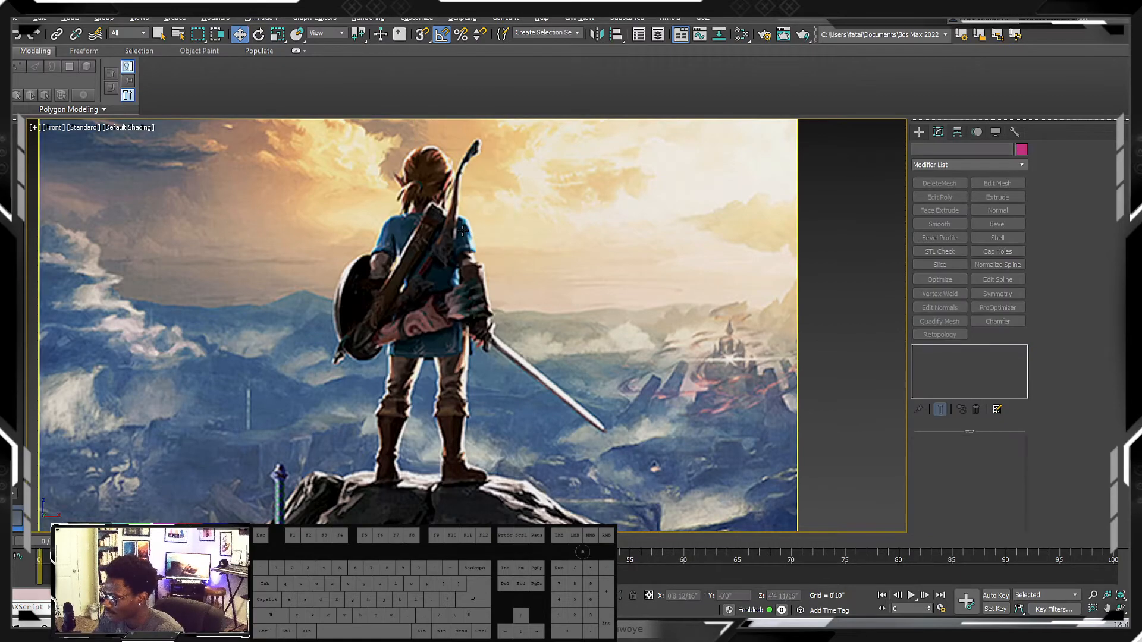
- Select the poster plane and reset its Z position to 0'0"
{"action": "scroll", "coordinate": [431, 322], "scroll_direction": "down", "scroll_amount": 5}
{"action": "left_click_drag", "start_coordinate": [668, 280], "coordinate": [535, 410]}
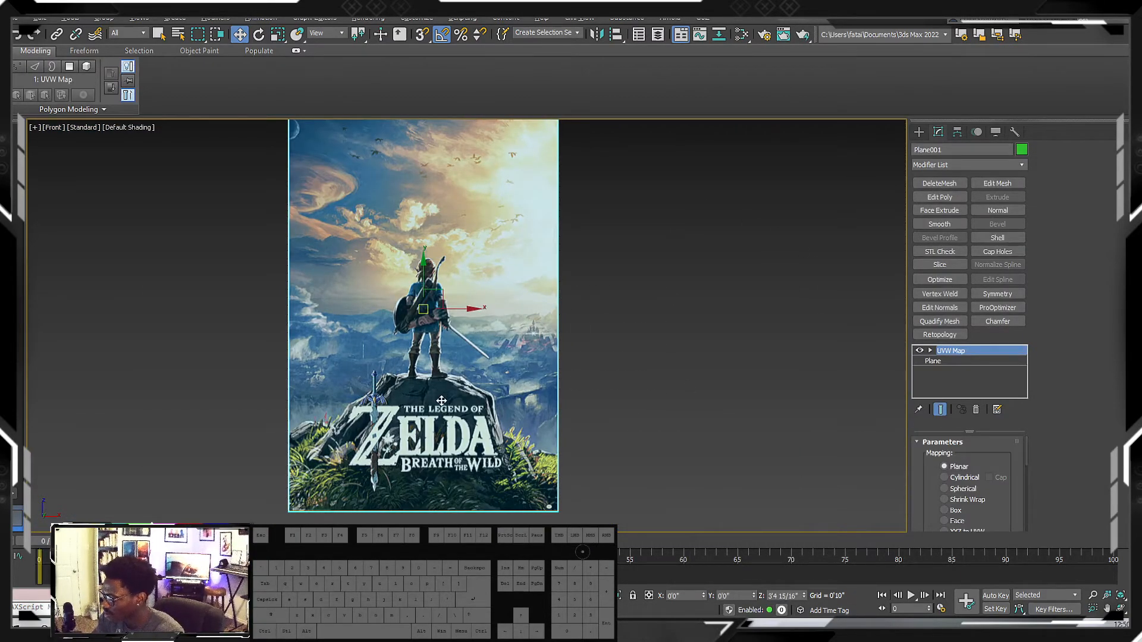
{"action": "right_click", "coordinate": [802, 596]}
{"action": "scroll", "coordinate": [506, 306], "scroll_direction": "down", "scroll_amount": 4}
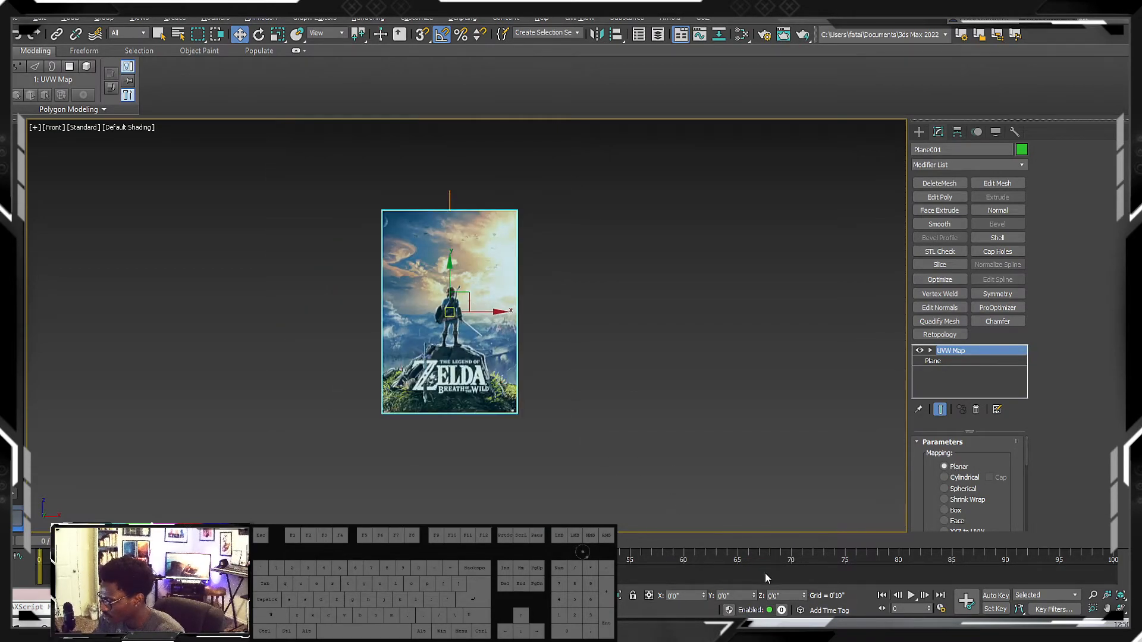
{"action": "right_click", "coordinate": [805, 595]}
{"action": "middle_click_drag", "start_coordinate": [383, 320], "coordinate": [409, 272]}
{"action": "scroll", "coordinate": [409, 280], "scroll_direction": "up", "scroll_amount": 2}
{"action": "left_click_drag", "start_coordinate": [692, 252], "coordinate": [625, 218]}
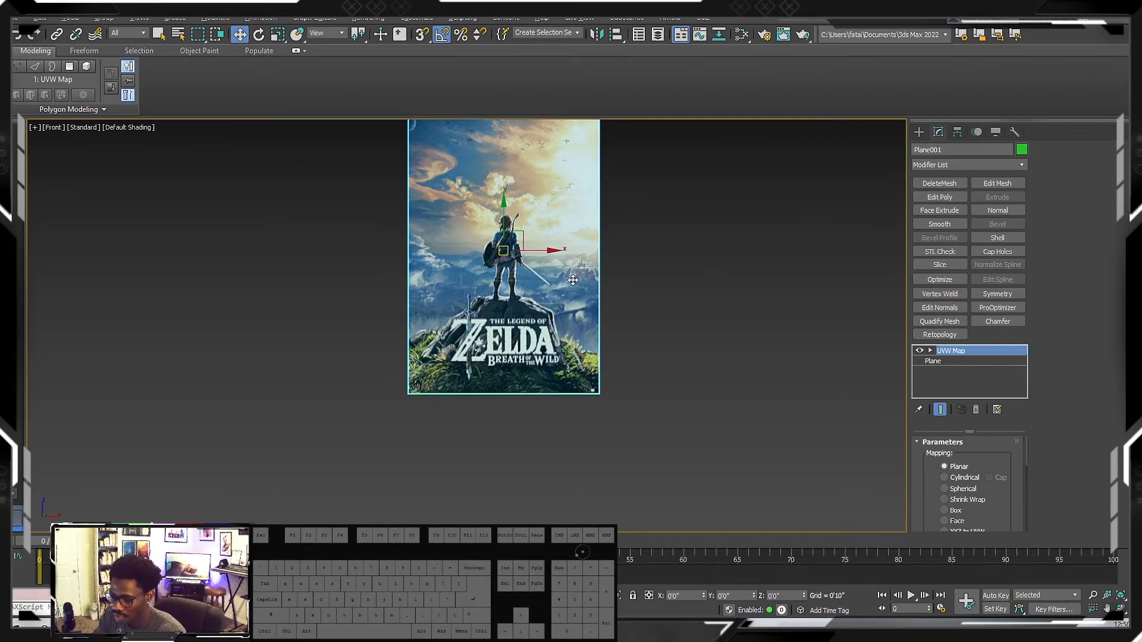
- Turn off Show Frozen in Gray and enable Freeze in the poster plane's Object Properties
{"action": "right_click", "coordinate": [529, 238]}
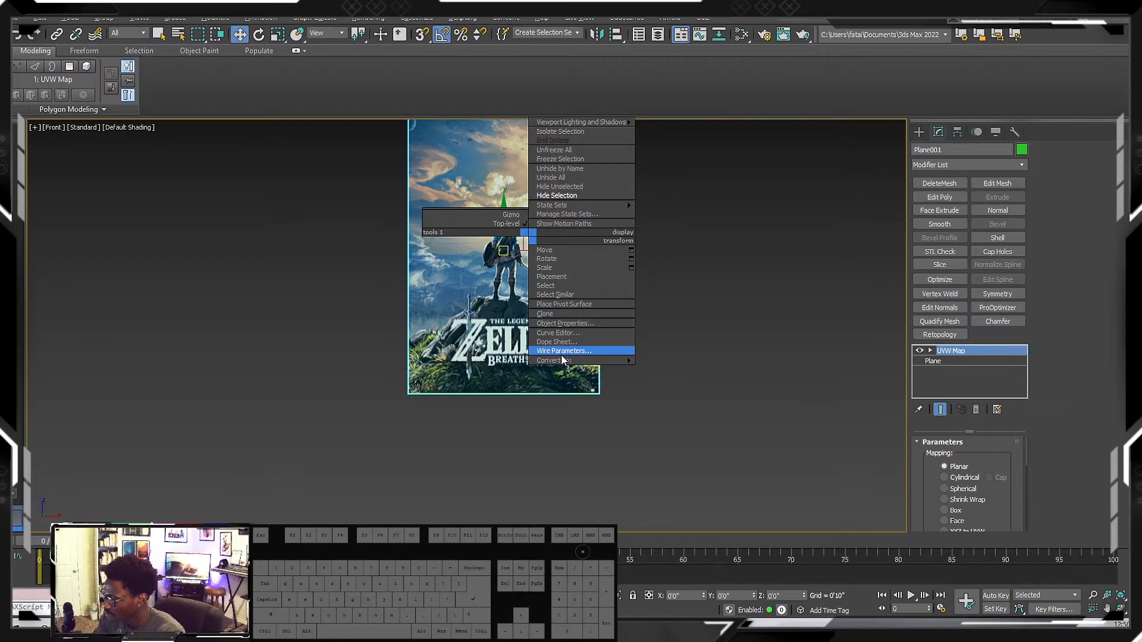
{"action": "left_click", "coordinate": [575, 323]}
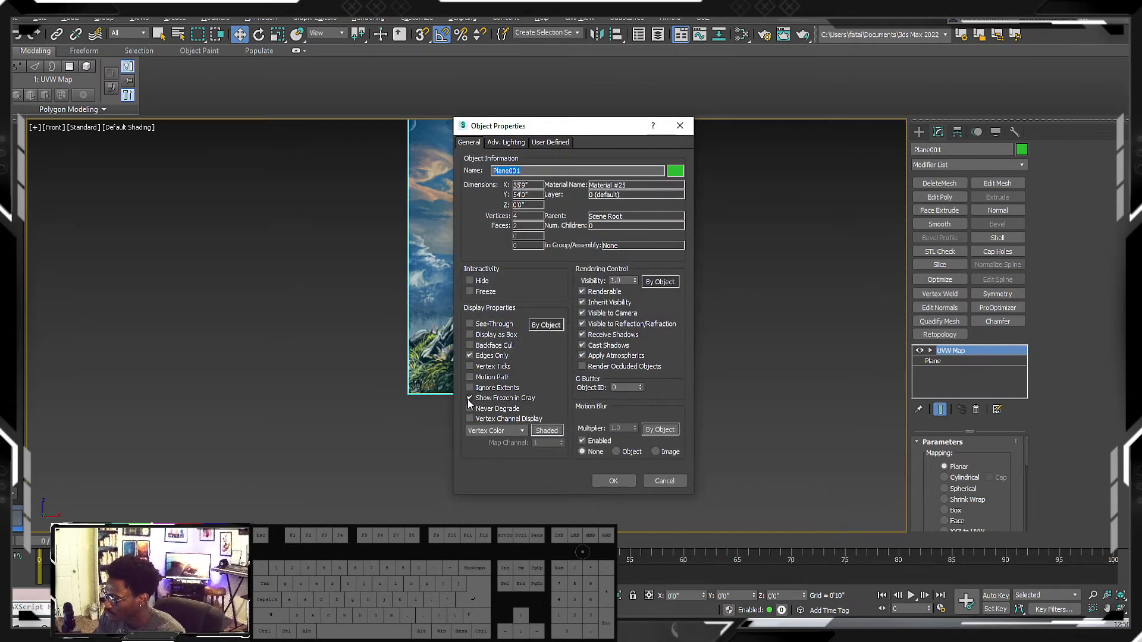
{"action": "left_click_drag", "start_coordinate": [547, 130], "coordinate": [706, 112]}
{"action": "left_click", "coordinate": [631, 379]}
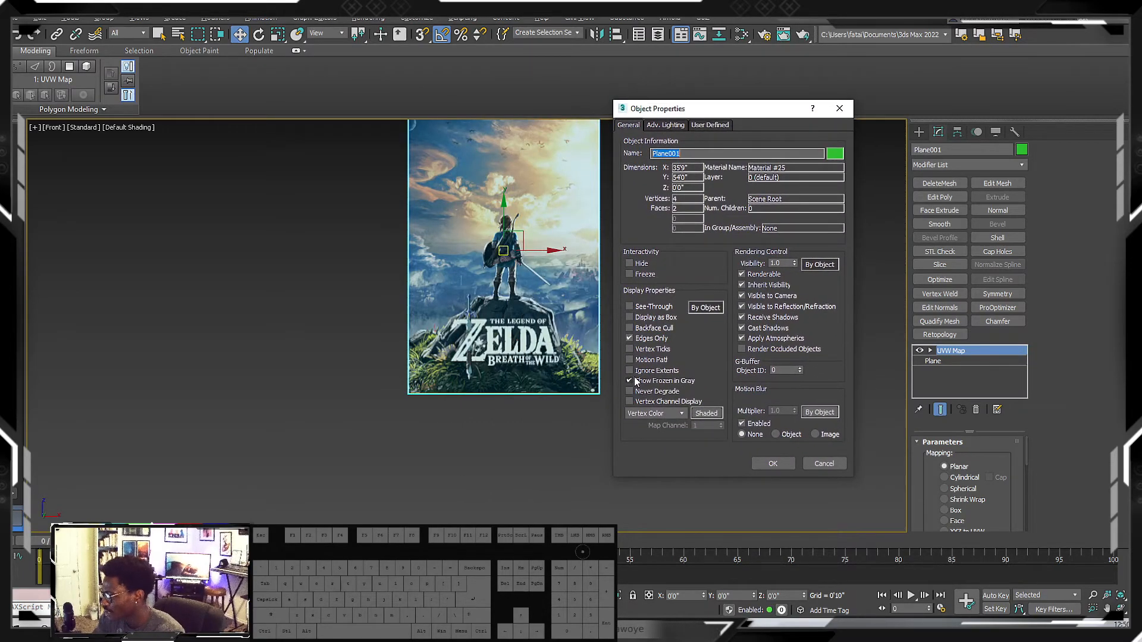
{"action": "left_click", "coordinate": [629, 274]}
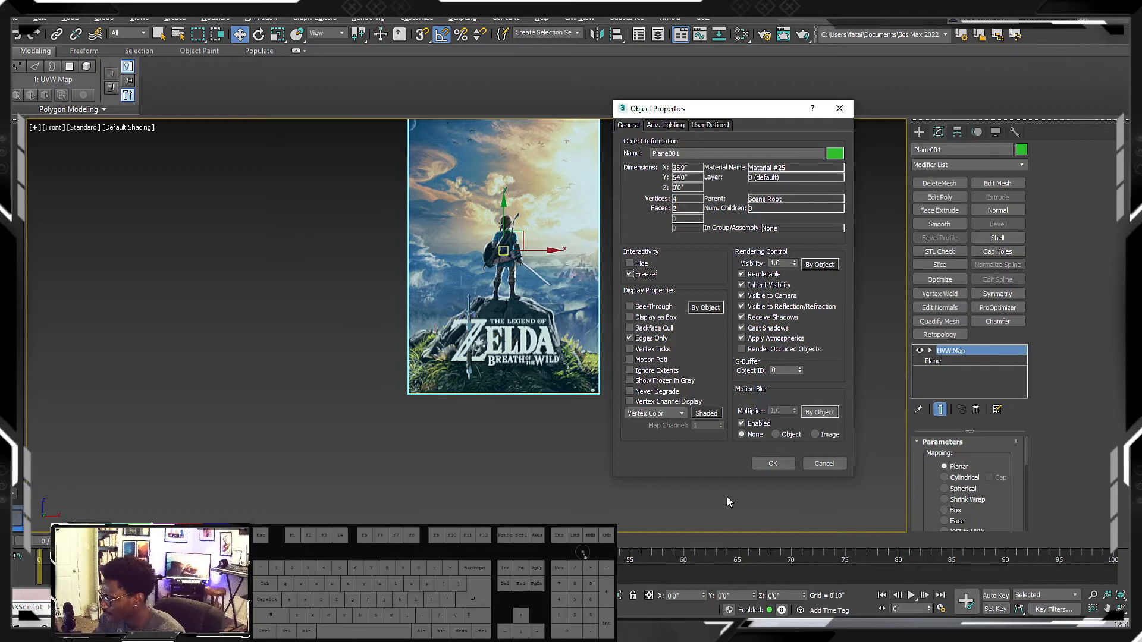
{"action": "left_click", "coordinate": [772, 464]}
- Test the freeze by trying to region-select the poster plane, and review the poster in the Front view
{"action": "left_click_drag", "start_coordinate": [690, 395], "coordinate": [369, 171]}
{"action": "left_click_drag", "start_coordinate": [672, 441], "coordinate": [303, 111]}
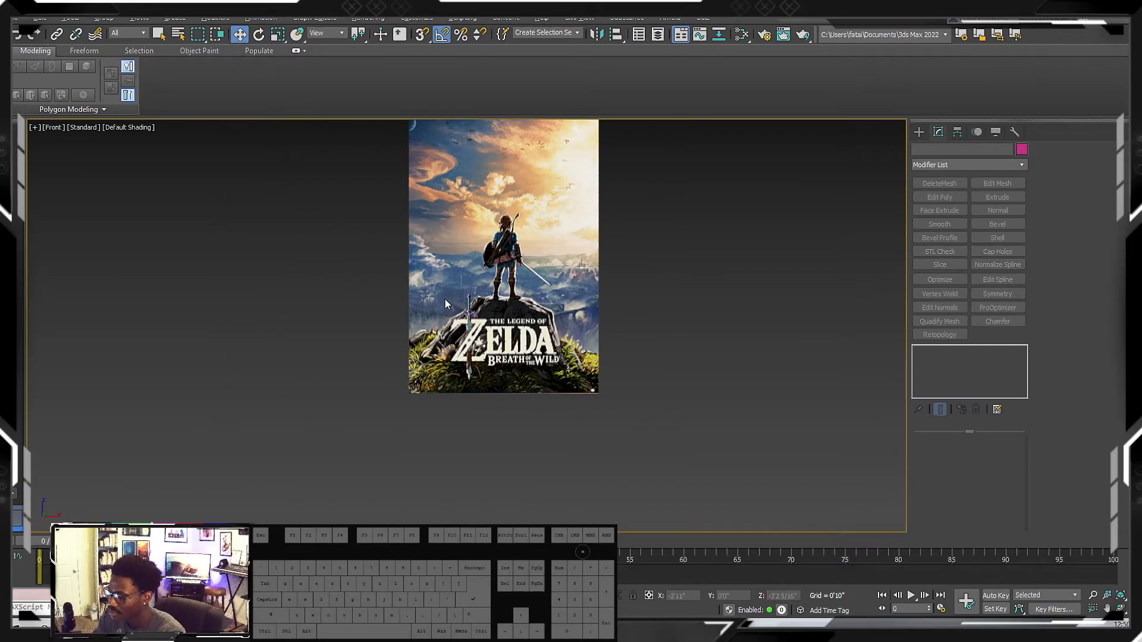
{"action": "scroll", "coordinate": [444, 298], "scroll_direction": "down", "scroll_amount": 3}
{"action": "scroll", "coordinate": [471, 369], "scroll_direction": "up", "scroll_amount": 4}
{"action": "scroll", "coordinate": [471, 369], "scroll_direction": "down", "scroll_amount": 1}
{"action": "middle_click_drag", "start_coordinate": [471, 370], "coordinate": [378, 359]}
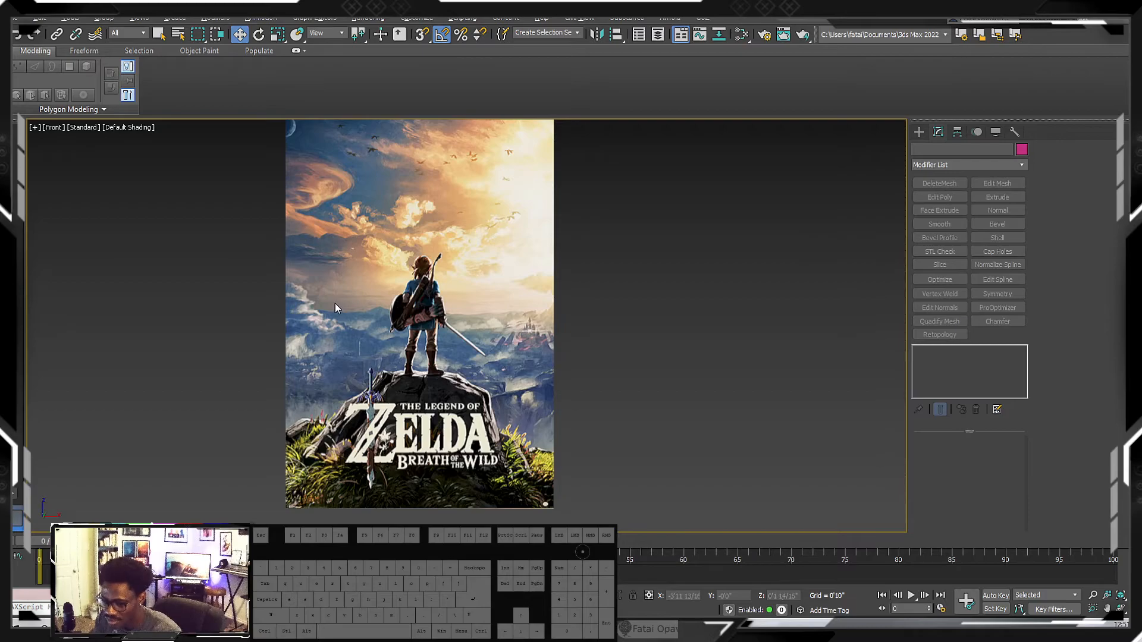
{"action": "scroll", "coordinate": [334, 304], "scroll_direction": "down", "scroll_amount": 2}
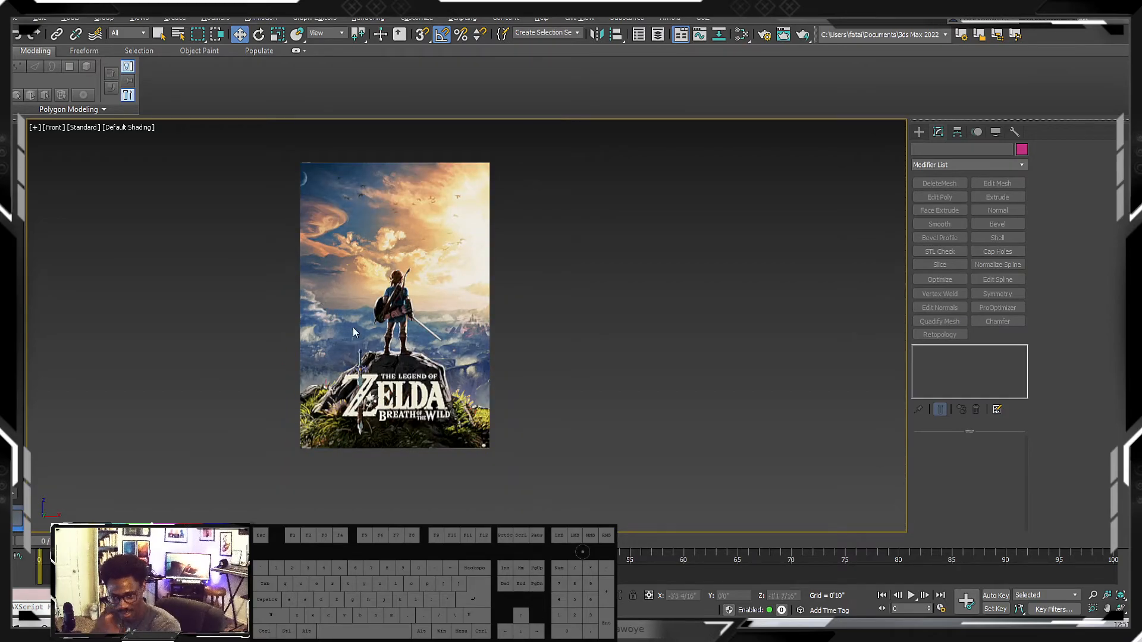
{"action": "scroll", "coordinate": [357, 351], "scroll_direction": "up", "scroll_amount": 8}
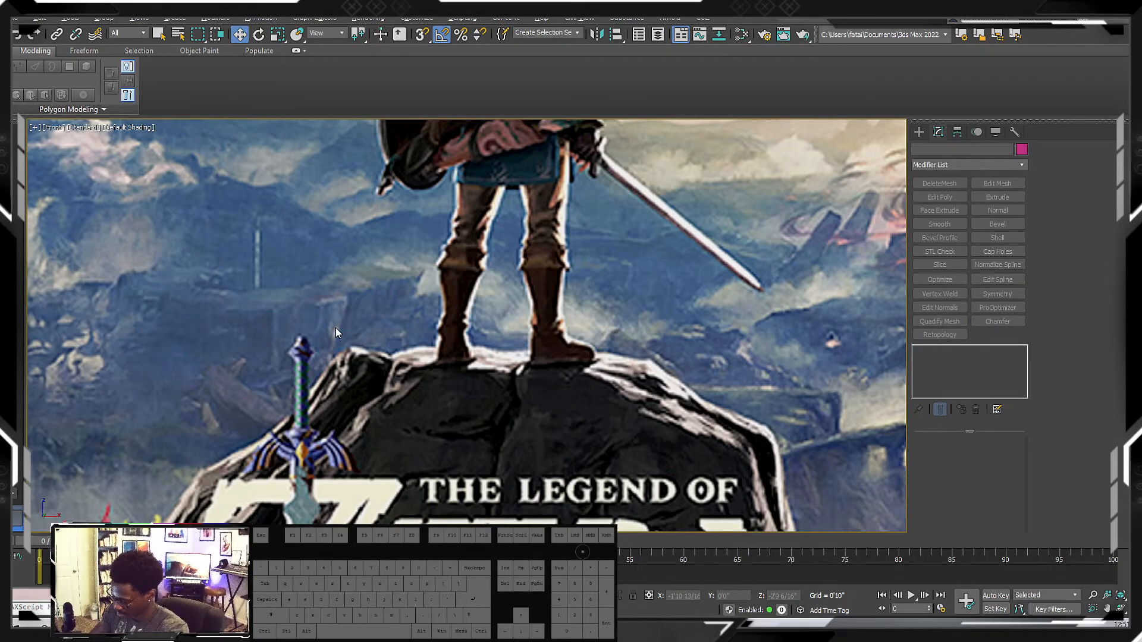
{"action": "scroll", "coordinate": [335, 327], "scroll_direction": "down", "scroll_amount": 8}
{"action": "middle_click_drag", "start_coordinate": [399, 314], "coordinate": [497, 314]}
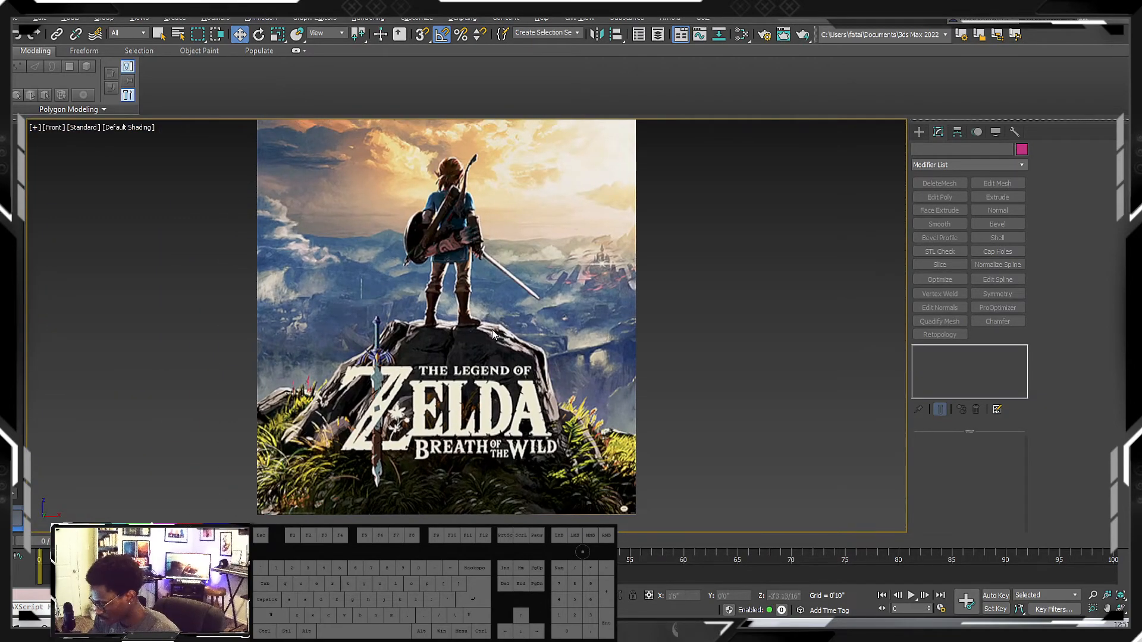
{"action": "mouse_move", "coordinate": [440, 411]}
{"action": "middle_mouse_down"}
{"action": "mouse_move", "coordinate": [510, 411]}
{"action": "mouse_move", "coordinate": [453, 399]}
{"action": "middle_mouse_up"}
{"action": "scroll", "coordinate": [509, 410], "scroll_direction": "down", "scroll_amount": 4}
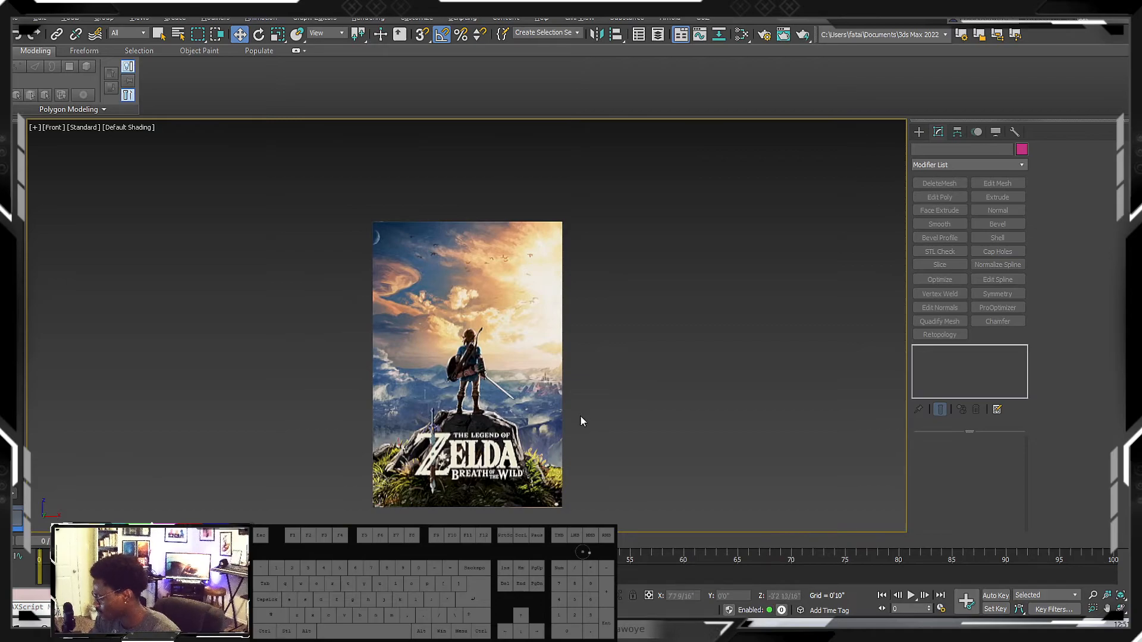
{"action": "middle_click_drag", "start_coordinate": [583, 414], "coordinate": [491, 412]}
{"action": "middle_click_drag", "start_coordinate": [391, 395], "coordinate": [487, 420]}
- Unhide all objects and move the purple Box_Link over the poster's character, its base at the feet, at about X 0'1", Z 2'2 9/16"
{"action": "right_click", "coordinate": [791, 300]}
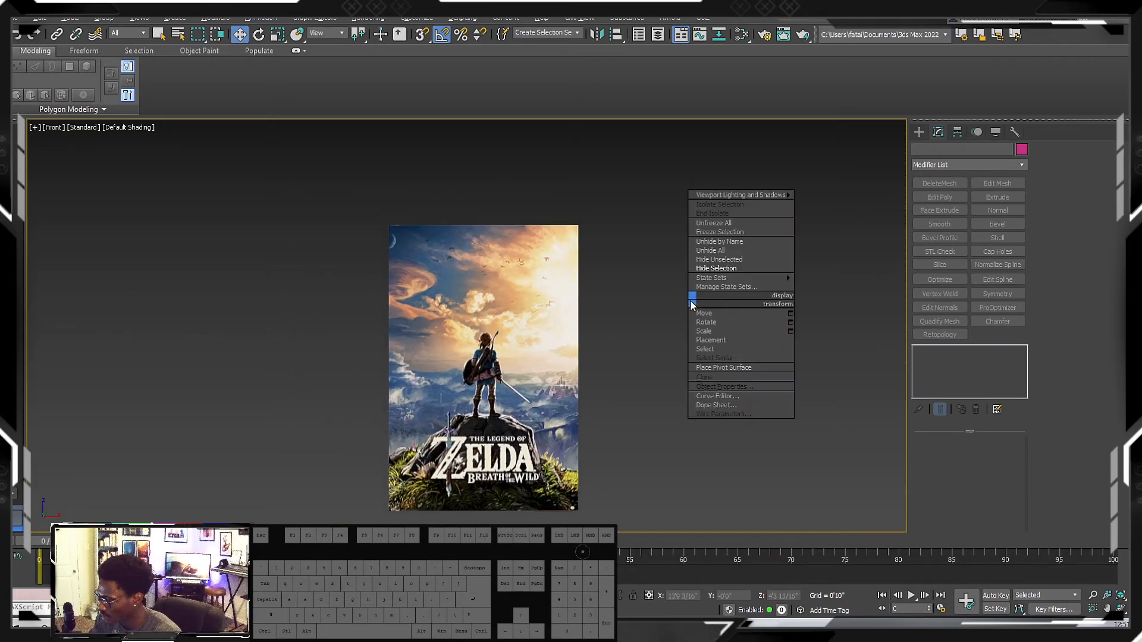
{"action": "left_click", "coordinate": [719, 251]}
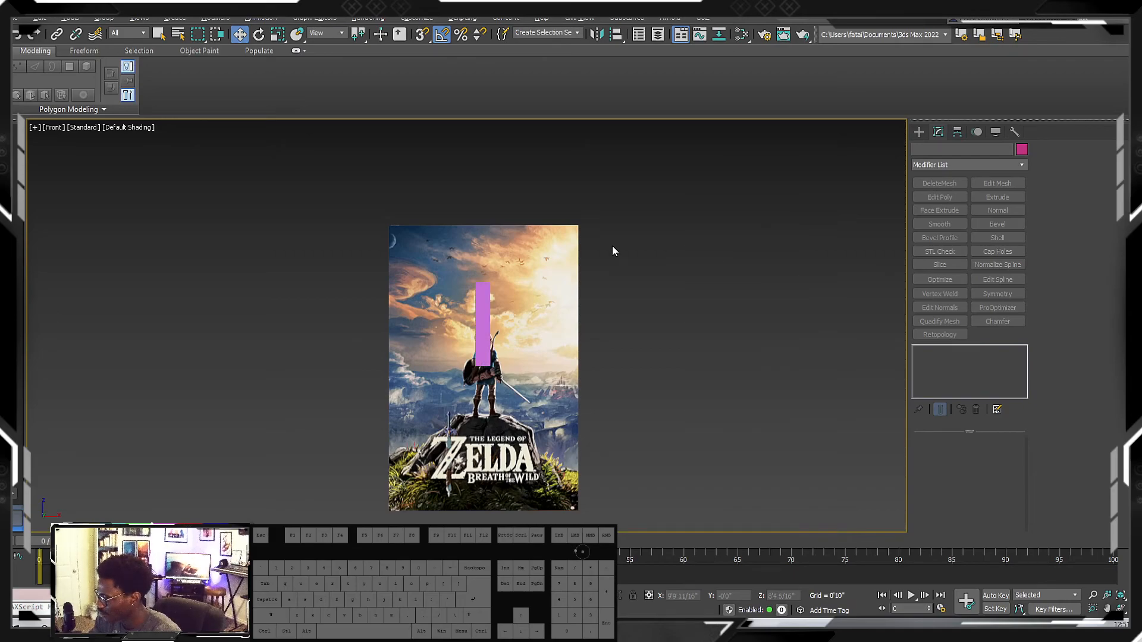
{"action": "left_click", "coordinate": [481, 312]}
{"action": "left_click_drag", "start_coordinate": [485, 255], "coordinate": [485, 308]}
{"action": "middle_click_drag", "start_coordinate": [466, 394], "coordinate": [450, 339]}
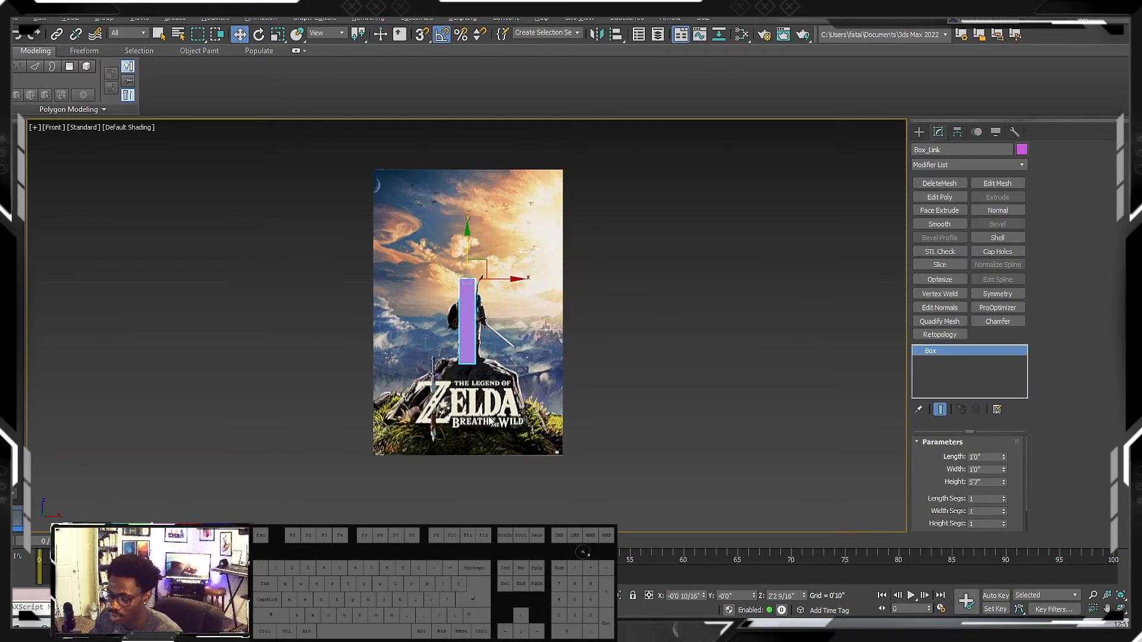
{"action": "scroll", "coordinate": [477, 295], "scroll_direction": "up", "scroll_amount": 5}
{"action": "scroll", "coordinate": [470, 299], "scroll_direction": "down", "scroll_amount": 4}
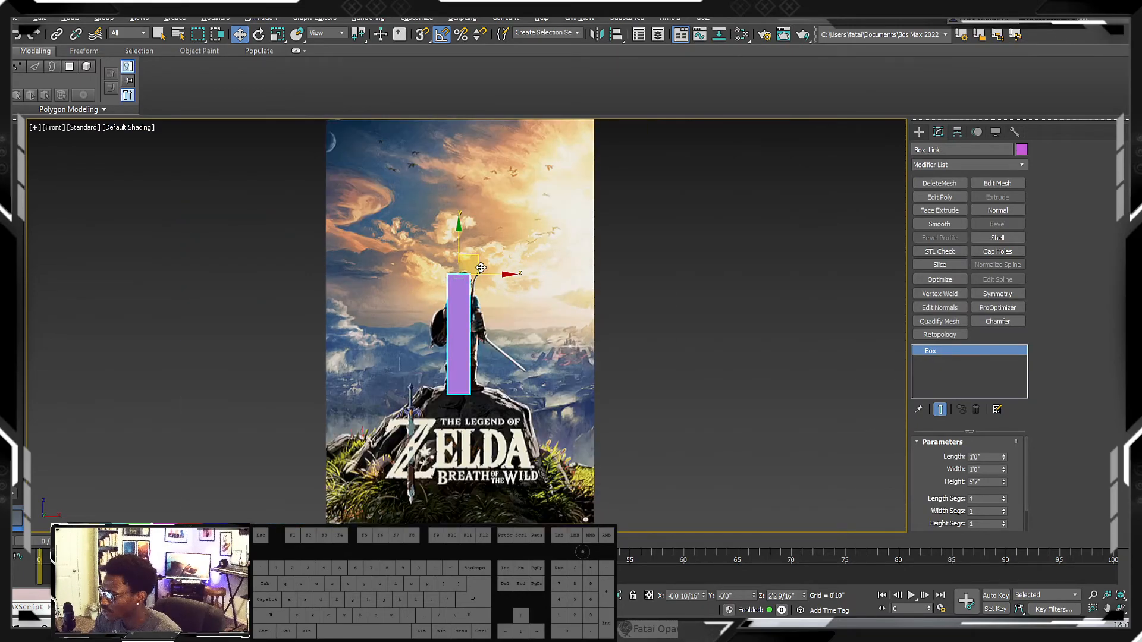
{"action": "left_click_drag", "start_coordinate": [489, 273], "coordinate": [492, 273]}
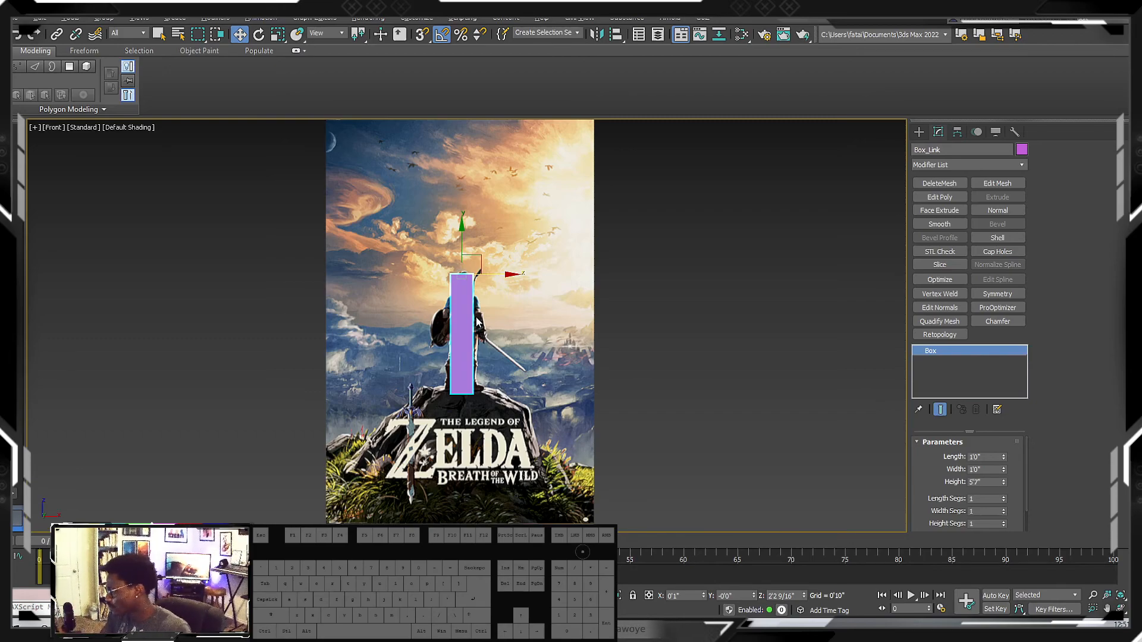
{"action": "middle_click_drag", "start_coordinate": [442, 296], "coordinate": [452, 333]}
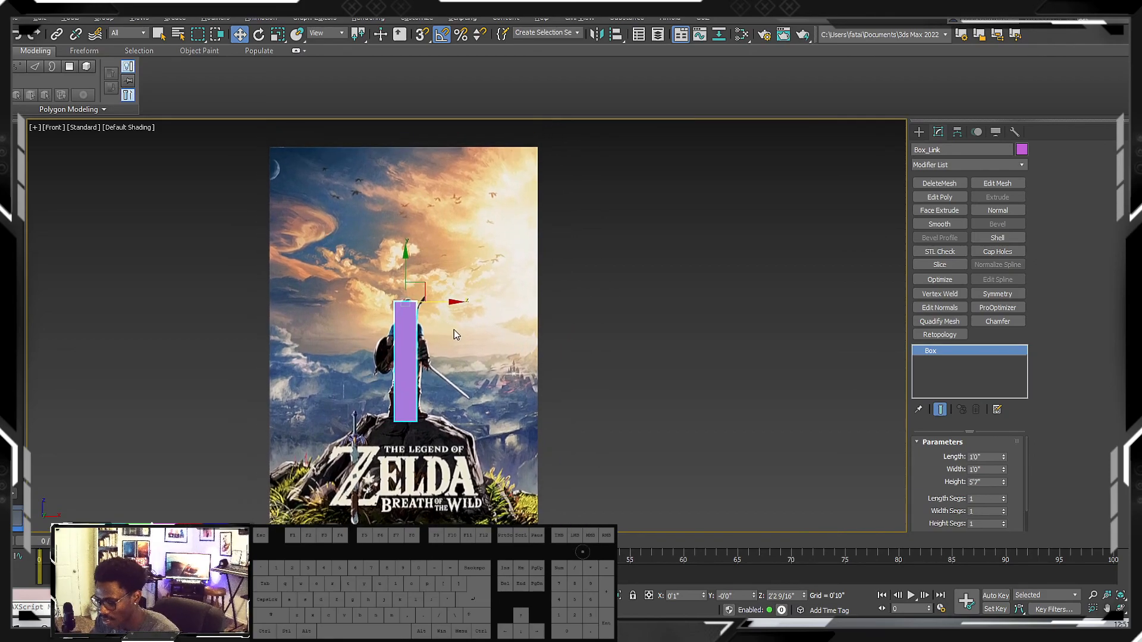